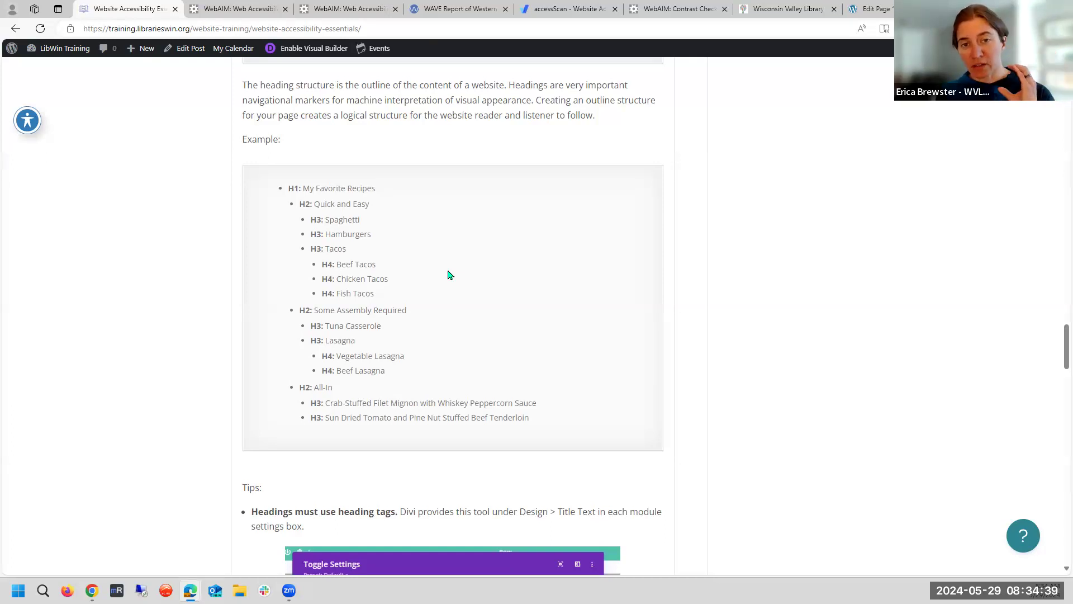
- Review the recipe heading outline example and the tips on heading tags, body text styling and lists
{"action": "scroll", "coordinate": [449, 275], "scroll_direction": "down", "scroll_amount": 1}
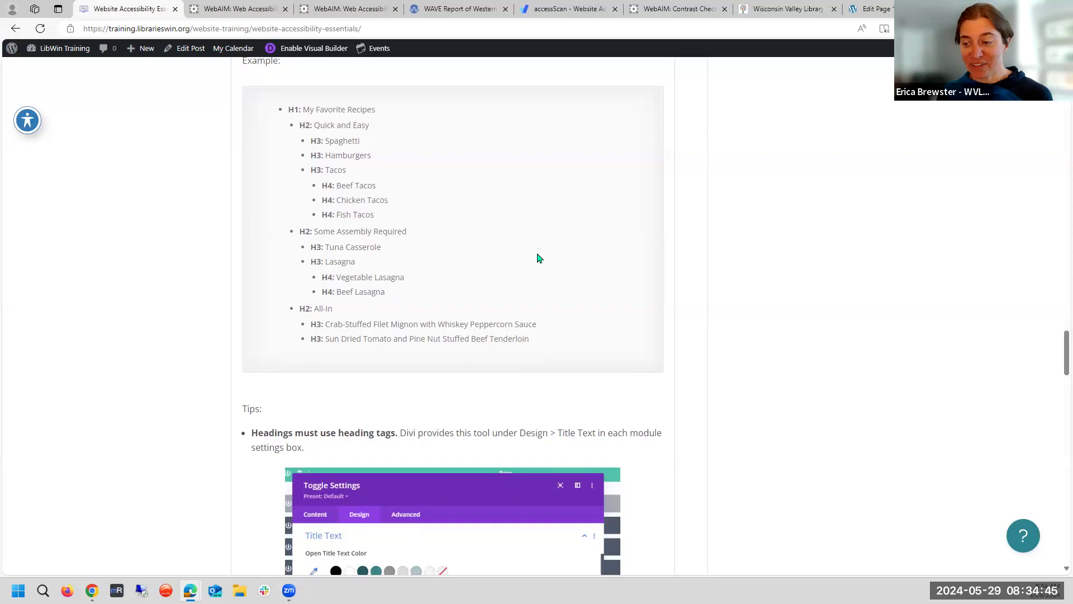
{"action": "scroll", "coordinate": [540, 258], "scroll_direction": "down", "scroll_amount": 3}
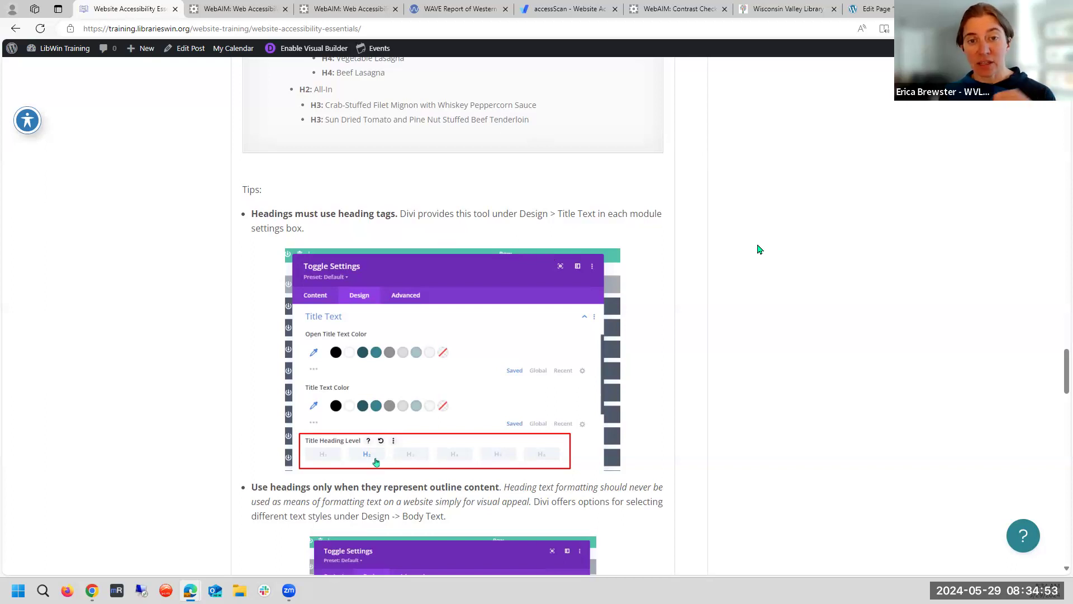
{"action": "scroll", "coordinate": [759, 248], "scroll_direction": "down", "scroll_amount": 1}
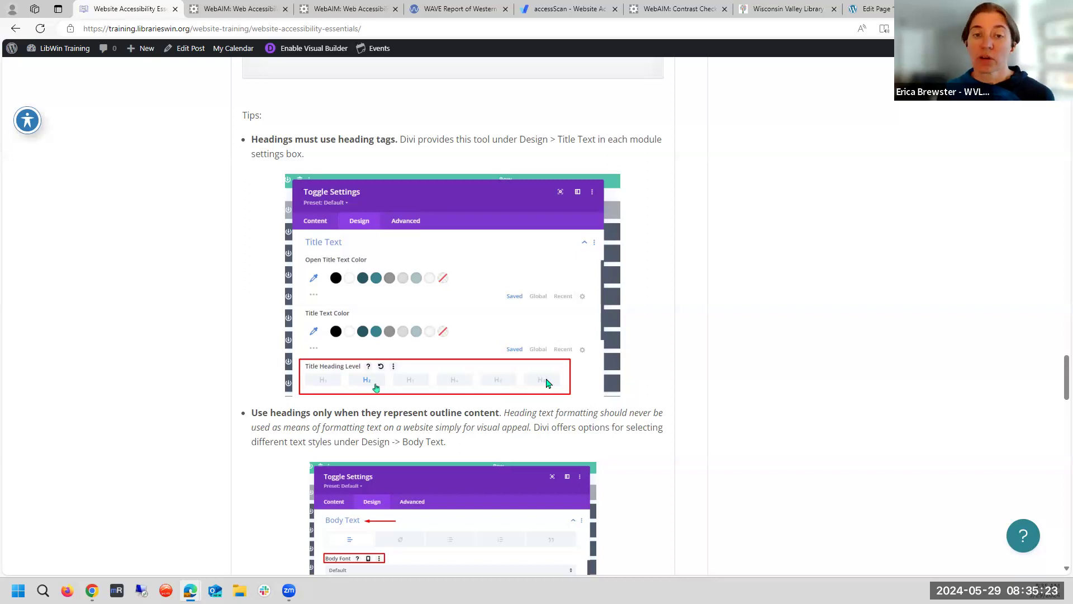
{"action": "scroll", "coordinate": [547, 382], "scroll_direction": "down", "scroll_amount": 1}
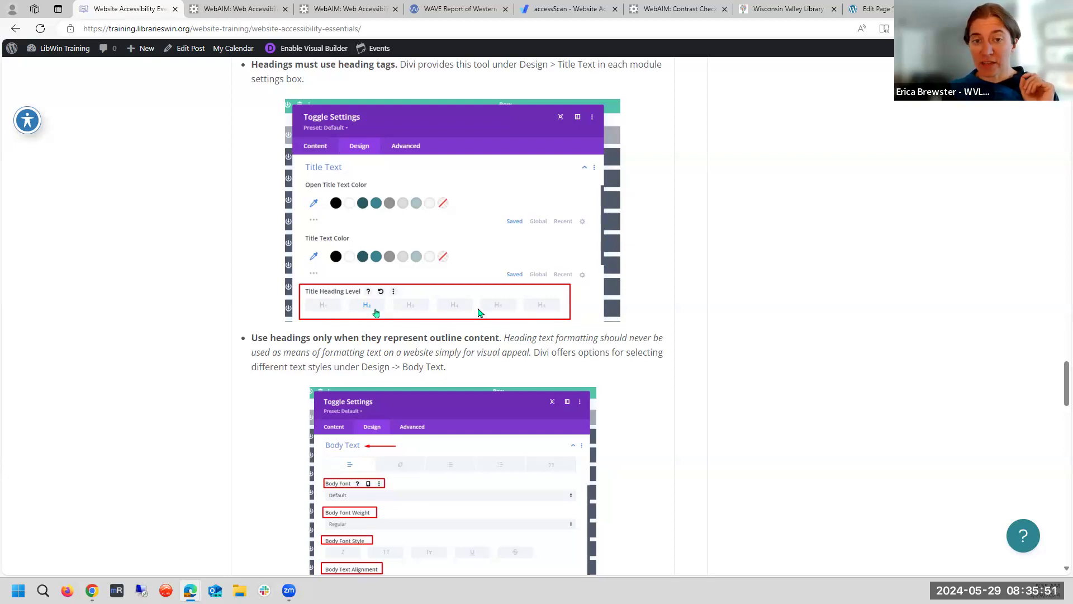
{"action": "scroll", "coordinate": [478, 312], "scroll_direction": "down", "scroll_amount": 1}
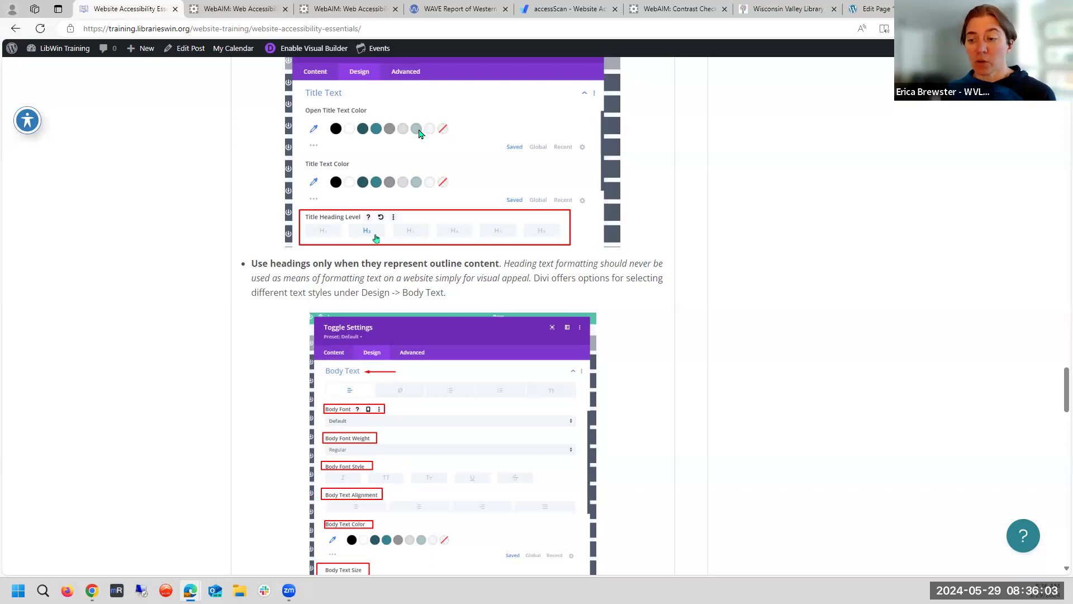
{"action": "scroll", "coordinate": [420, 133], "scroll_direction": "down", "scroll_amount": 1}
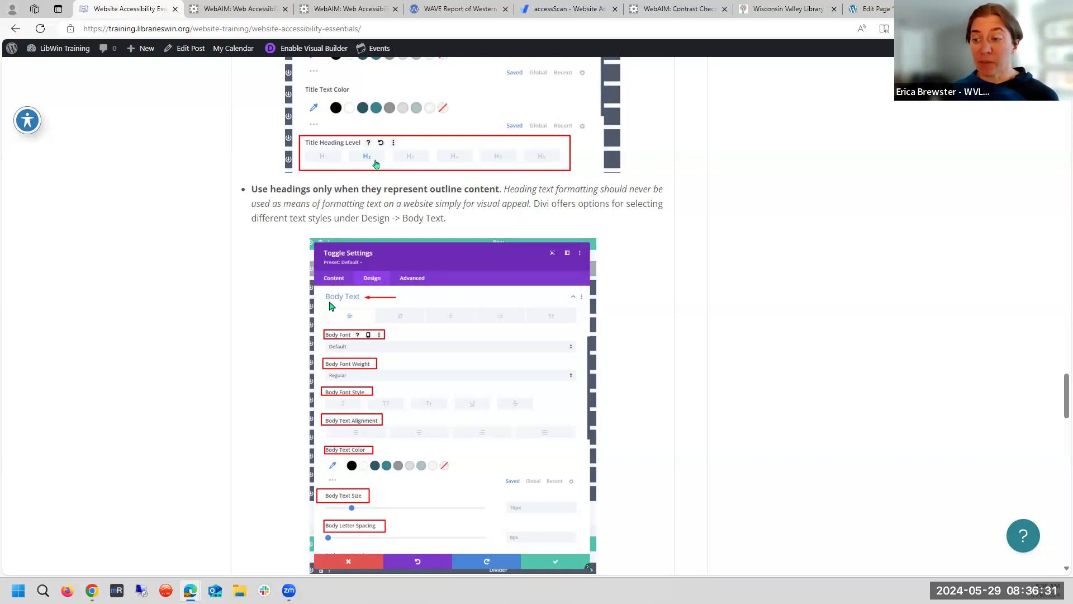
{"action": "scroll", "coordinate": [373, 298], "scroll_direction": "up", "scroll_amount": 3}
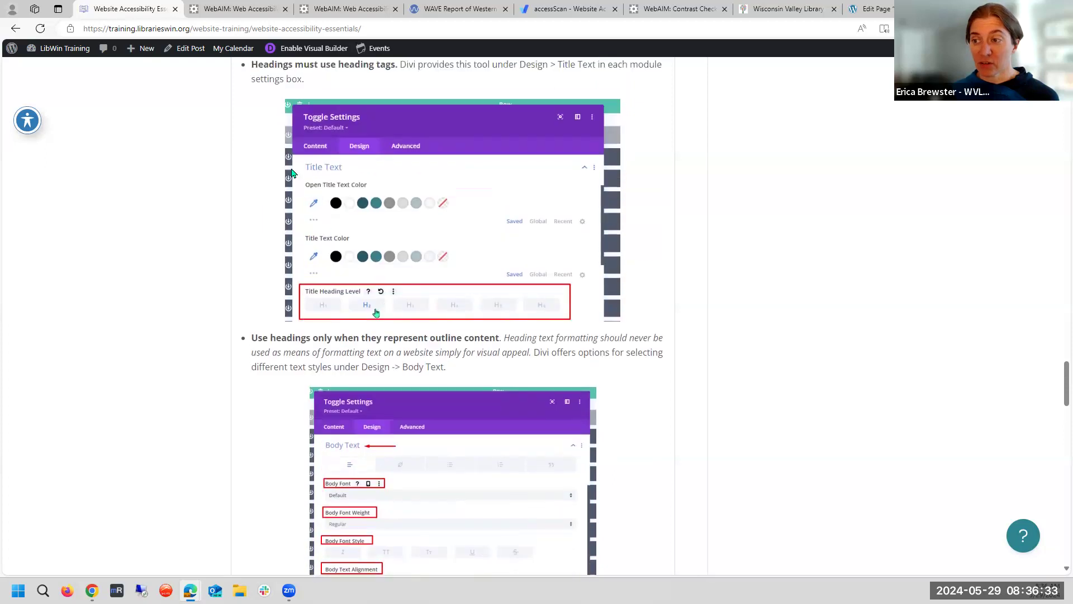
{"action": "scroll", "coordinate": [336, 277], "scroll_direction": "down", "scroll_amount": 1}
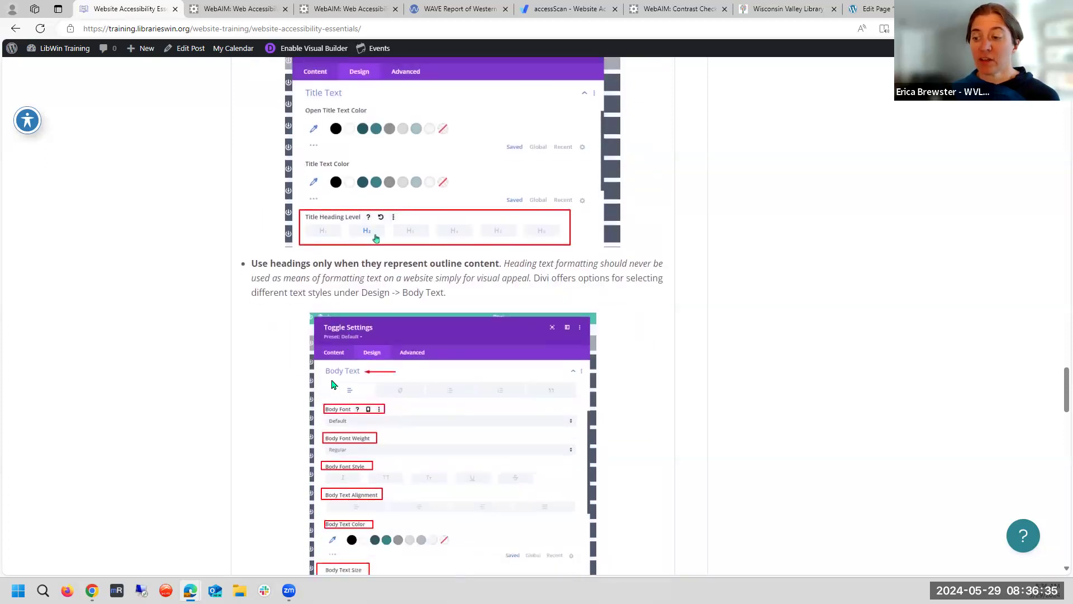
{"action": "scroll", "coordinate": [408, 378], "scroll_direction": "down", "scroll_amount": 2}
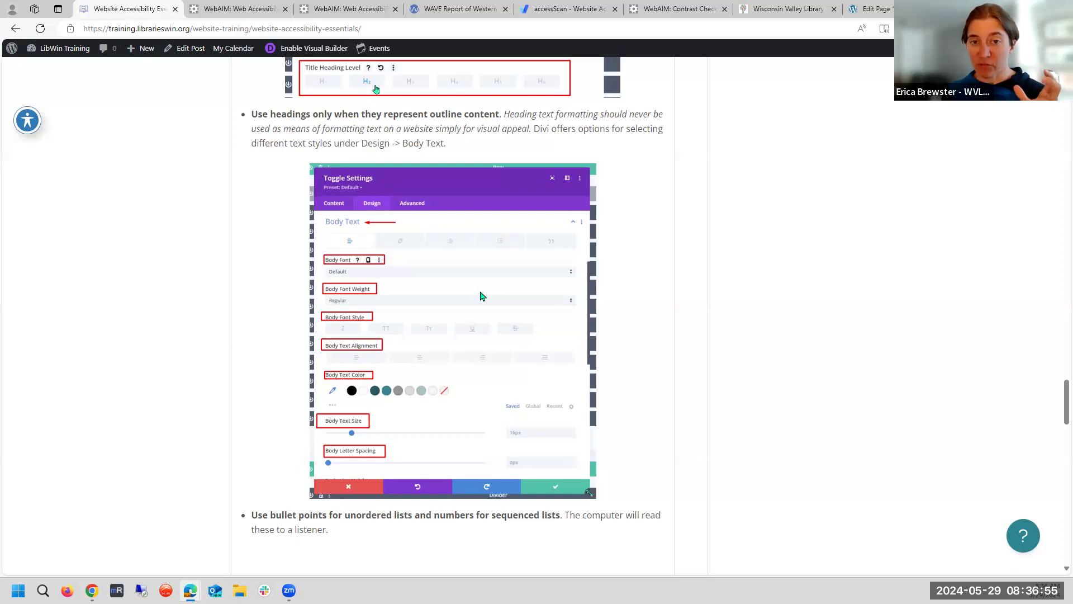
{"action": "scroll", "coordinate": [483, 296], "scroll_direction": "down", "scroll_amount": 1}
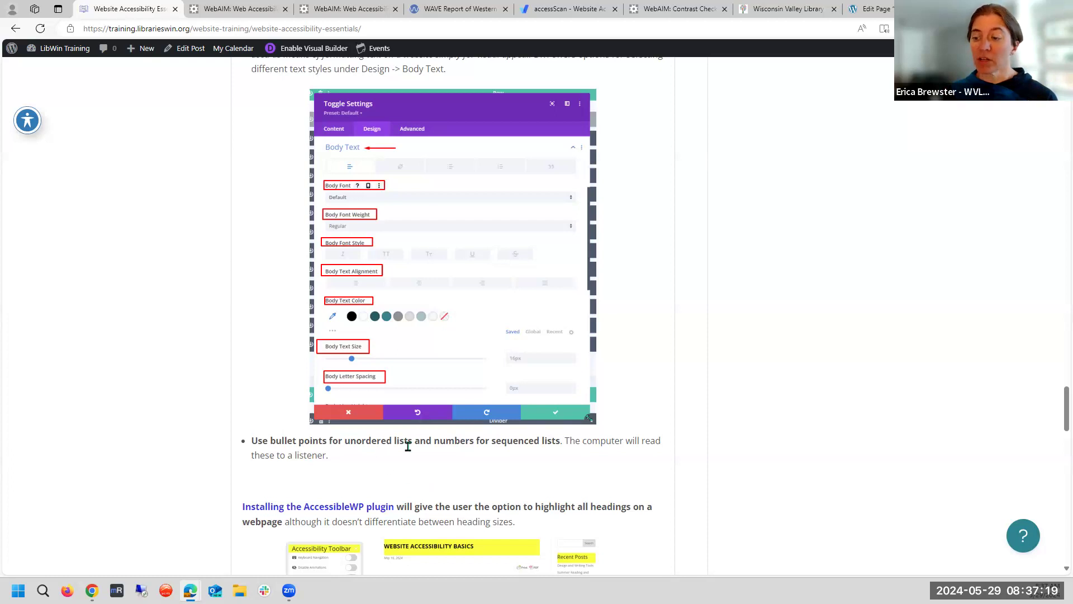
- Open the page's accessibility toolbar and turn on Mark Titles to highlight all headings
{"action": "scroll", "coordinate": [486, 453], "scroll_direction": "down", "scroll_amount": 1}
{"action": "scroll", "coordinate": [482, 452], "scroll_direction": "down", "scroll_amount": 1}
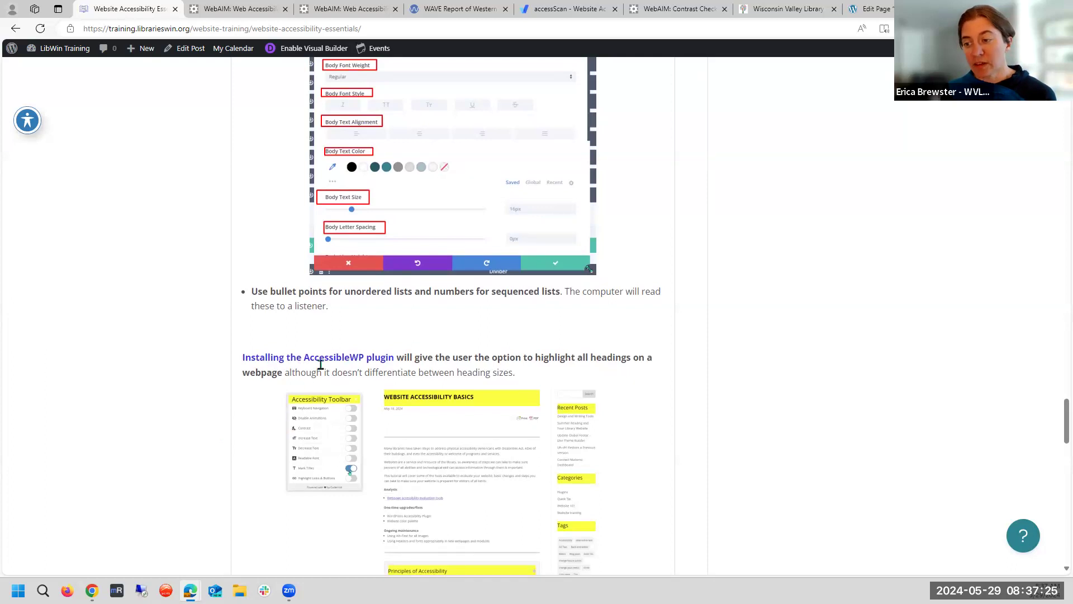
{"action": "scroll", "coordinate": [275, 429], "scroll_direction": "down", "scroll_amount": 2}
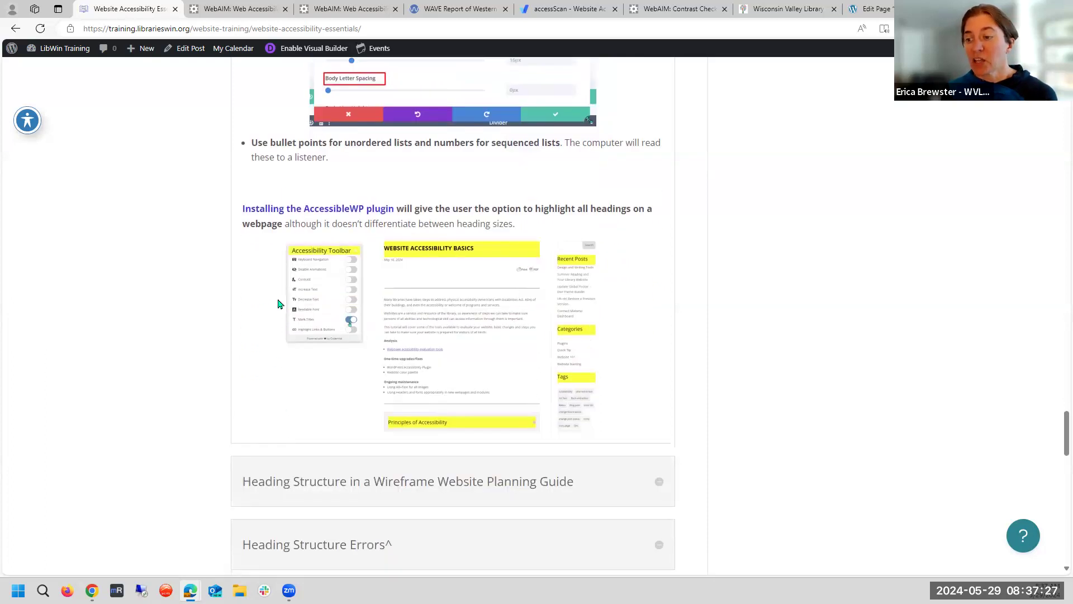
{"action": "left_click", "coordinate": [28, 120]}
{"action": "left_click", "coordinate": [202, 284]}
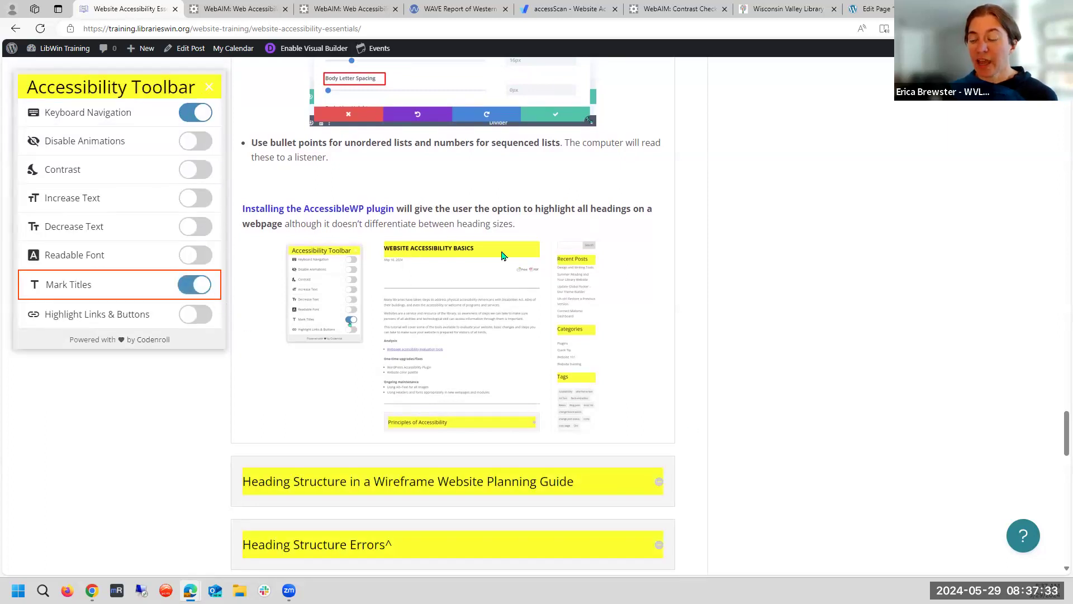
- Examine the highlighted headings from the AccessibleWP plugin section through Webpage Content Structure to Website Readability
{"action": "scroll", "coordinate": [468, 385], "scroll_direction": "up", "scroll_amount": 4}
{"action": "scroll", "coordinate": [468, 386], "scroll_direction": "up", "scroll_amount": 20}
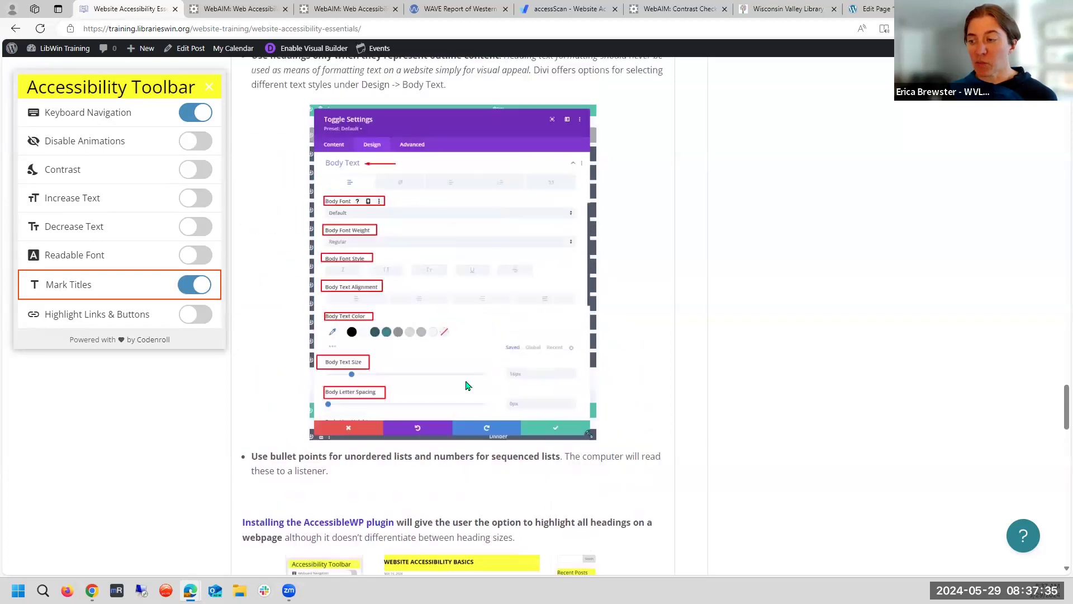
{"action": "scroll", "coordinate": [468, 385], "scroll_direction": "up", "scroll_amount": 8}
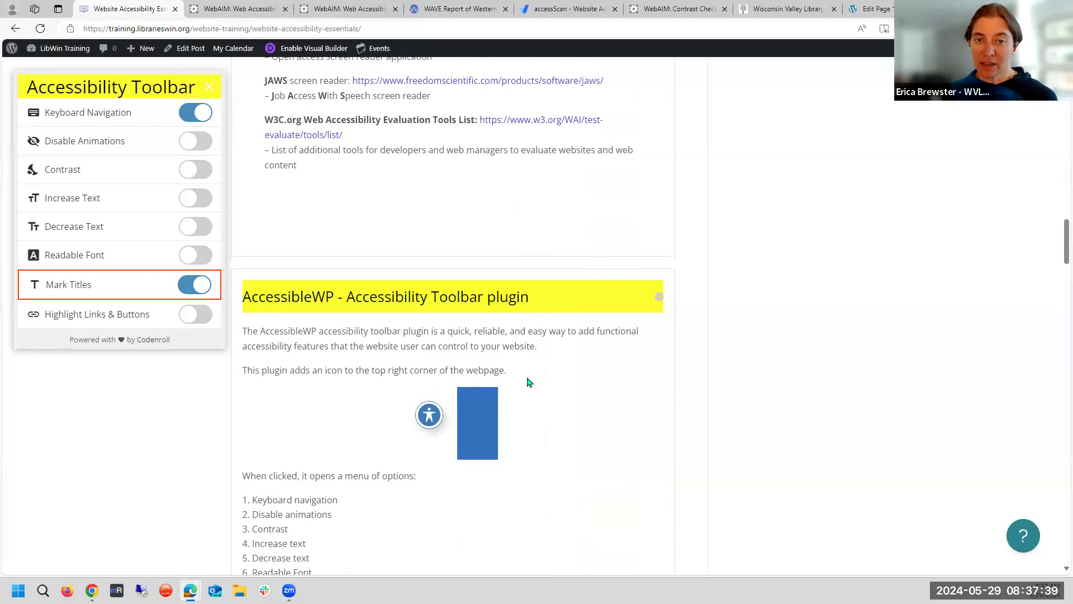
{"action": "scroll", "coordinate": [527, 378], "scroll_direction": "down", "scroll_amount": 16}
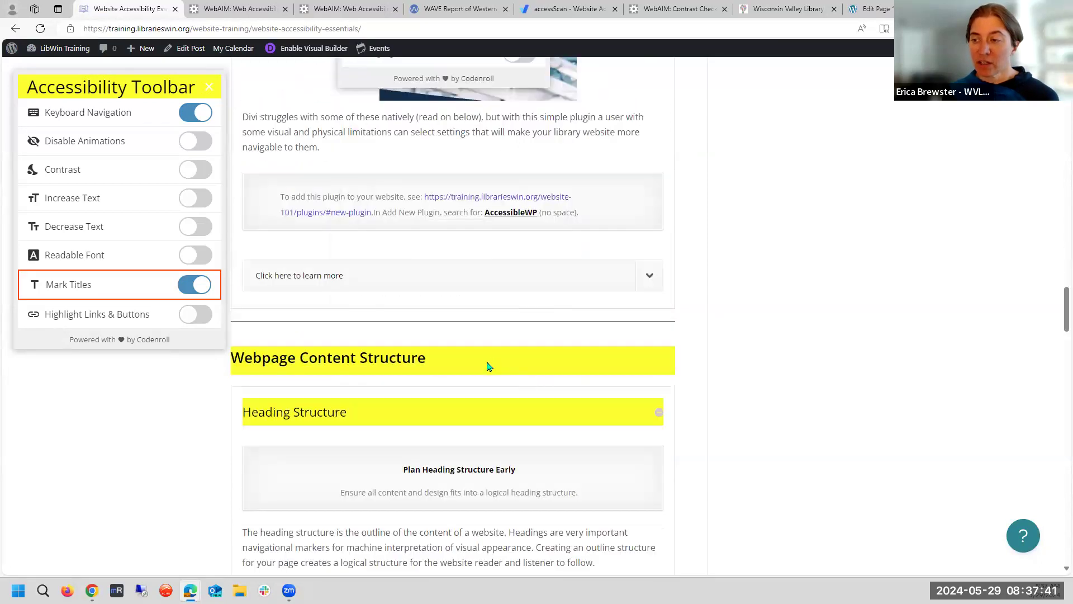
{"action": "scroll", "coordinate": [487, 367], "scroll_direction": "up", "scroll_amount": 12}
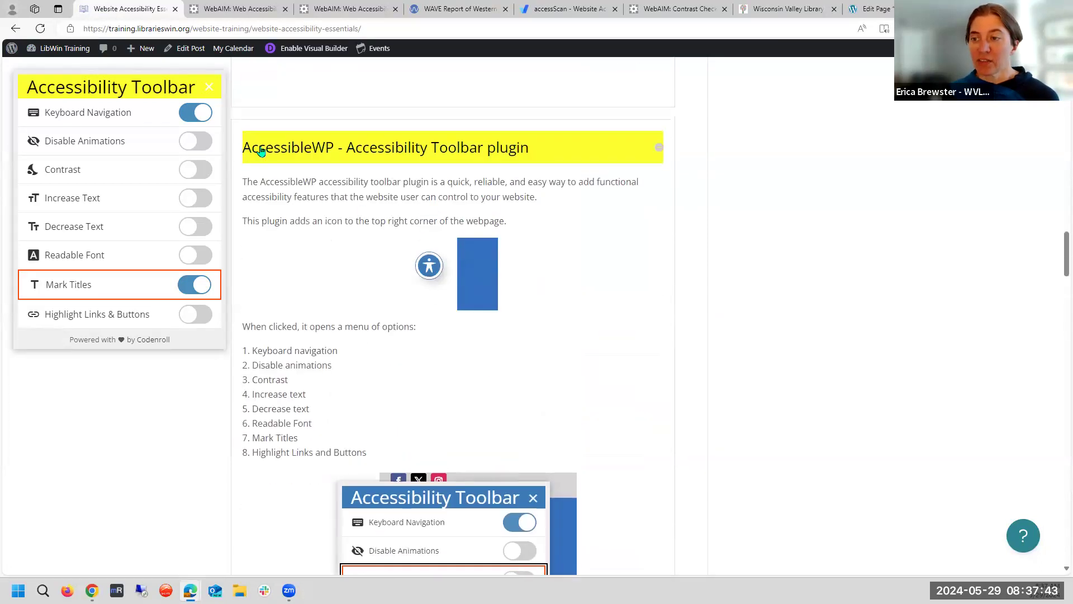
{"action": "scroll", "coordinate": [489, 149], "scroll_direction": "down", "scroll_amount": 10}
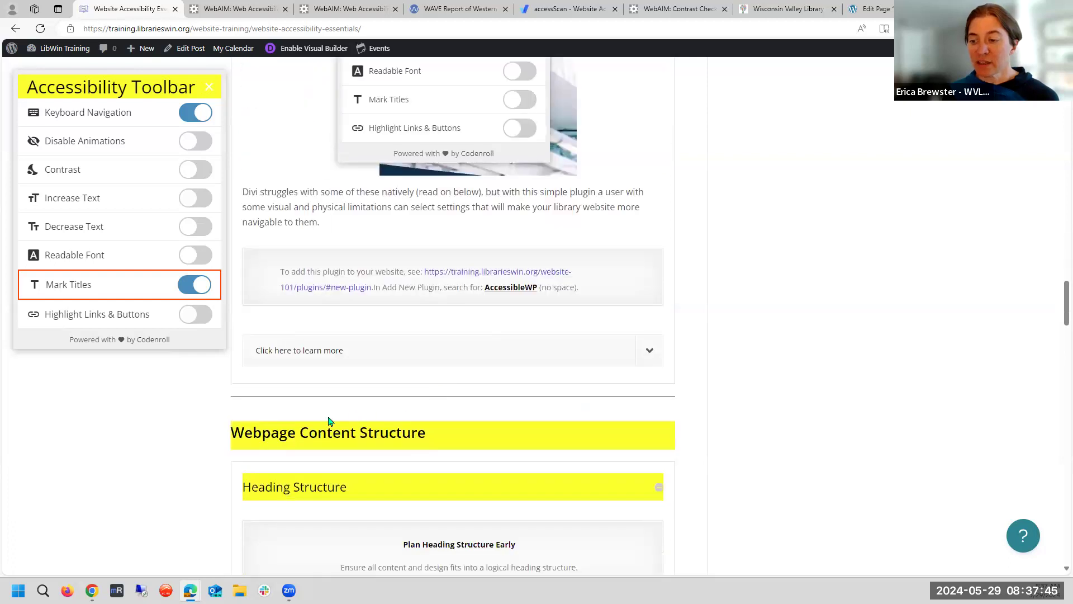
{"action": "scroll", "coordinate": [482, 439], "scroll_direction": "down", "scroll_amount": 3}
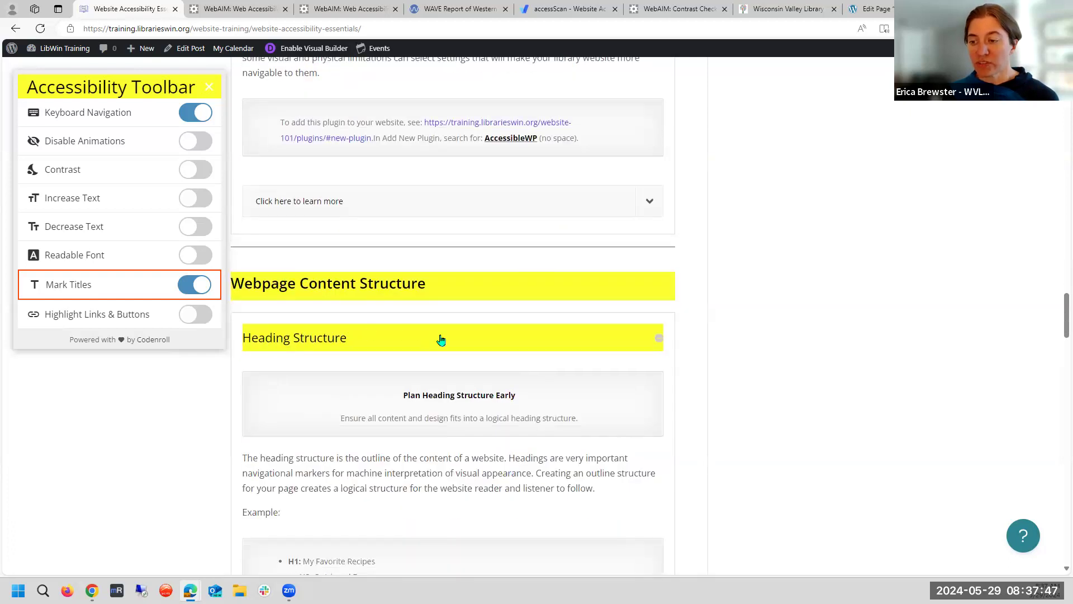
{"action": "scroll", "coordinate": [338, 343], "scroll_direction": "down", "scroll_amount": 10}
{"action": "scroll", "coordinate": [353, 367], "scroll_direction": "down", "scroll_amount": 15}
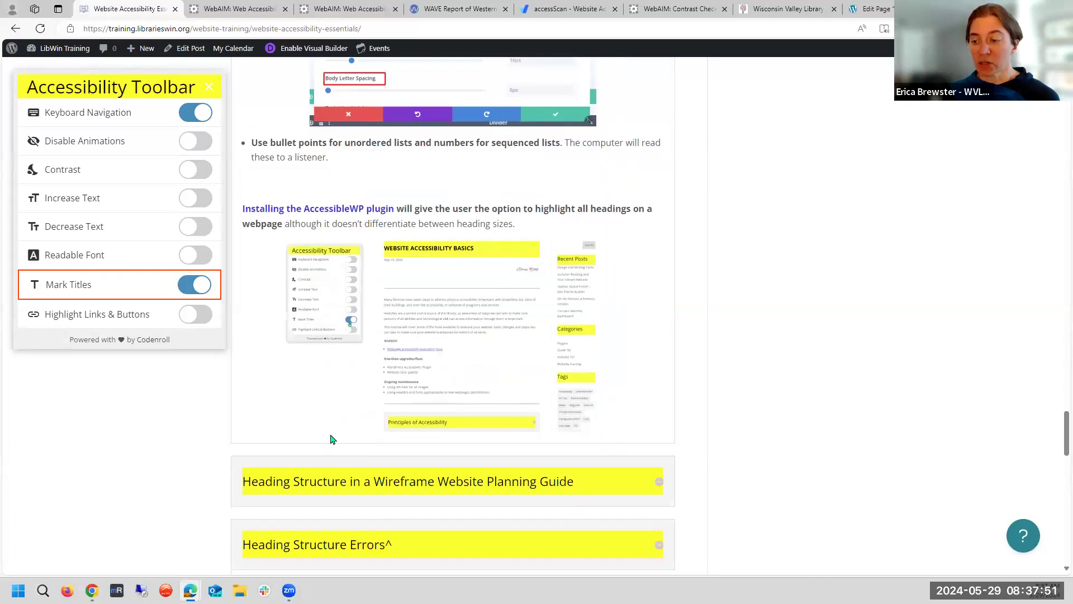
{"action": "scroll", "coordinate": [342, 375], "scroll_direction": "down", "scroll_amount": 3}
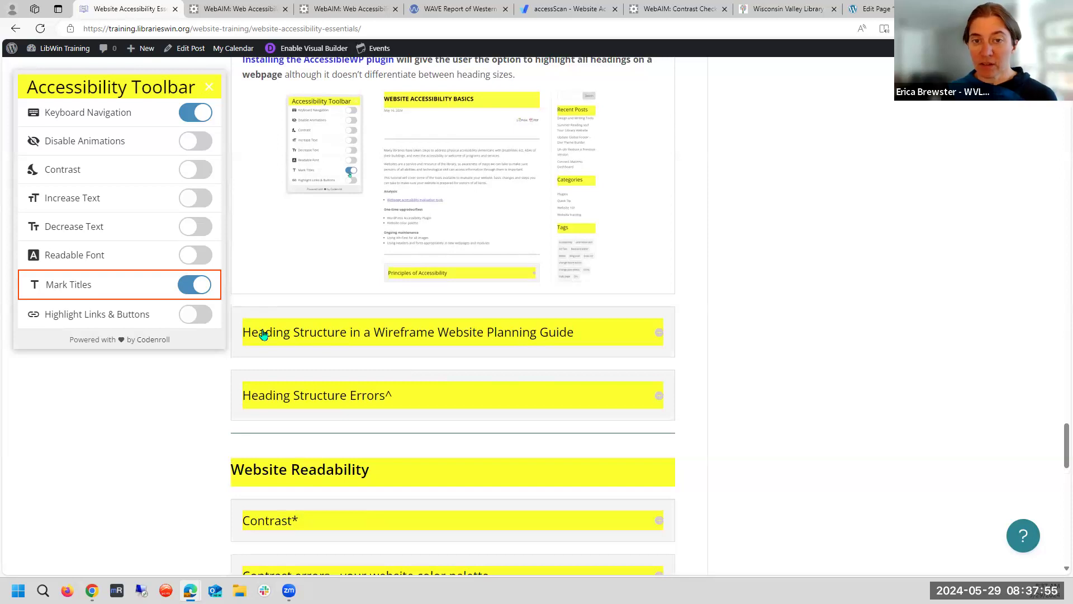
- Turn off Mark Titles and close the accessibility toolbar
{"action": "left_click", "coordinate": [182, 288]}
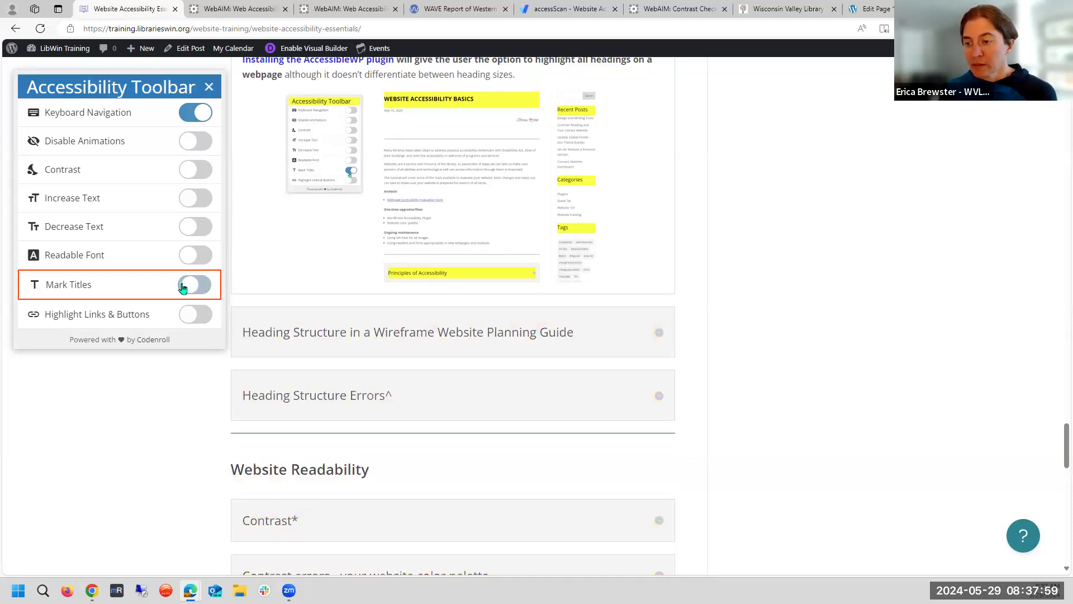
{"action": "left_click", "coordinate": [210, 89]}
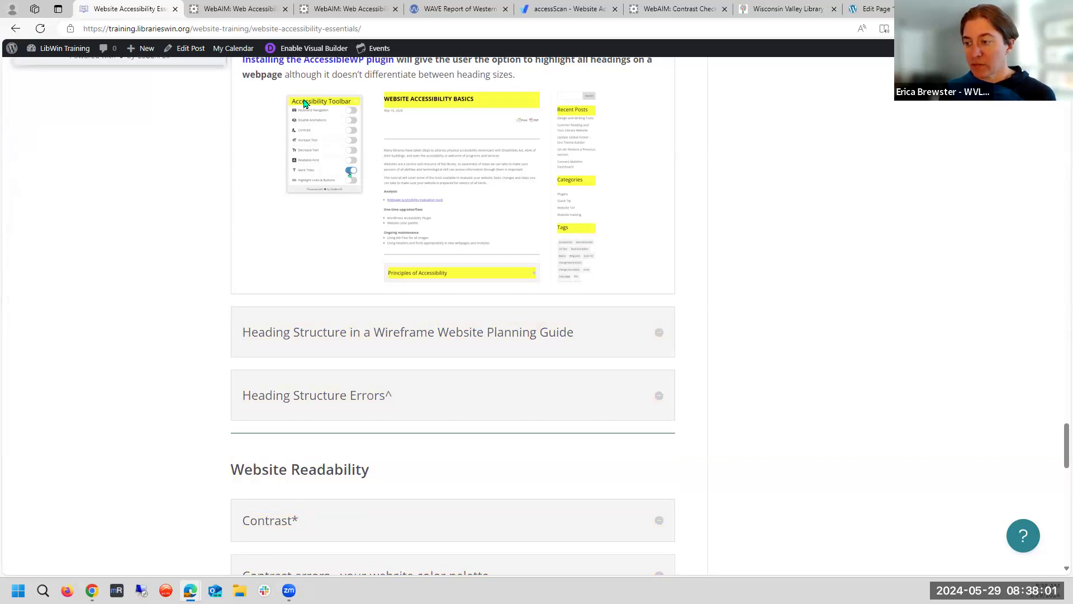
- Expand the "Heading Structure in a Wireframe Website Planning Guide" section and bring its wireframe example into view
{"action": "left_click", "coordinate": [658, 334]}
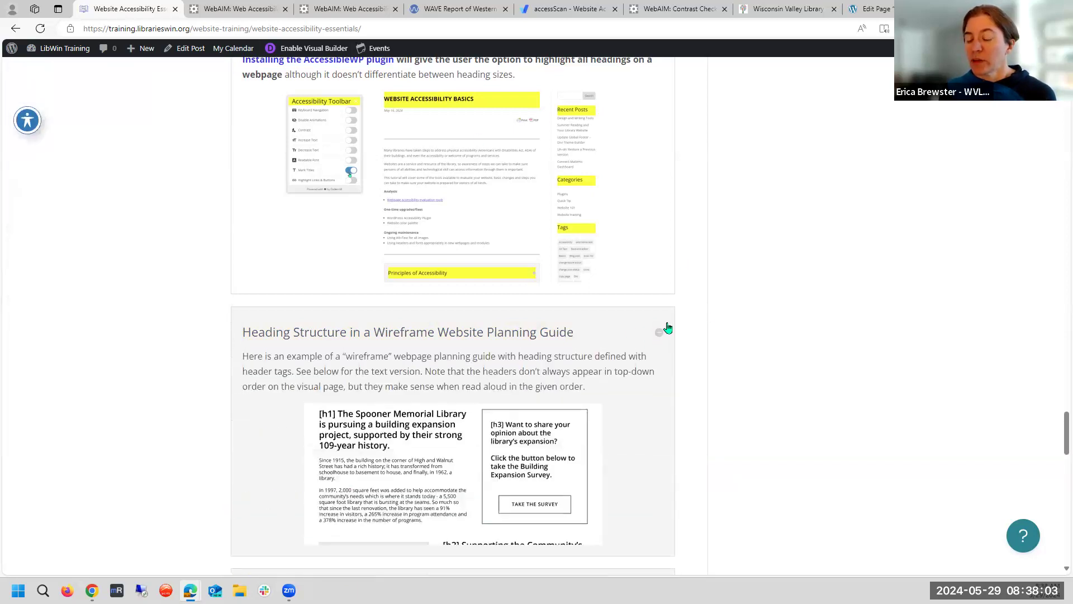
{"action": "scroll", "coordinate": [735, 302], "scroll_direction": "down", "scroll_amount": 4}
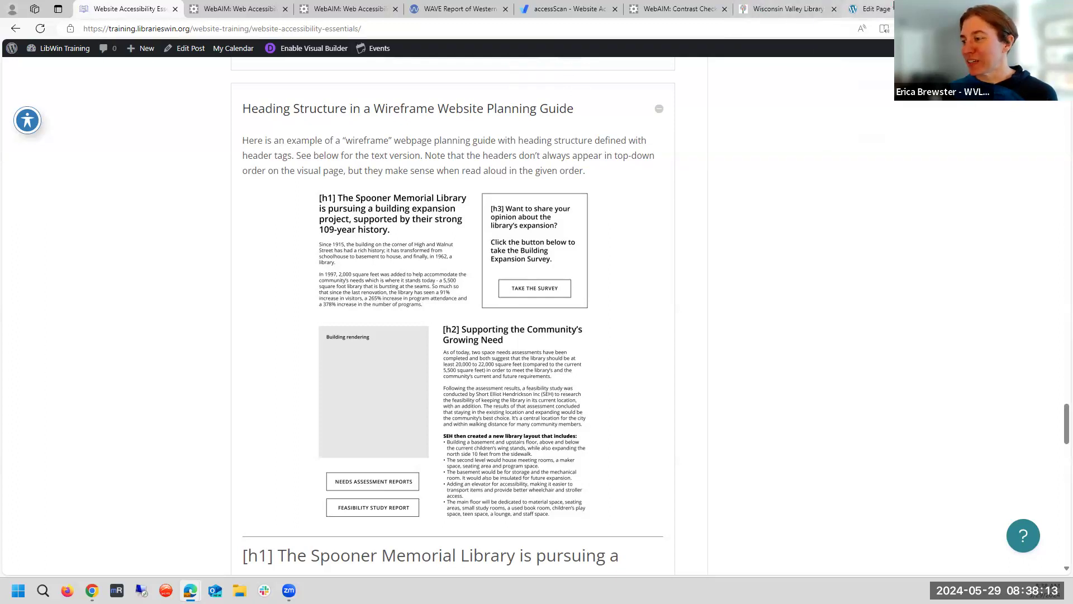
- Switch to the library's Home page editor and examine the heading levels noted in the Divi Builder module labels
{"action": "left_click", "coordinate": [872, 9]}
{"action": "scroll", "coordinate": [549, 288], "scroll_direction": "down", "scroll_amount": 3}
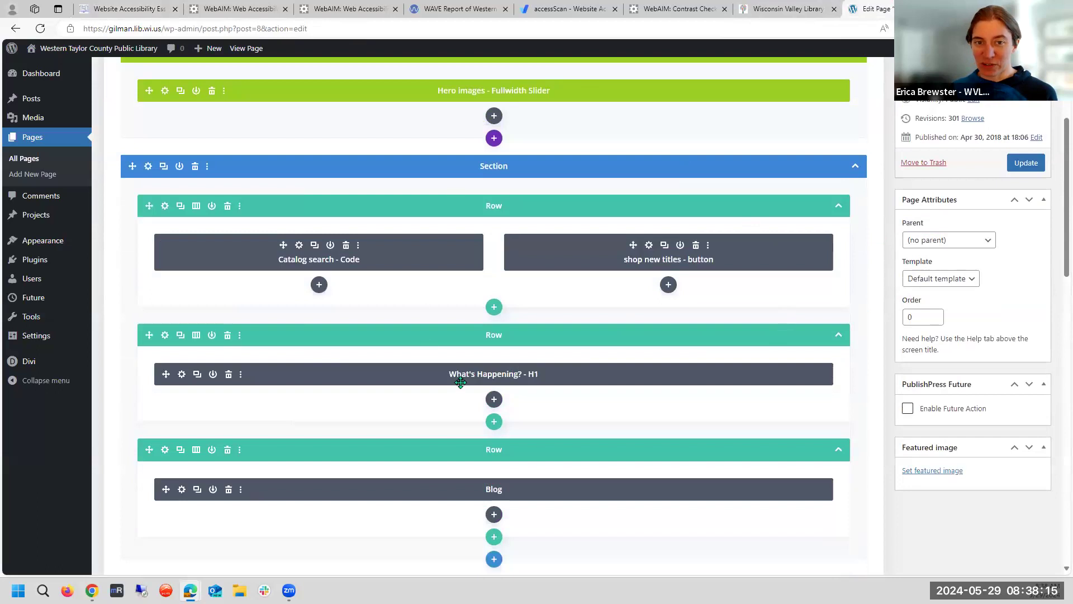
{"action": "scroll", "coordinate": [342, 370], "scroll_direction": "up", "scroll_amount": 2}
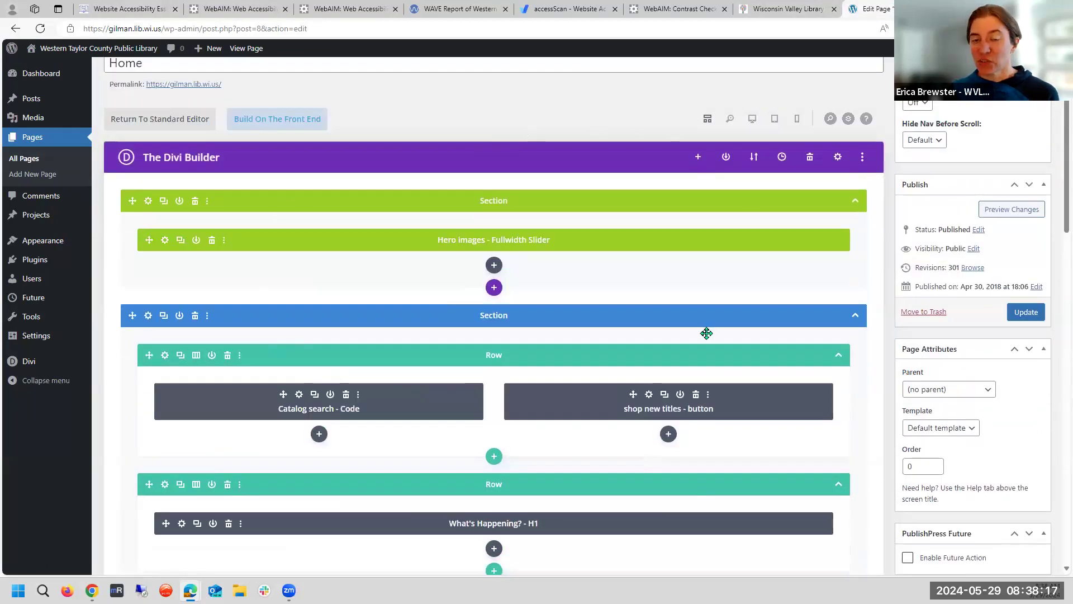
{"action": "scroll", "coordinate": [706, 334], "scroll_direction": "down", "scroll_amount": 1}
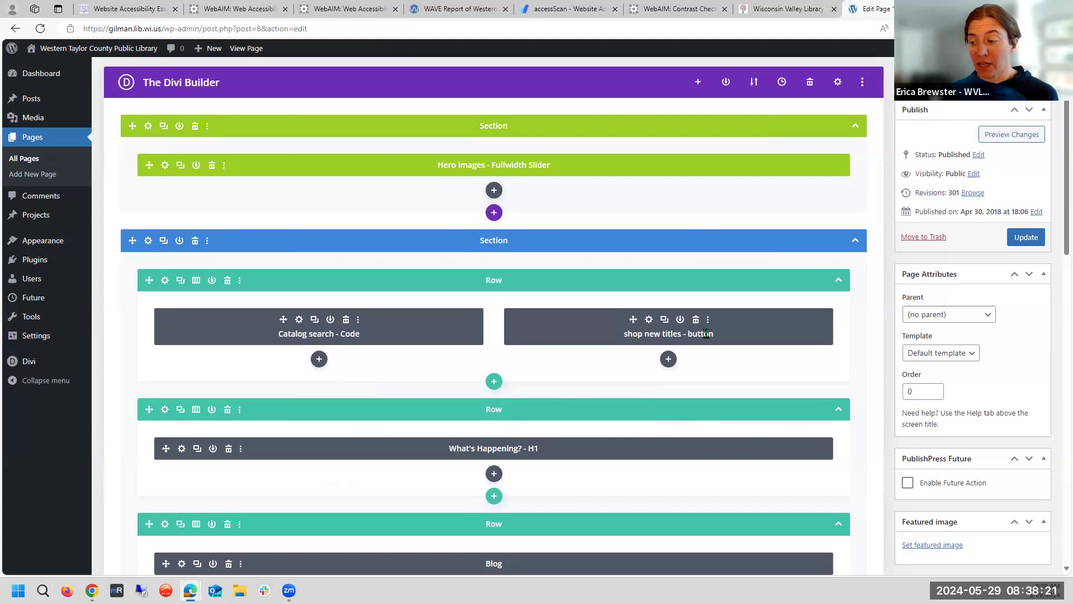
{"action": "scroll", "coordinate": [706, 333], "scroll_direction": "down", "scroll_amount": 1}
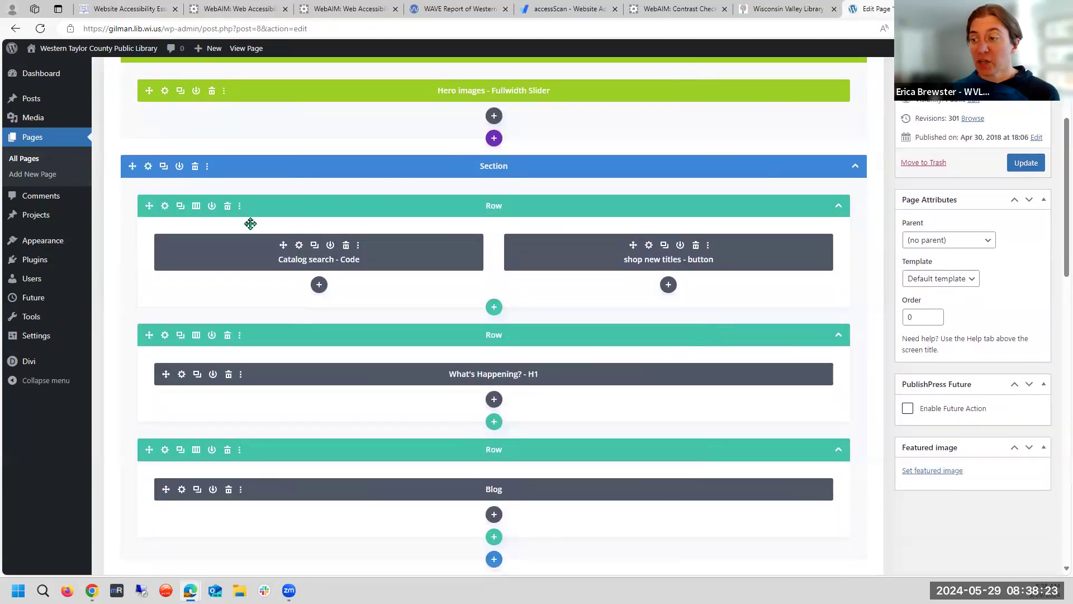
{"action": "scroll", "coordinate": [482, 333], "scroll_direction": "down", "scroll_amount": 2}
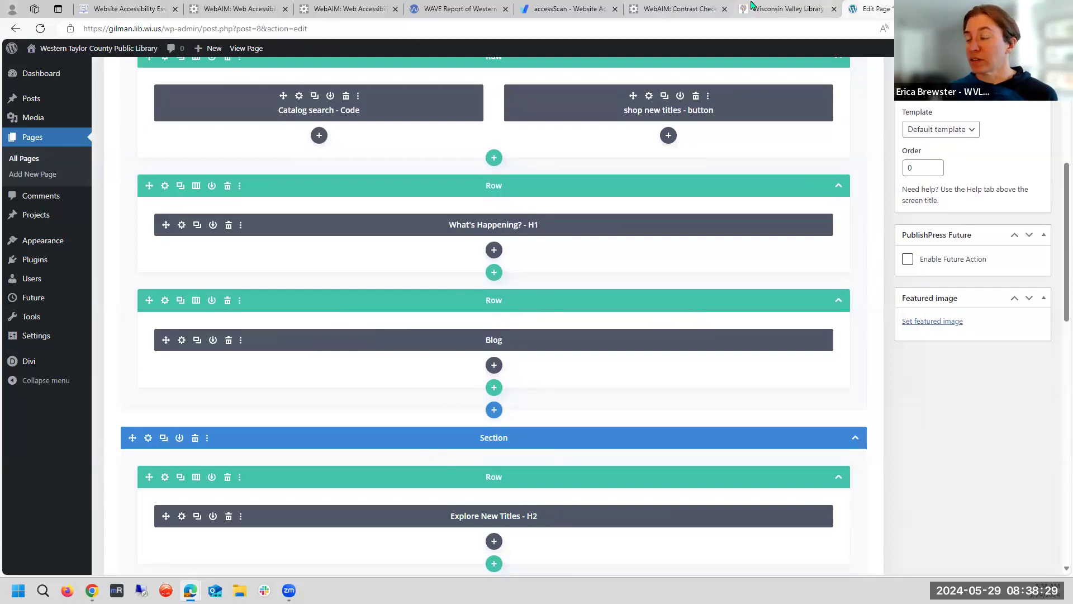
{"action": "mouse_move", "coordinate": [234, 6]}
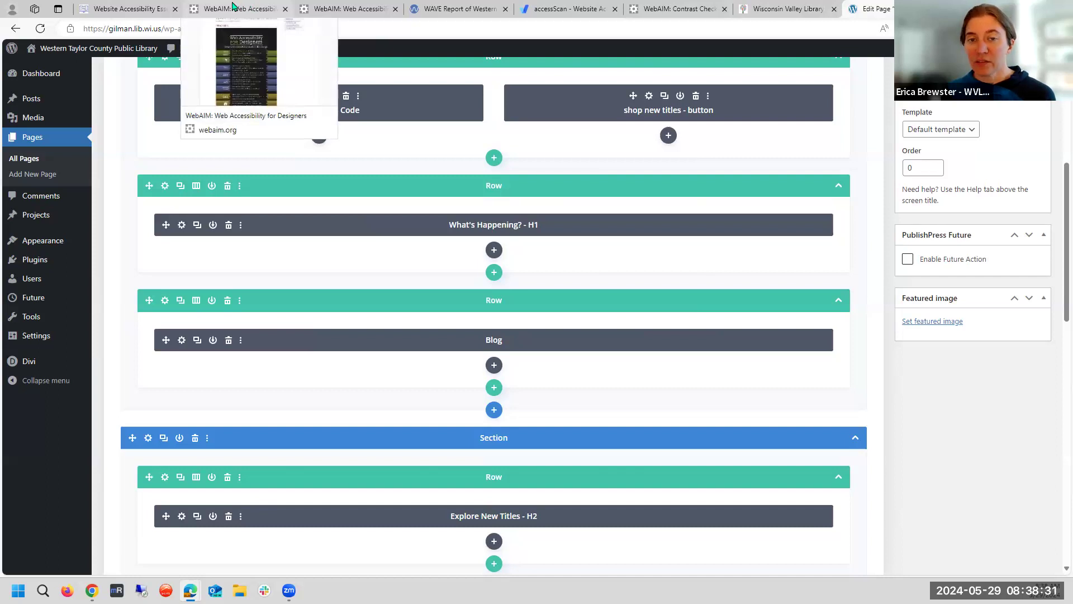
- Return to the Website Accessibility Essentials page and compare the wireframe's heading order with its text version
{"action": "left_click", "coordinate": [120, 6]}
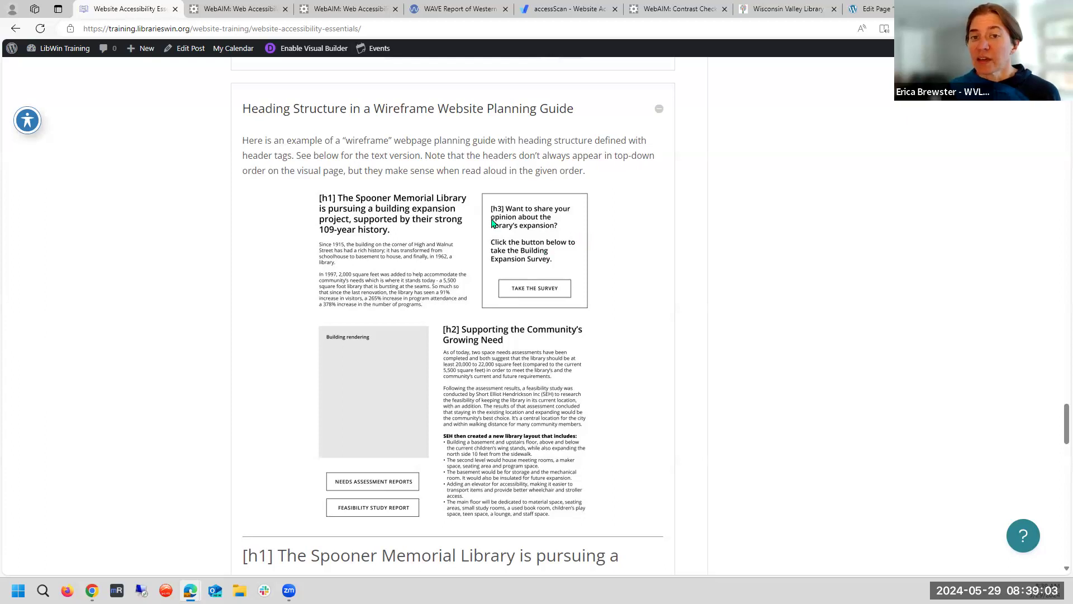
{"action": "scroll", "coordinate": [494, 223], "scroll_direction": "down", "scroll_amount": 7}
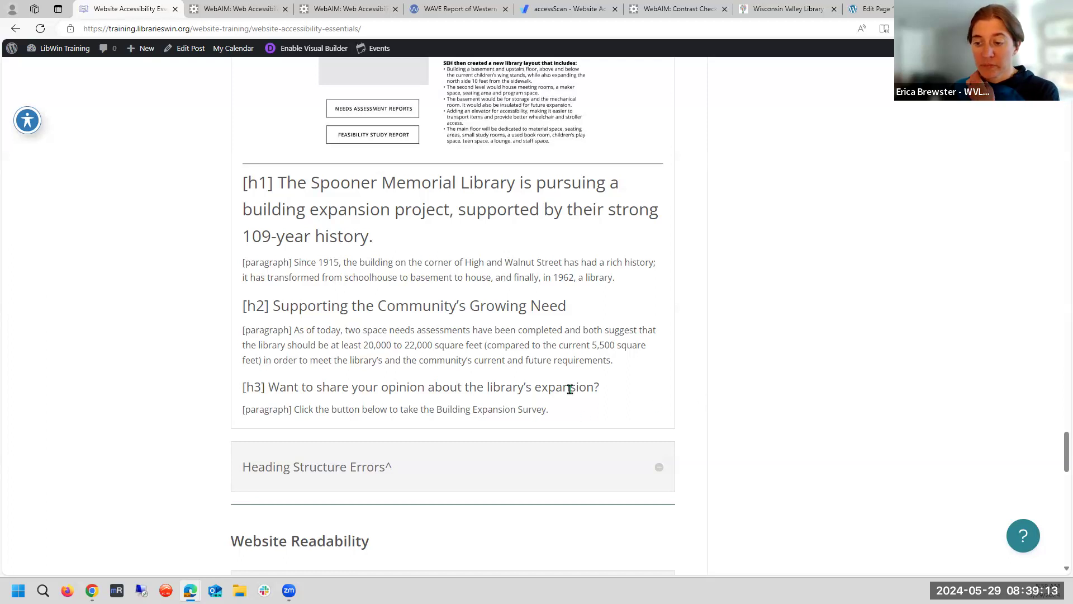
{"action": "scroll", "coordinate": [639, 367], "scroll_direction": "up", "scroll_amount": 3}
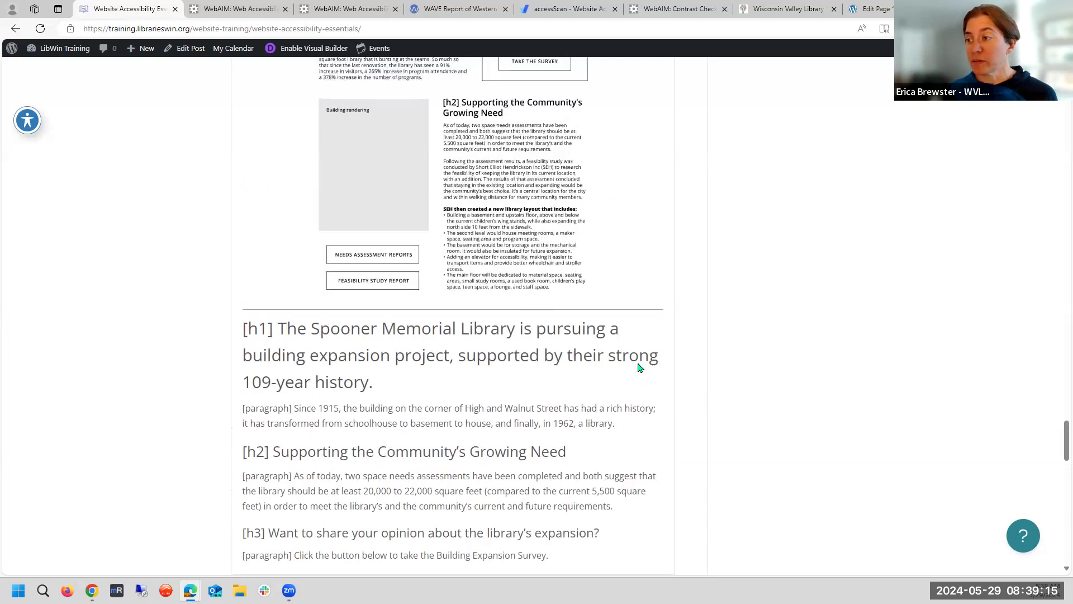
{"action": "scroll", "coordinate": [639, 367], "scroll_direction": "up", "scroll_amount": 3}
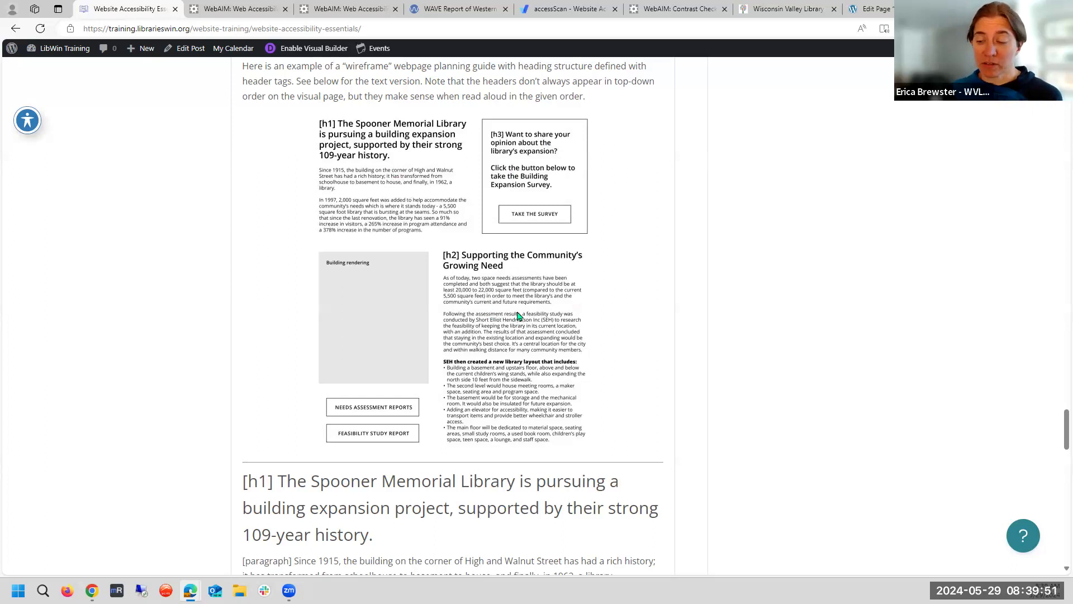
- Expand the "Heading Structure Errors" section below the wireframe's text version
{"action": "scroll", "coordinate": [517, 316], "scroll_direction": "down", "scroll_amount": 5}
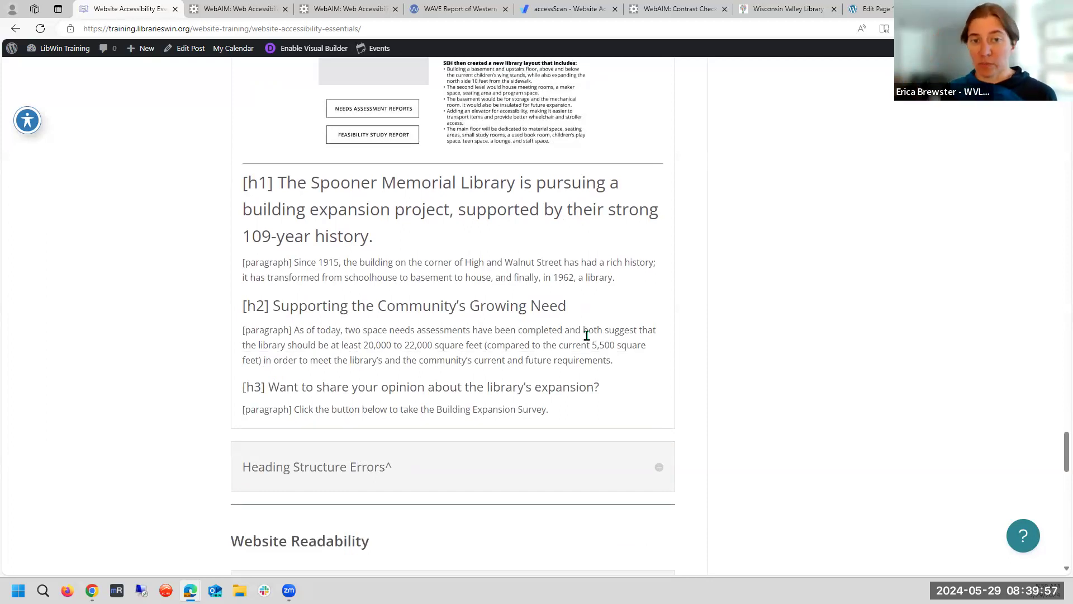
{"action": "scroll", "coordinate": [591, 309], "scroll_direction": "down", "scroll_amount": 5}
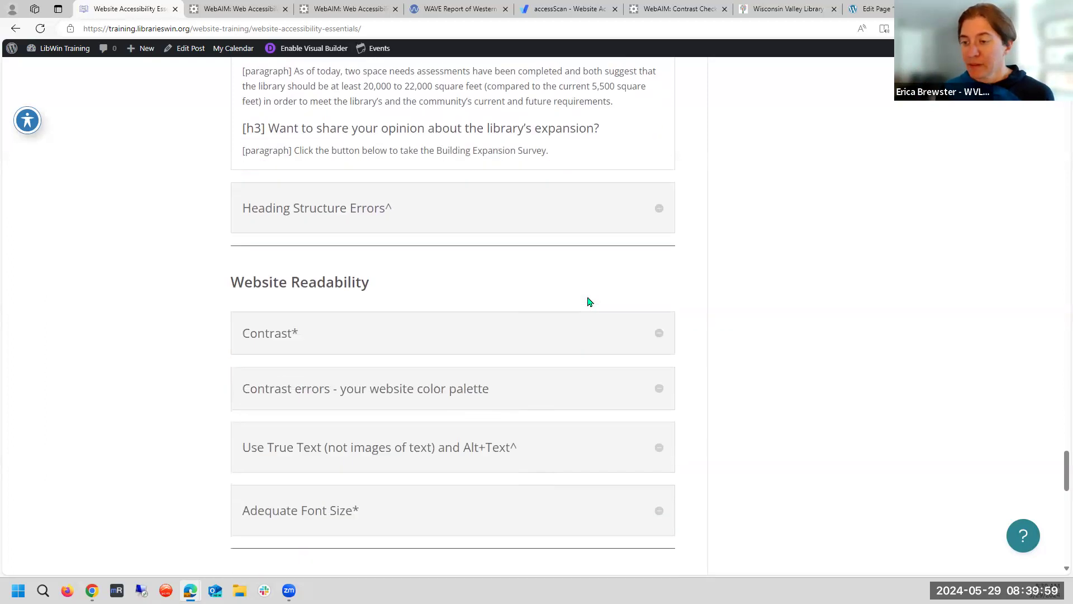
{"action": "scroll", "coordinate": [589, 301], "scroll_direction": "down", "scroll_amount": 1}
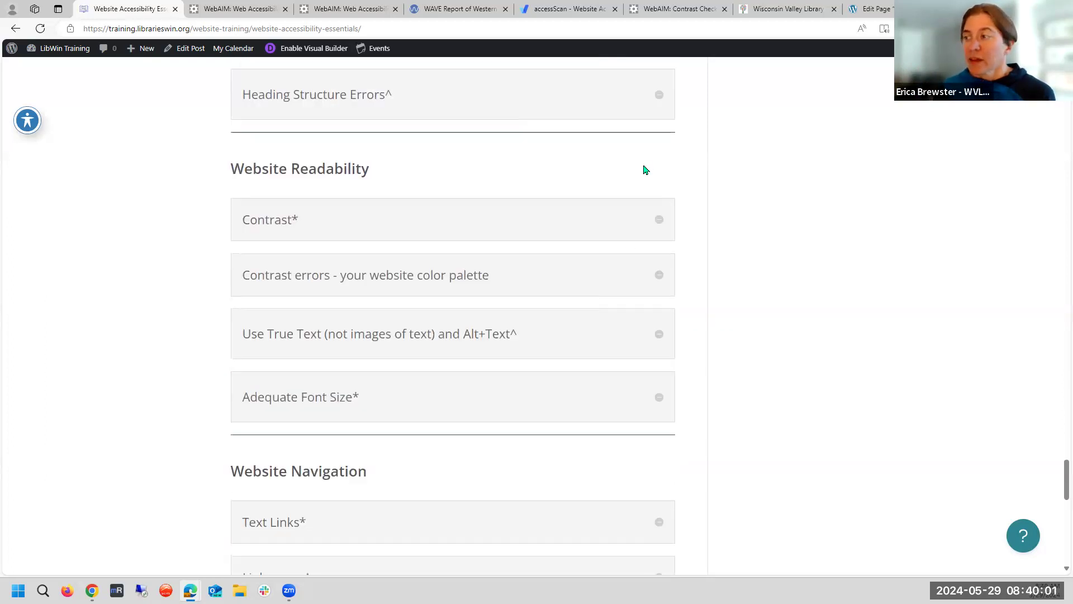
{"action": "left_click", "coordinate": [658, 98]}
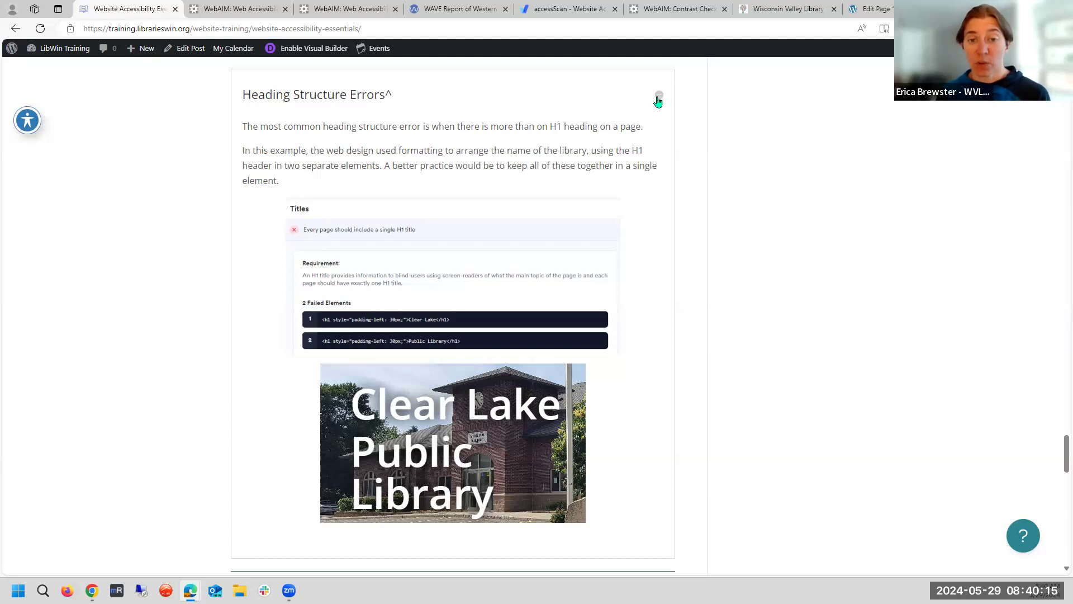
- Close the duplicate browser tab of WebAIM's Web Accessibility for Designers page
{"action": "left_click", "coordinate": [239, 6]}
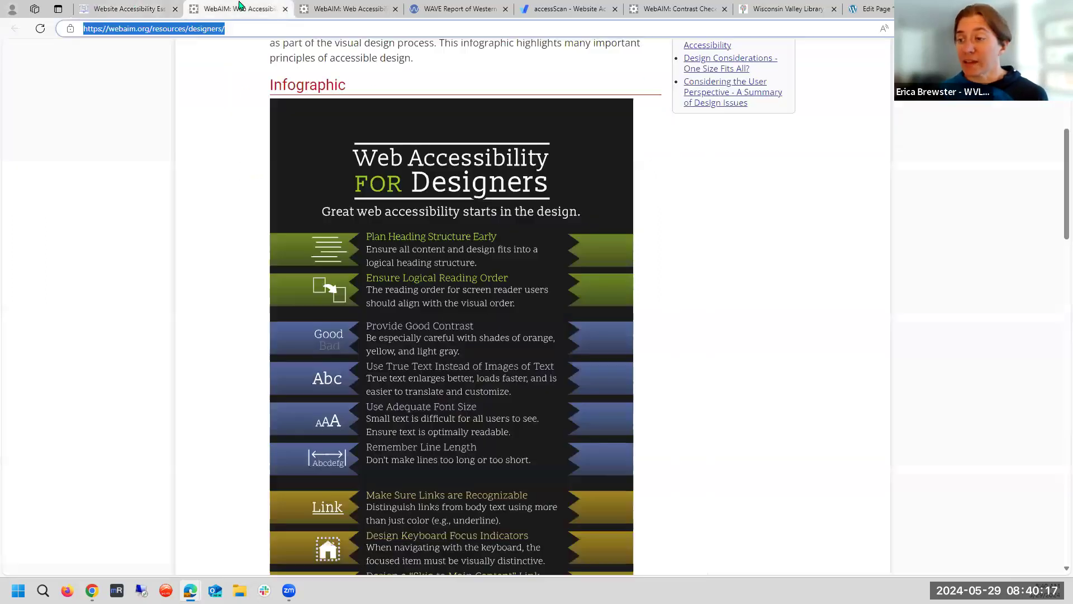
{"action": "left_click", "coordinate": [329, 9]}
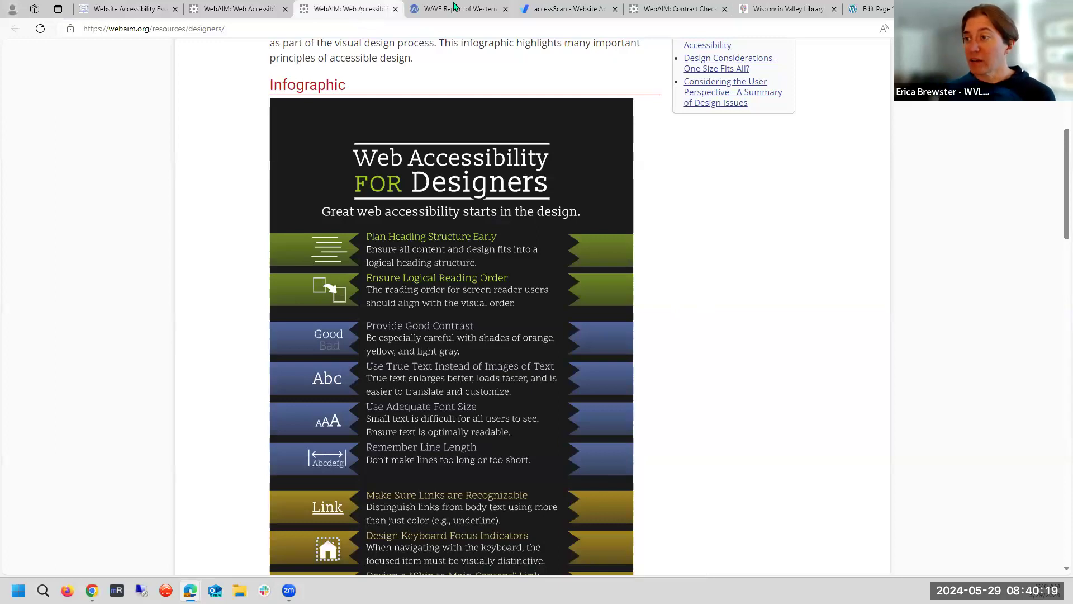
{"action": "left_click", "coordinate": [285, 9]}
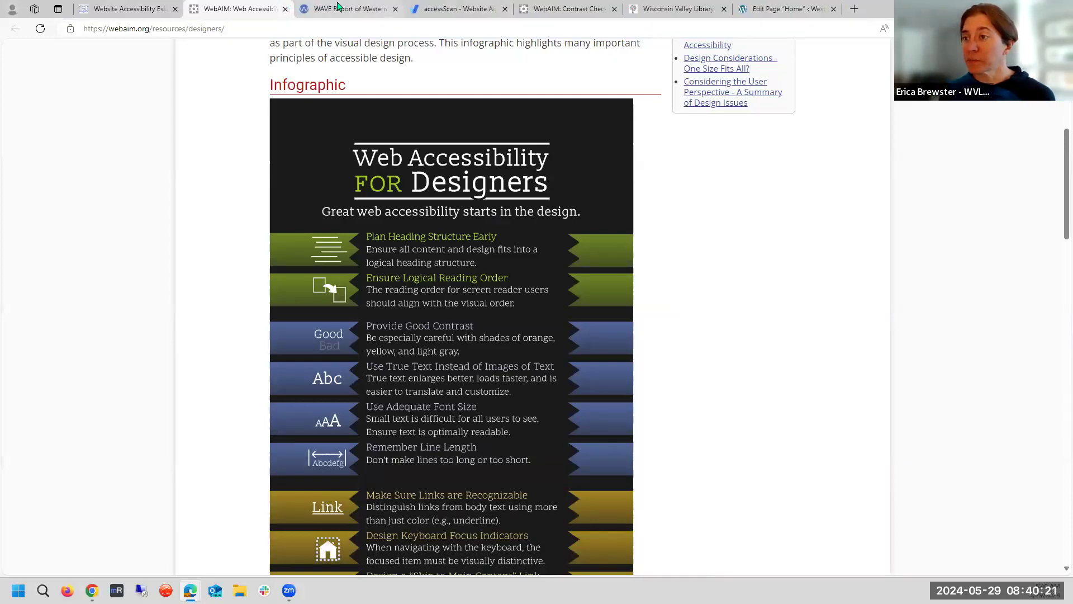
{"action": "left_click", "coordinate": [339, 8]}
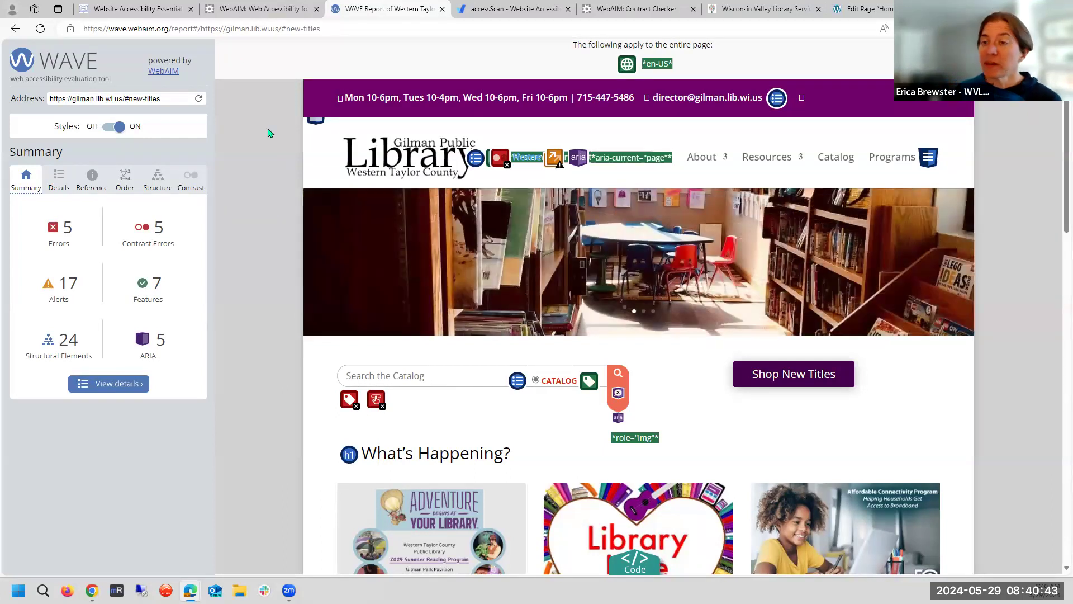
{"action": "left_click_drag", "start_coordinate": [170, 28], "coordinate": [555, 33]}
{"action": "key", "text": "BackSpace"}
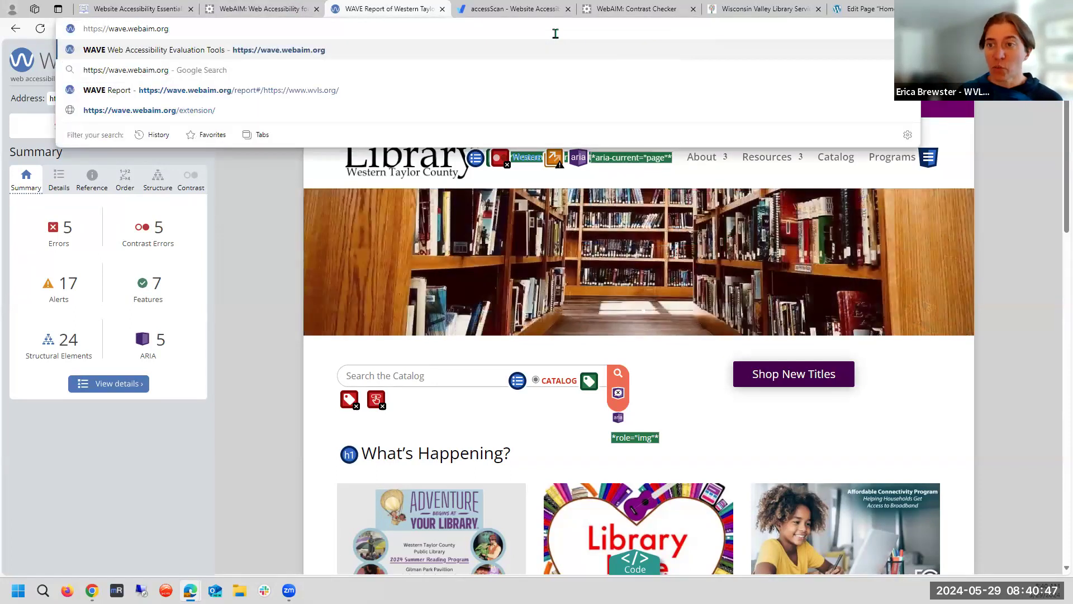
{"action": "key", "text": "Return"}
{"action": "left_click", "coordinate": [520, 8]}
{"action": "left_click_drag", "start_coordinate": [199, 29], "coordinate": [720, 55]}
{"action": "key", "text": "BackSpace"}
{"action": "key", "text": "Return"}
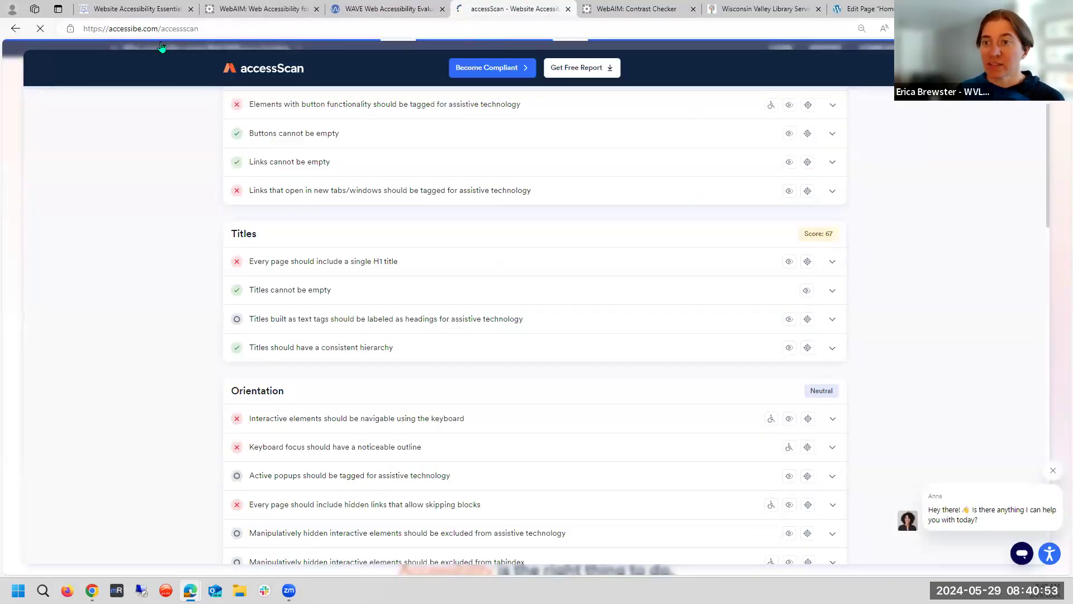
- Return to the Website Accessibility Essentials page and look over the links under "Webpage accessibility evaluation tools"
{"action": "left_click", "coordinate": [137, 9]}
{"action": "scroll", "coordinate": [709, 362], "scroll_direction": "up", "scroll_amount": 8}
{"action": "scroll", "coordinate": [708, 362], "scroll_direction": "up", "scroll_amount": 20}
{"action": "scroll", "coordinate": [709, 360], "scroll_direction": "up", "scroll_amount": 15}
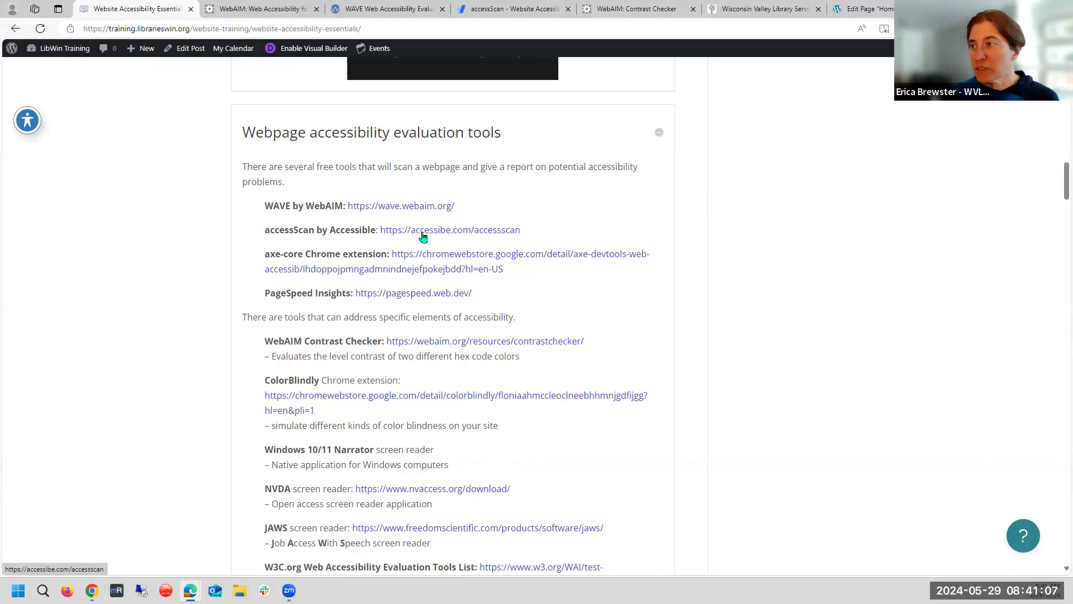
{"action": "scroll", "coordinate": [423, 235], "scroll_direction": "down", "scroll_amount": 20}
{"action": "scroll", "coordinate": [426, 231], "scroll_direction": "down", "scroll_amount": 20}
{"action": "scroll", "coordinate": [426, 231], "scroll_direction": "down", "scroll_amount": 5}
{"action": "scroll", "coordinate": [427, 232], "scroll_direction": "up", "scroll_amount": 2}
- Run a WAVE accessibility evaluation of gilman.lib.wi.us
{"action": "left_click", "coordinate": [215, 16]}
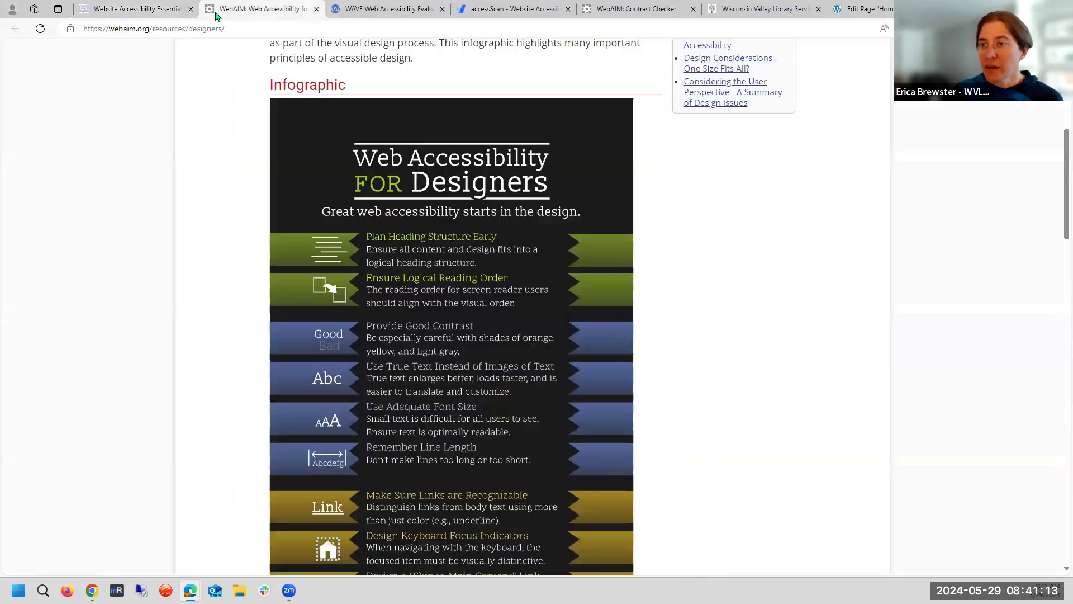
{"action": "left_click", "coordinate": [343, 11]}
{"action": "left_click", "coordinate": [502, 188]}
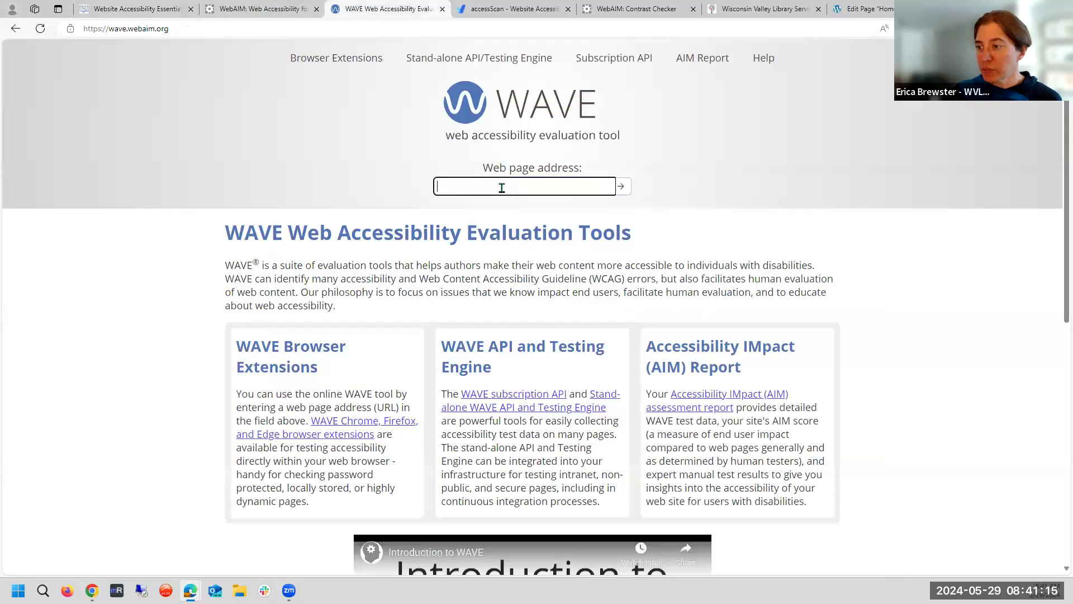
{"action": "type", "text": "gilb"}
{"action": "key", "text": "BackSpace"}
{"action": "type", "text": "man.lib.wi.us"}
{"action": "key", "text": "Return"}
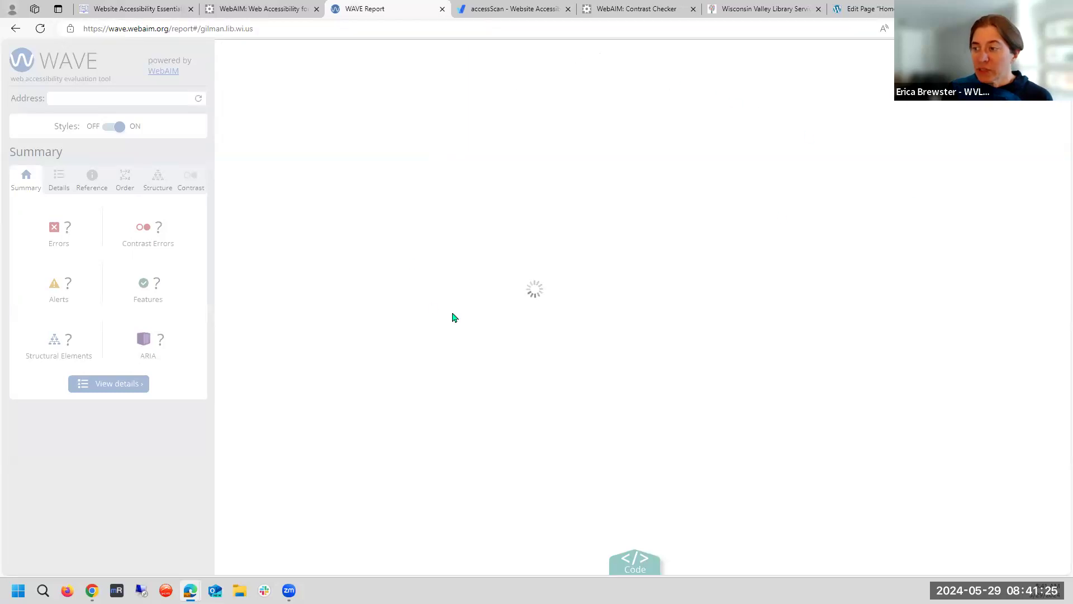
- Run an accessScan audit of gilman.lib.wi.us
{"action": "left_click", "coordinate": [510, 8]}
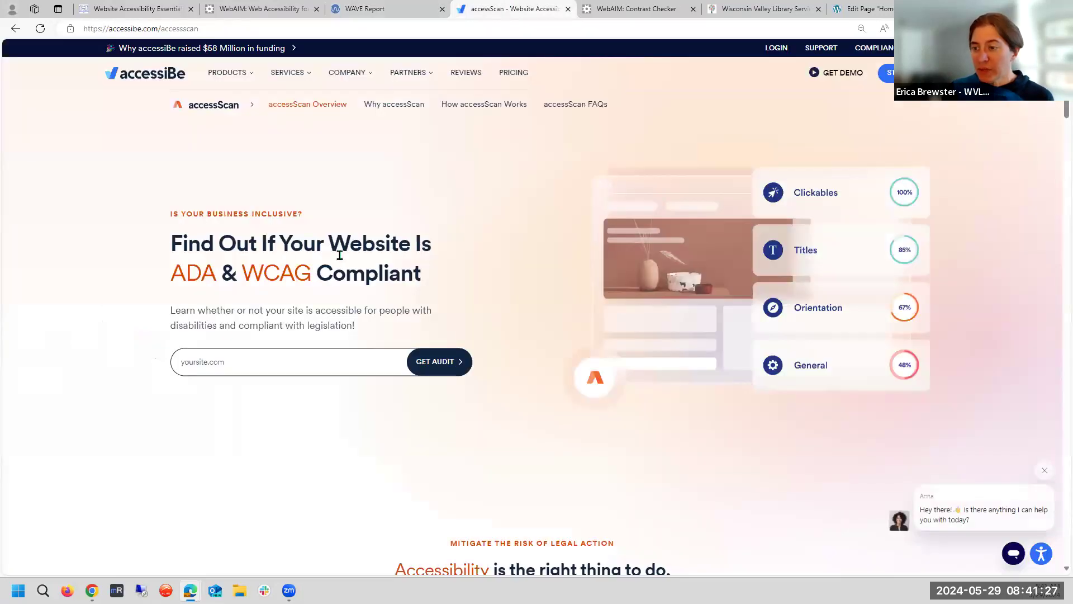
{"action": "left_click", "coordinate": [238, 359]}
{"action": "type", "text": "gilman.wi"}
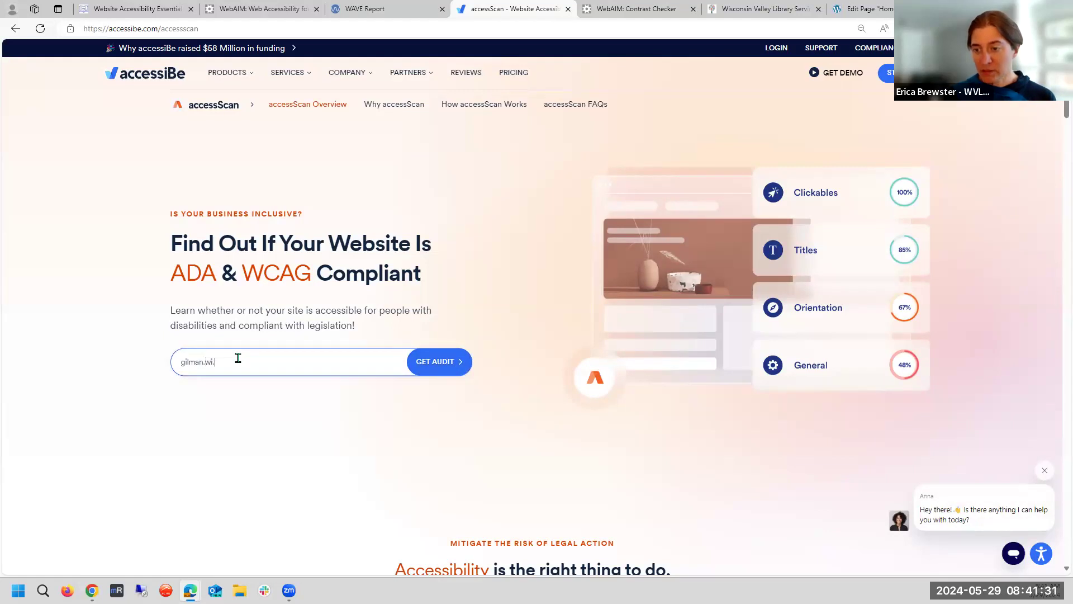
{"action": "type", "text": ".lib.wi.us"}
{"action": "key", "text": "Return"}
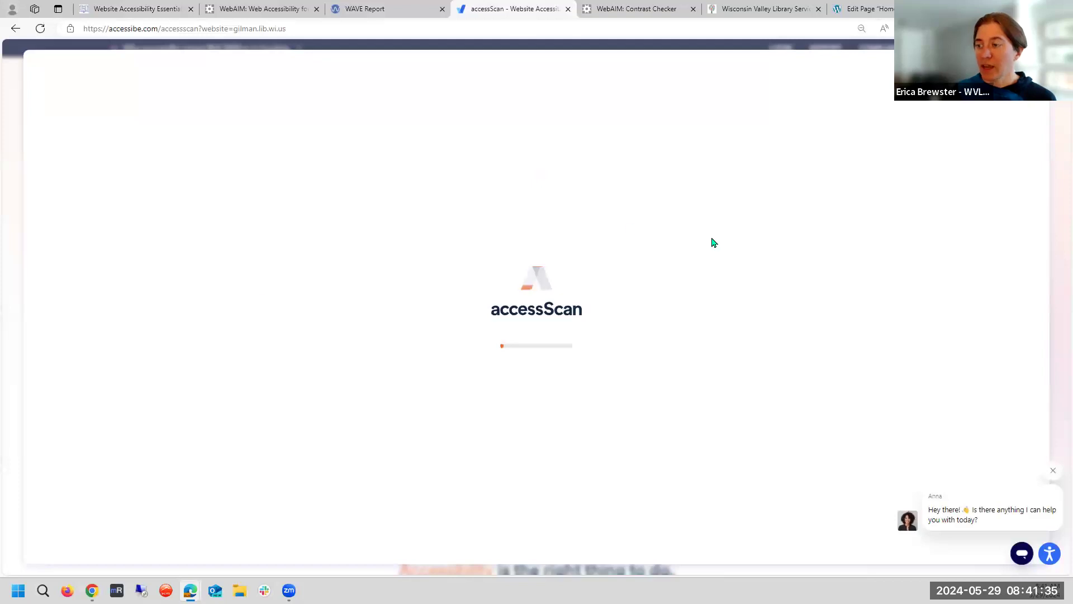
- Review the Gilman site's structure outline in the WAVE report and open the reference explanation for its navigation element
{"action": "left_click", "coordinate": [401, 7]}
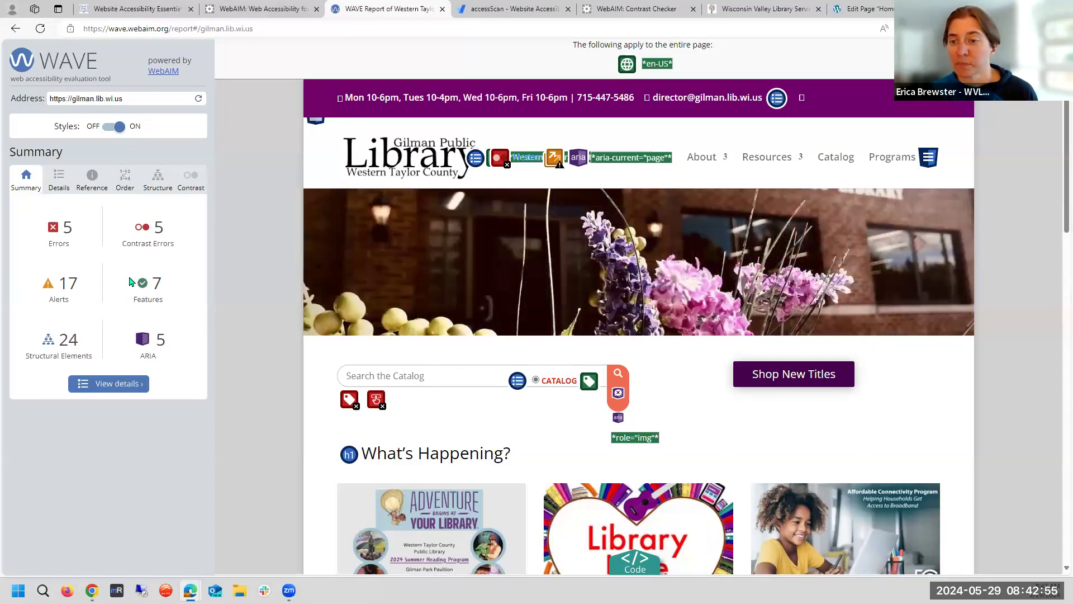
{"action": "left_click", "coordinate": [159, 176]}
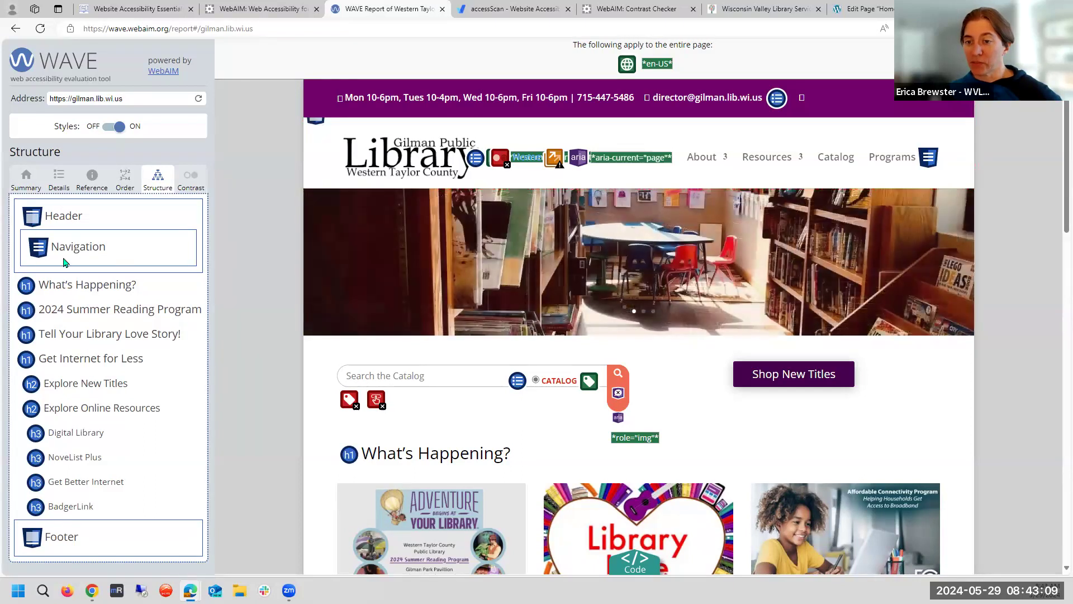
{"action": "left_click", "coordinate": [928, 159]}
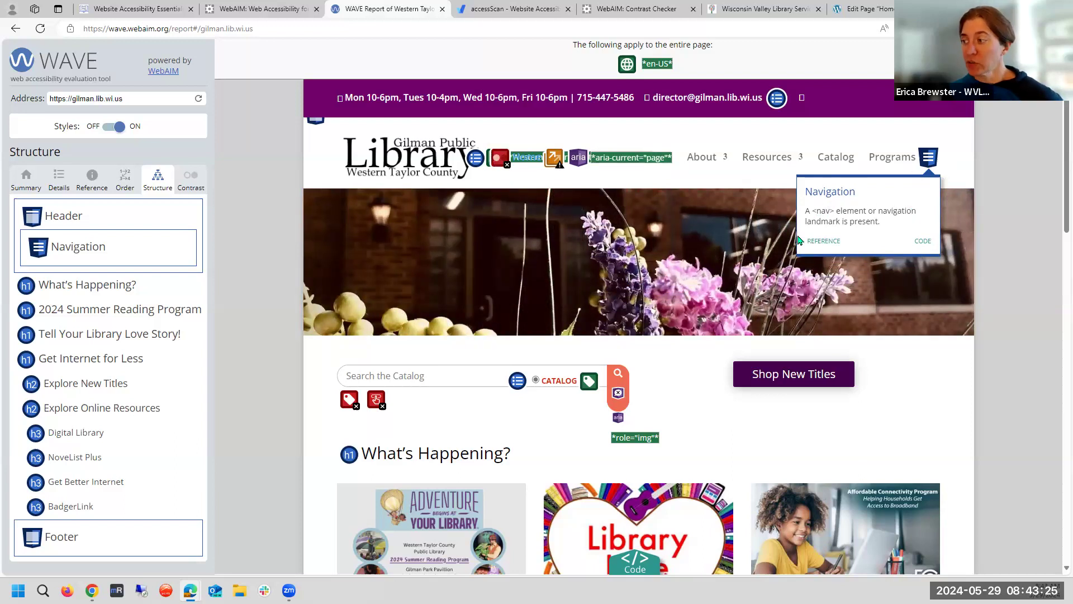
{"action": "left_click", "coordinate": [817, 241]}
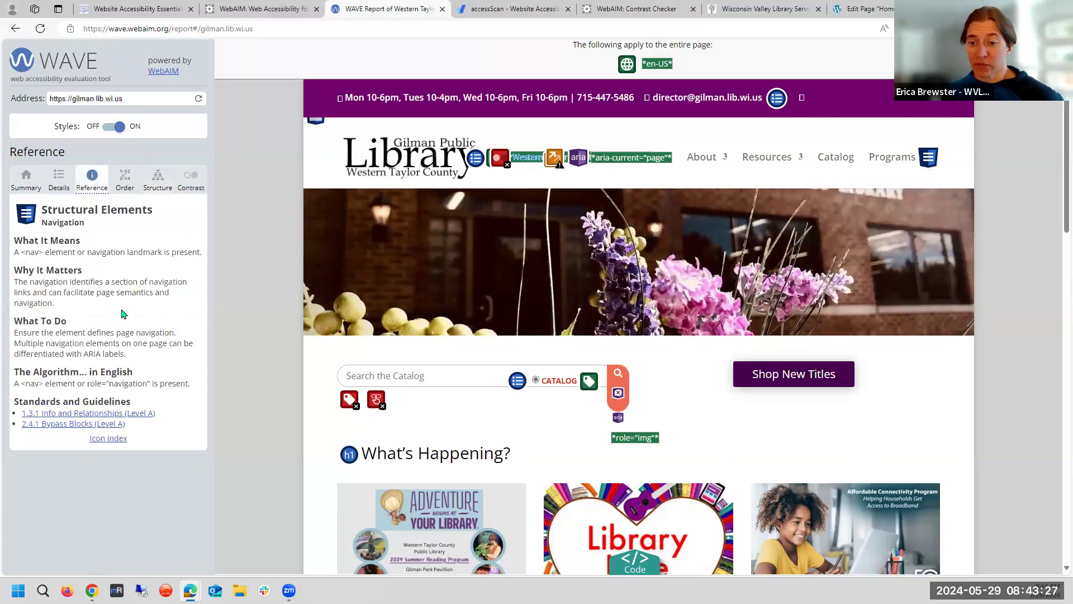
- Show the source code of the header's navigation element in the WAVE report
{"action": "left_click", "coordinate": [928, 157]}
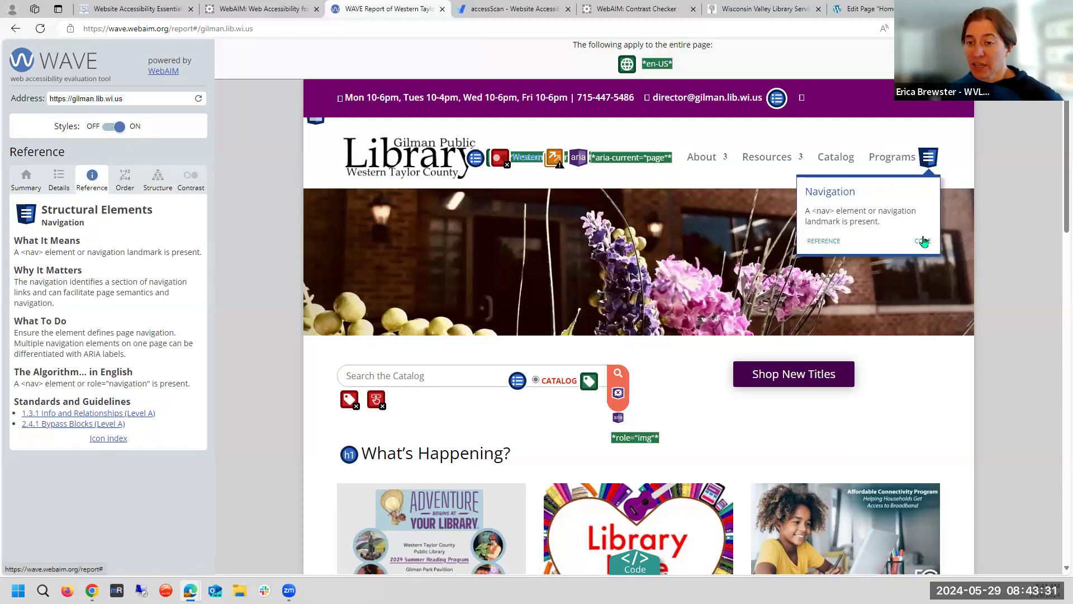
{"action": "left_click", "coordinate": [923, 241]}
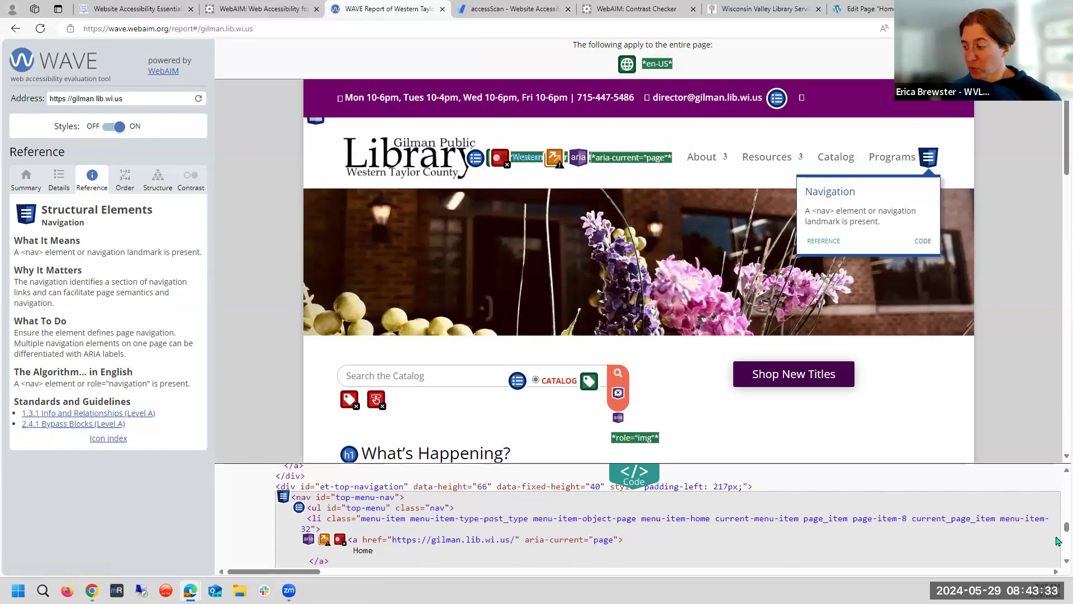
{"action": "left_click", "coordinate": [1037, 413]}
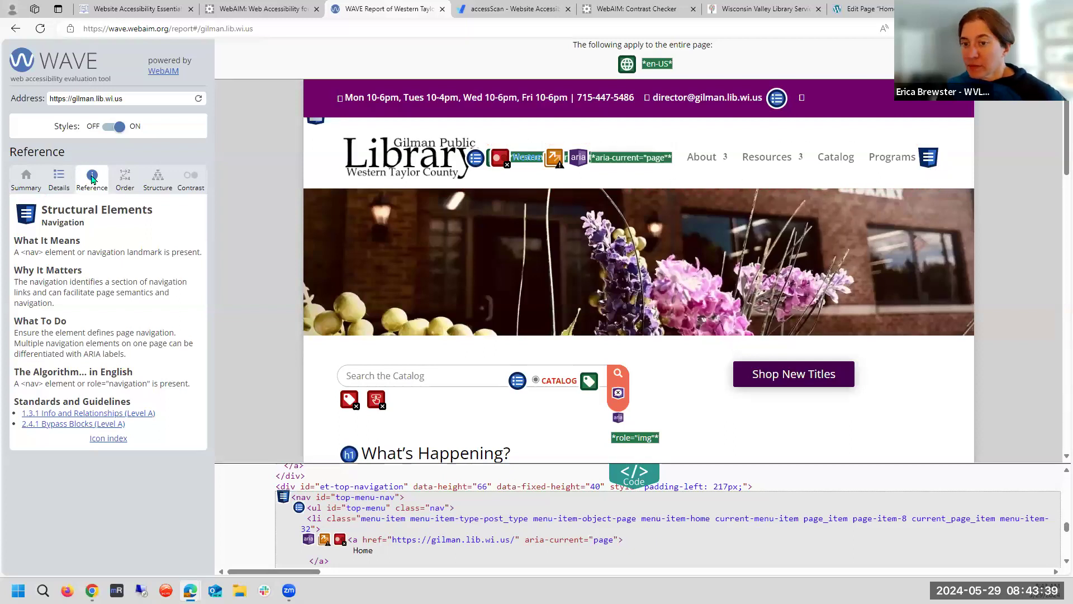
- Go back to the WAVE structure outline, recheck the navigation element's marker and hide the code view
{"action": "left_click", "coordinate": [162, 180]}
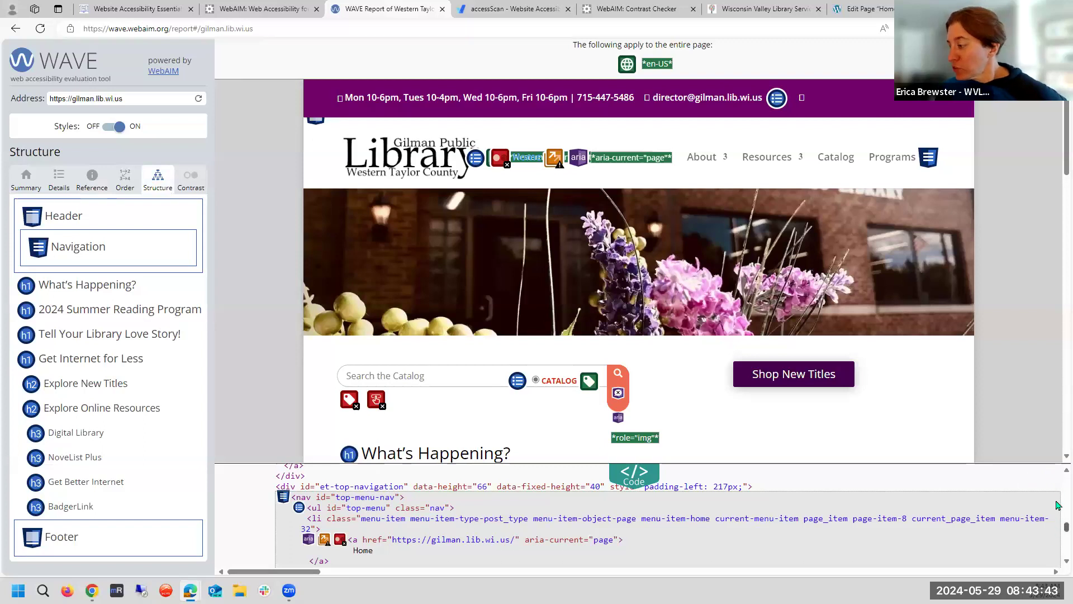
{"action": "left_click", "coordinate": [937, 158]}
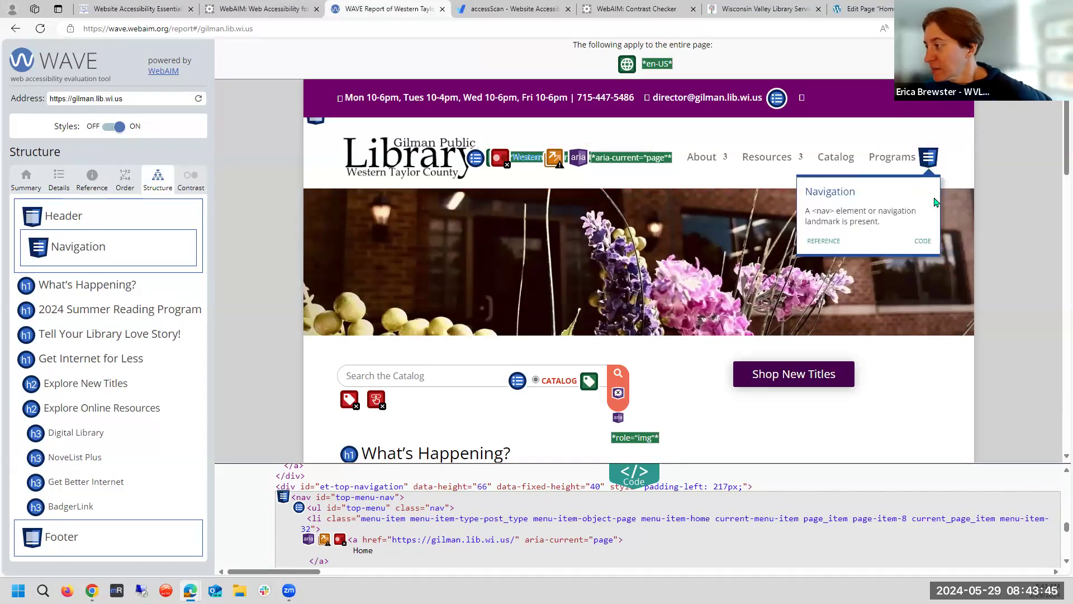
{"action": "left_click", "coordinate": [978, 168]}
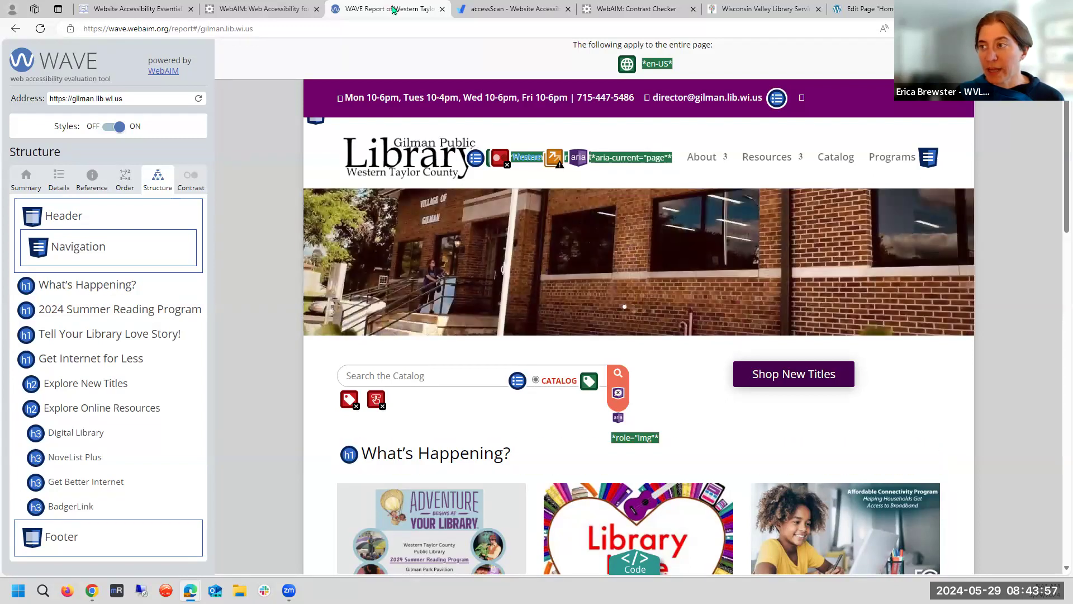
- Review the accessScan results for gilman.lib.wi.us and expand the "Every page should include a single H1 title" check under Titles
{"action": "left_click", "coordinate": [519, 7]}
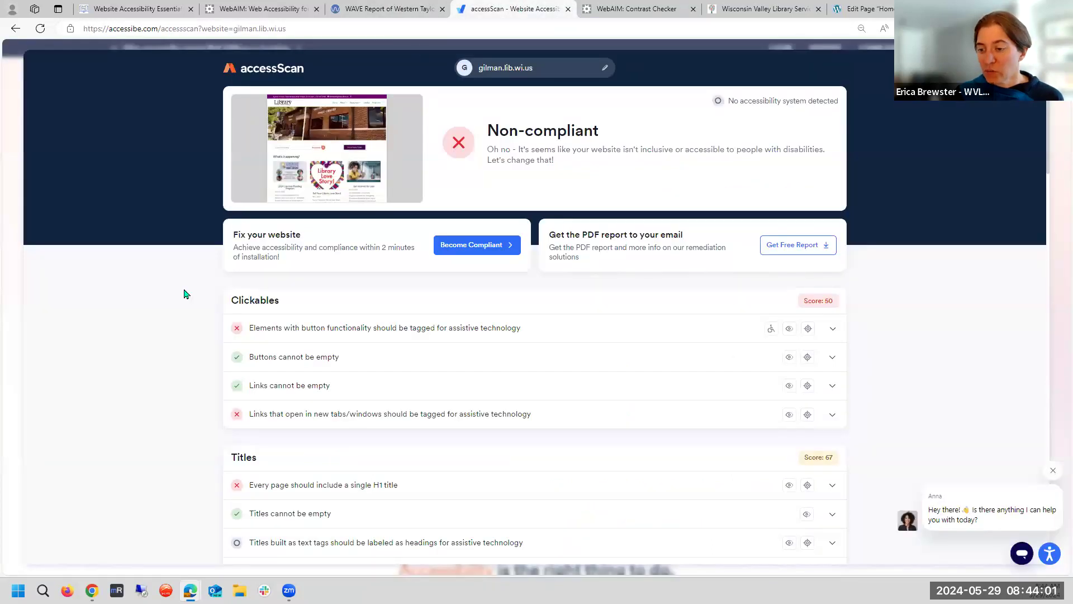
{"action": "scroll", "coordinate": [186, 294], "scroll_direction": "down", "scroll_amount": 4}
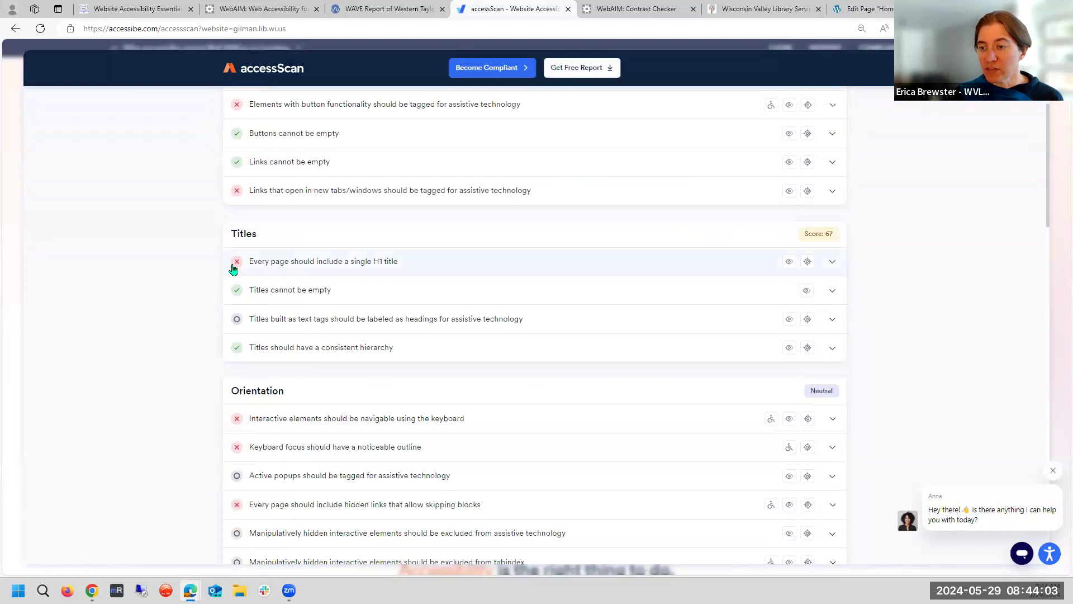
{"action": "scroll", "coordinate": [990, 280], "scroll_direction": "up", "scroll_amount": 1}
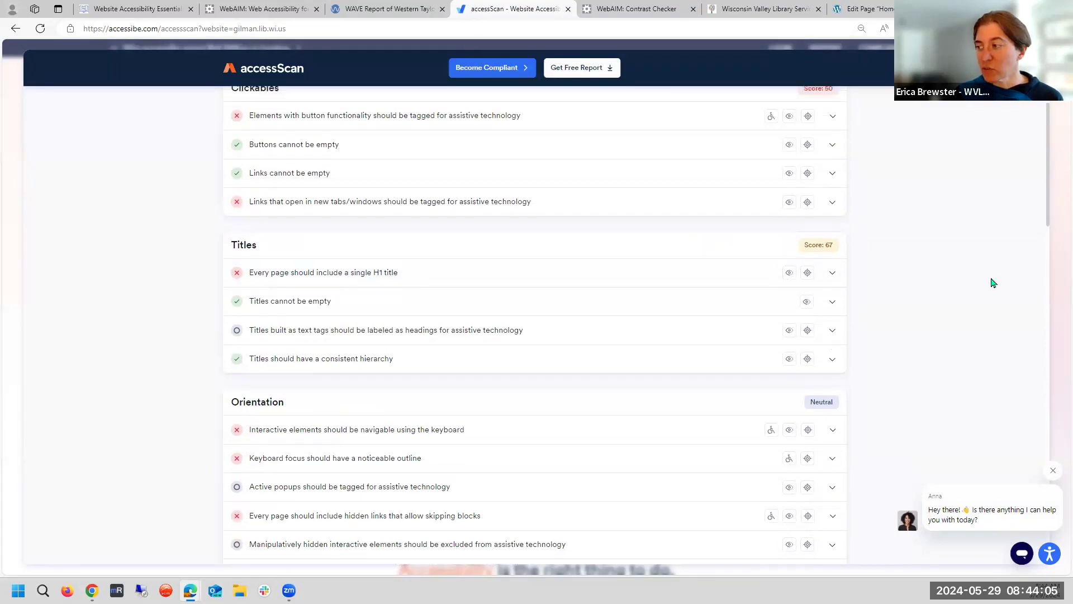
{"action": "scroll", "coordinate": [993, 283], "scroll_direction": "up", "scroll_amount": 3}
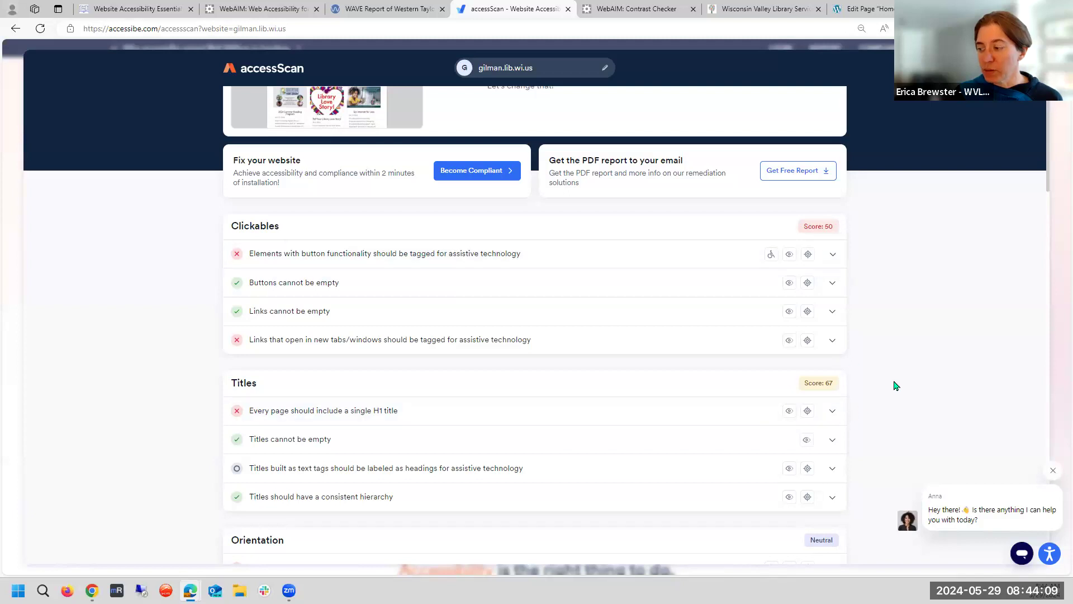
{"action": "scroll", "coordinate": [896, 385], "scroll_direction": "down", "scroll_amount": 5}
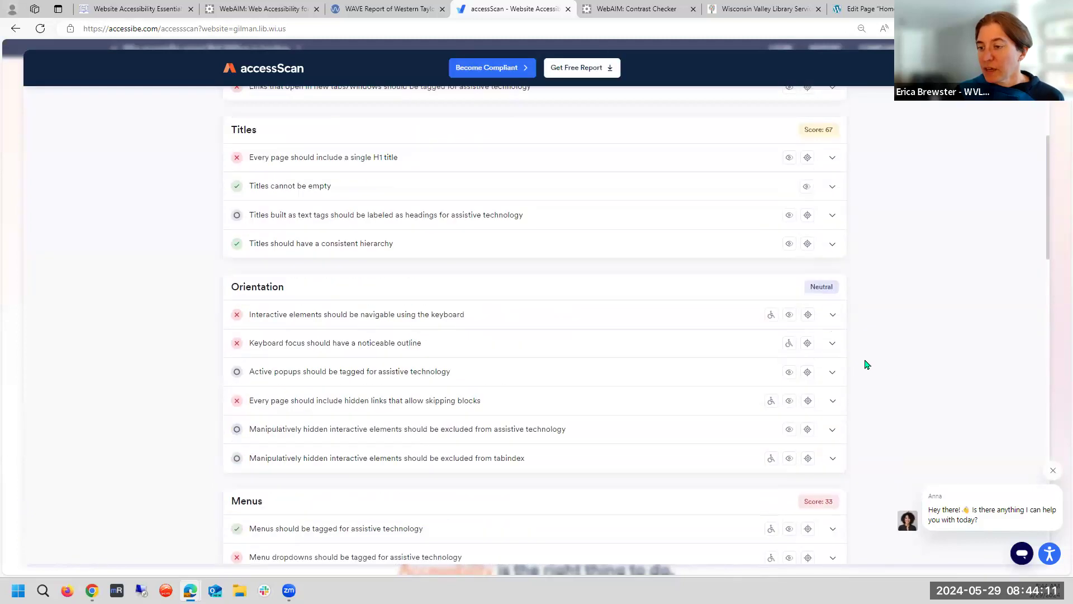
{"action": "scroll", "coordinate": [232, 312], "scroll_direction": "up", "scroll_amount": 2}
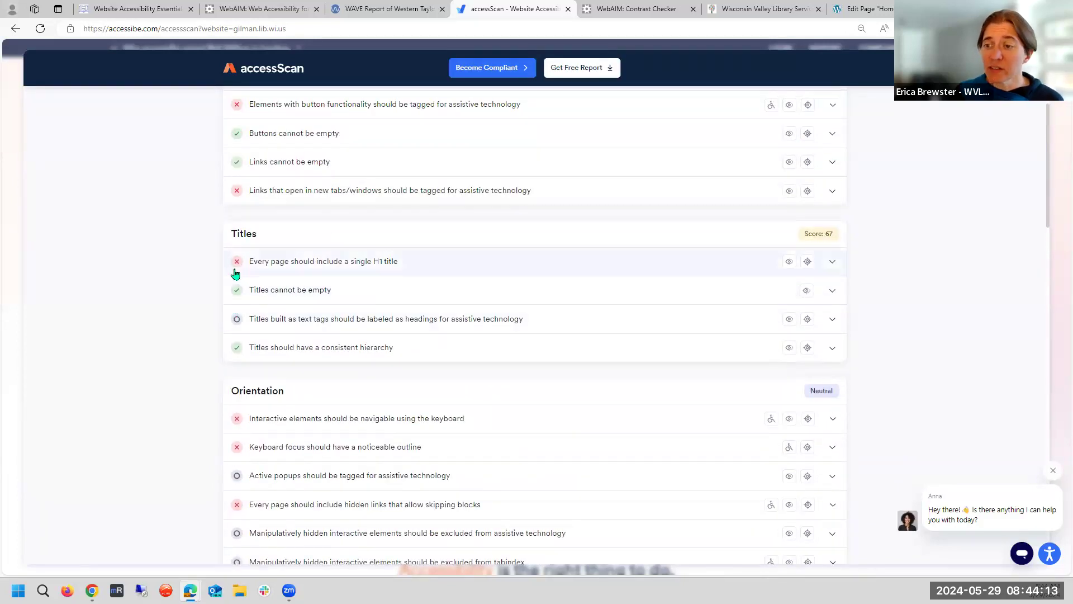
{"action": "left_click", "coordinate": [315, 265]}
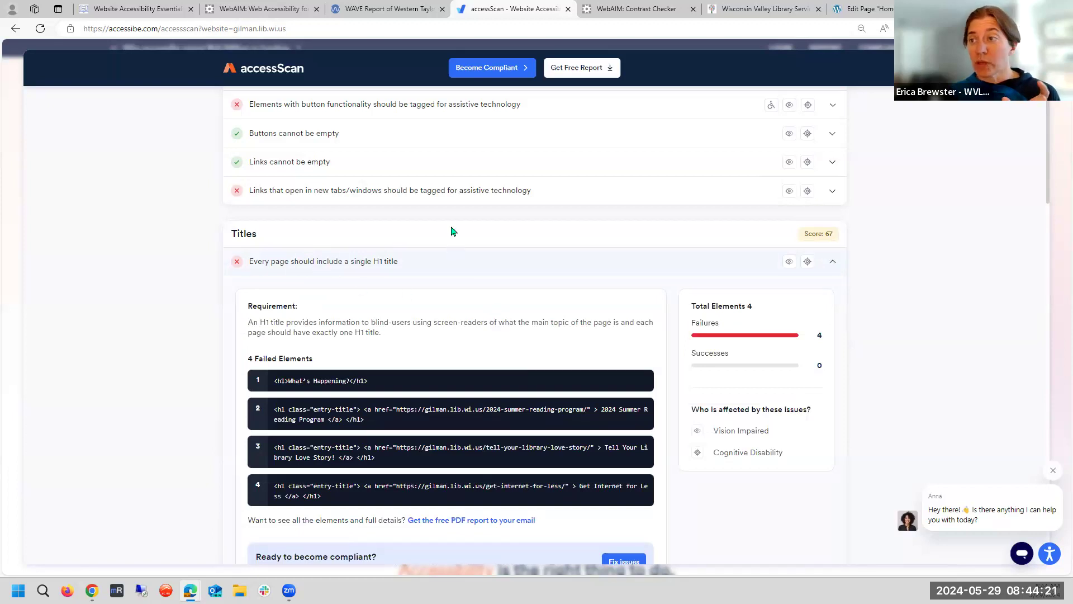
- Return to the Website Accessibility Essentials page and bring the wireframe heading example back into view
{"action": "left_click", "coordinate": [114, 7]}
{"action": "scroll", "coordinate": [277, 278], "scroll_direction": "up", "scroll_amount": 10}
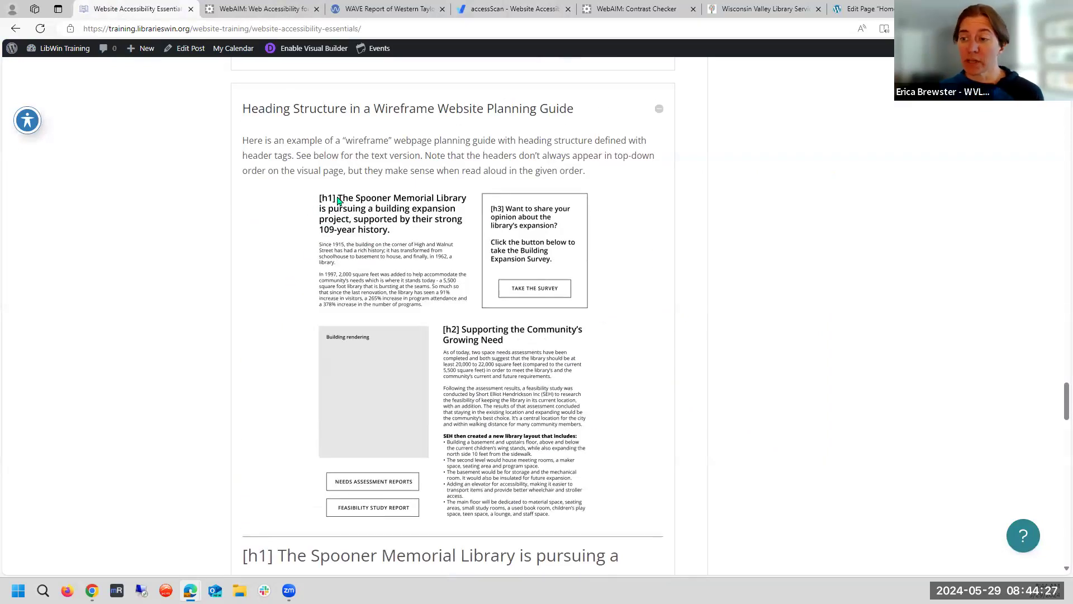
- Compare the "My Favorite Recipes" heading outline on the training page with the headings in the WAVE report of gilman.lib.wi.us
{"action": "scroll", "coordinate": [470, 285], "scroll_direction": "up", "scroll_amount": 15}
{"action": "scroll", "coordinate": [470, 285], "scroll_direction": "up", "scroll_amount": 6}
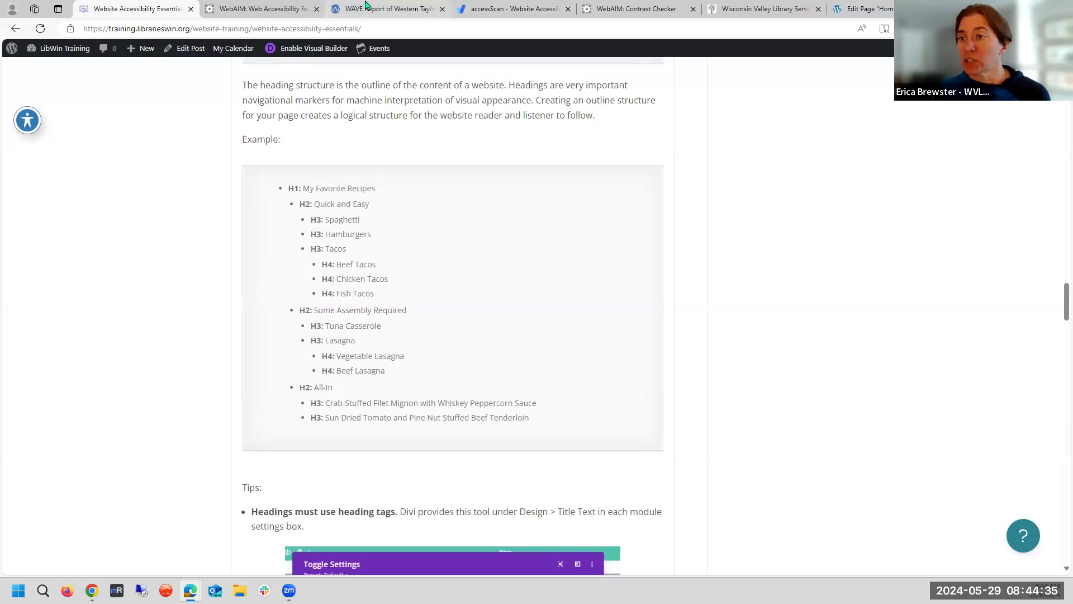
{"action": "left_click", "coordinate": [366, 7]}
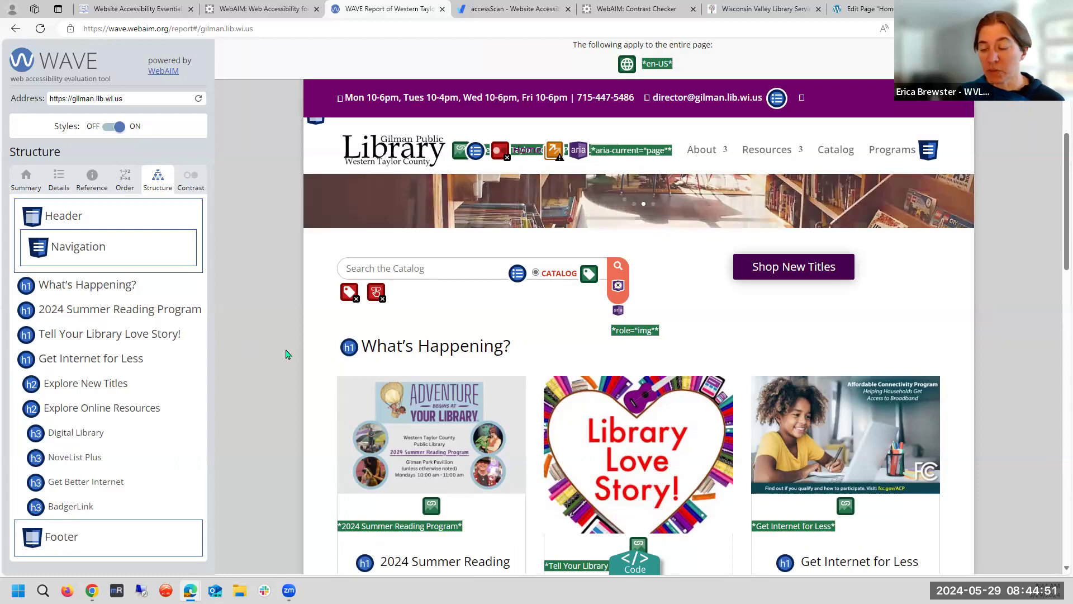
{"action": "scroll", "coordinate": [385, 379], "scroll_direction": "down", "scroll_amount": 1}
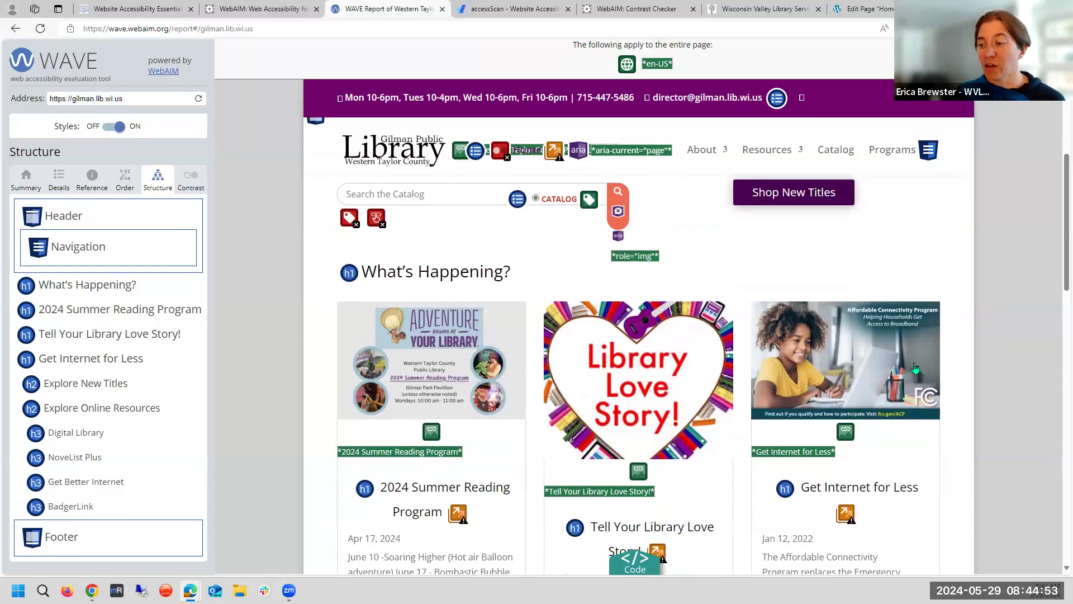
{"action": "scroll", "coordinate": [277, 343], "scroll_direction": "down", "scroll_amount": 1}
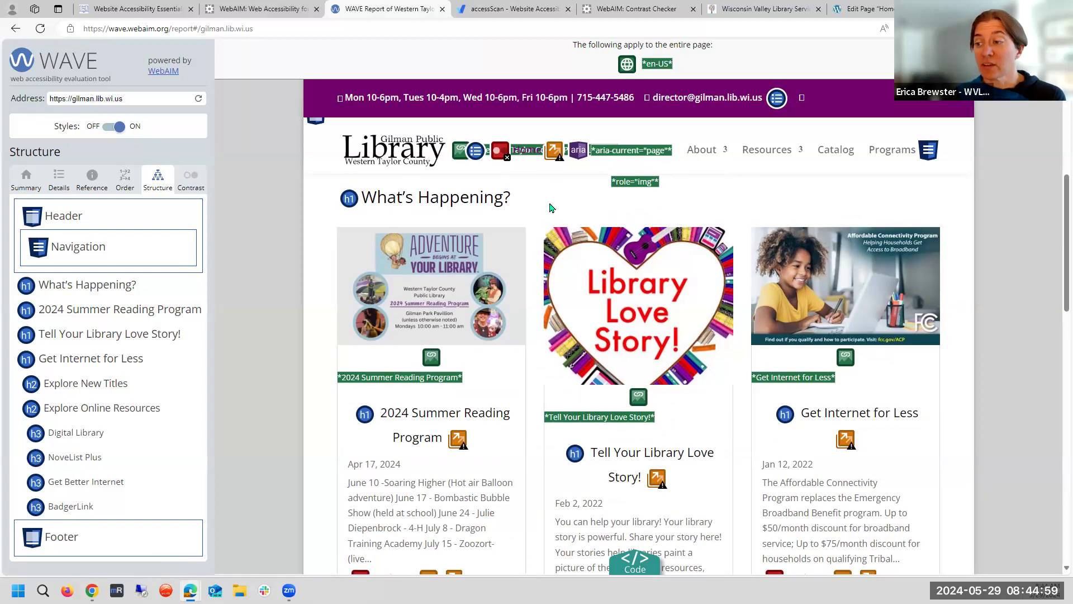
{"action": "scroll", "coordinate": [550, 208], "scroll_direction": "up", "scroll_amount": 4}
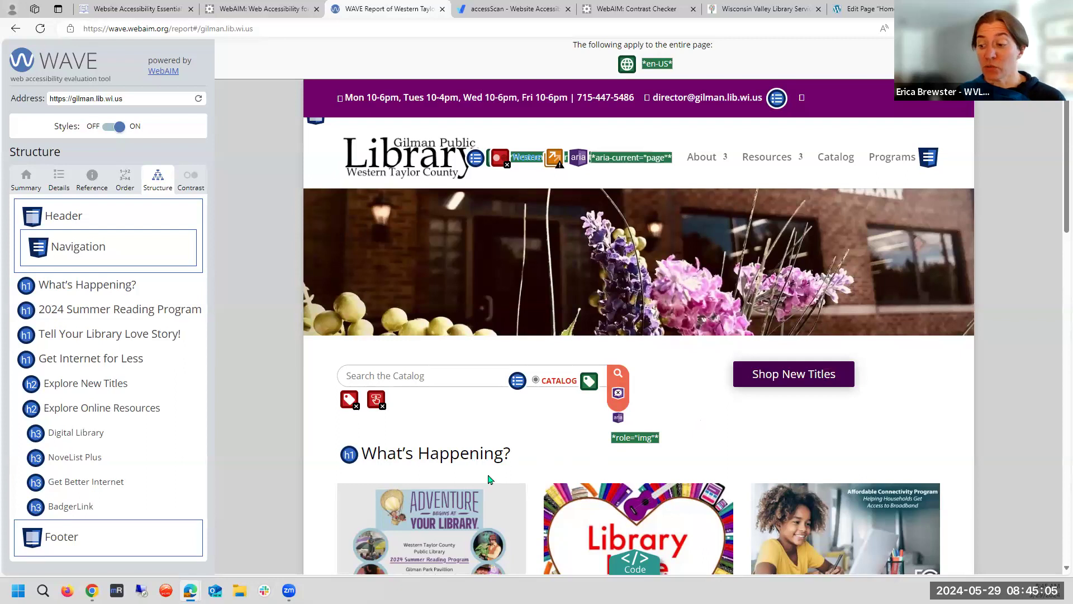
{"action": "scroll", "coordinate": [489, 479], "scroll_direction": "down", "scroll_amount": 4}
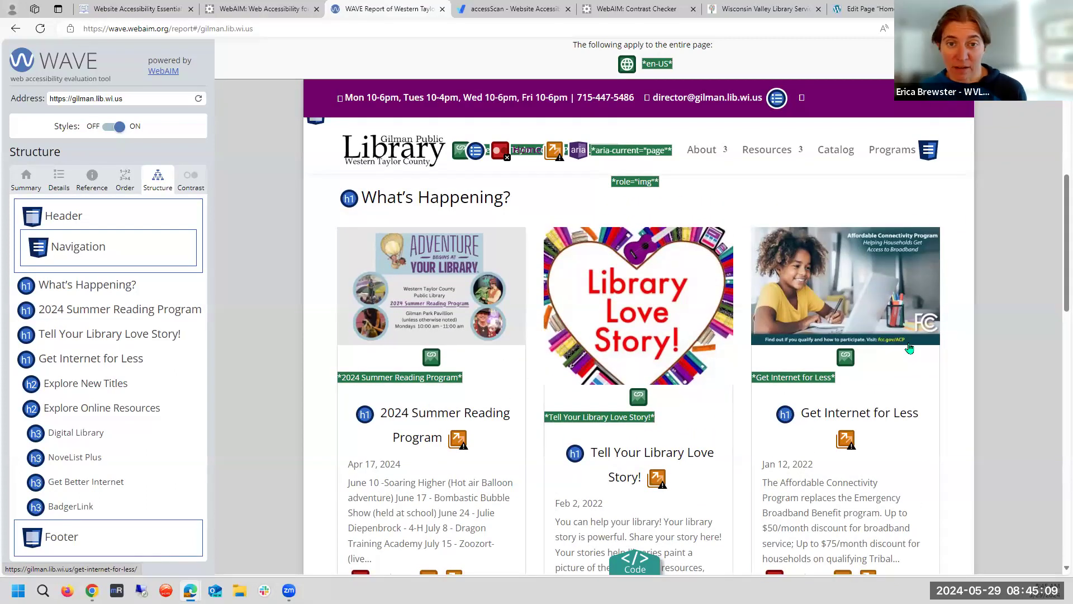
- Switch to the WordPress editor of the Home page and locate the Blog module below "What's Happening? - H1"
{"action": "left_click", "coordinate": [864, 9]}
{"action": "scroll", "coordinate": [448, 485], "scroll_direction": "up", "scroll_amount": 1}
{"action": "scroll", "coordinate": [448, 484], "scroll_direction": "up", "scroll_amount": 5}
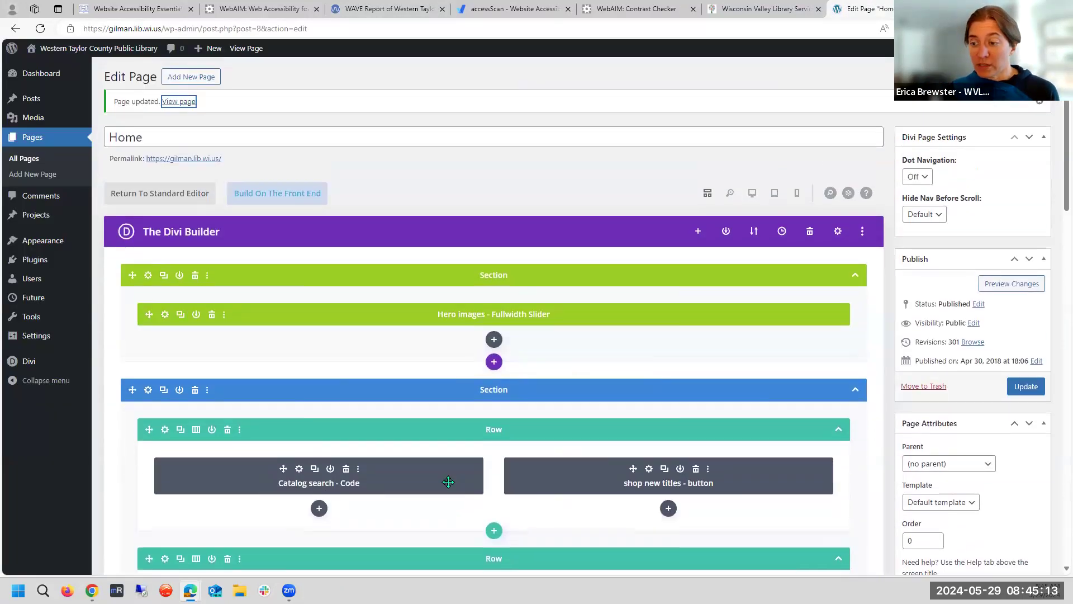
{"action": "scroll", "coordinate": [448, 481], "scroll_direction": "down", "scroll_amount": 4}
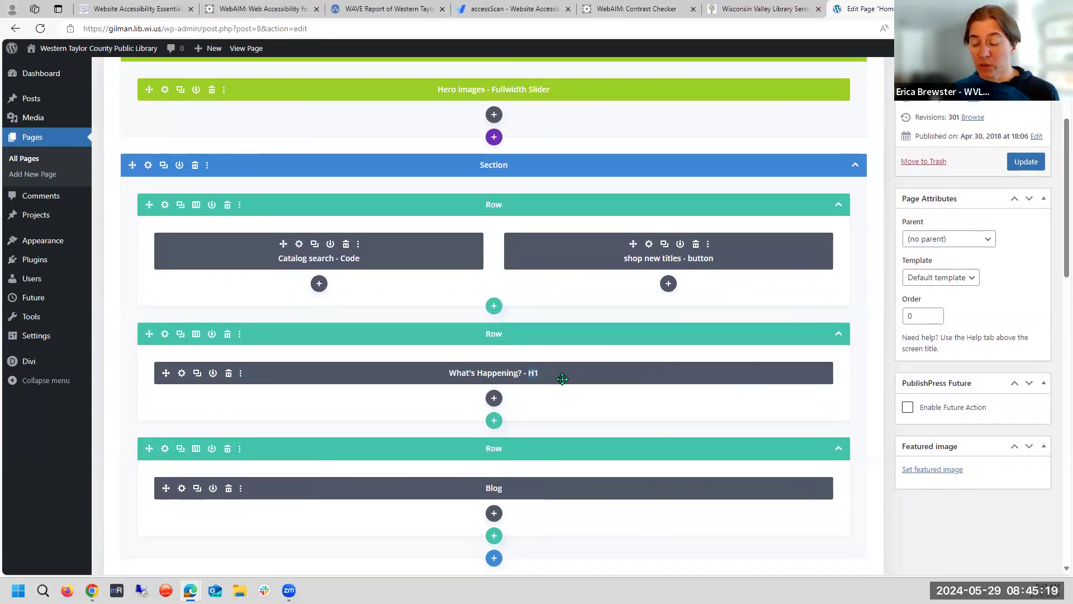
{"action": "scroll", "coordinate": [560, 380], "scroll_direction": "down", "scroll_amount": 3}
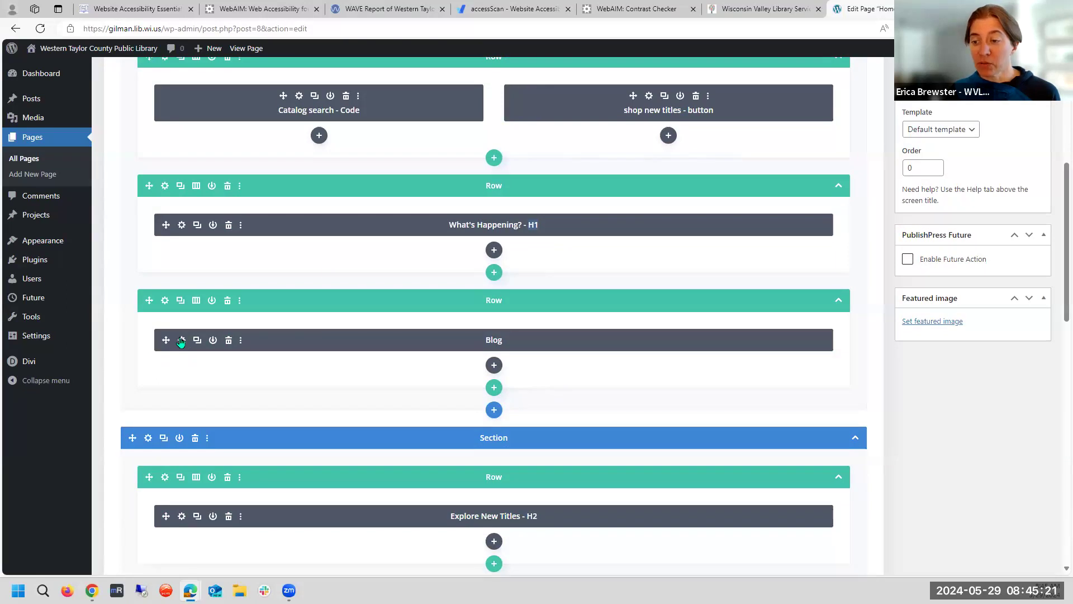
- Check the title heading level in the Blog module's design settings and close the settings without saving
{"action": "left_click", "coordinate": [182, 341]}
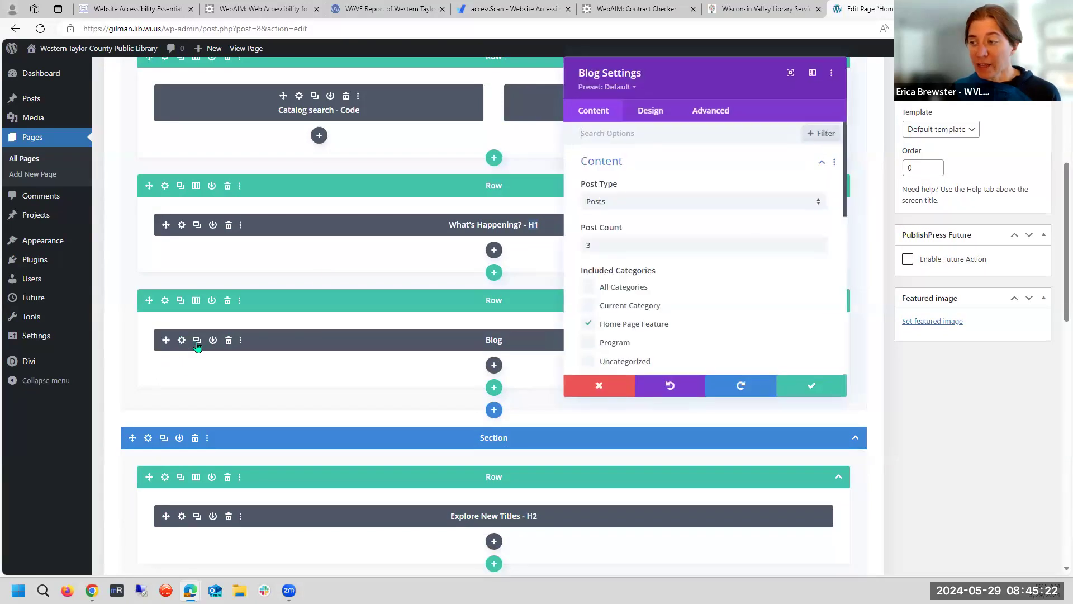
{"action": "left_click", "coordinate": [654, 114]}
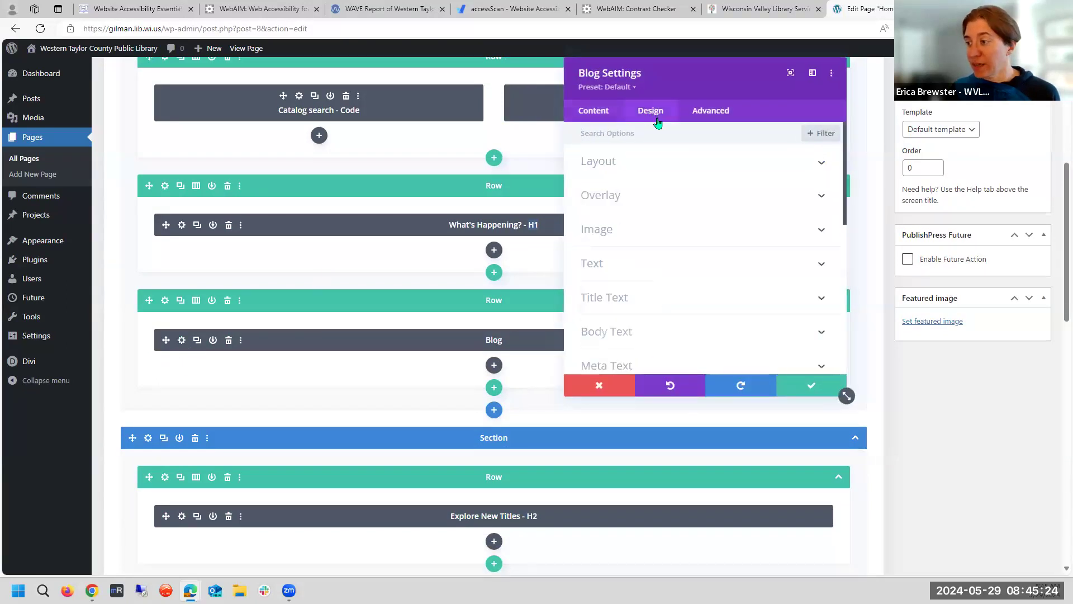
{"action": "left_click", "coordinate": [658, 300]}
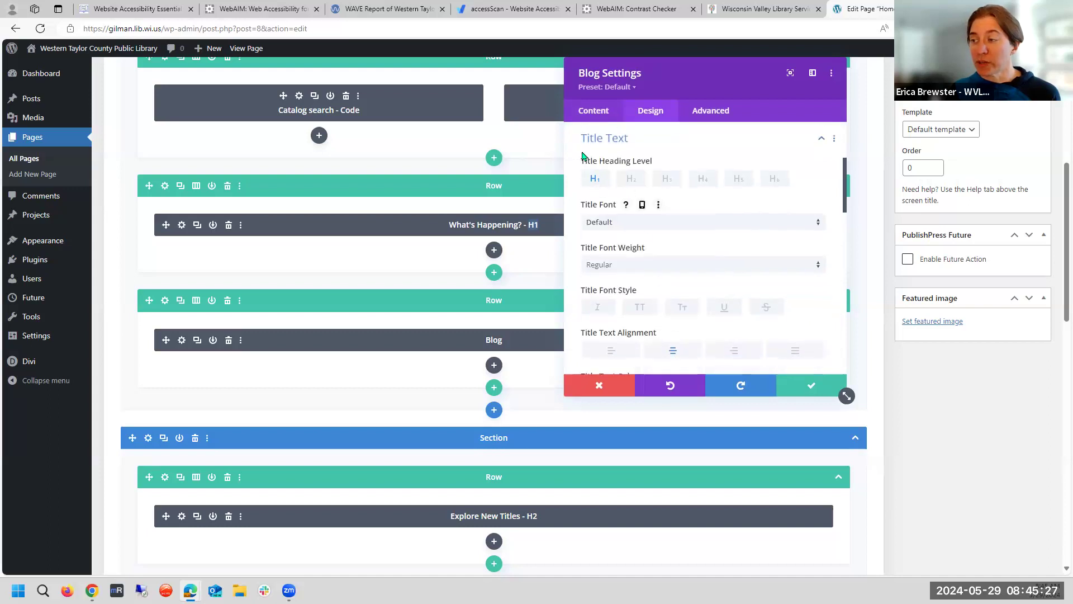
{"action": "left_click", "coordinate": [592, 386]}
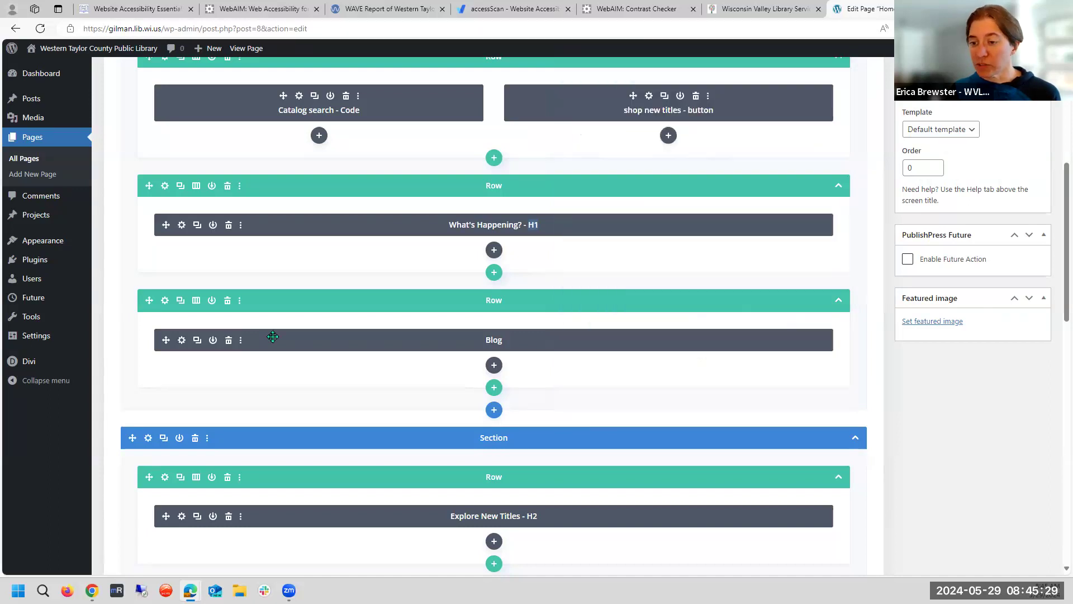
- Set the Blog module's title heading level to H2 in its title text design settings
{"action": "left_click", "coordinate": [182, 341]}
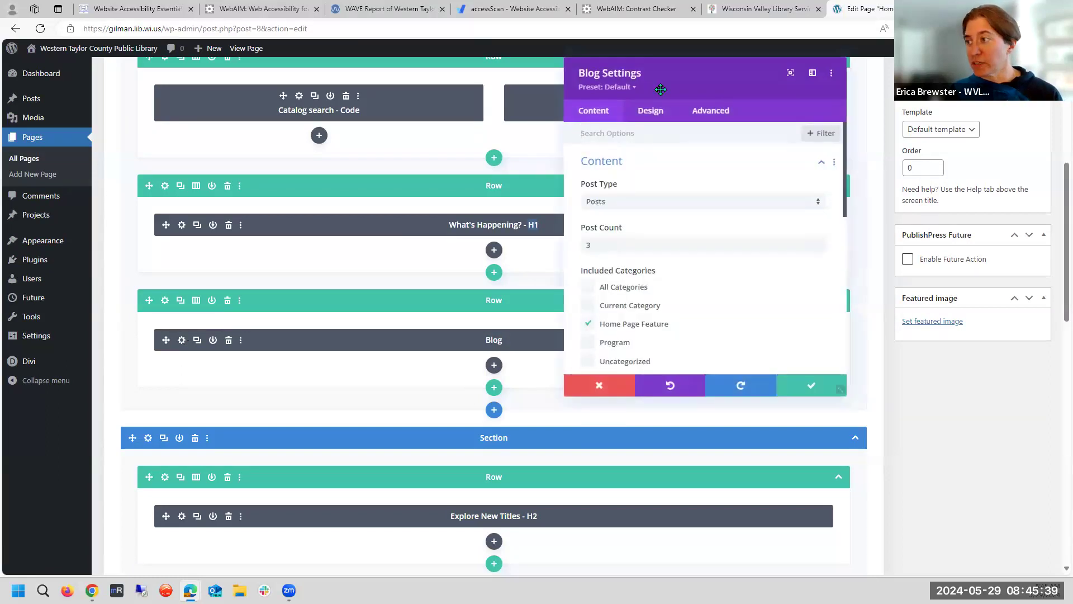
{"action": "left_click_drag", "start_coordinate": [674, 64], "coordinate": [535, 94]}
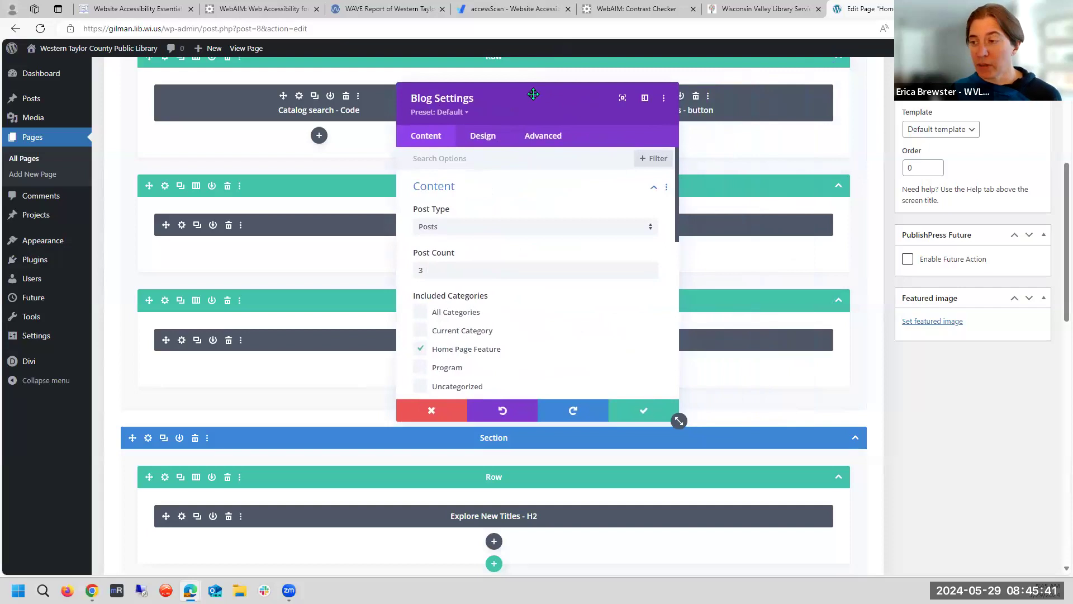
{"action": "left_click", "coordinate": [480, 138]}
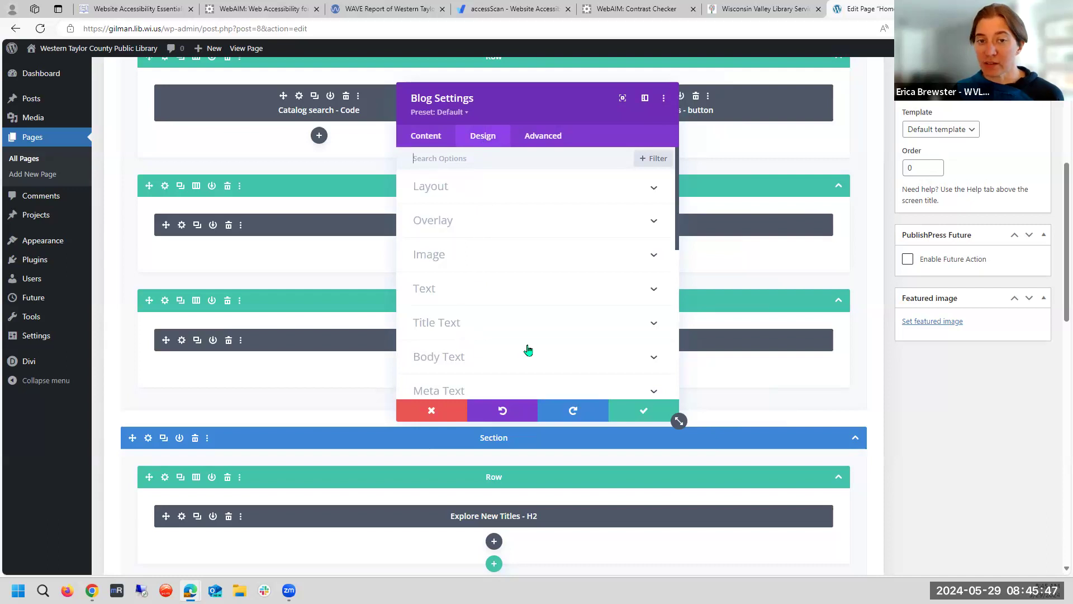
{"action": "scroll", "coordinate": [529, 351], "scroll_direction": "down", "scroll_amount": 2}
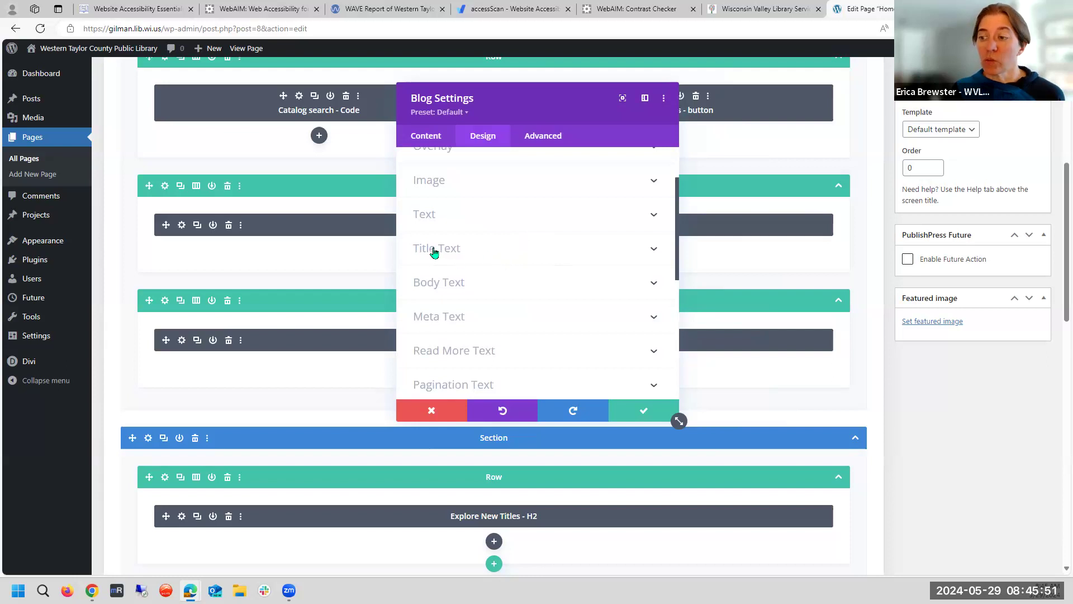
{"action": "left_click", "coordinate": [469, 250]}
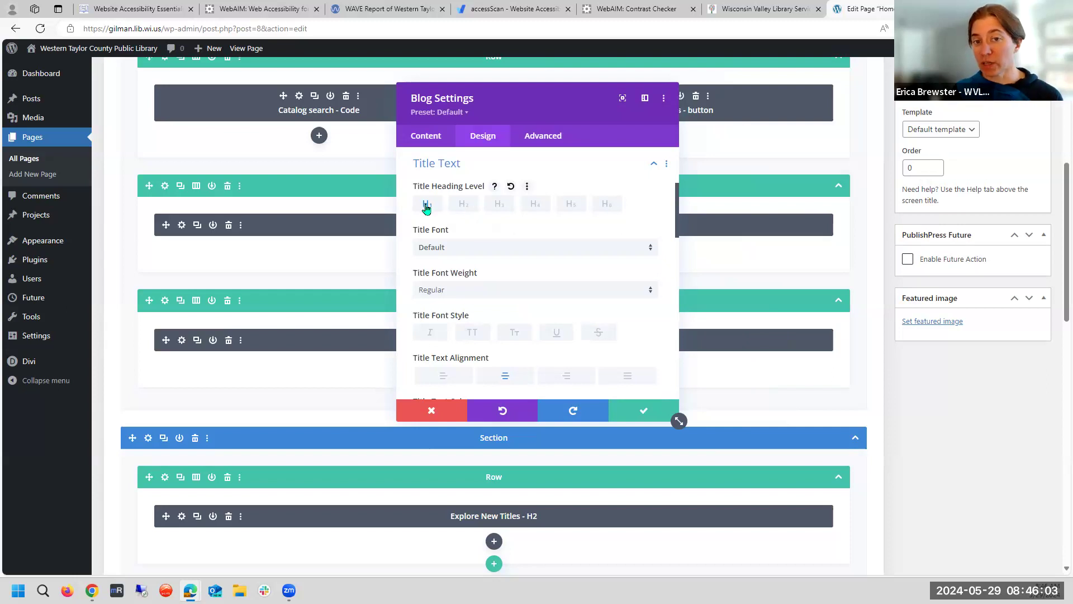
{"action": "left_click", "coordinate": [469, 211]}
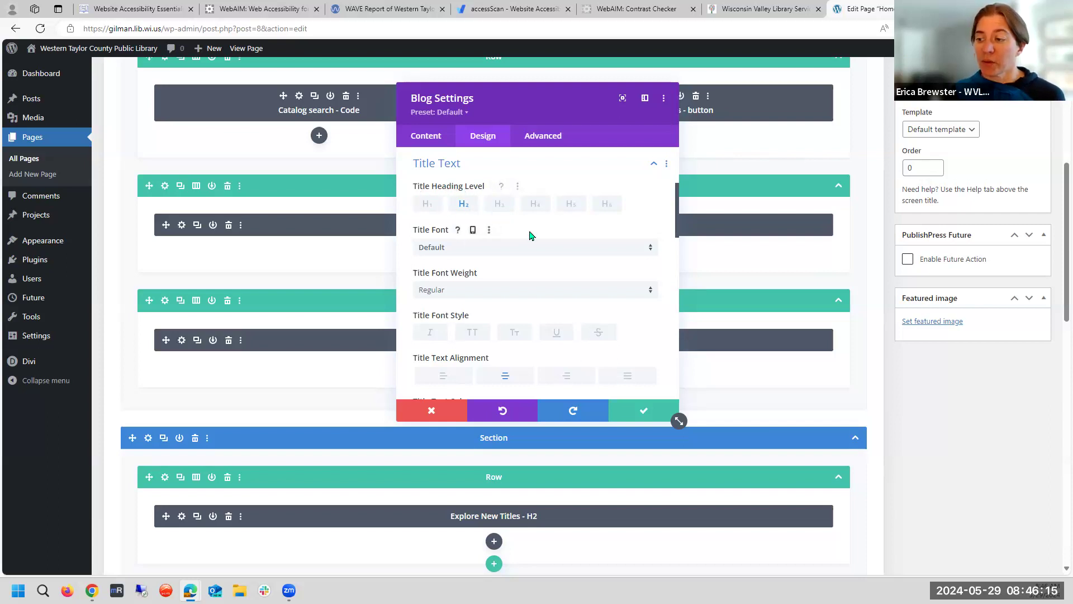
- Examine the Blog module's title text options, including font, alignment, color, size and spacing
{"action": "scroll", "coordinate": [530, 233], "scroll_direction": "down", "scroll_amount": 3}
{"action": "scroll", "coordinate": [530, 235], "scroll_direction": "up", "scroll_amount": 3}
{"action": "left_click", "coordinate": [428, 204]}
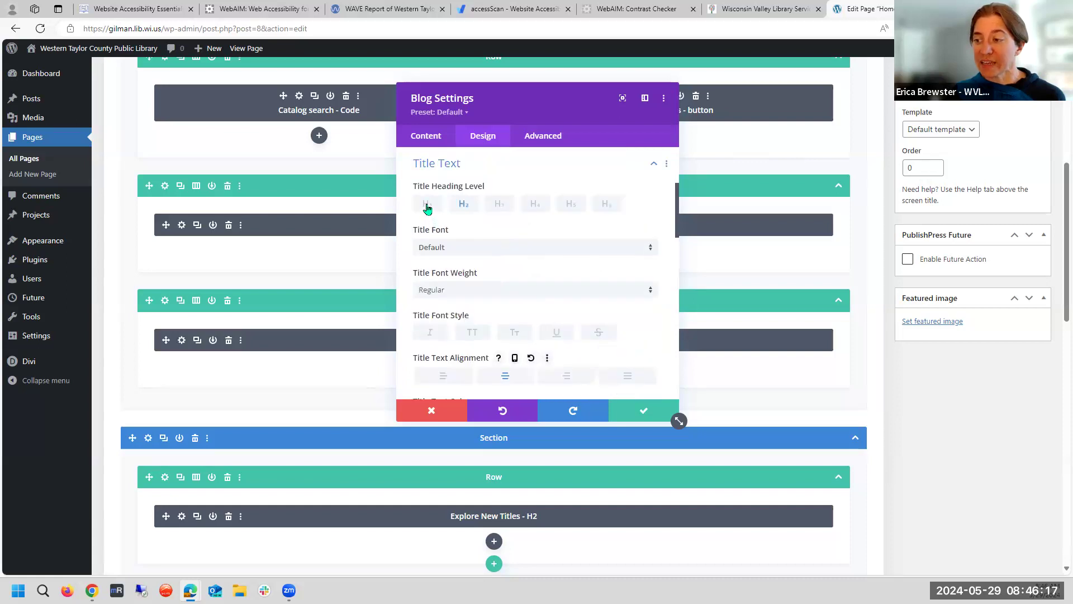
{"action": "scroll", "coordinate": [550, 305], "scroll_direction": "down", "scroll_amount": 4}
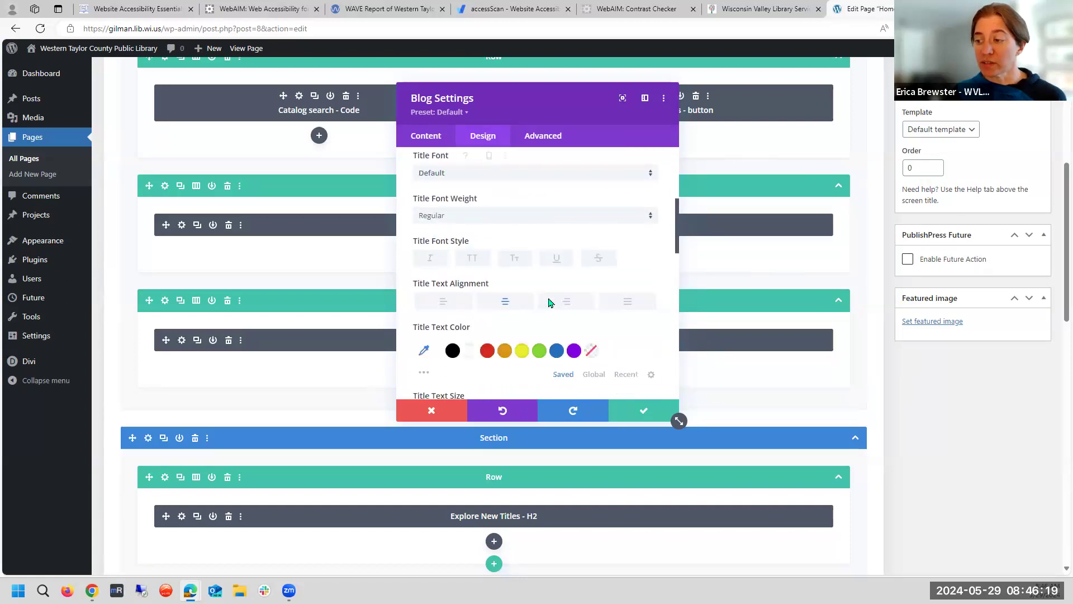
{"action": "scroll", "coordinate": [511, 276], "scroll_direction": "up", "scroll_amount": 4}
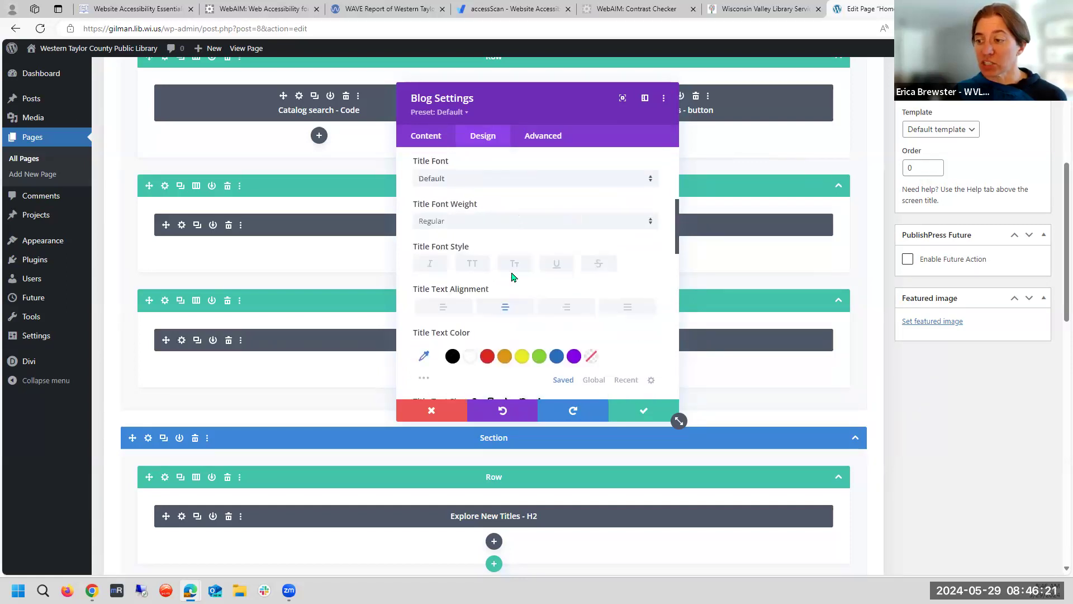
{"action": "scroll", "coordinate": [596, 241], "scroll_direction": "down", "scroll_amount": 4}
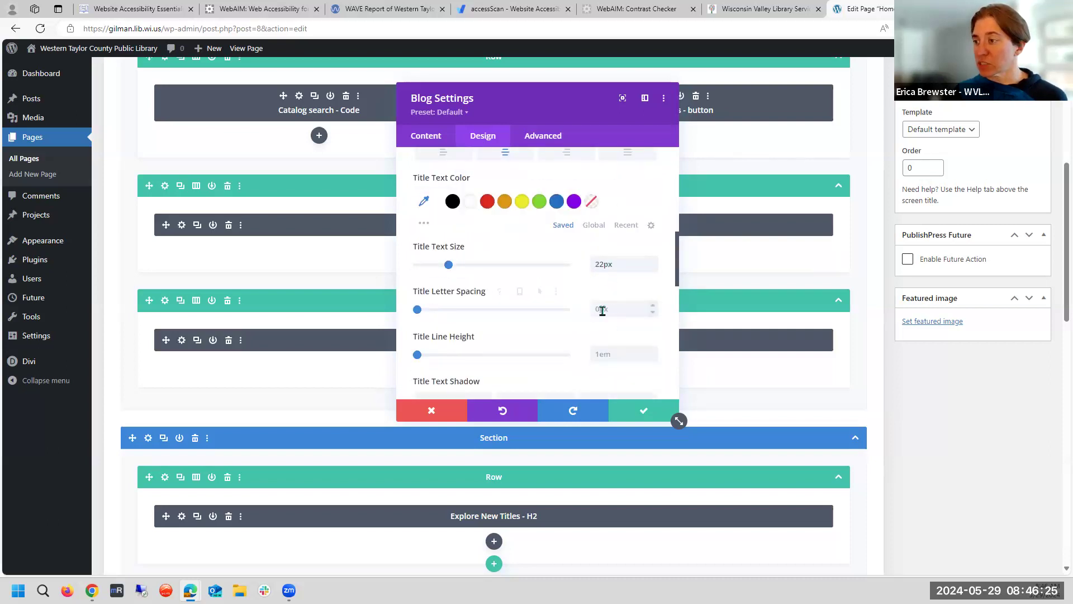
{"action": "scroll", "coordinate": [642, 283], "scroll_direction": "up", "scroll_amount": 3}
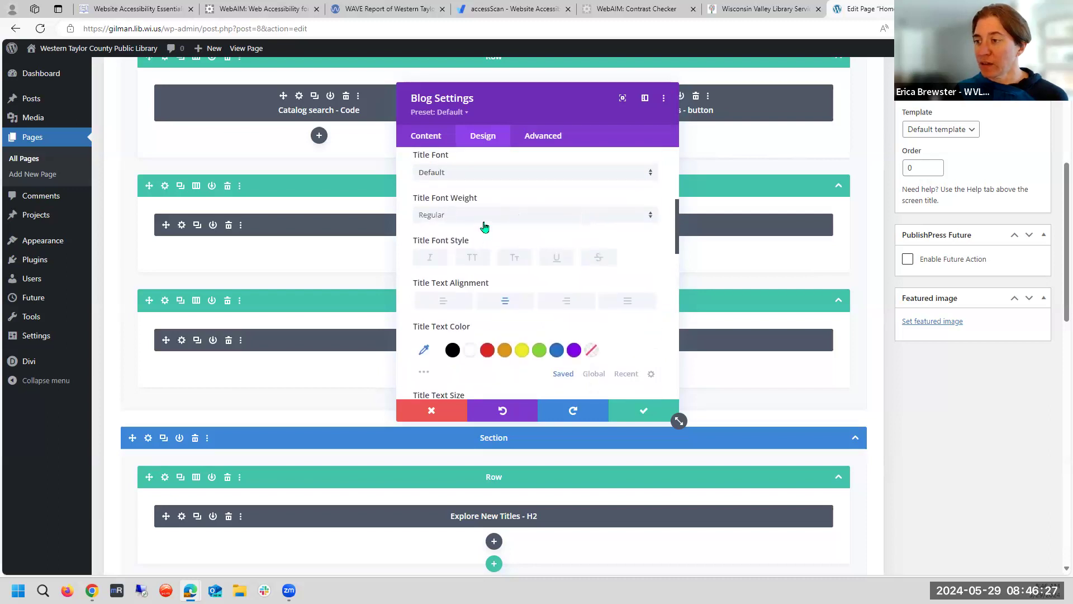
{"action": "scroll", "coordinate": [427, 208], "scroll_direction": "up", "scroll_amount": 3}
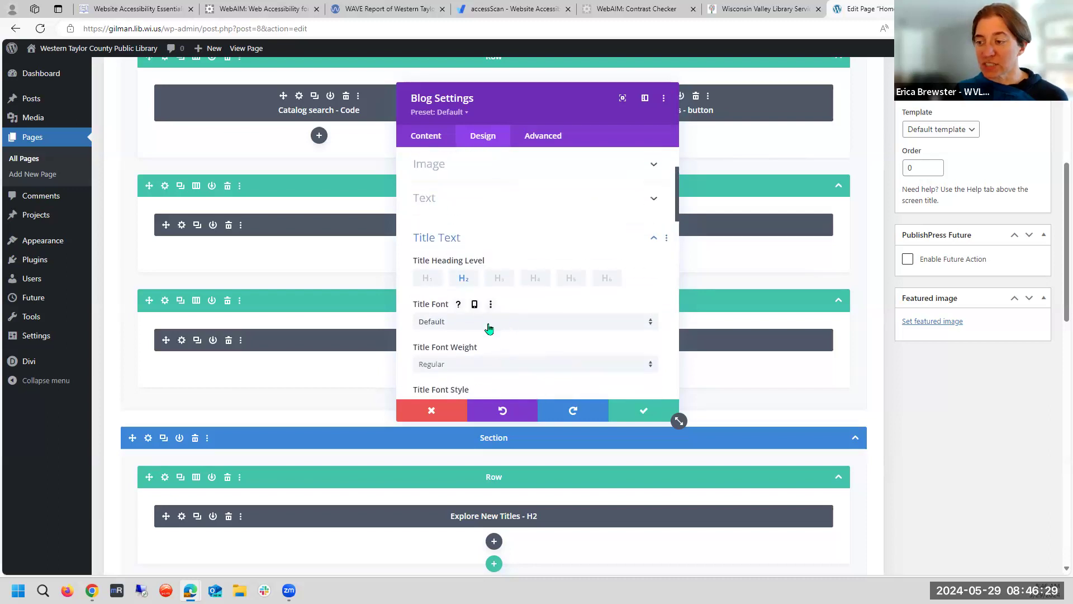
{"action": "scroll", "coordinate": [489, 328], "scroll_direction": "down", "scroll_amount": 2}
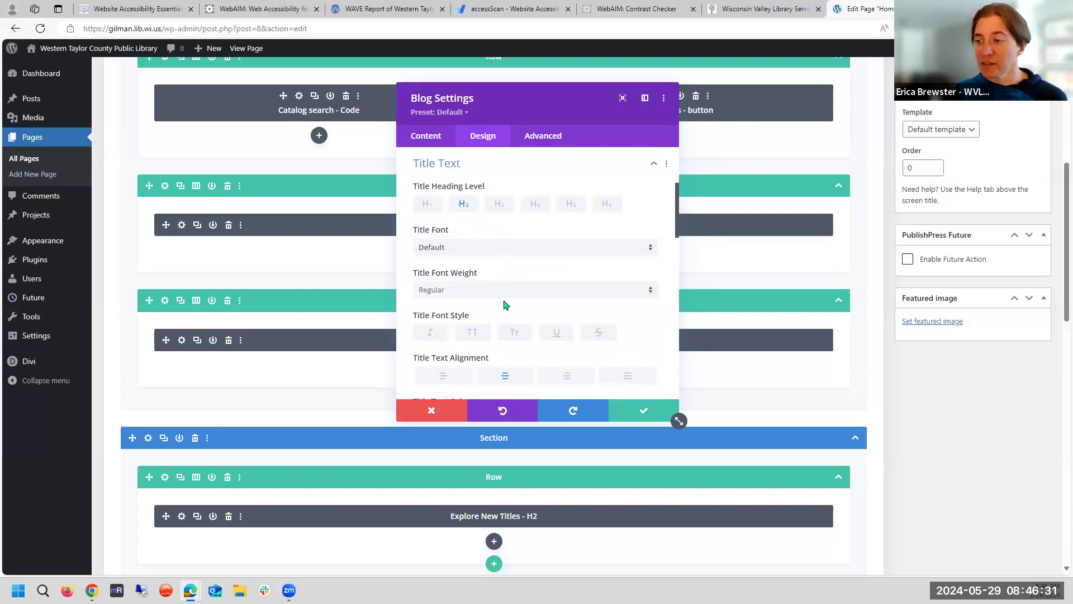
- Save the Blog module settings and update the Home page
{"action": "left_click", "coordinate": [642, 416]}
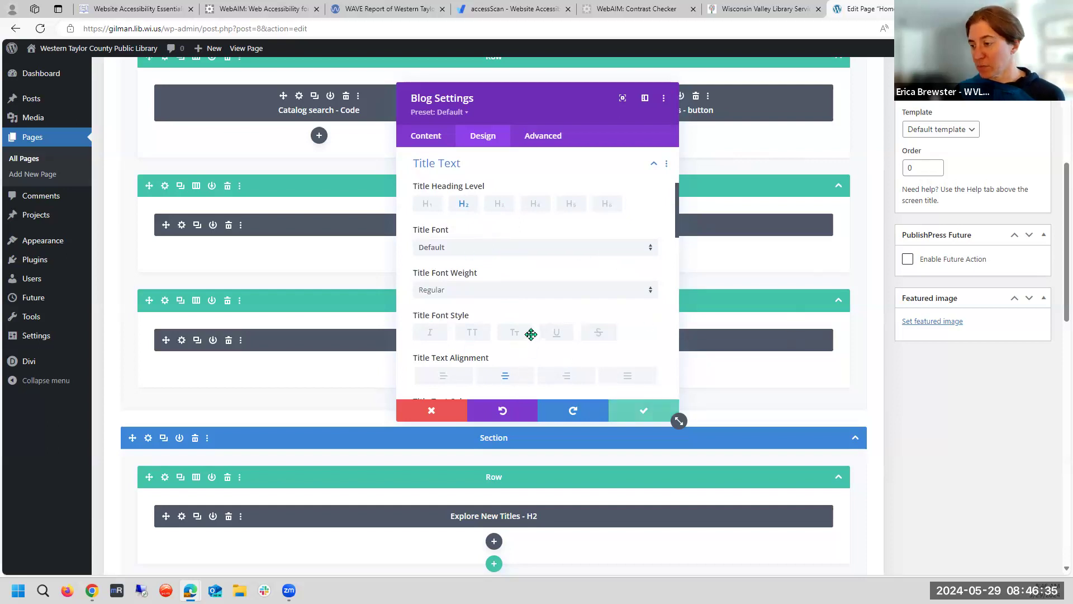
{"action": "scroll", "coordinate": [532, 333], "scroll_direction": "down", "scroll_amount": 1}
{"action": "scroll", "coordinate": [1035, 239], "scroll_direction": "up", "scroll_amount": 3}
{"action": "left_click", "coordinate": [1026, 163]}
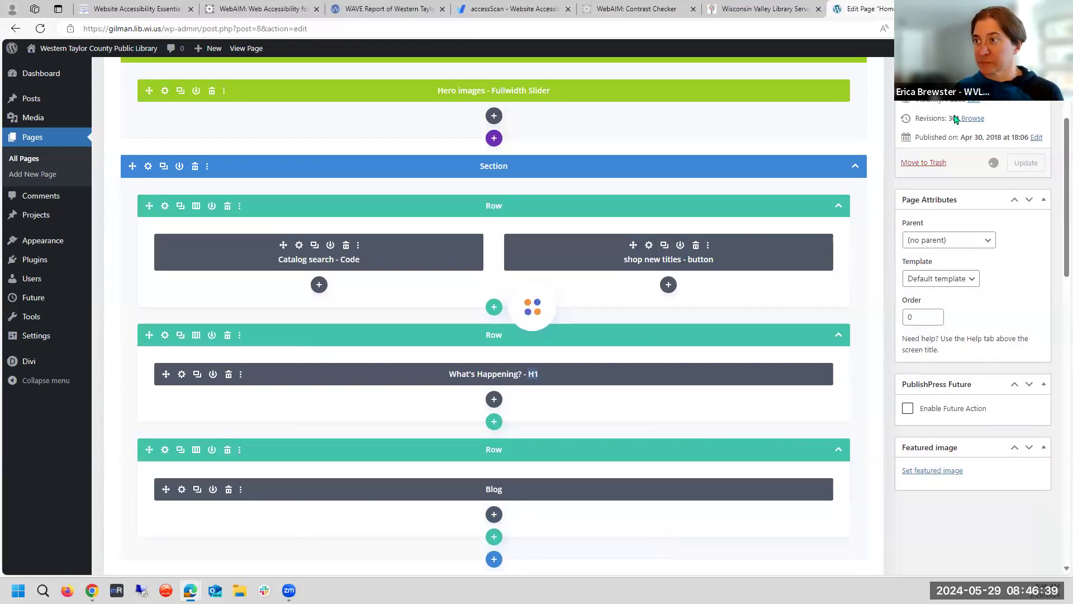
- Rerun the WAVE report and the accessScan evaluation of gilman.lib.wi.us, and return to the WAVE report
{"action": "left_click", "coordinate": [345, 6]}
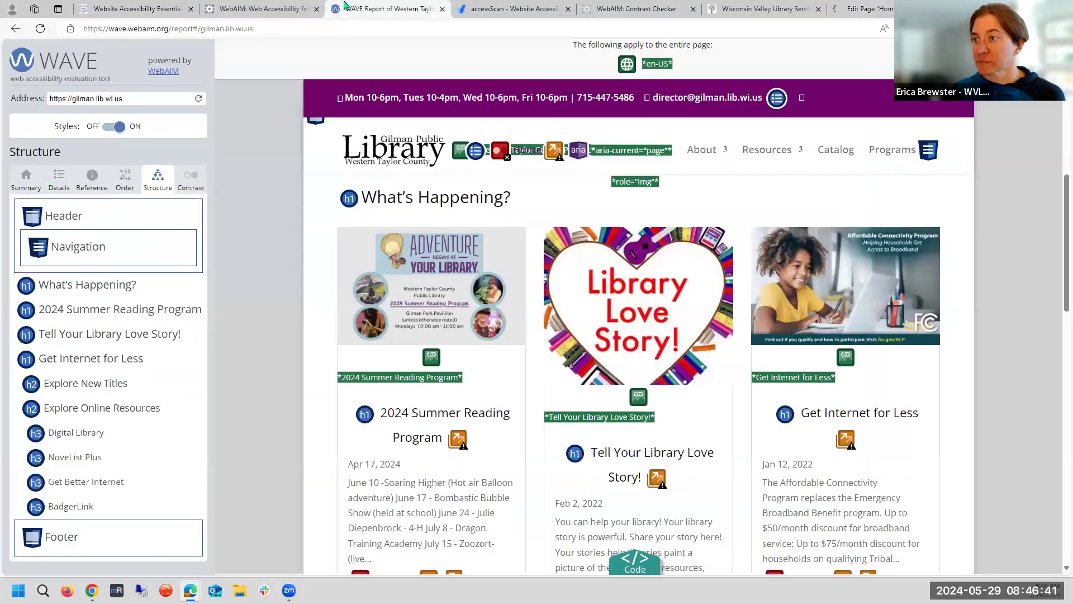
{"action": "left_click", "coordinate": [40, 30]}
{"action": "left_click", "coordinate": [517, 7]}
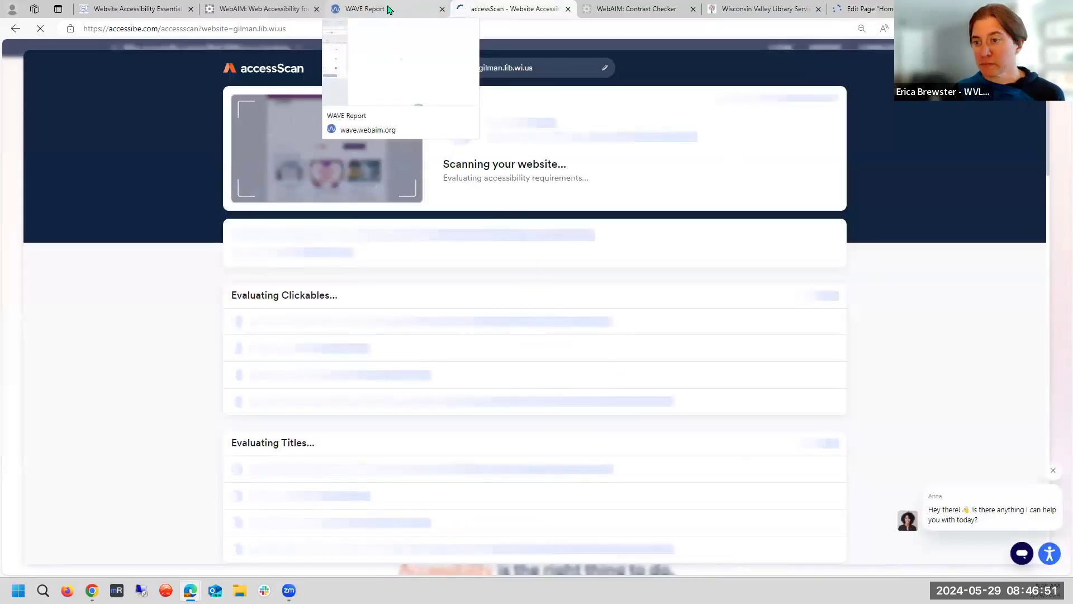
{"action": "left_click", "coordinate": [369, 9]}
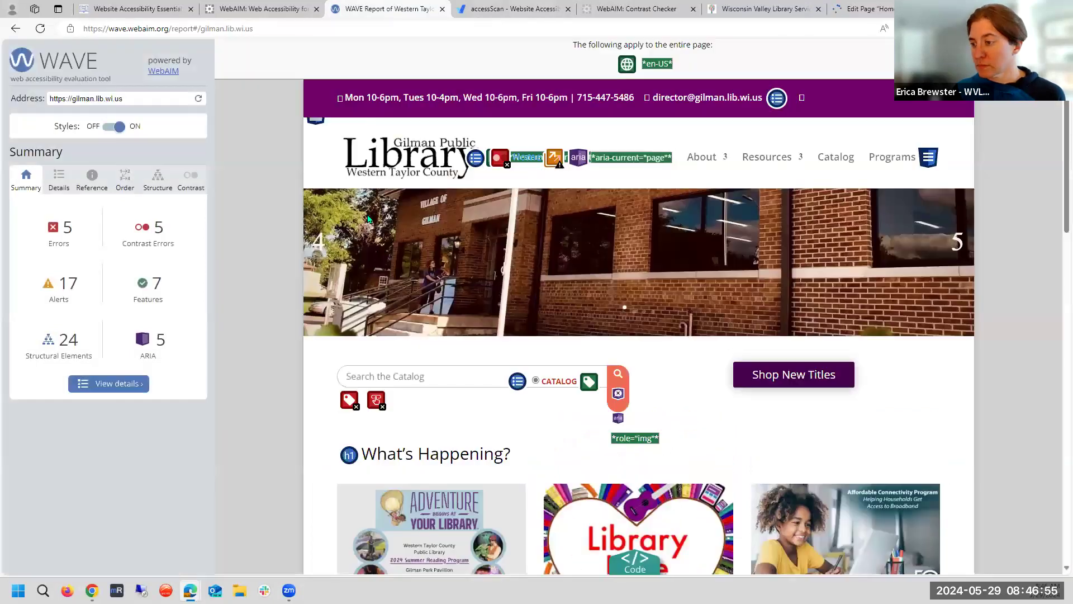
- Review the refreshed WAVE structure outline against the page's headings, from the blog post titles down to "Explore Online Resources"
{"action": "scroll", "coordinate": [294, 211], "scroll_direction": "down", "scroll_amount": 5}
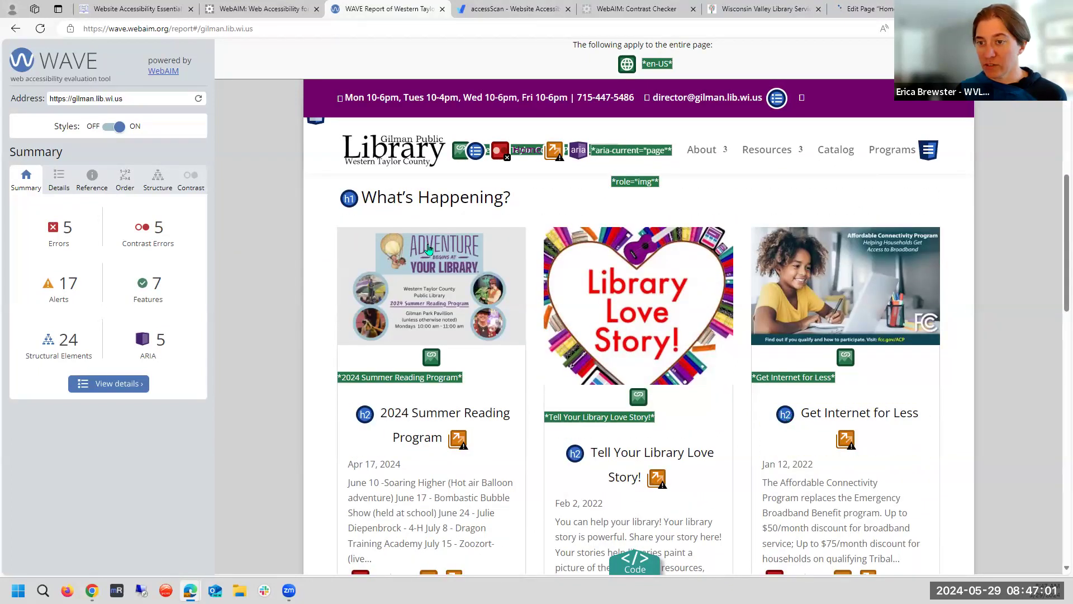
{"action": "left_click", "coordinate": [162, 183]}
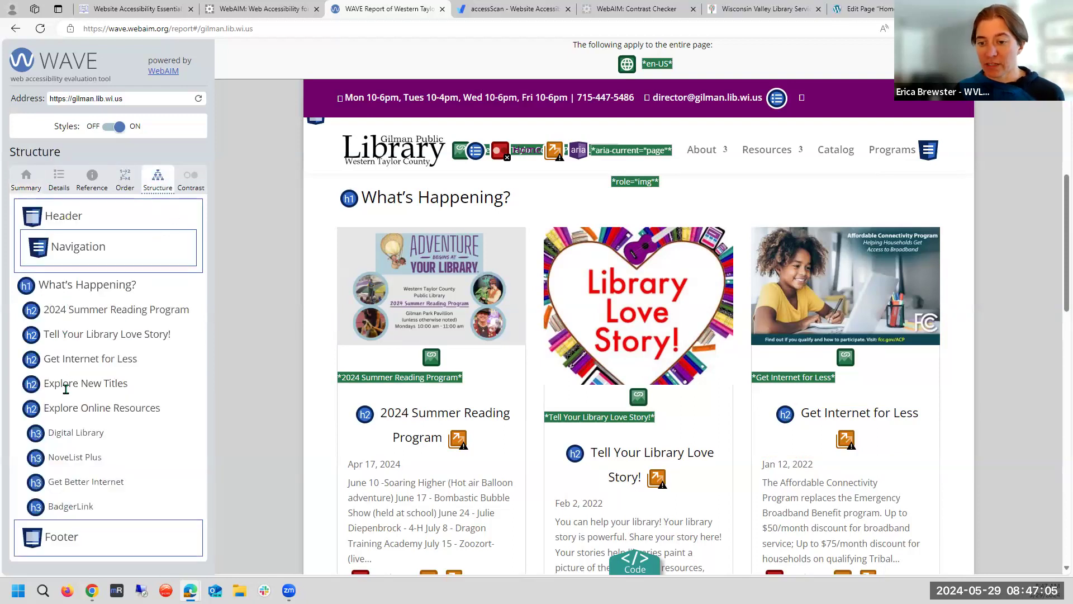
{"action": "scroll", "coordinate": [228, 386], "scroll_direction": "down", "scroll_amount": 1}
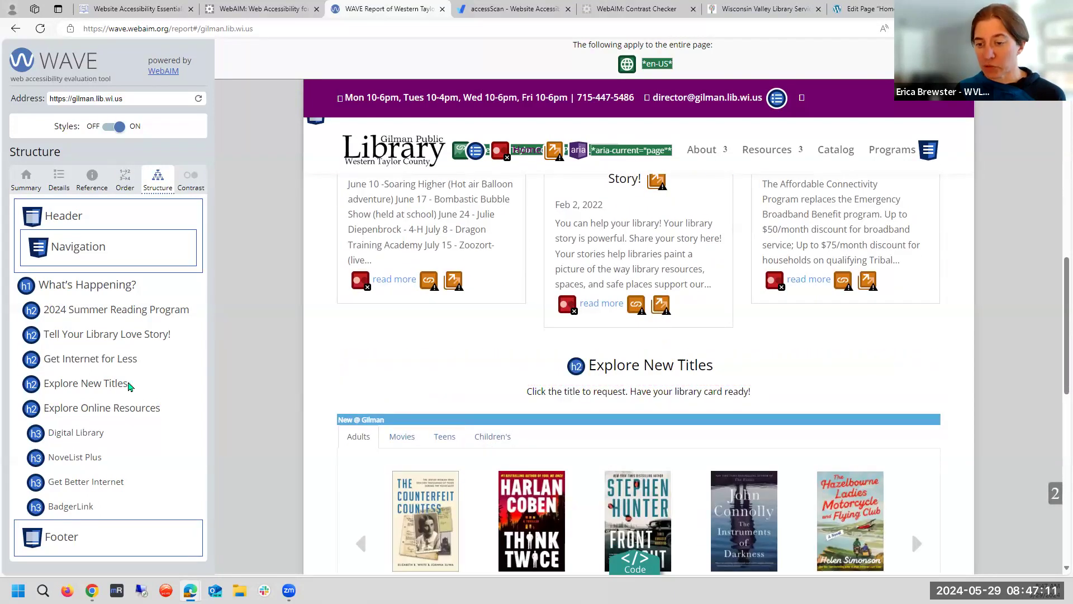
{"action": "scroll", "coordinate": [649, 420], "scroll_direction": "down", "scroll_amount": 4}
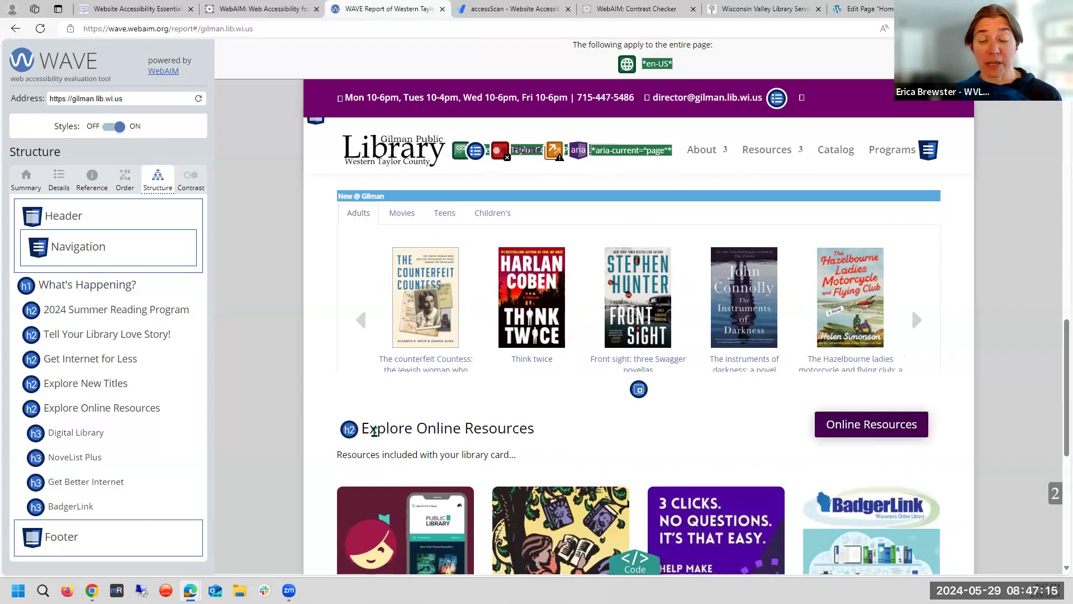
- Review the Titles checks in the accessScan report, including the requirement for titles built as text tags
{"action": "left_click", "coordinate": [541, 8]}
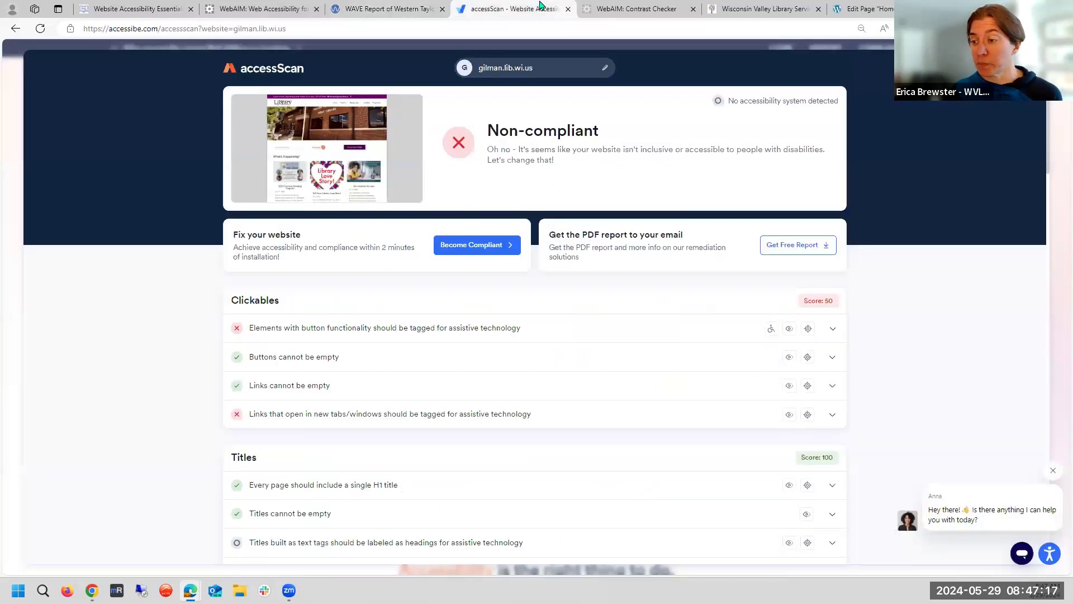
{"action": "scroll", "coordinate": [571, 359], "scroll_direction": "down", "scroll_amount": 3}
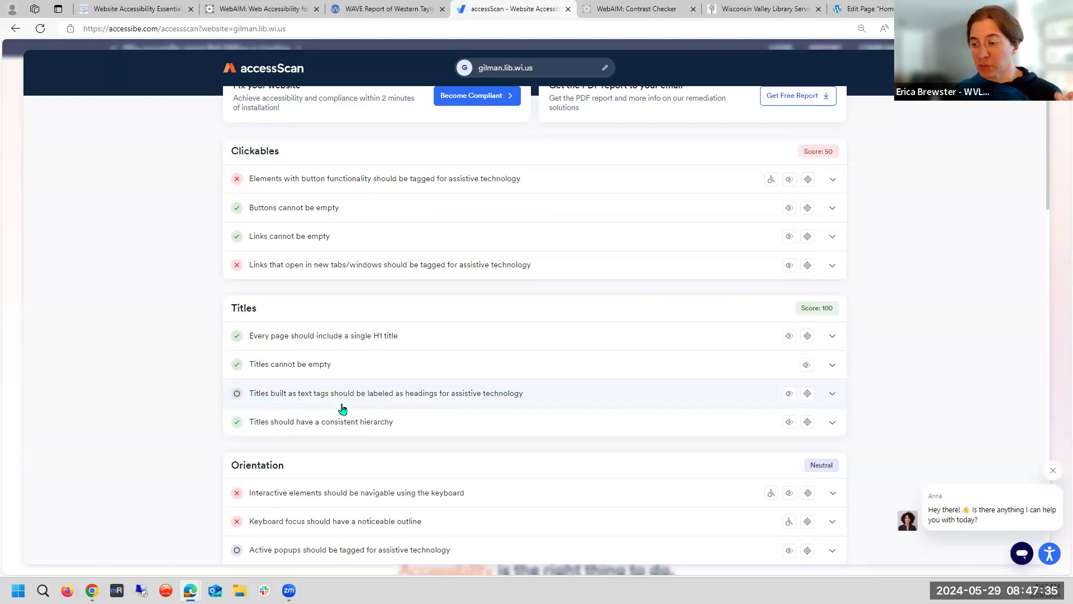
{"action": "left_click", "coordinate": [236, 396]}
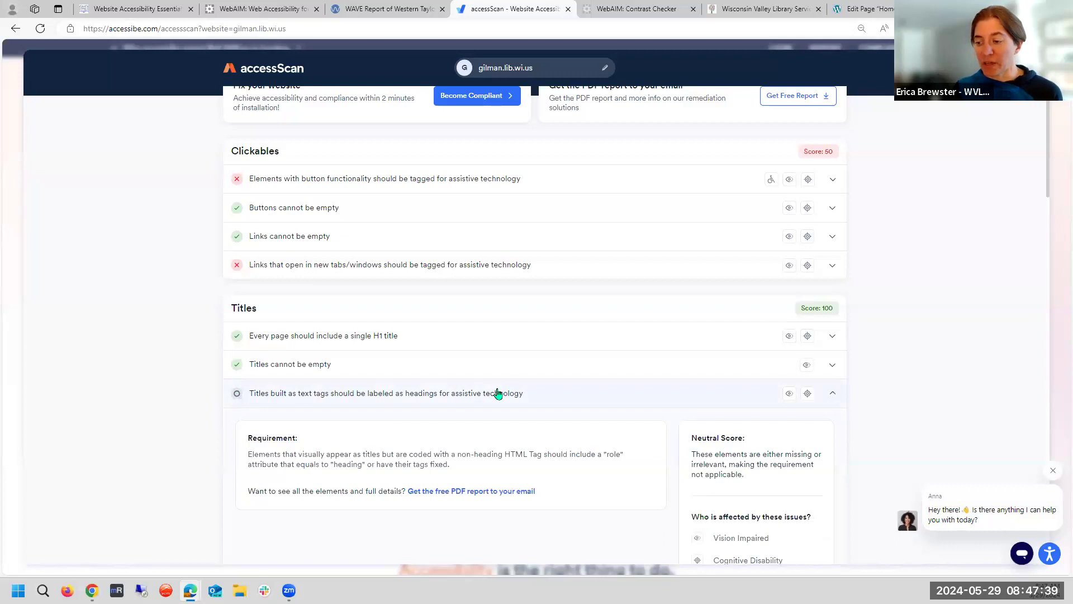
{"action": "scroll", "coordinate": [498, 393], "scroll_direction": "down", "scroll_amount": 4}
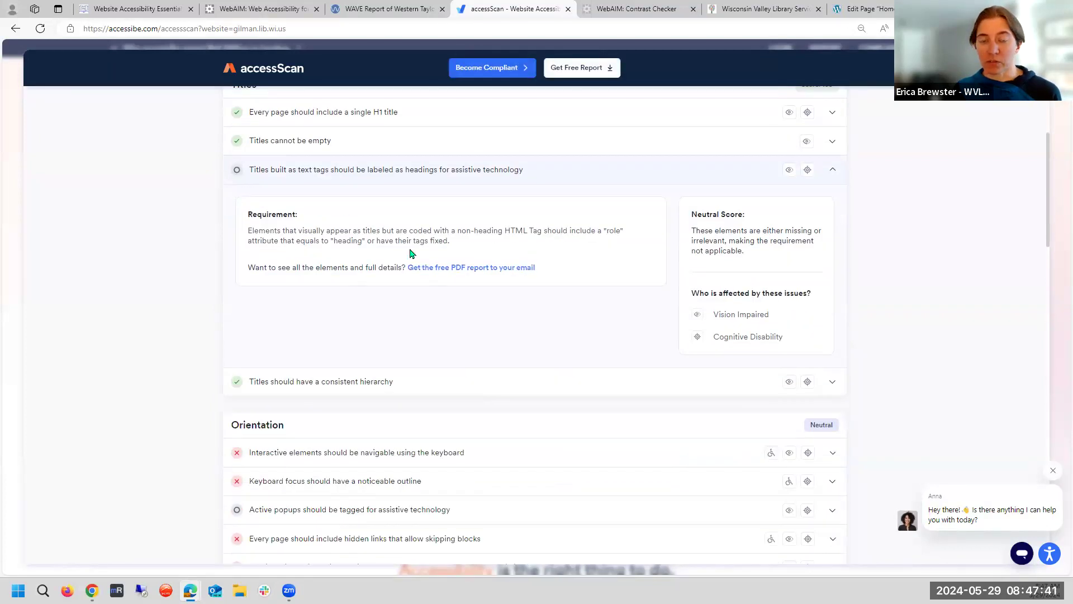
{"action": "left_click", "coordinate": [297, 170]}
{"action": "scroll", "coordinate": [231, 259], "scroll_direction": "up", "scroll_amount": 2}
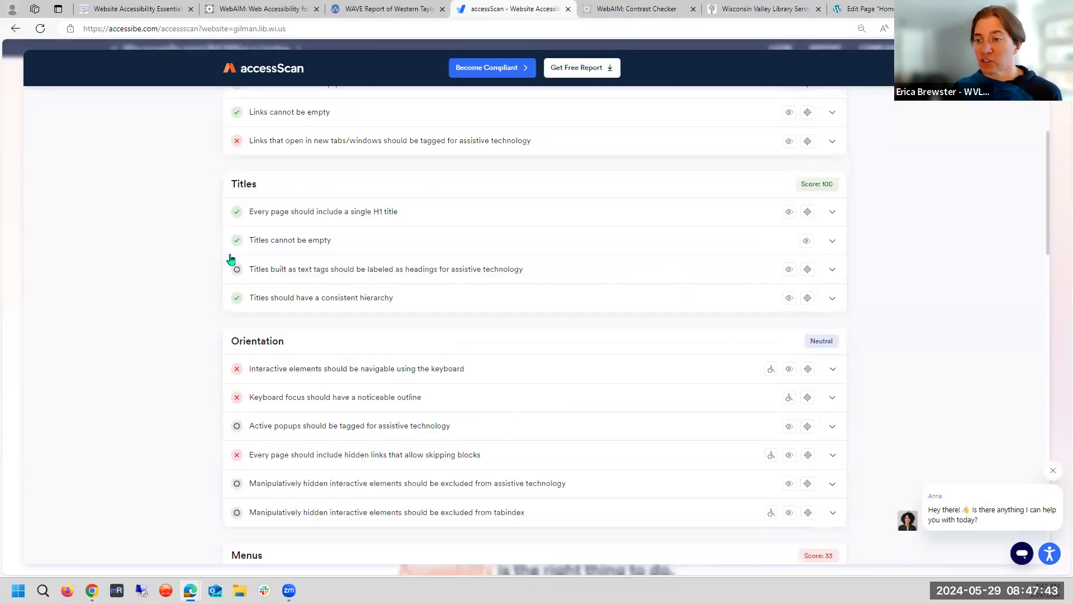
{"action": "scroll", "coordinate": [231, 259], "scroll_direction": "up", "scroll_amount": 1}
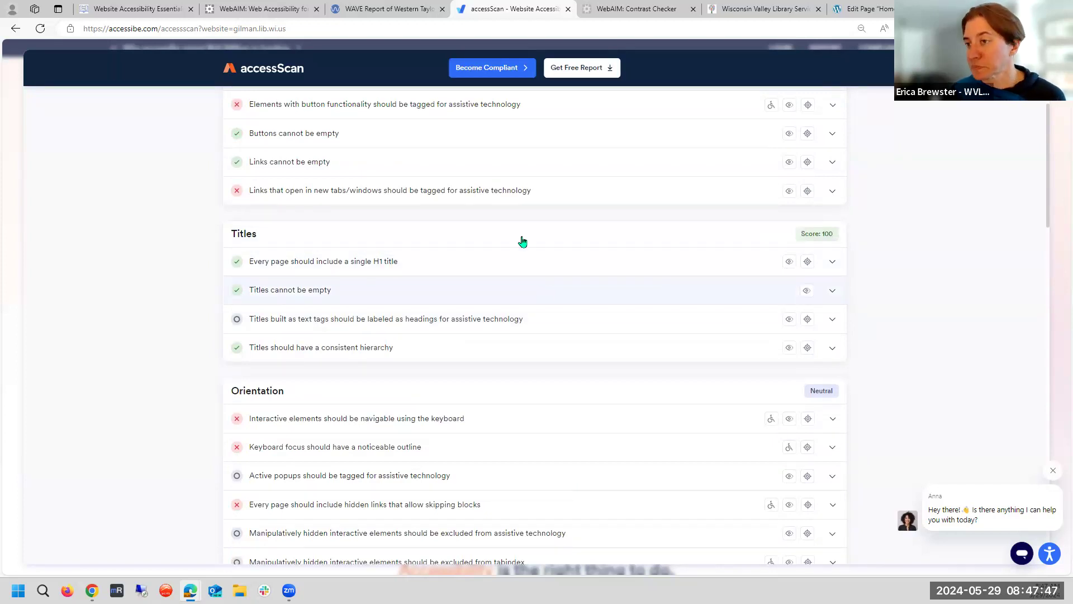
- Review the reading order advice in WebAIM's designers infographic and examine the homepage's navigation order in the WAVE report
{"action": "left_click", "coordinate": [255, 7]}
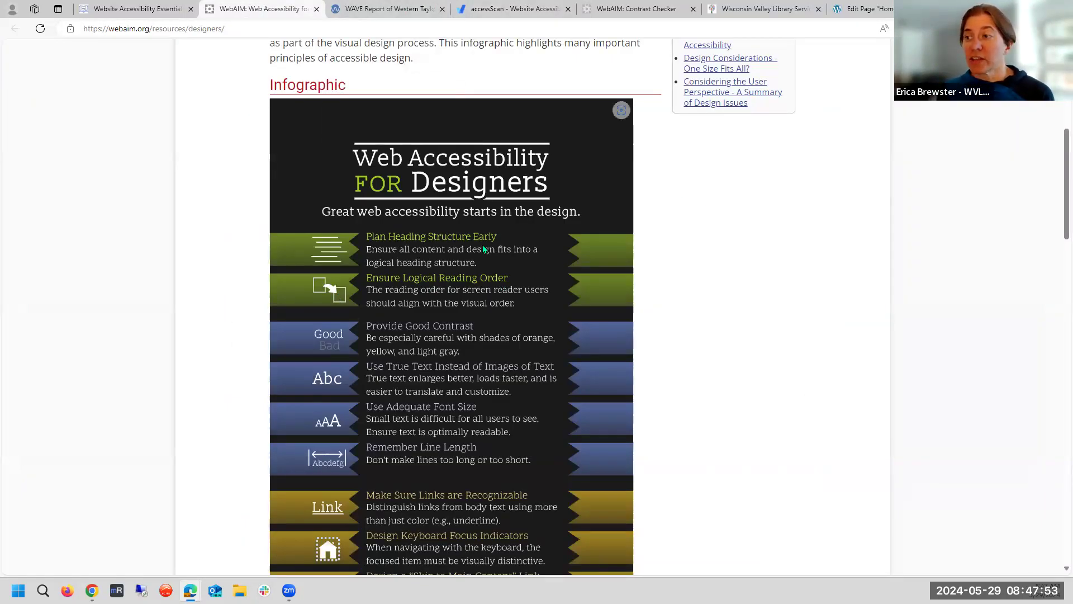
{"action": "left_click", "coordinate": [369, 5]}
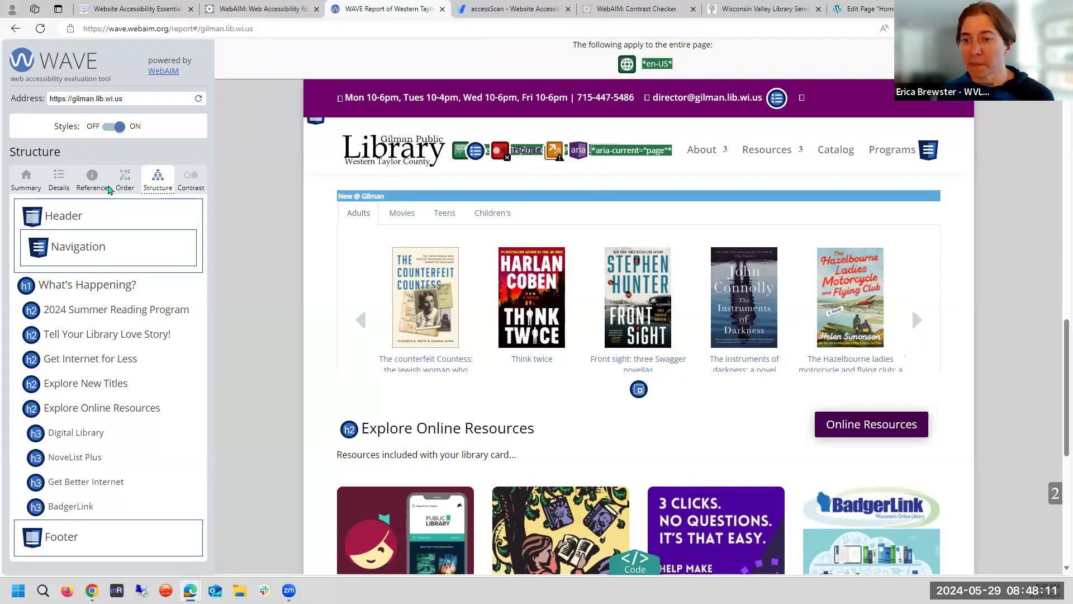
{"action": "left_click", "coordinate": [124, 176]}
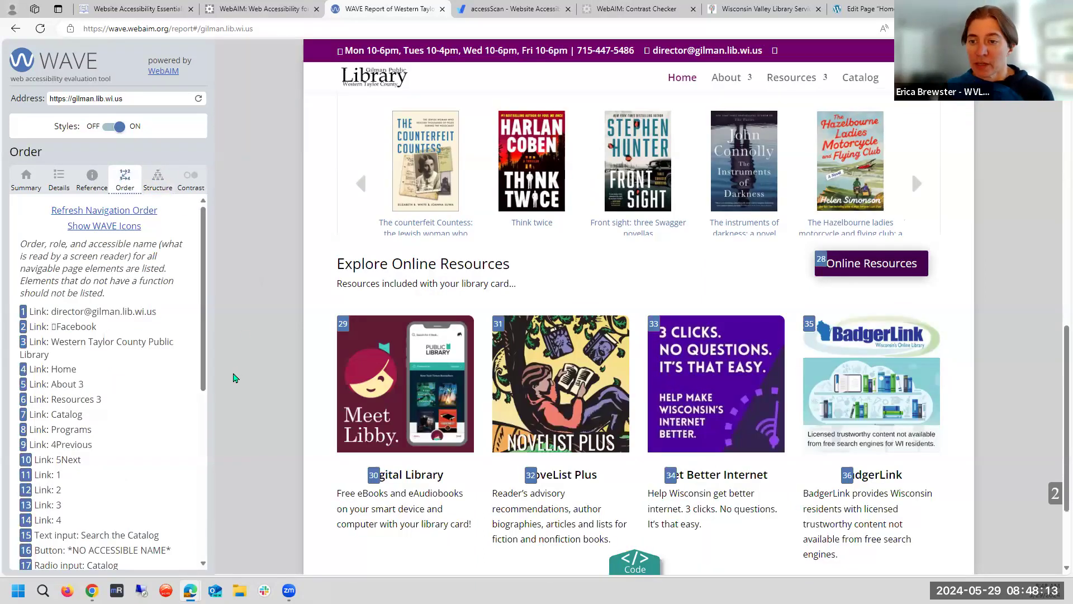
{"action": "scroll", "coordinate": [283, 389], "scroll_direction": "up", "scroll_amount": 12}
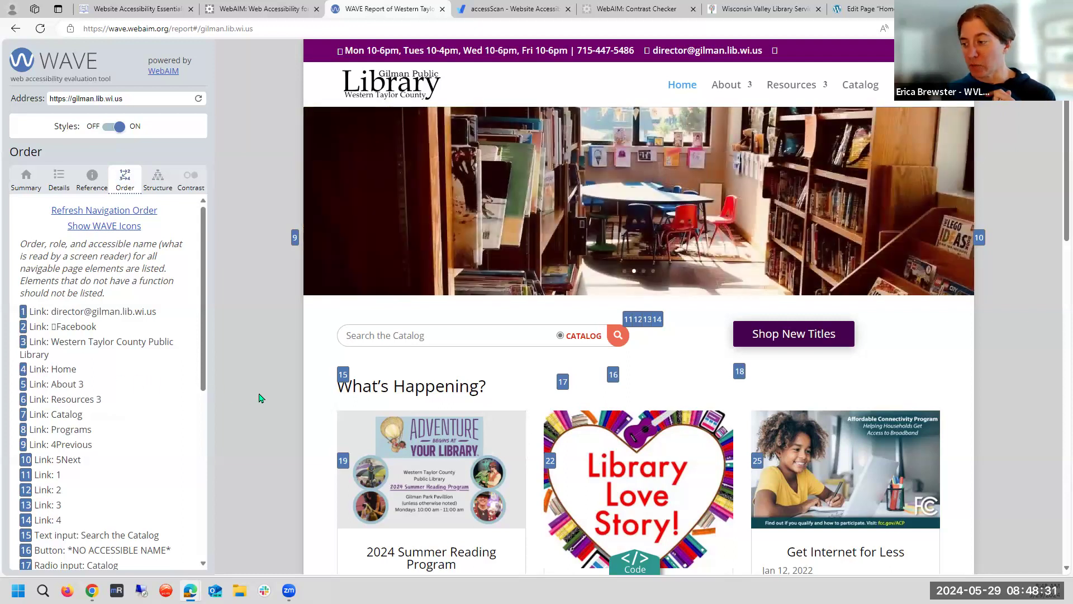
{"action": "mouse_move", "coordinate": [392, 168]}
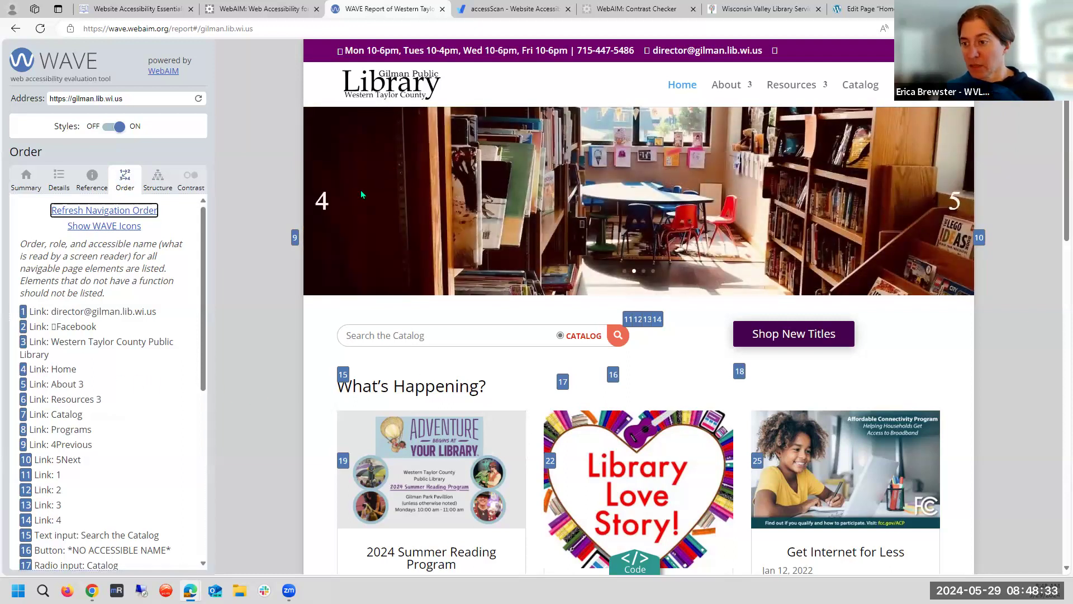
{"action": "key", "text": "Tab"}
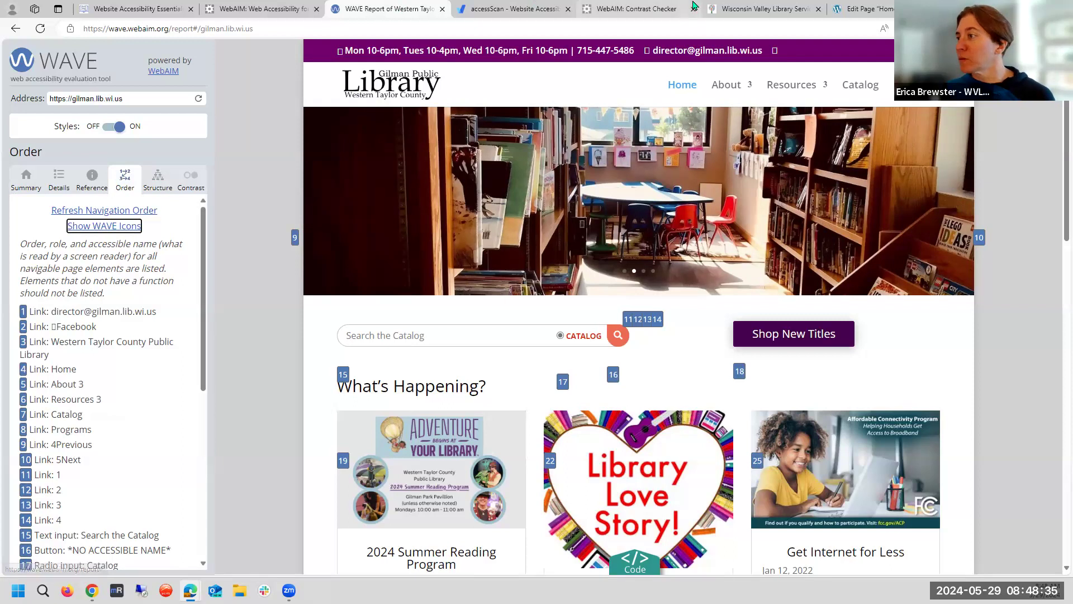
- Open the updated Home page in a new browser tab from the WordPress page editor and switch to it
{"action": "left_click", "coordinate": [861, 8]}
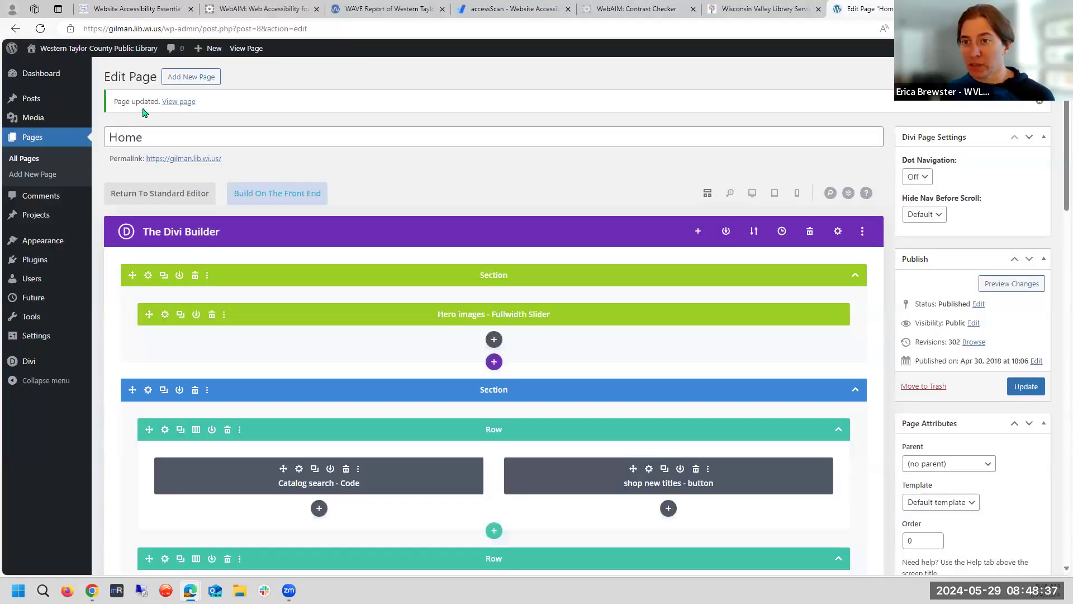
{"action": "right_click", "coordinate": [179, 101]}
{"action": "left_click", "coordinate": [212, 109]}
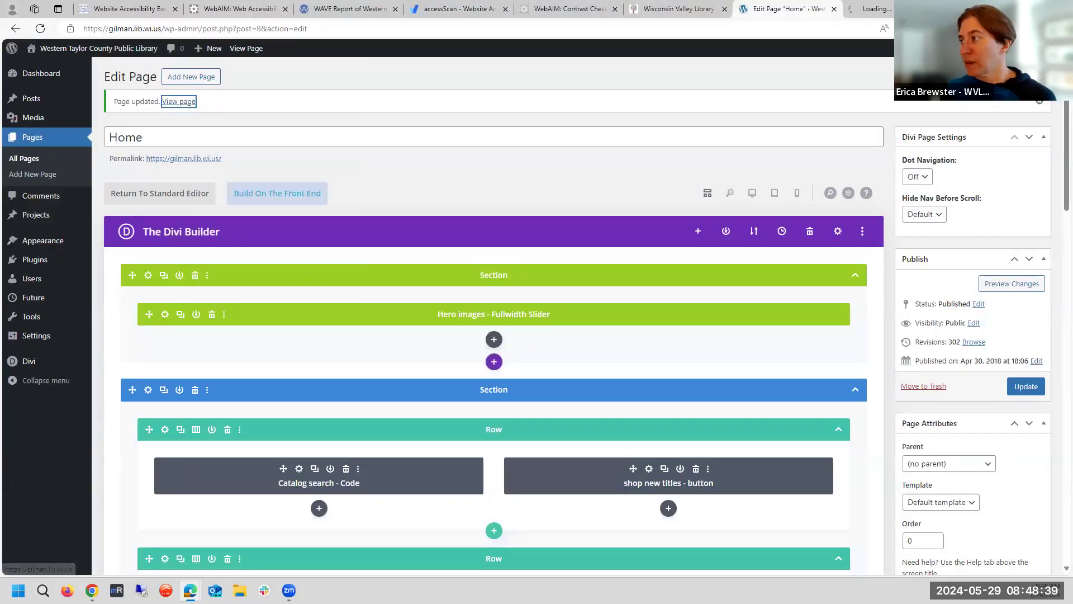
{"action": "key", "text": "ctrl+Tab"}
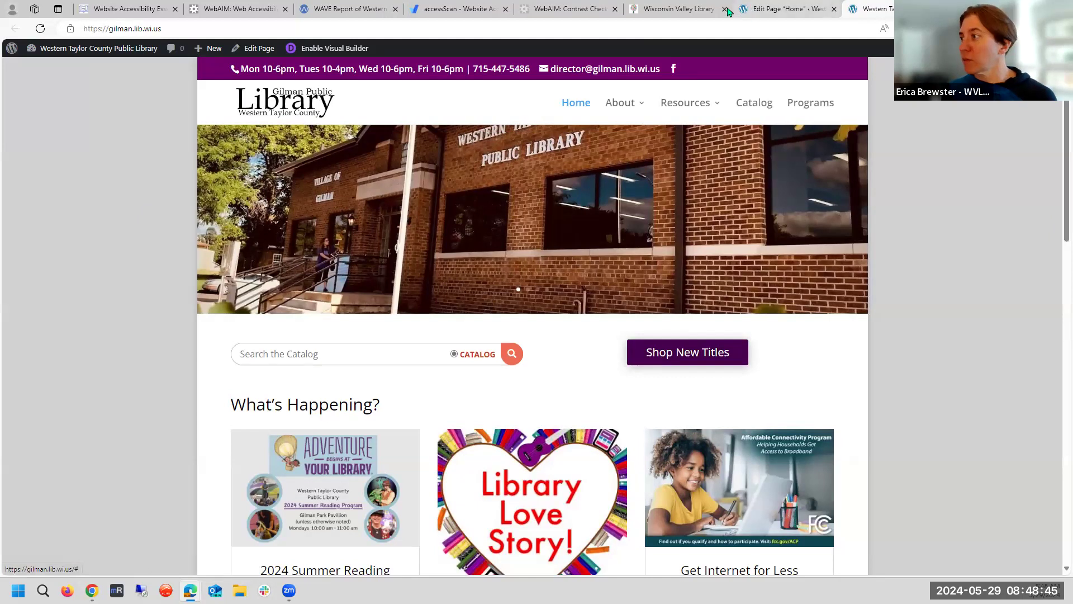
- Open the site's WordPress Plugins page in a new browser tab and go to adding a new plugin
{"action": "left_click", "coordinate": [794, 9]}
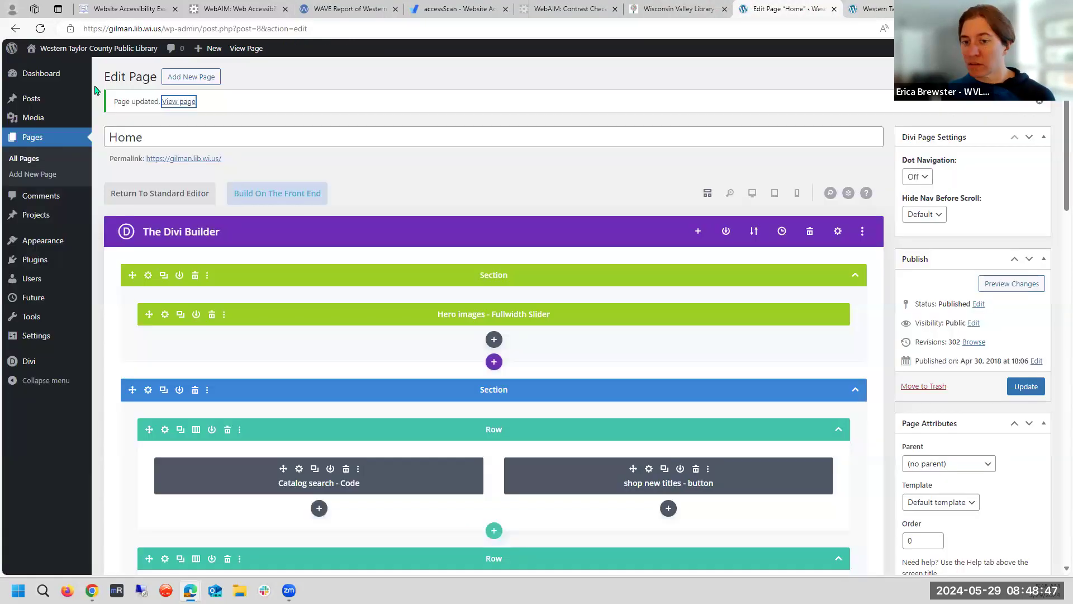
{"action": "right_click", "coordinate": [38, 260]}
{"action": "left_click", "coordinate": [70, 267]}
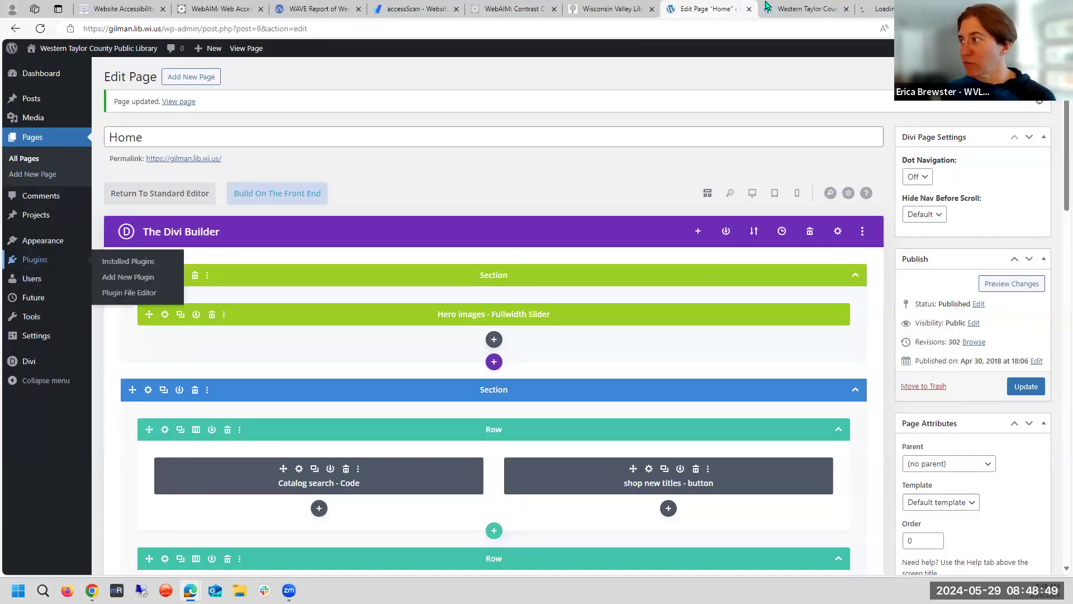
{"action": "left_click", "coordinate": [873, 8]}
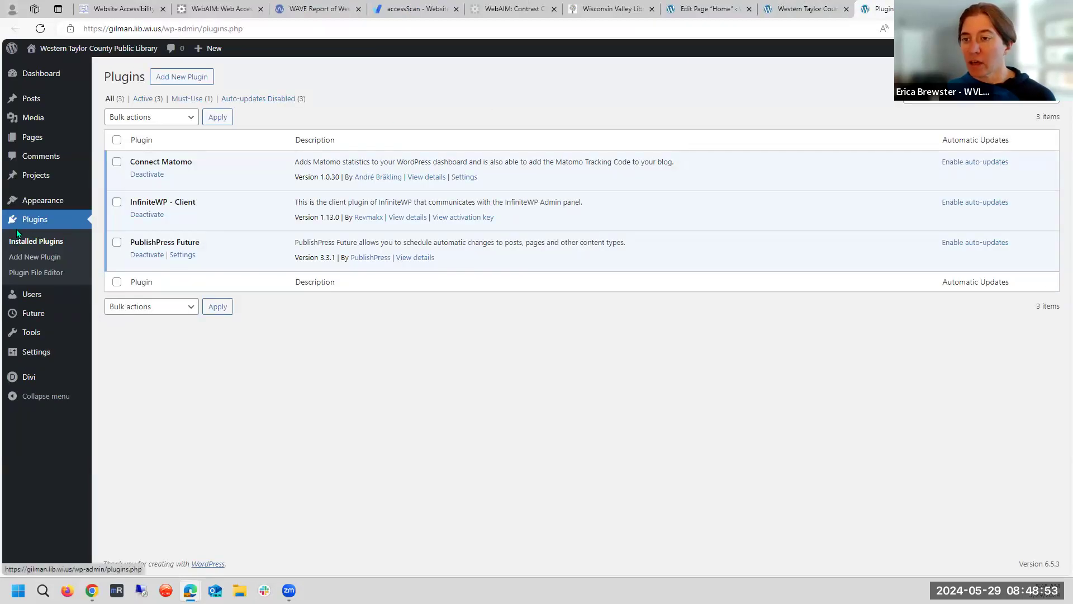
{"action": "left_click", "coordinate": [182, 78]}
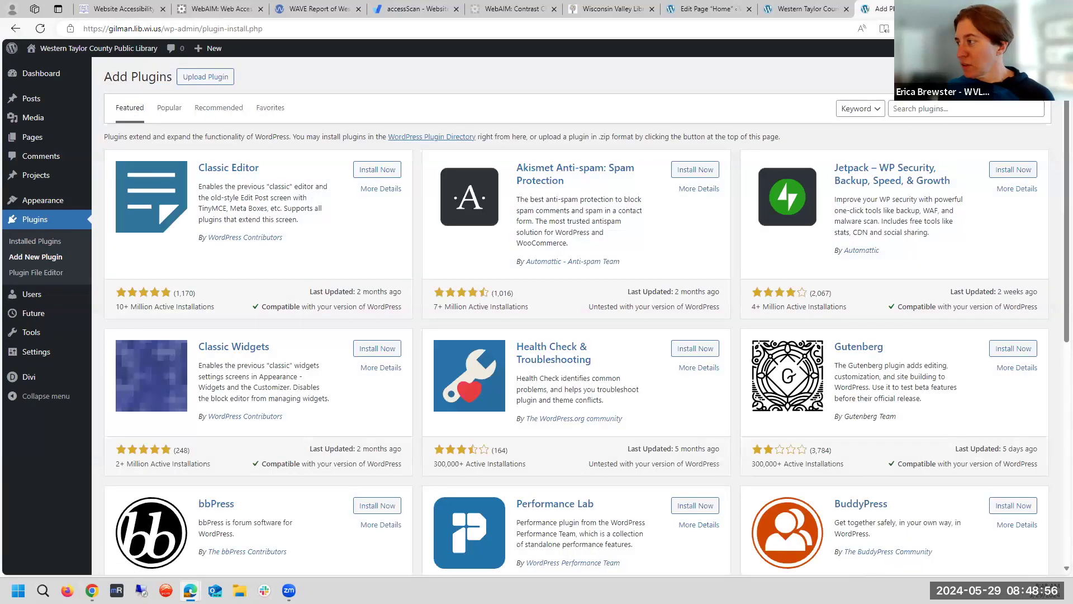
- Search for the "AccessibleWP - Accessibility Toolbar" plugin, install it and activate it
{"action": "left_click", "coordinate": [920, 110]}
{"action": "type", "text": "AccessibleWP - Accessibility Toolbar"}
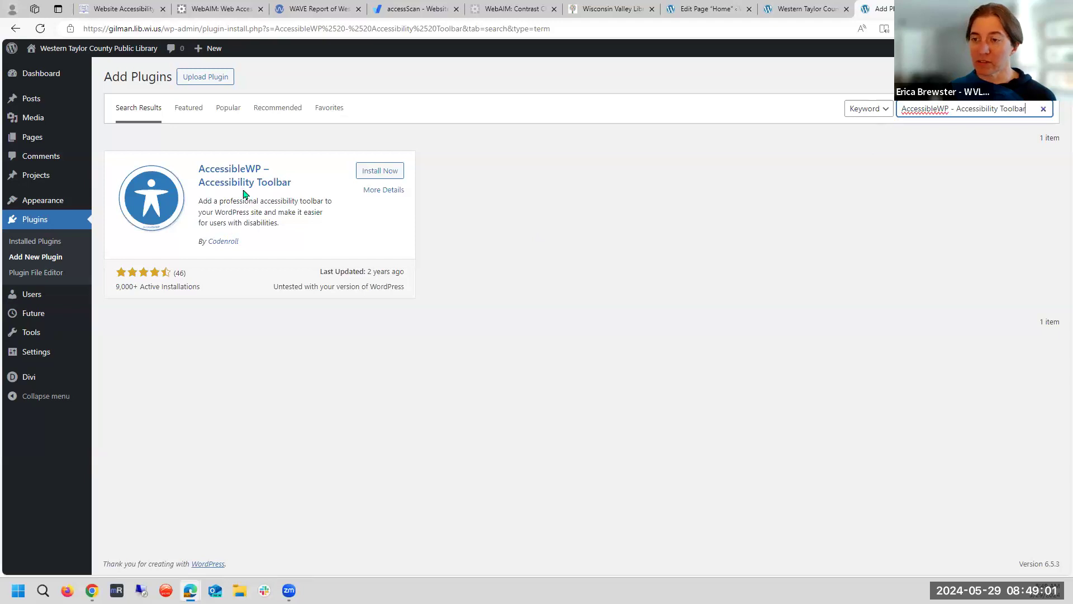
{"action": "left_click", "coordinate": [396, 171]}
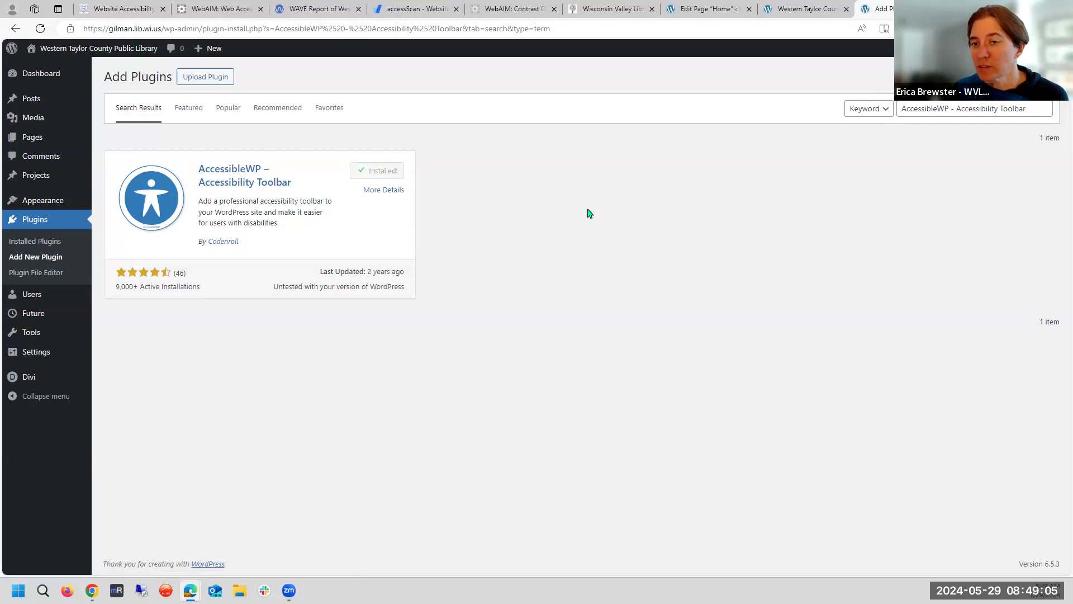
{"action": "left_click", "coordinate": [391, 174]}
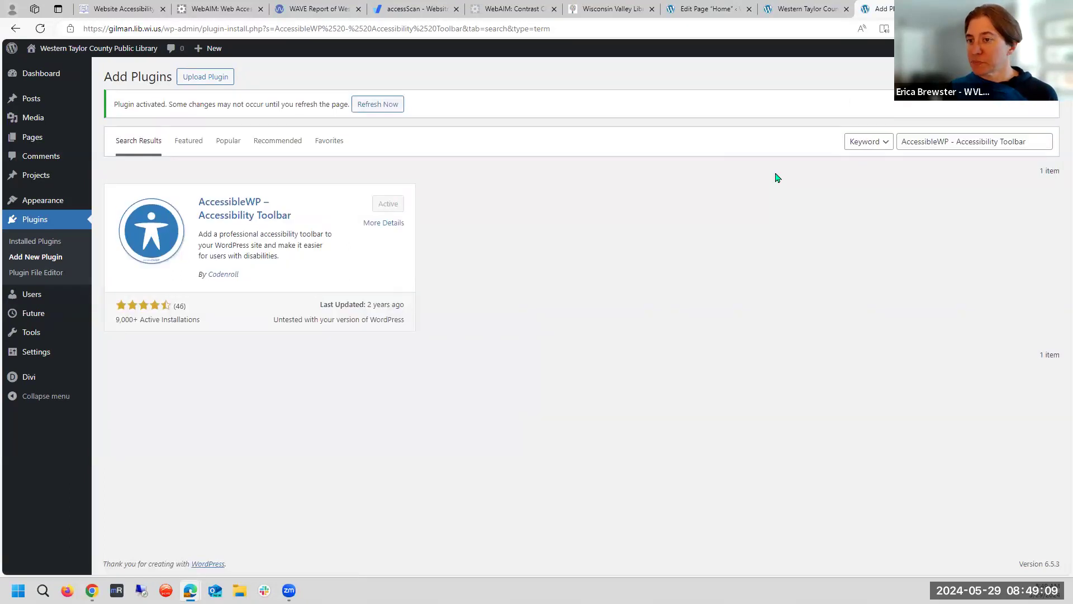
- Open the Accessibility Toolbar on the live library homepage and enable Keyboard Navigation
{"action": "left_click", "coordinate": [813, 6]}
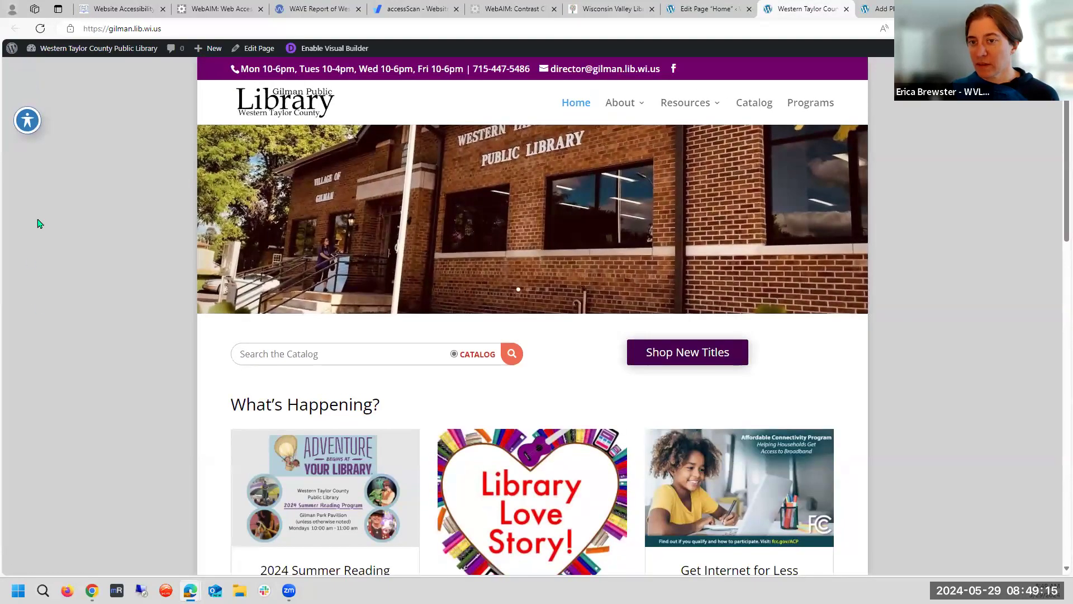
{"action": "left_click", "coordinate": [25, 125]}
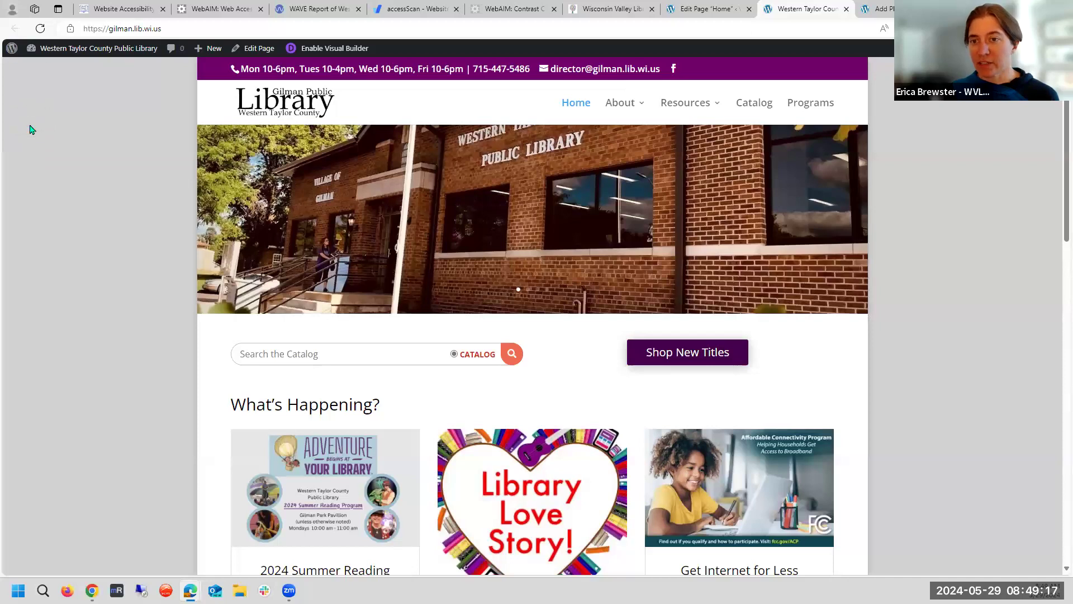
{"action": "left_click", "coordinate": [200, 113]}
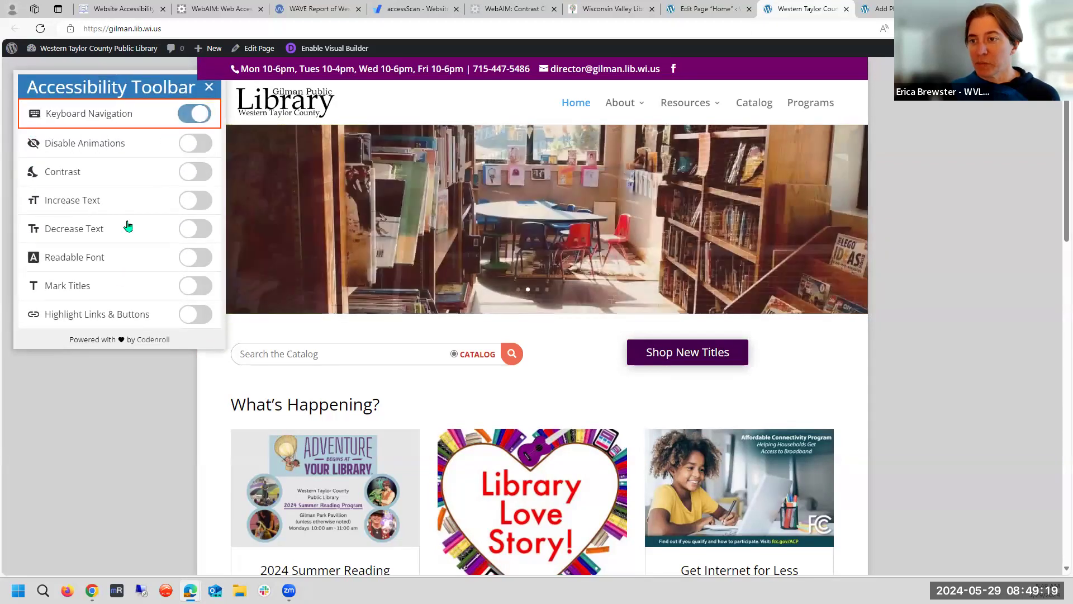
- Test keyboard focus from the Accessibility Toolbar through the main menu to Resources and back to About
{"action": "key", "text": "Tab"}
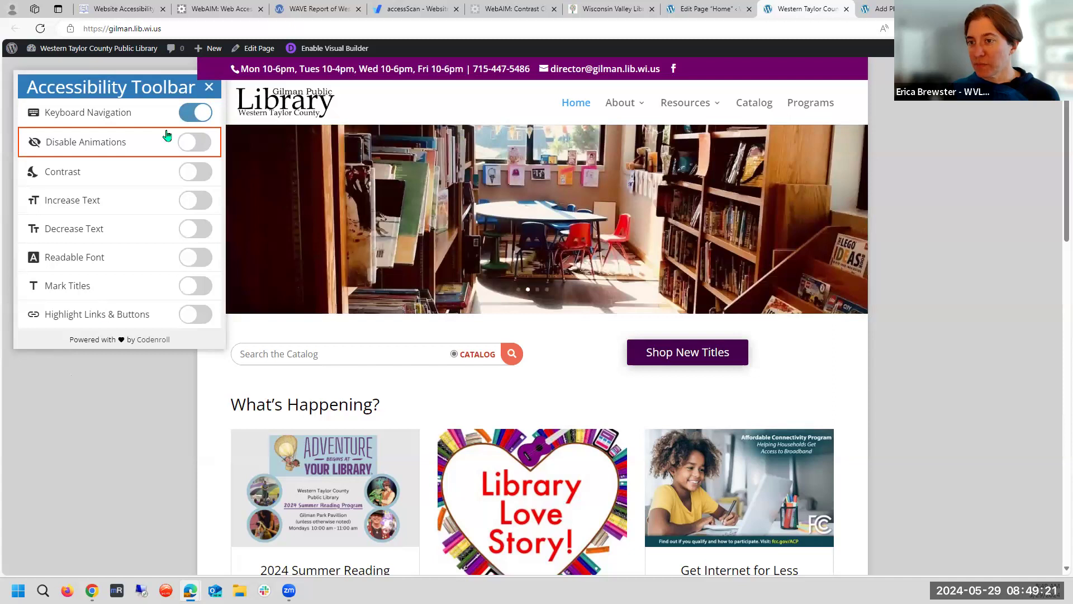
{"action": "left_click", "coordinate": [150, 419]}
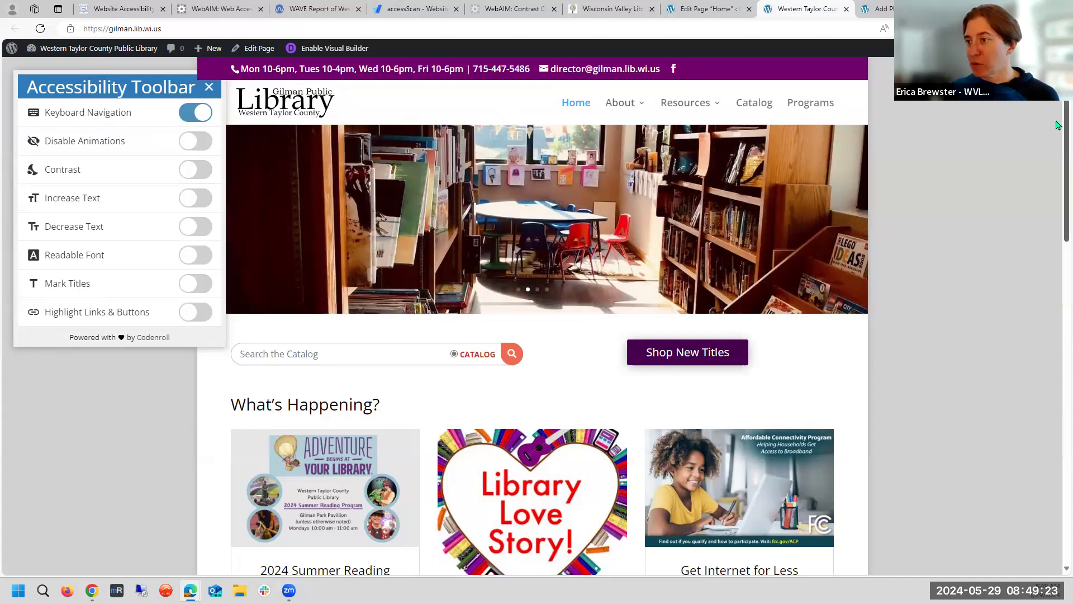
{"action": "key", "text": "Tab"}
{"action": "key", "text": "Tab"}
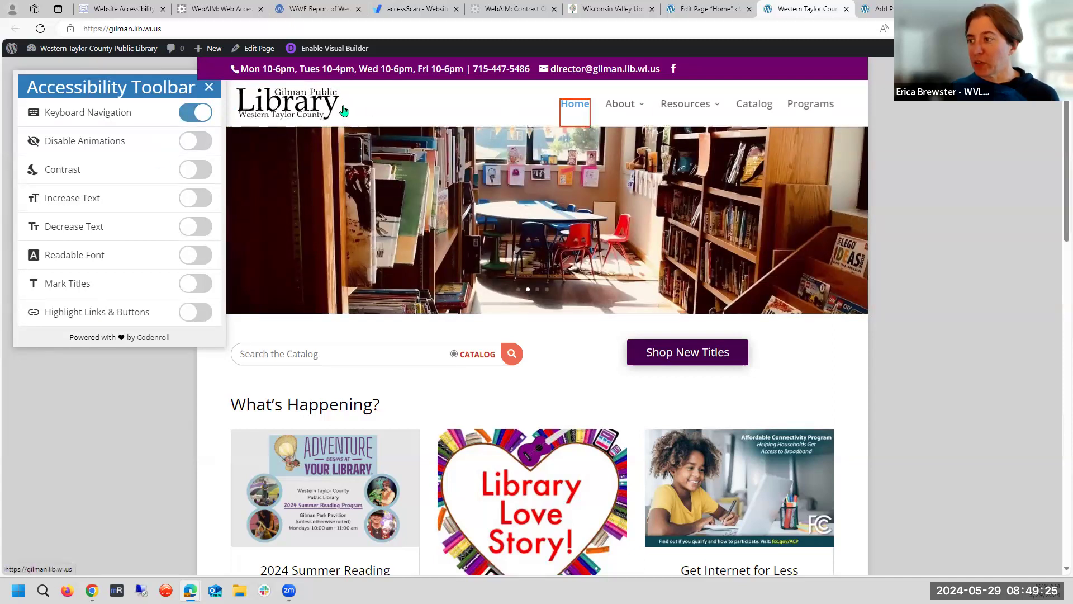
{"action": "key", "text": "Tab"}
{"action": "key", "text": "Tab"}
{"action": "key", "text": "Tab"}
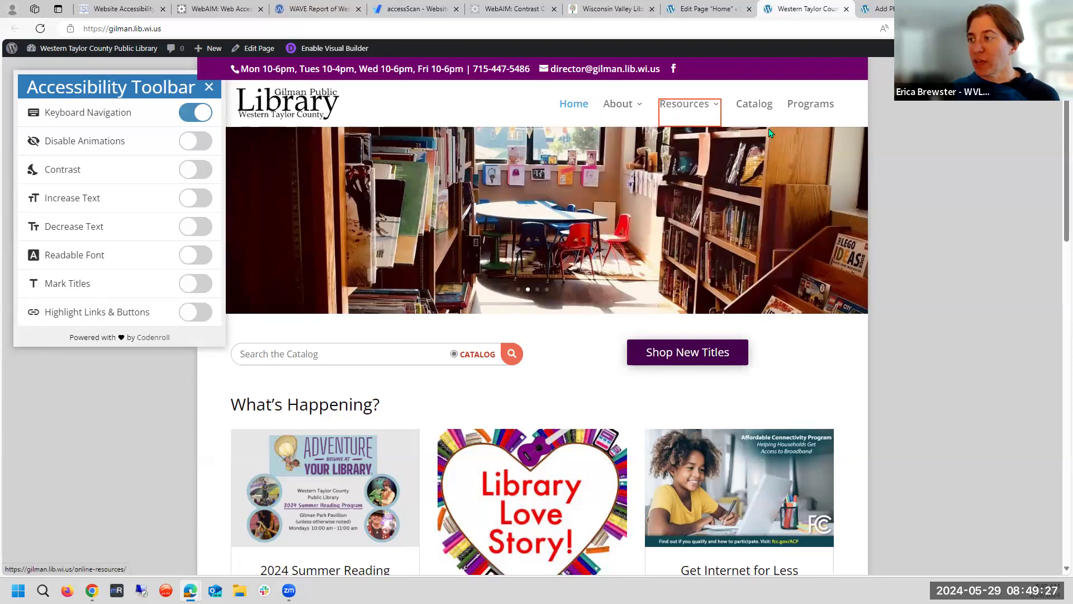
{"action": "key", "text": "shift+Tab"}
{"action": "key", "text": "shift+Tab"}
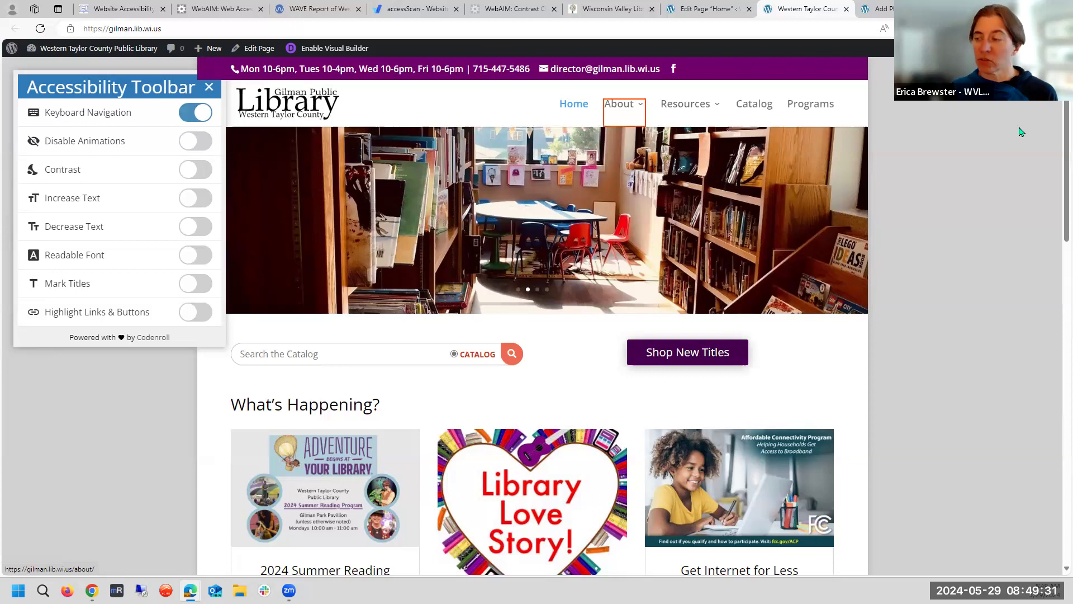
- Test keyboard focus from the About menu item through the rest of the page header to the catalog search field
{"action": "mouse_move", "coordinate": [621, 104]}
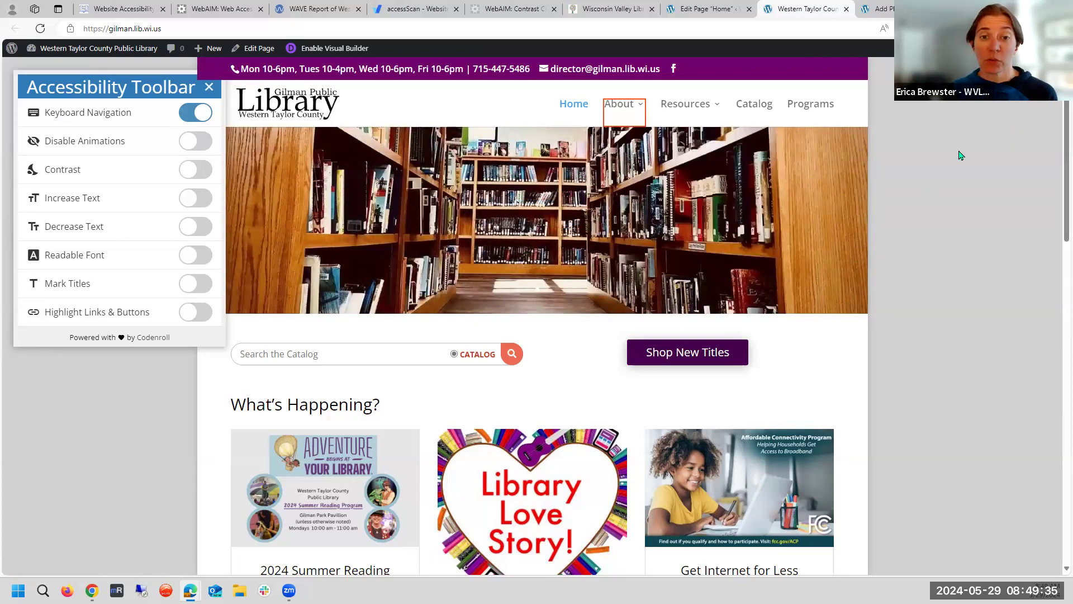
{"action": "key", "text": "Tab"}
{"action": "key", "text": "Tab"}
{"action": "key", "text": "Tab"}
{"action": "key", "text": "Tab"}
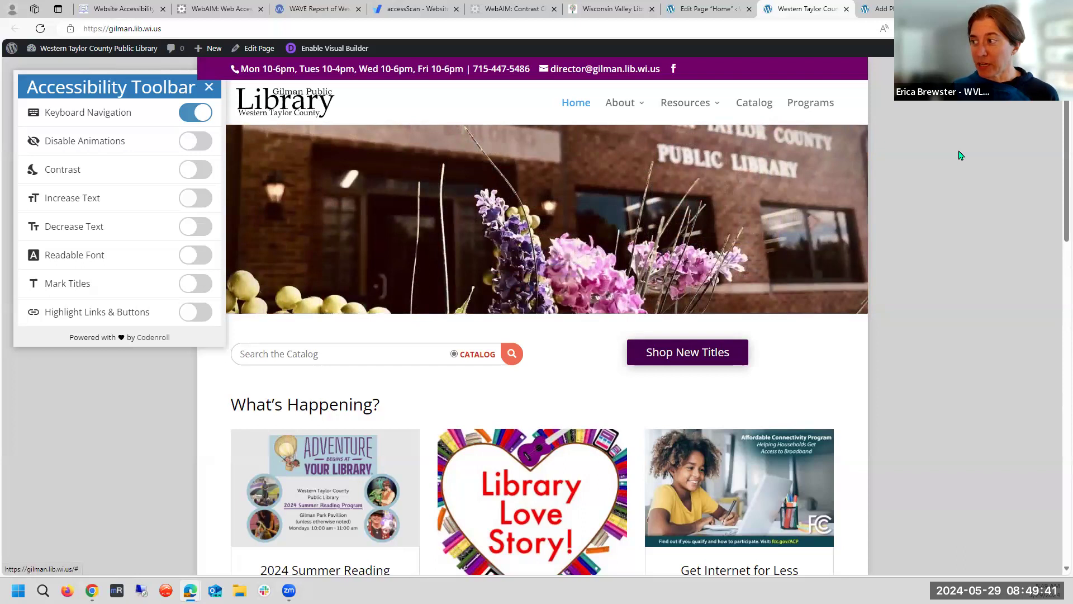
{"action": "key", "text": "Tab"}
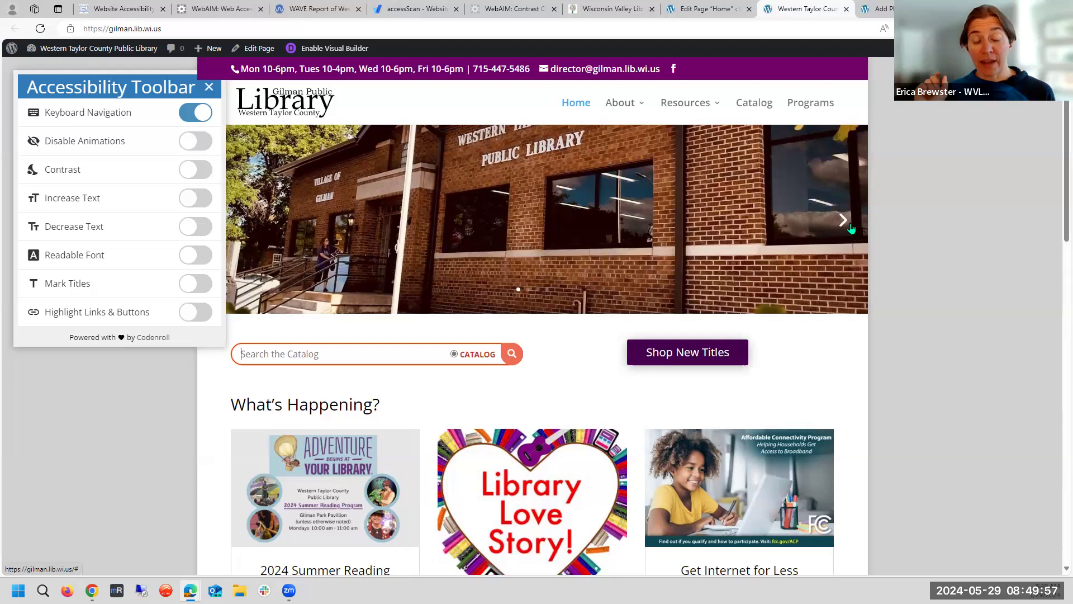
- Test keyboard focus back and forth among the catalog search controls, including the search button
{"action": "key", "text": "Tab"}
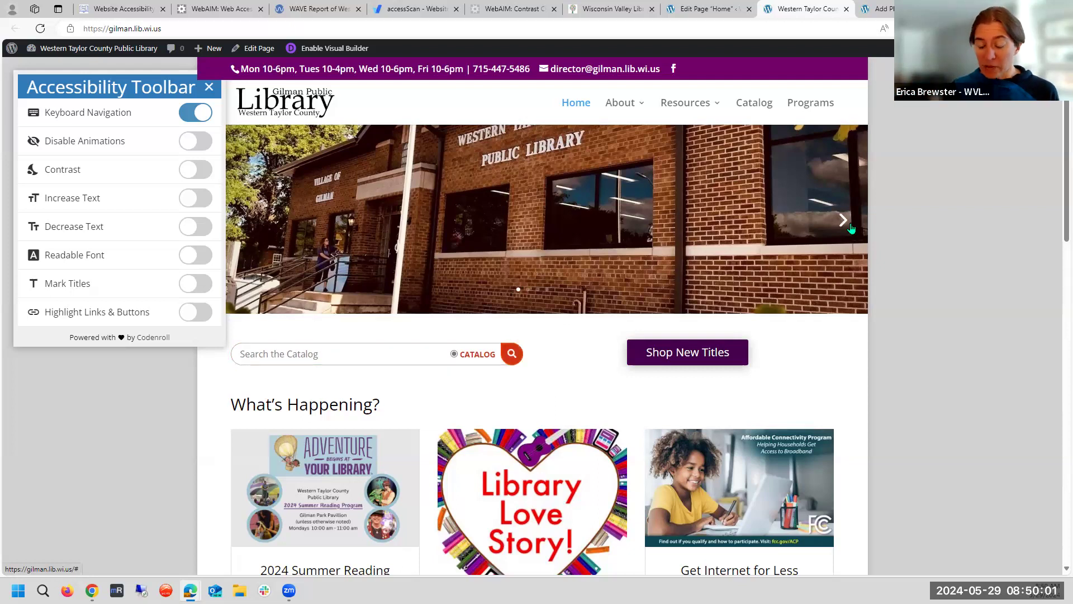
{"action": "key", "text": "shift+Tab"}
{"action": "key", "text": "Tab"}
{"action": "key", "text": "Tab"}
{"action": "key", "text": "shift+Tab"}
{"action": "key", "text": "Tab"}
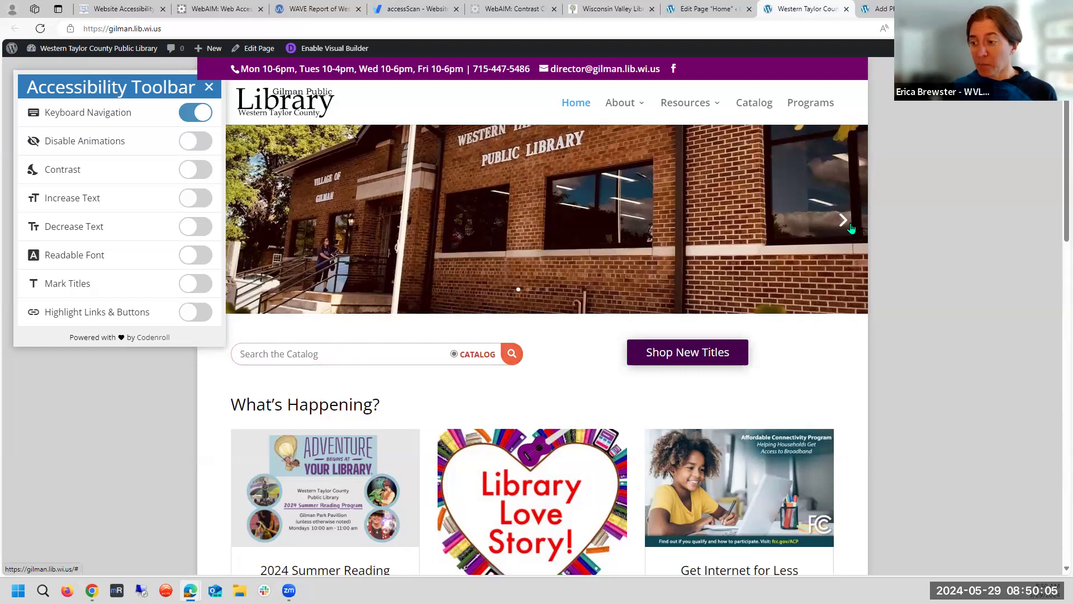
- Test keyboard focus from the 2024 Summer Reading Program image back to the catalog search controls
{"action": "key", "text": "Tab"}
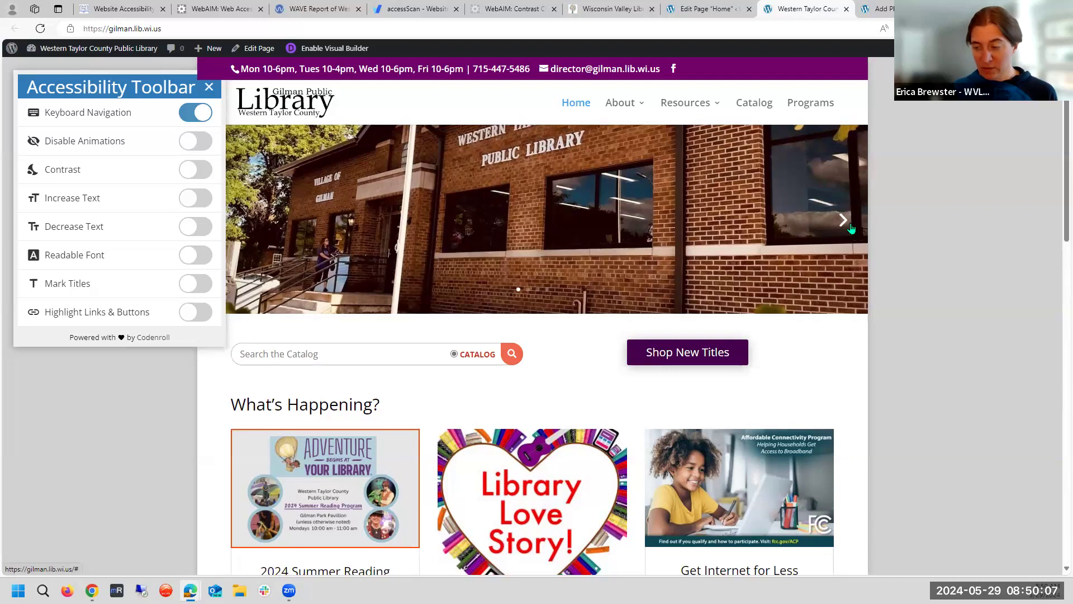
{"action": "key", "text": "shift+Tab"}
{"action": "key", "text": "shift+Tab"}
{"action": "key", "text": "shift+Tab"}
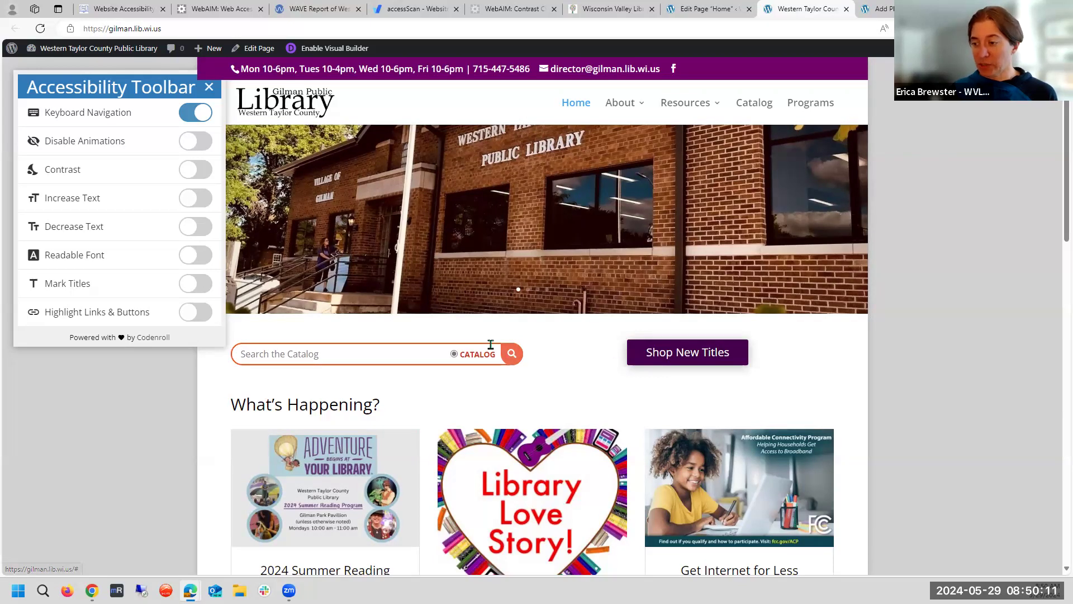
{"action": "left_click", "coordinate": [463, 358]}
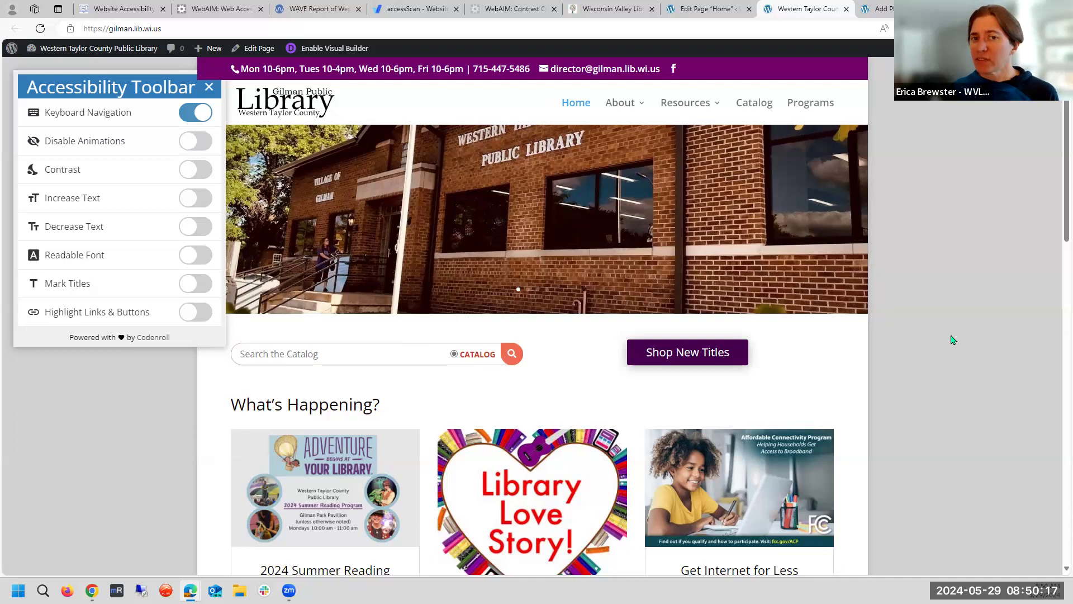
- Test keyboard focus backward and forward around the 2024 Summer Reading Program post, ending on the Library Love Story image
{"action": "key", "text": "Tab"}
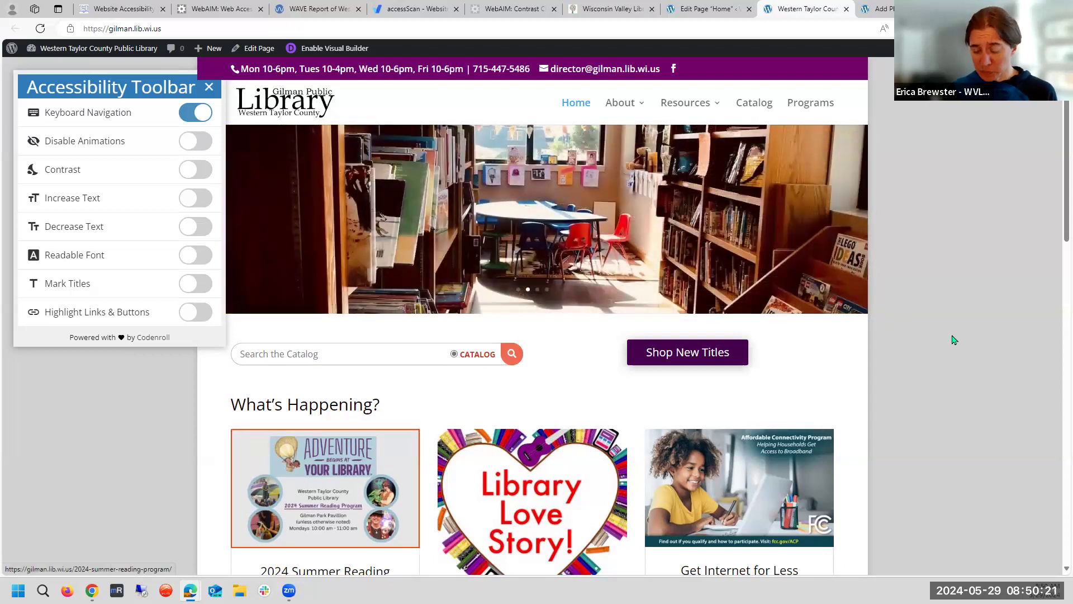
{"action": "key", "text": "shift+Tab"}
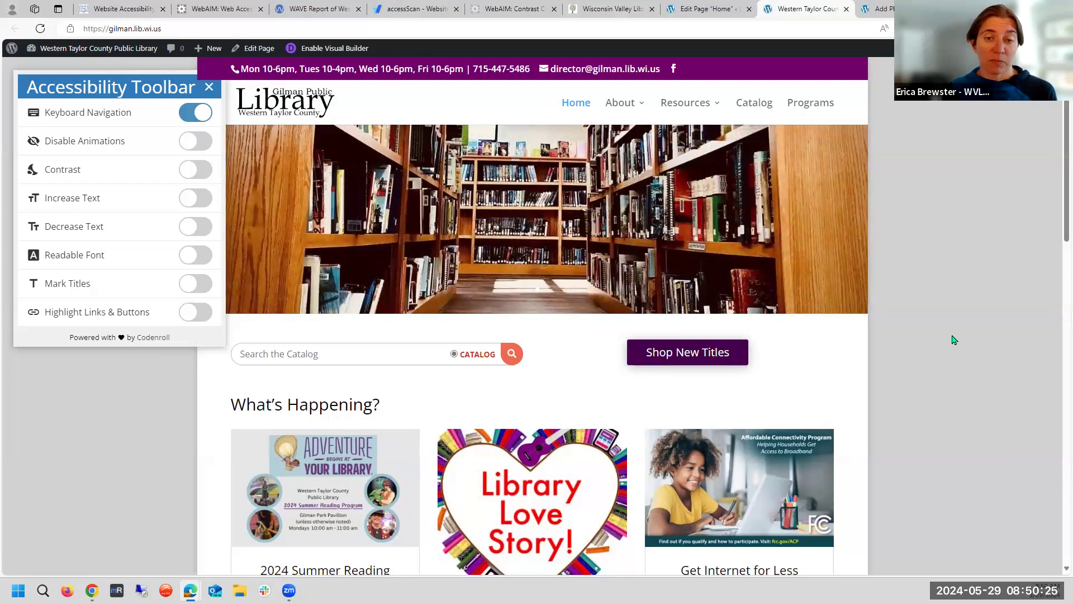
{"action": "key", "text": "shift+Tab"}
{"action": "key", "text": "shift+Tab"}
{"action": "key", "text": "shift+Tab"}
{"action": "key", "text": "Tab"}
{"action": "key", "text": "Tab"}
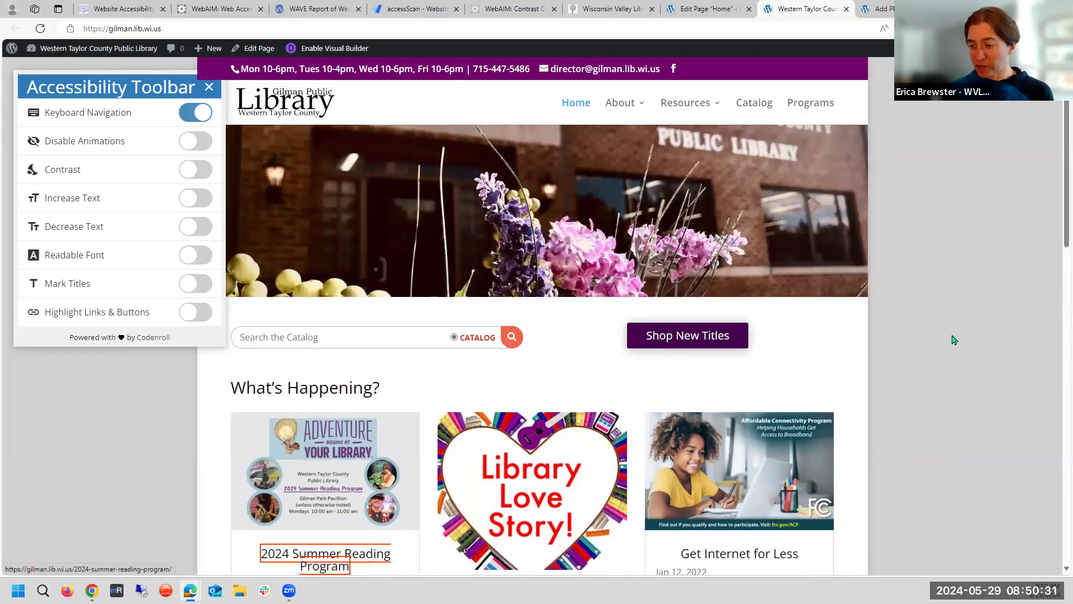
{"action": "key", "text": "Tab"}
{"action": "key", "text": "Tab"}
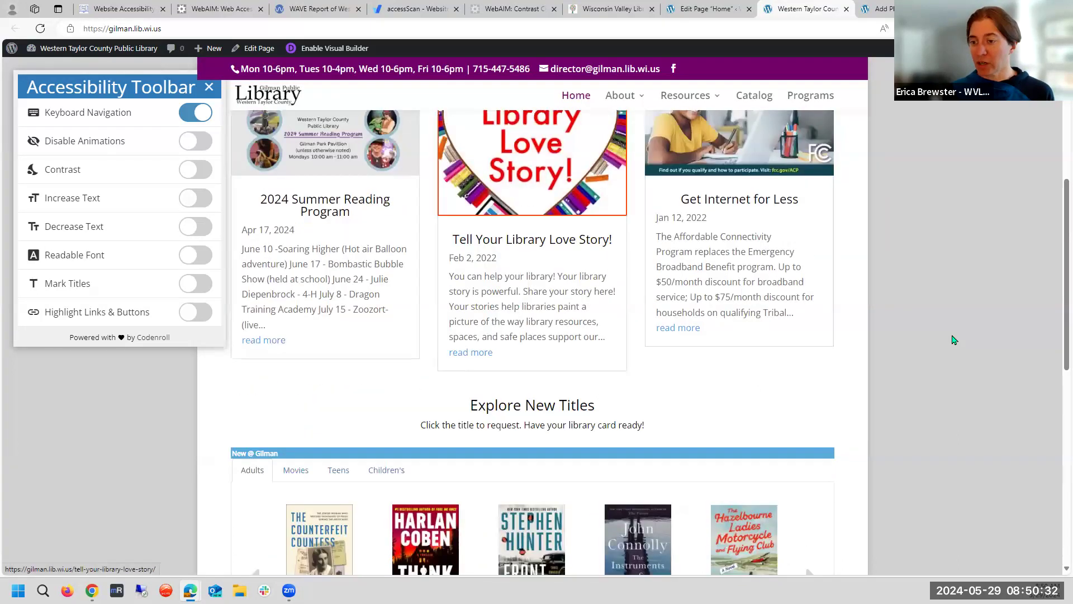
- Switch to the WAVE report and compare its navigation order with the homepage's image slider links and catalog search area
{"action": "left_click", "coordinate": [312, 7]}
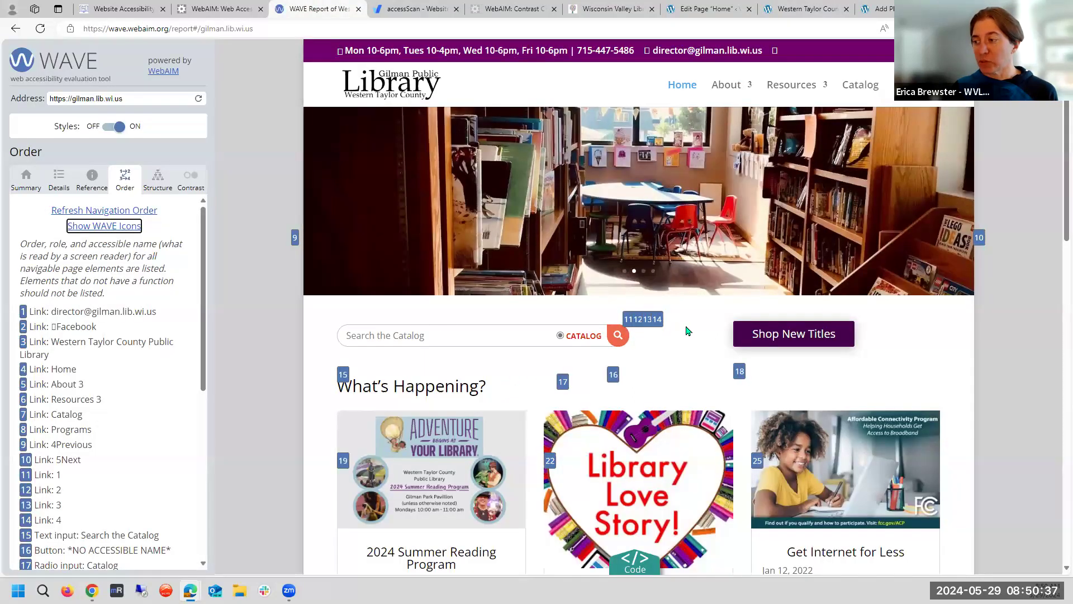
{"action": "scroll", "coordinate": [696, 333], "scroll_direction": "down", "scroll_amount": 2}
{"action": "scroll", "coordinate": [634, 262], "scroll_direction": "down", "scroll_amount": 3}
{"action": "scroll", "coordinate": [576, 282], "scroll_direction": "up", "scroll_amount": 3}
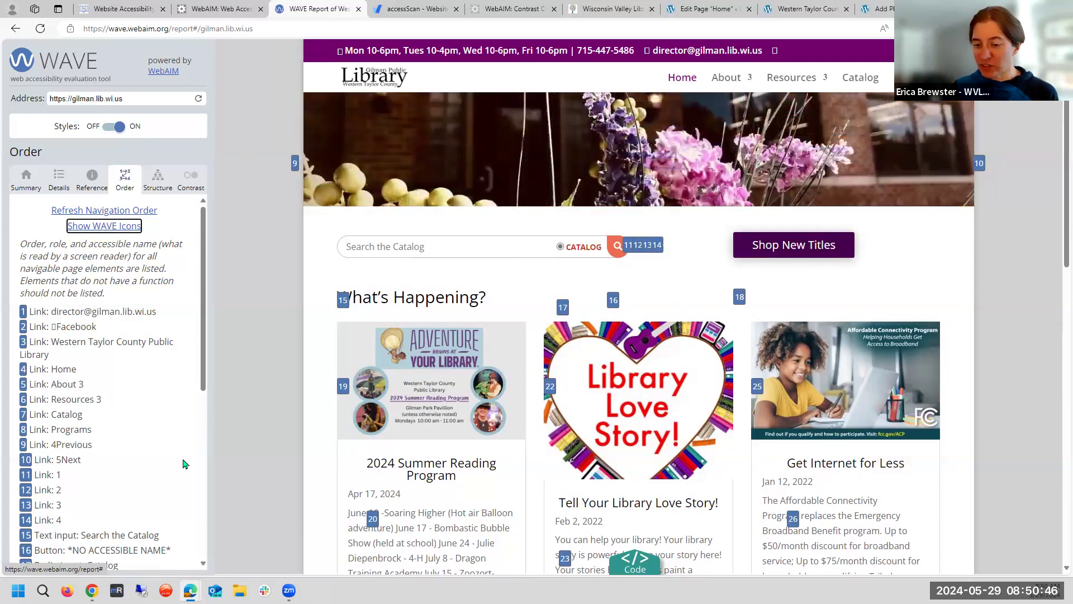
{"action": "left_click", "coordinate": [51, 491]}
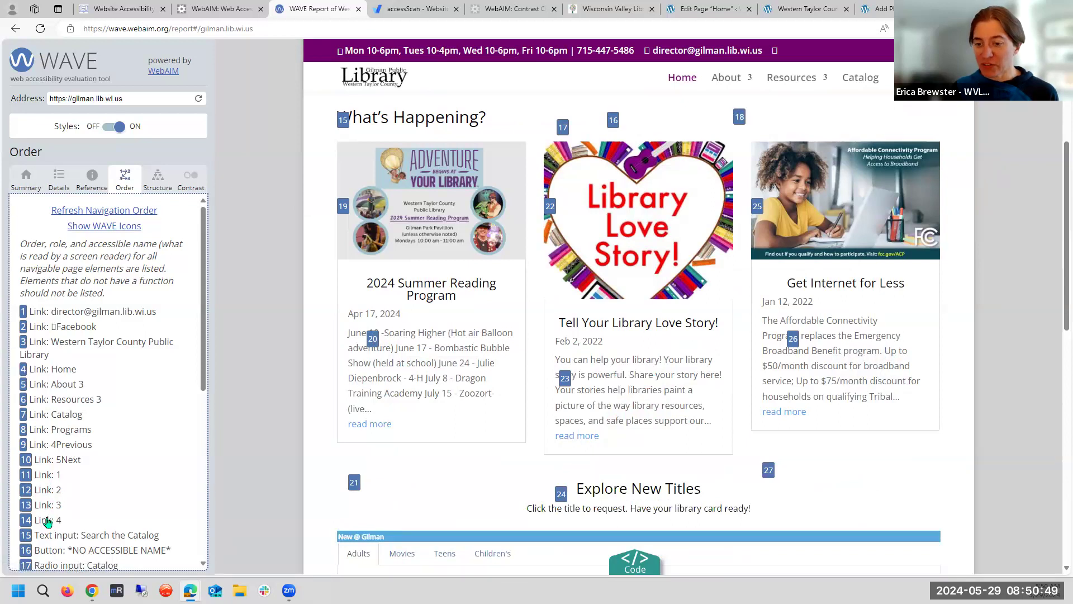
{"action": "left_click", "coordinate": [49, 459]}
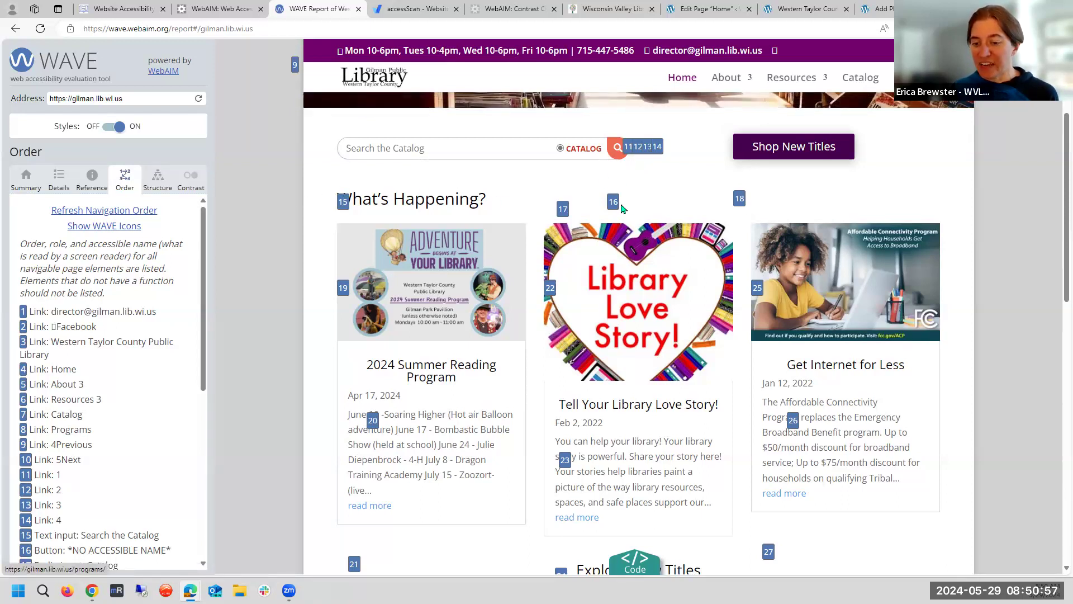
{"action": "scroll", "coordinate": [623, 208], "scroll_direction": "up", "scroll_amount": 3}
{"action": "scroll", "coordinate": [315, 343], "scroll_direction": "down", "scroll_amount": 4}
{"action": "scroll", "coordinate": [314, 342], "scroll_direction": "up", "scroll_amount": 4}
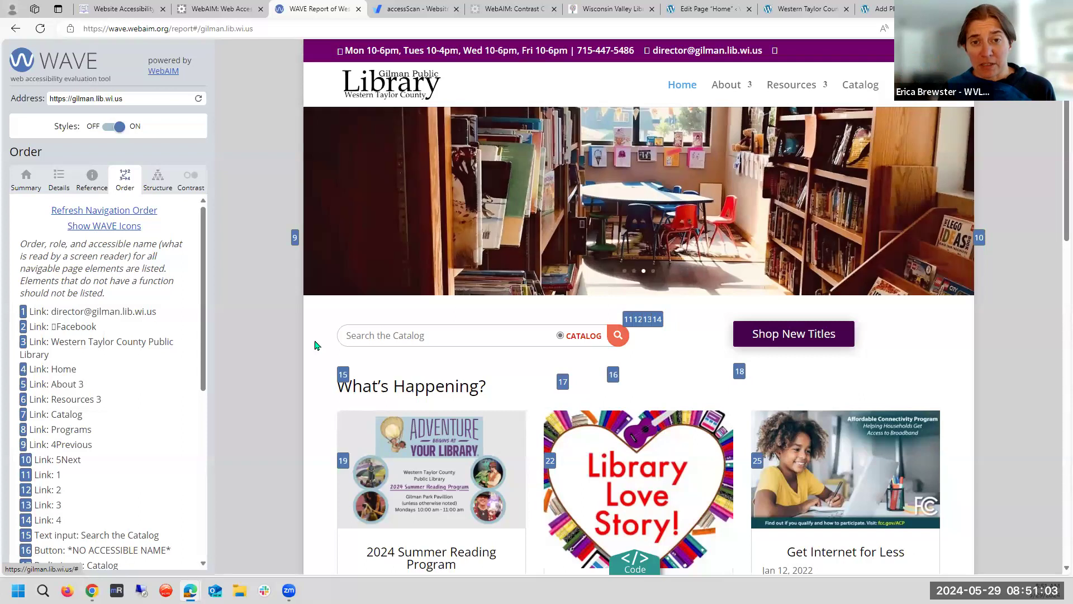
- Trace the homepage's keyboard order in the WAVE report from the What's Happening posts to the Explore New Titles carousel
{"action": "scroll", "coordinate": [315, 345], "scroll_direction": "down", "scroll_amount": 3}
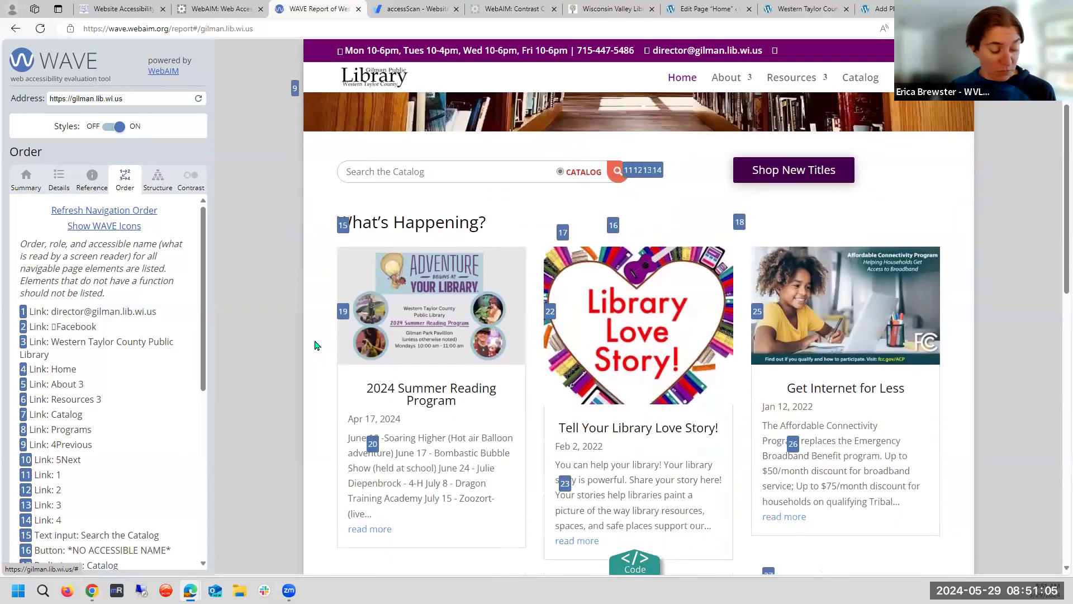
{"action": "scroll", "coordinate": [314, 345], "scroll_direction": "down", "scroll_amount": 5}
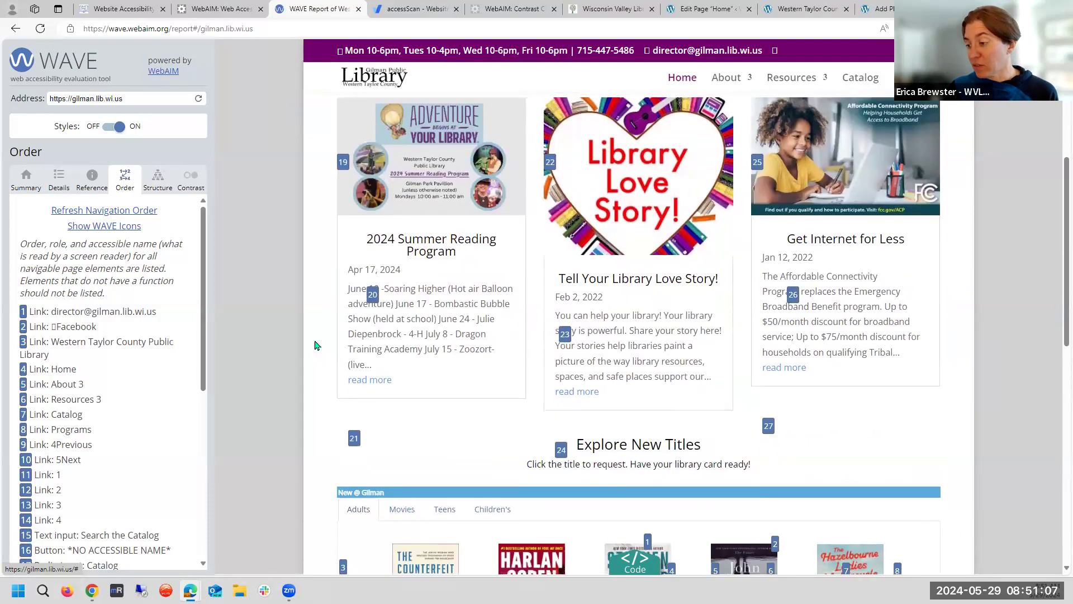
{"action": "scroll", "coordinate": [314, 345], "scroll_direction": "down", "scroll_amount": 2}
{"action": "scroll", "coordinate": [315, 345], "scroll_direction": "up", "scroll_amount": 10}
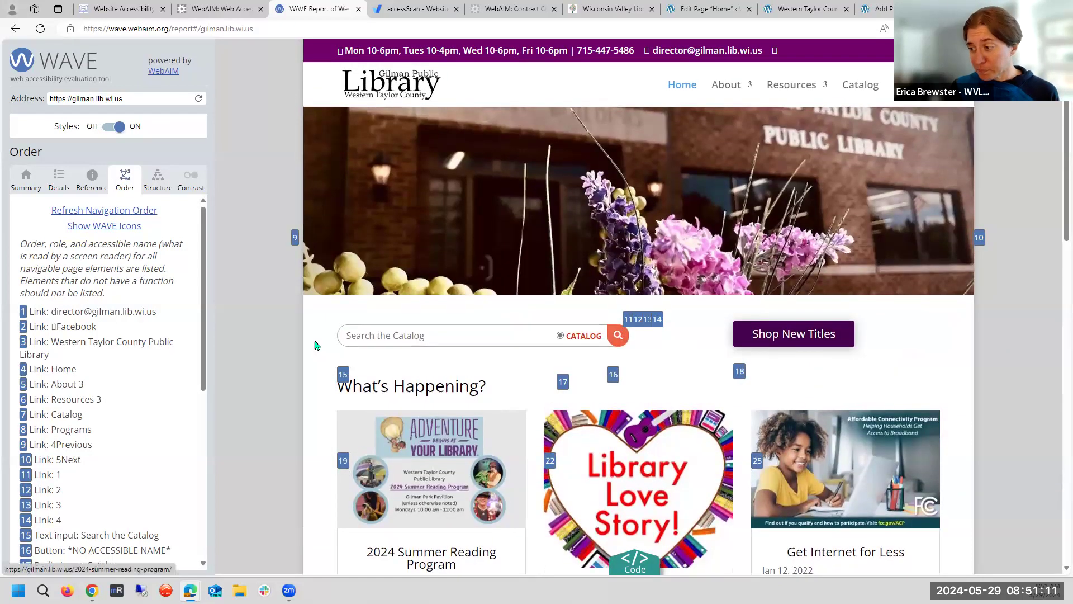
{"action": "scroll", "coordinate": [315, 345], "scroll_direction": "down", "scroll_amount": 7}
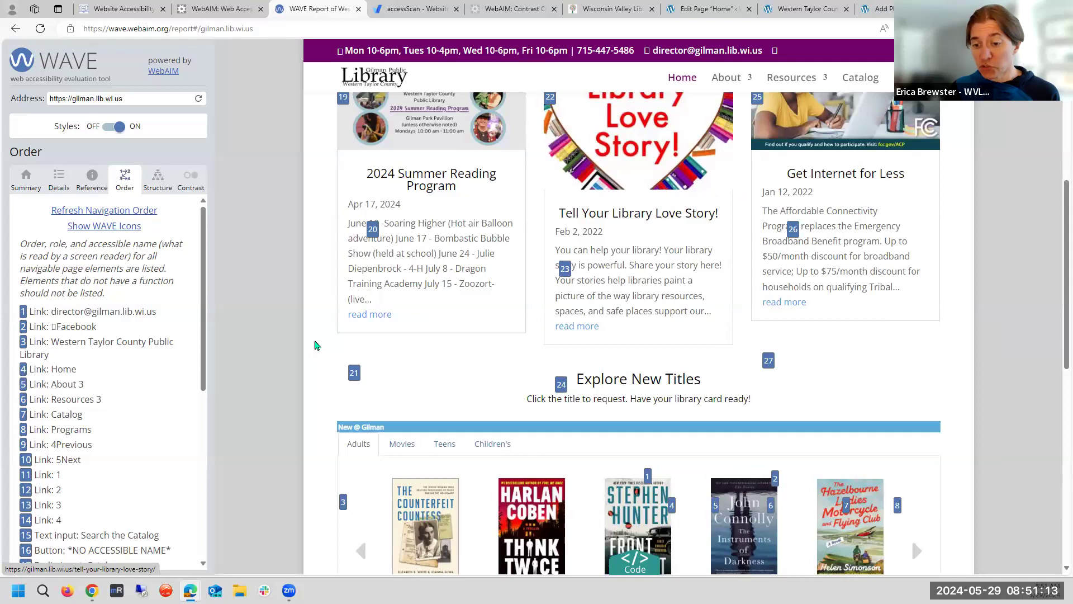
{"action": "scroll", "coordinate": [315, 345], "scroll_direction": "up", "scroll_amount": 1}
{"action": "scroll", "coordinate": [314, 345], "scroll_direction": "down", "scroll_amount": 1}
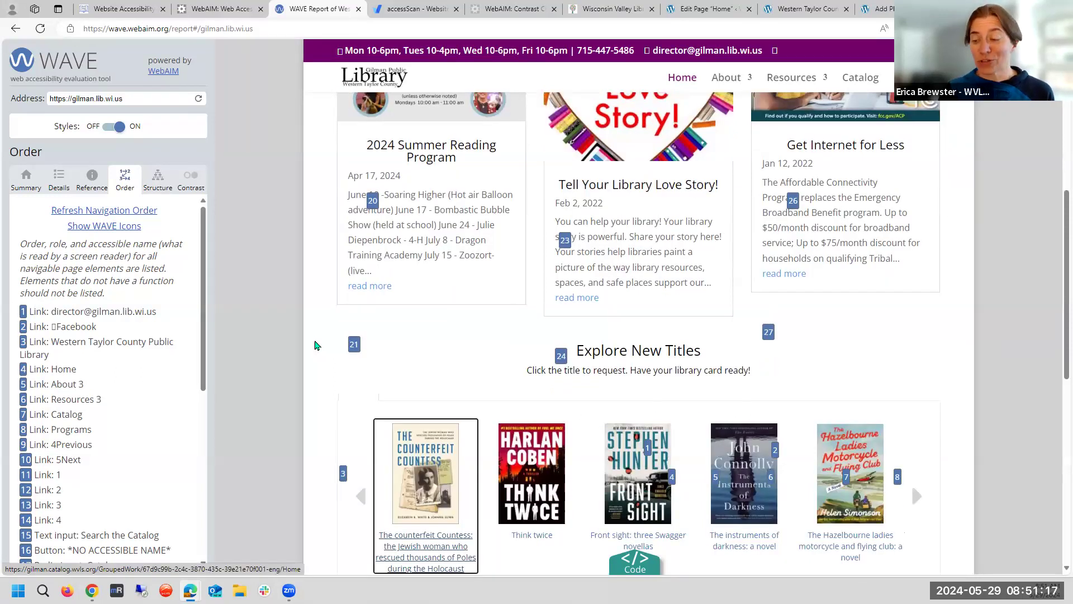
{"action": "scroll", "coordinate": [315, 345], "scroll_direction": "down", "scroll_amount": 1}
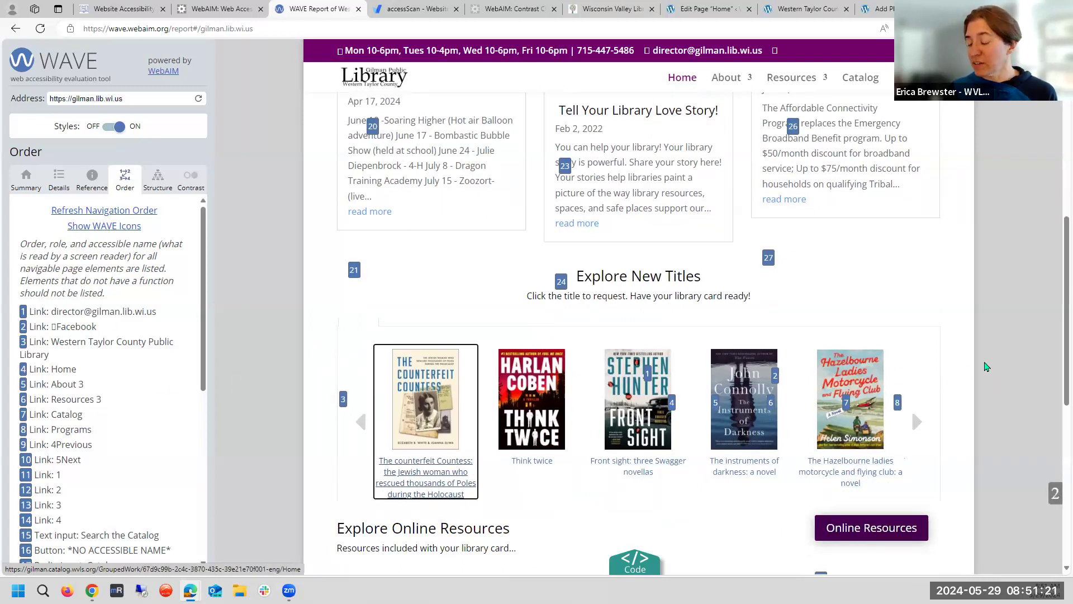
- Test keyboard focus through the adult titles in the Explore New Titles carousel, from Think twice to It is finished
{"action": "key", "text": "Tab"}
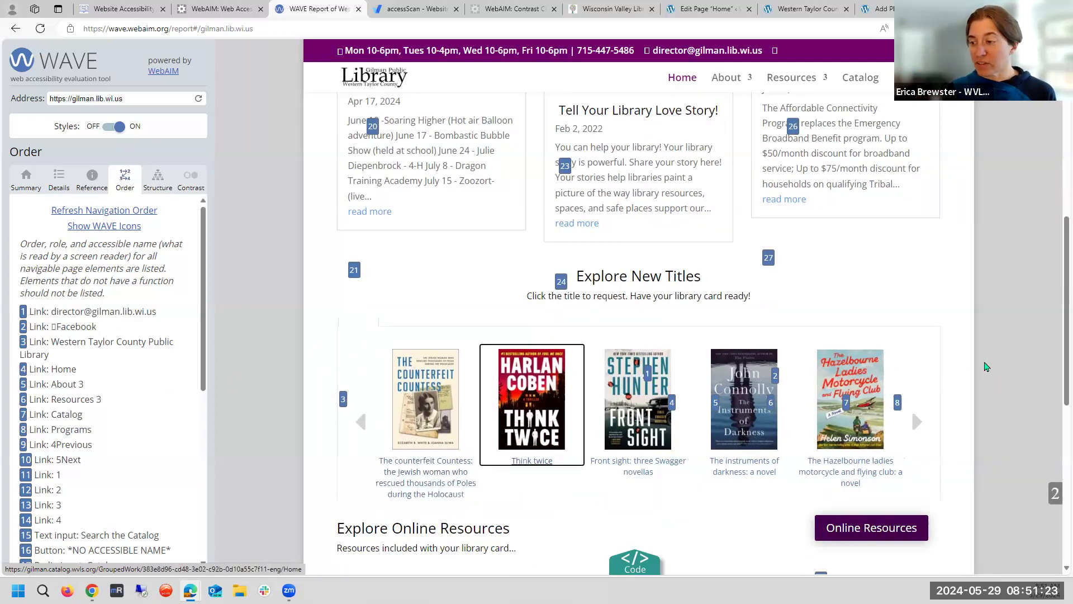
{"action": "key", "text": "Tab"}
{"action": "key", "text": "Tab"}
{"action": "key", "text": "Tab"}
{"action": "key", "text": "Tab"}
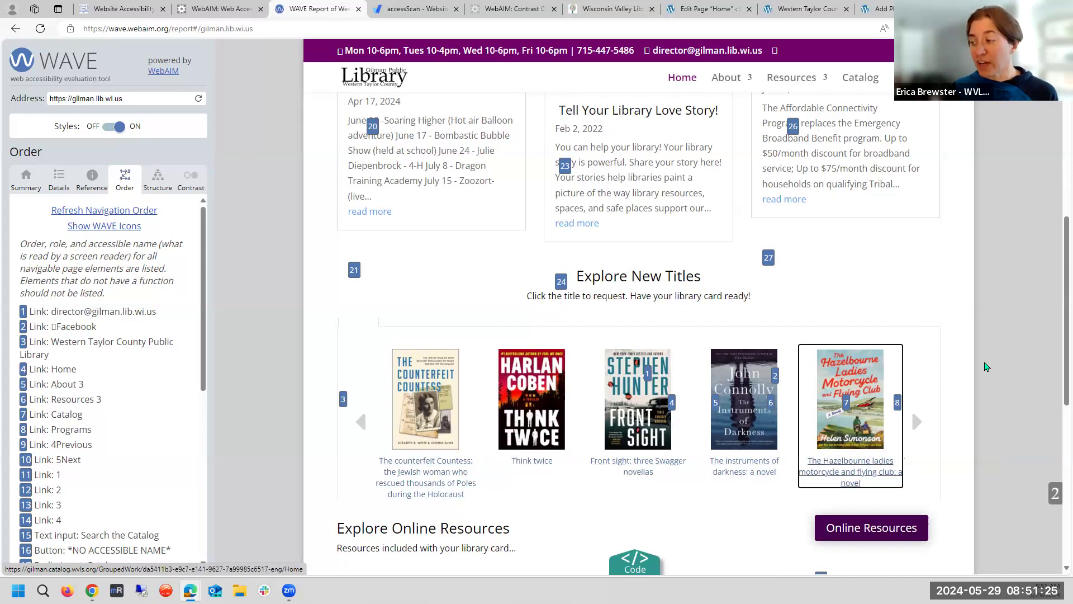
{"action": "key", "text": "Tab"}
{"action": "key", "text": "Tab"}
{"action": "key", "text": "Tab"}
{"action": "key", "text": "Tab"}
{"action": "key", "text": "Tab"}
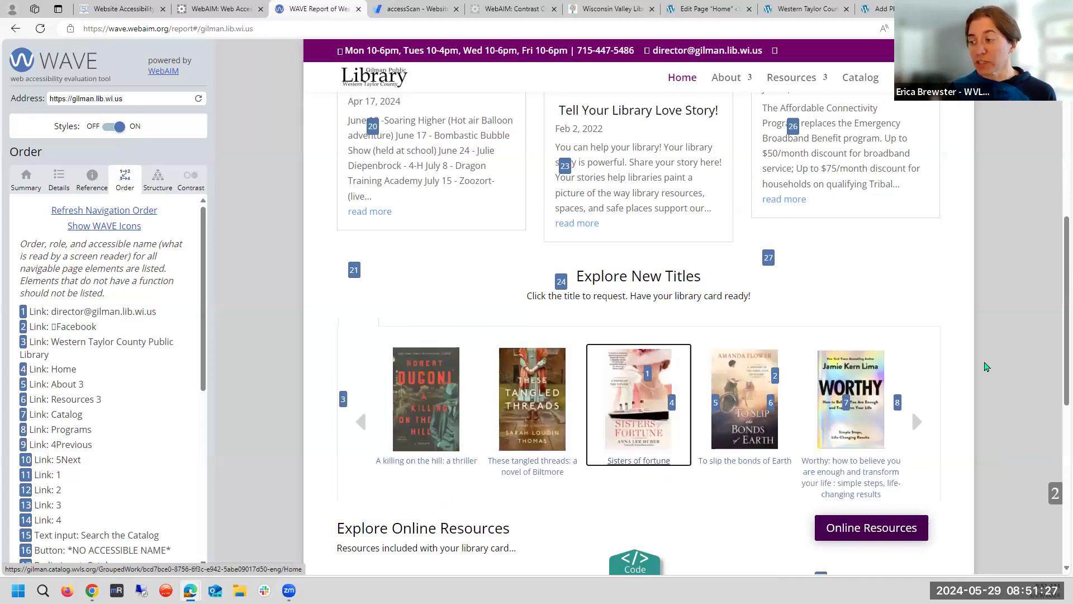
{"action": "key", "text": "Tab"}
{"action": "key", "text": "Tab"}
{"action": "key", "text": "Tab"}
{"action": "key", "text": "Tab"}
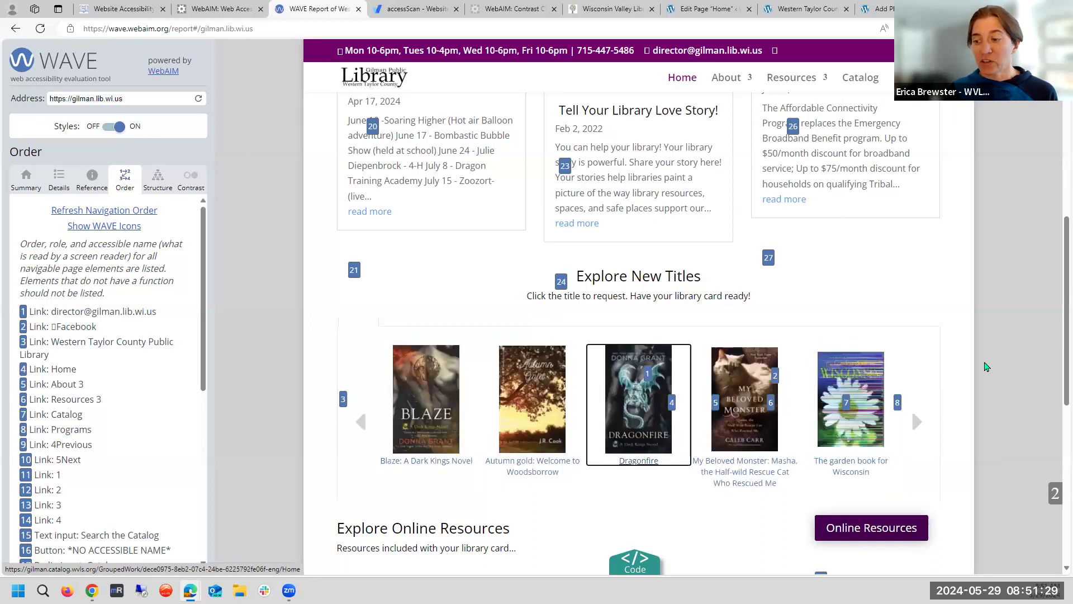
{"action": "key", "text": "Tab"}
{"action": "key", "text": "Tab"}
{"action": "key", "text": "Tab"}
{"action": "key", "text": "Tab"}
{"action": "key", "text": "Tab"}
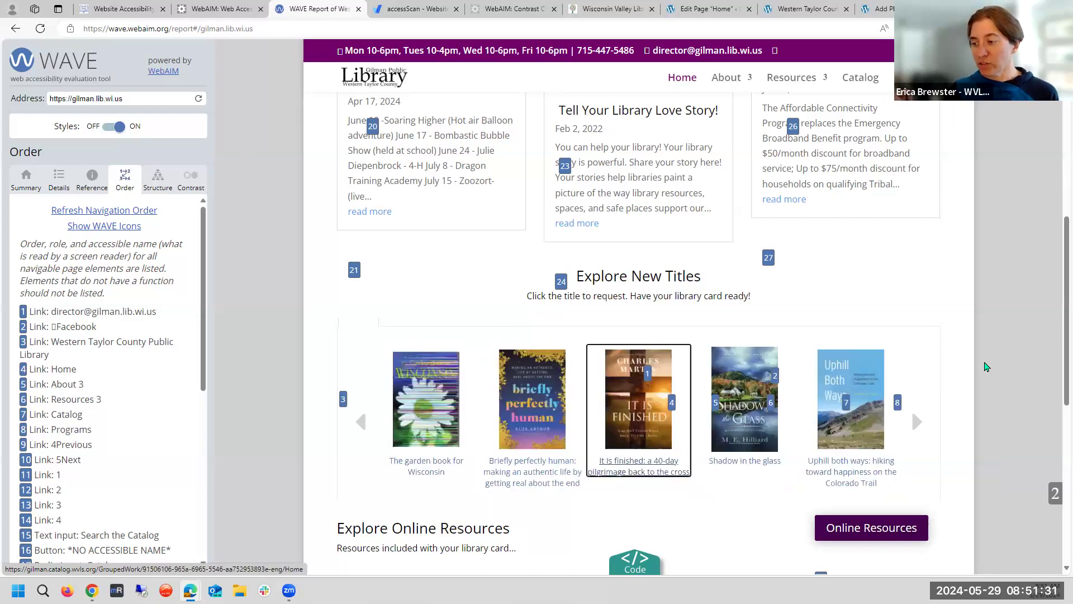
- Test keyboard focus on the Explore New Titles category tabs, including Teens, and past the carousel
{"action": "key", "text": "Tab"}
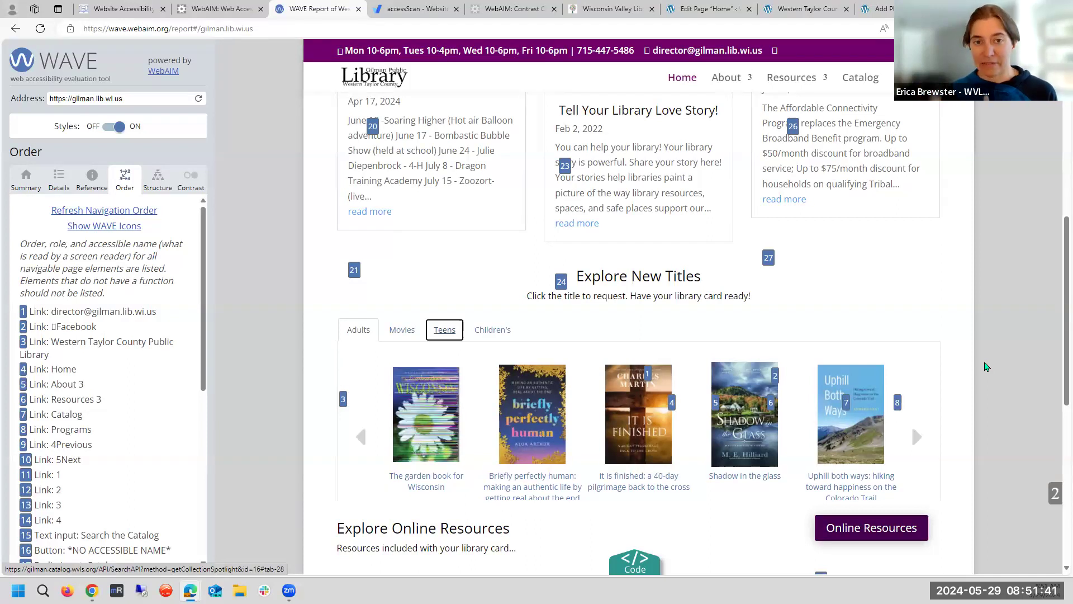
{"action": "key", "text": "Right"}
{"action": "key", "text": "Right"}
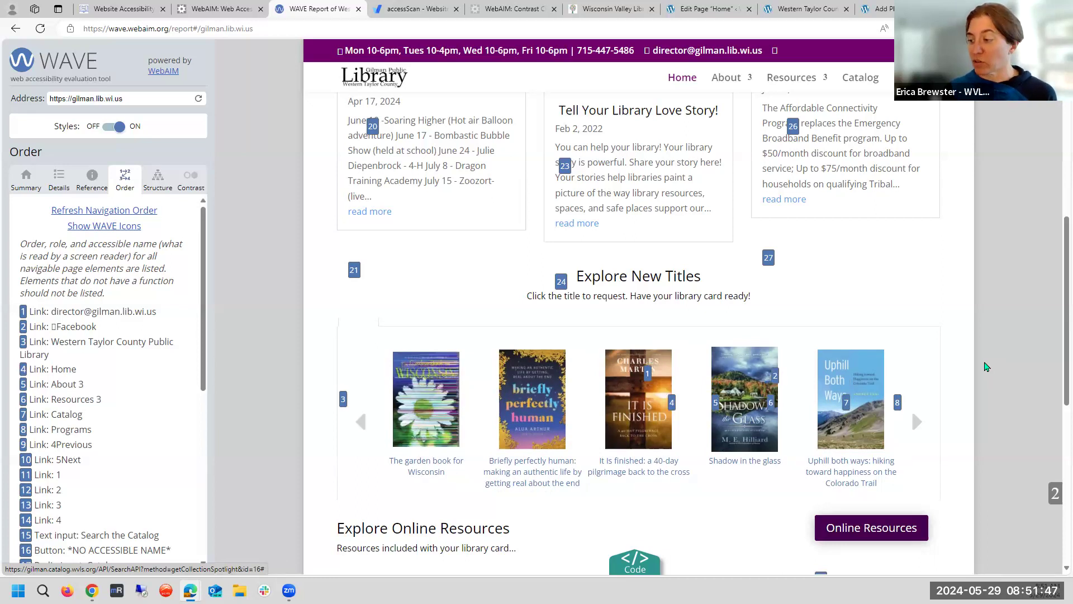
- Review the Explore Online Resources section and the rest of the WAVE navigation order list, down to the Follow link
{"action": "scroll", "coordinate": [987, 367], "scroll_direction": "down", "scroll_amount": 3}
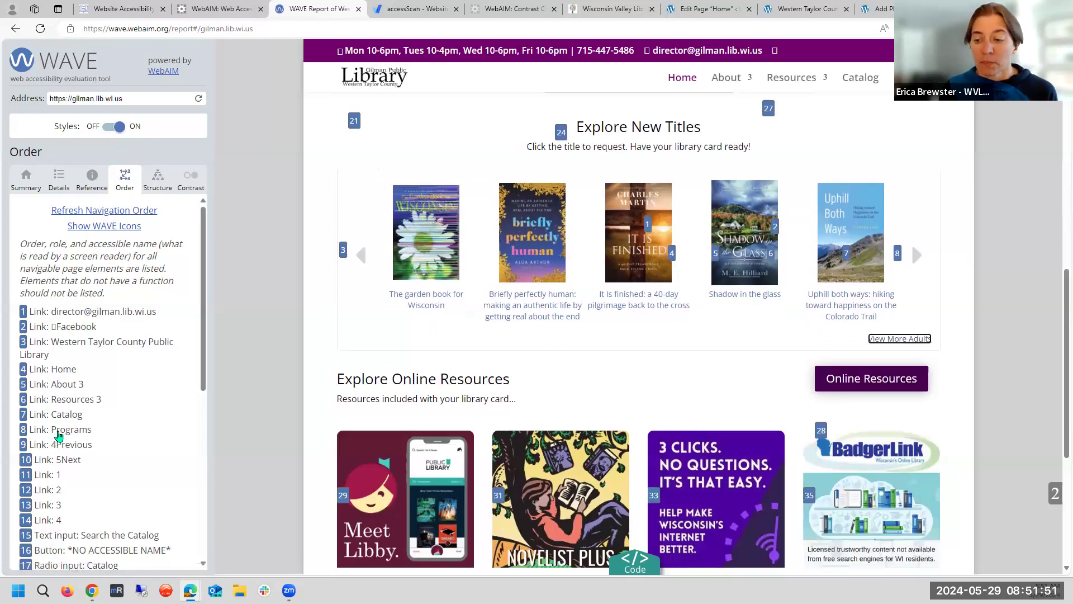
{"action": "scroll", "coordinate": [362, 412], "scroll_direction": "down", "scroll_amount": 4}
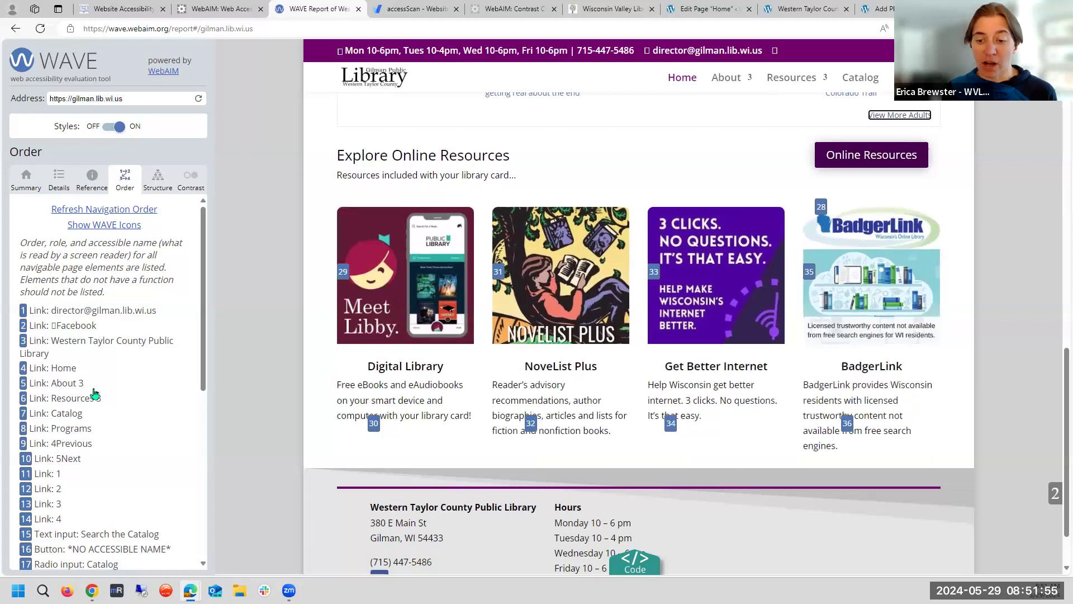
{"action": "scroll", "coordinate": [94, 393], "scroll_direction": "down", "scroll_amount": 6}
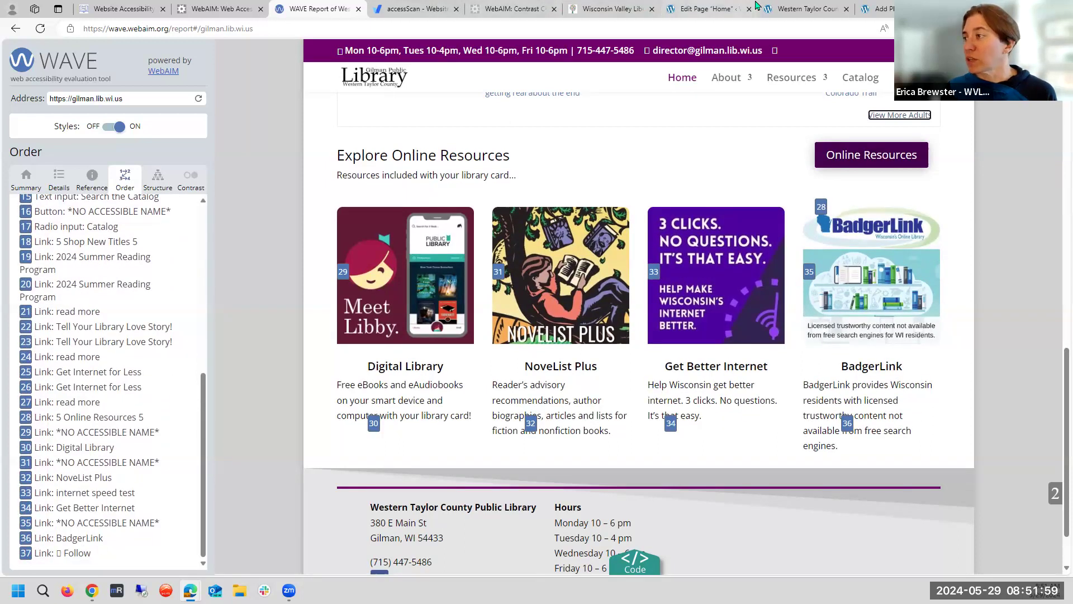
- Return to the live library homepage, check the focus on the Library Love Story post, and enable Mark Titles
{"action": "left_click", "coordinate": [808, 9]}
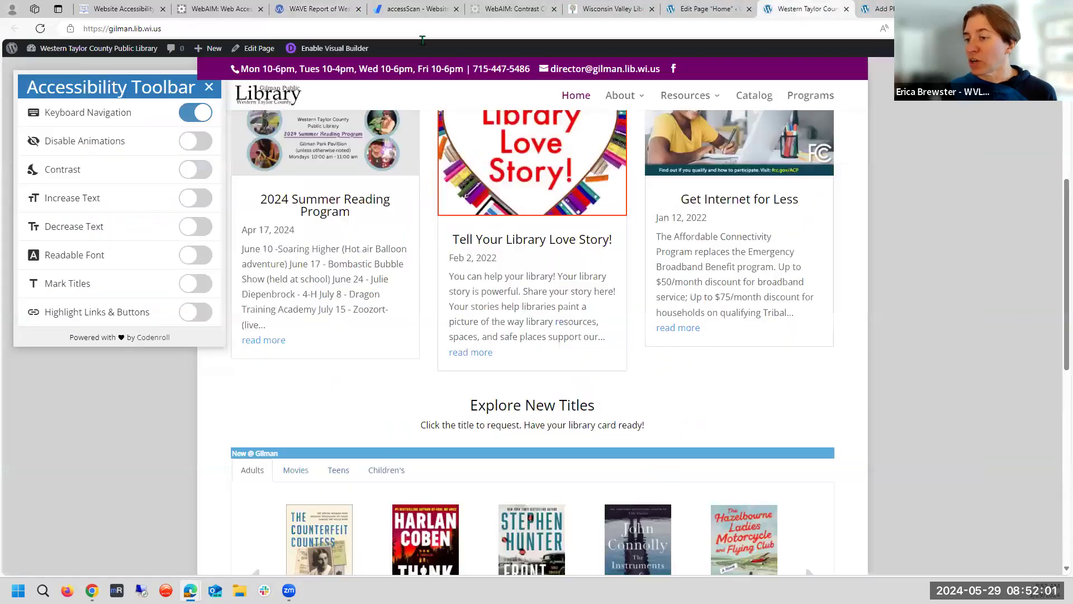
{"action": "key", "text": "Tab"}
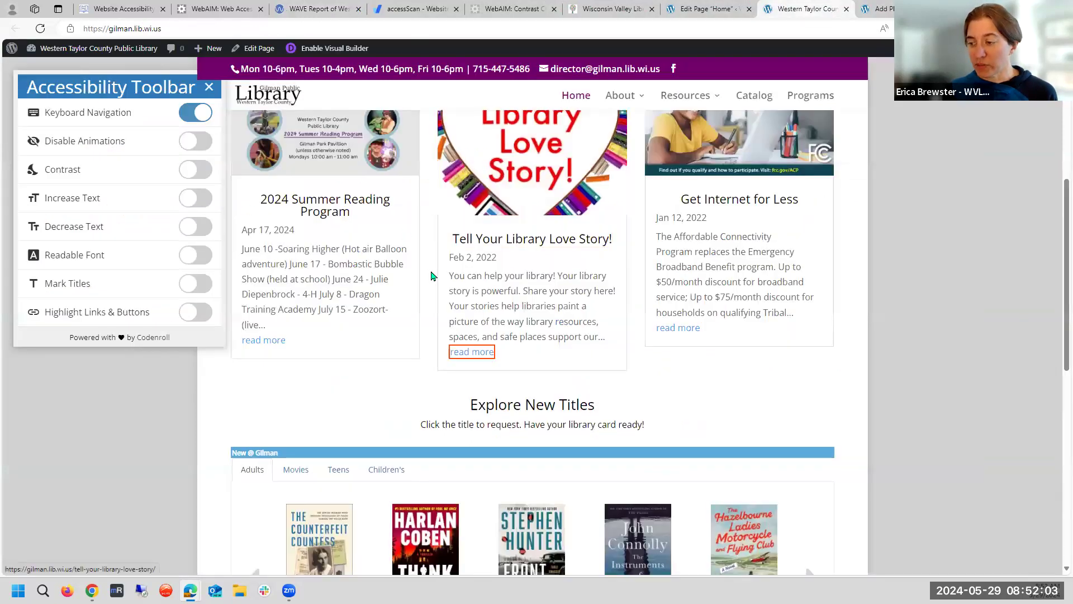
{"action": "left_click", "coordinate": [210, 282]}
{"action": "key", "text": "Tab"}
{"action": "key", "text": "Tab"}
{"action": "key", "text": "Tab"}
{"action": "key", "text": "Tab"}
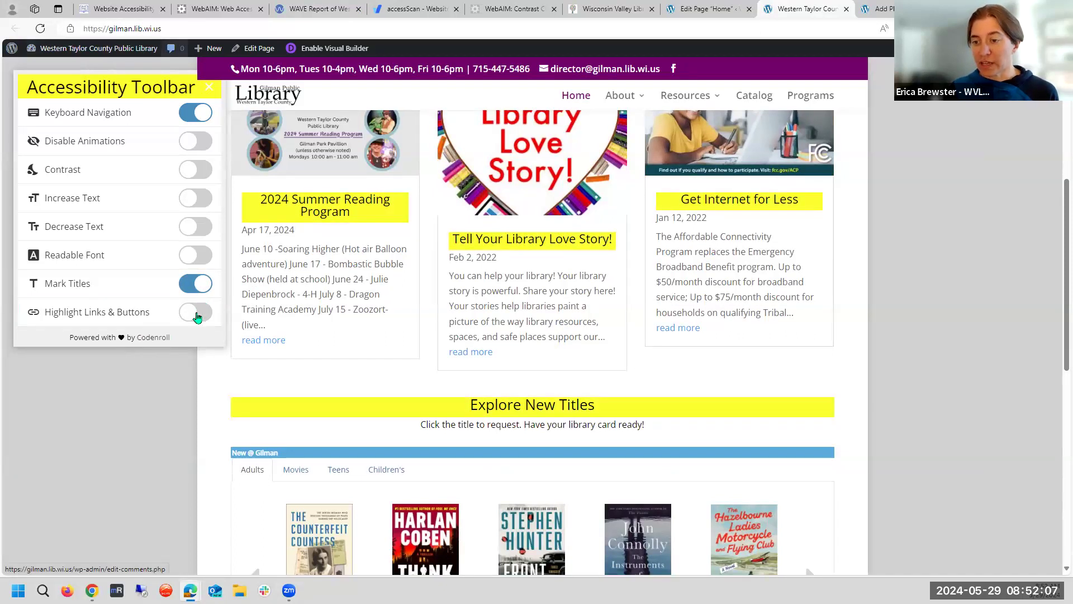
- Enable Highlight Links & Buttons in the Accessibility Toolbar and continue moving keyboard focus beyond the page content
{"action": "left_click", "coordinate": [197, 316]}
{"action": "key", "text": "Tab"}
{"action": "key", "text": "Tab"}
{"action": "key", "text": "Tab"}
{"action": "key", "text": "Tab"}
{"action": "key", "text": "Tab"}
{"action": "key", "text": "Tab"}
{"action": "key", "text": "Tab"}
{"action": "key", "text": "Tab"}
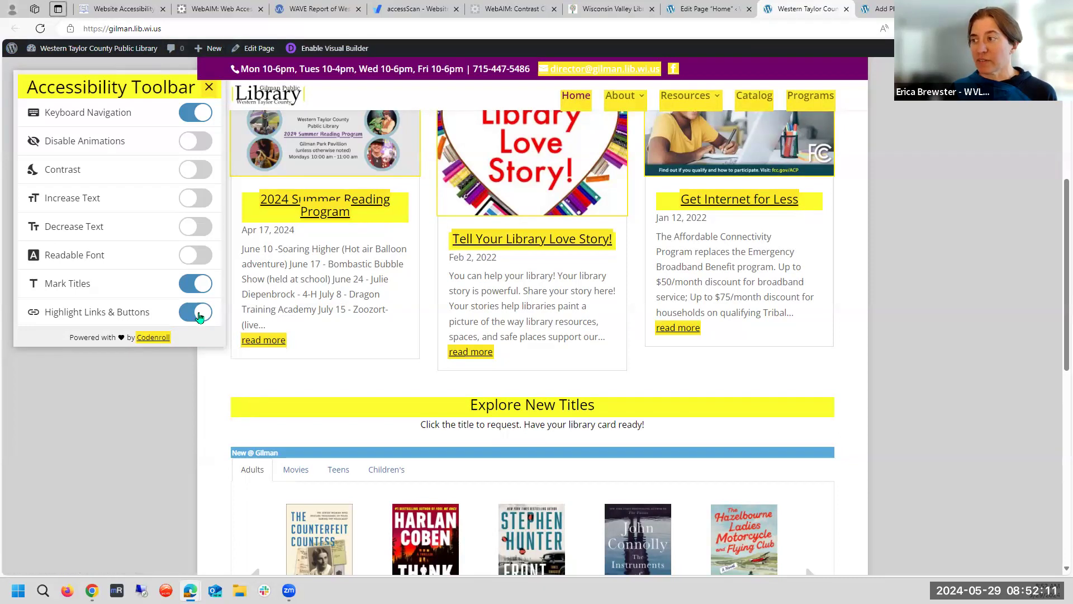
{"action": "key", "text": "Tab"}
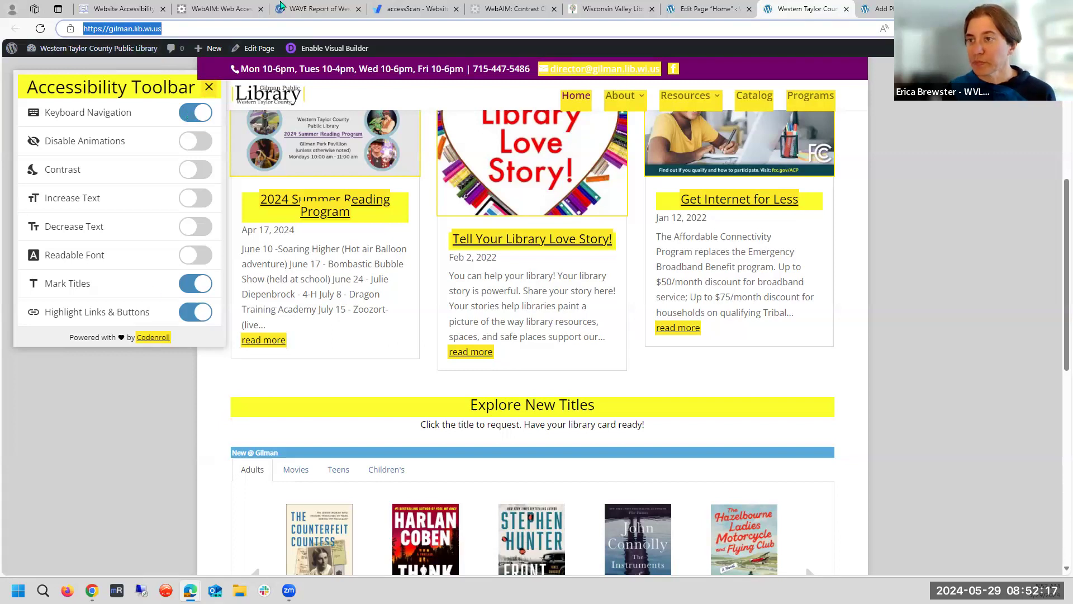
- Consult the WebAIM Web Accessibility for Designers infographic and return to the top of the live library homepage
{"action": "left_click", "coordinate": [210, 10]}
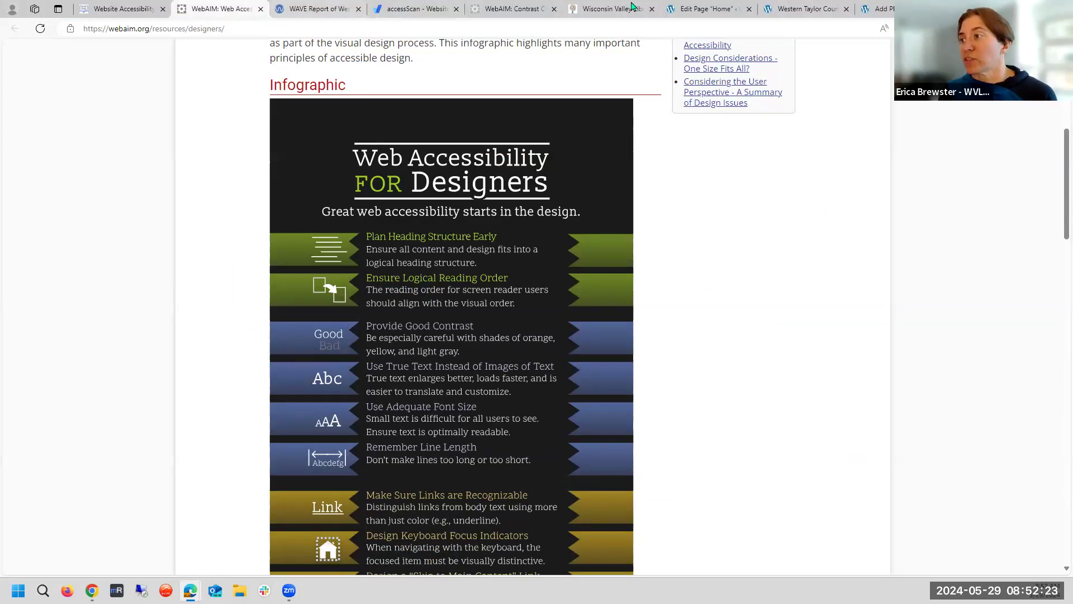
{"action": "left_click", "coordinate": [795, 10]}
{"action": "scroll", "coordinate": [642, 248], "scroll_direction": "up", "scroll_amount": 5}
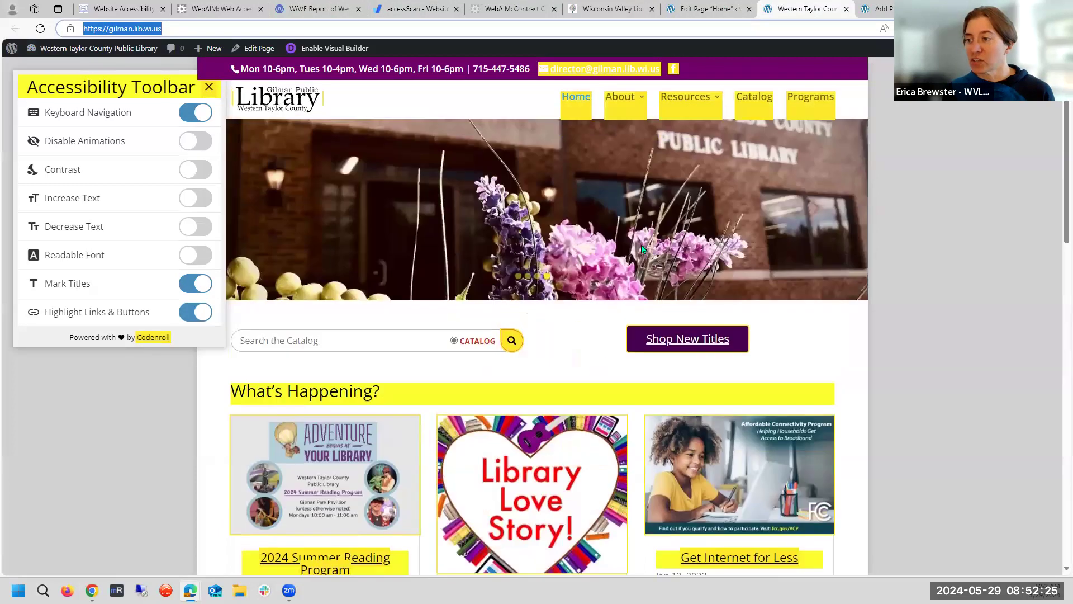
- Examine the highlighted headings, links and buttons across the library homepage, from What's Happening through Explore New Titles to Explore Online Resources
{"action": "scroll", "coordinate": [642, 249], "scroll_direction": "down", "scroll_amount": 2}
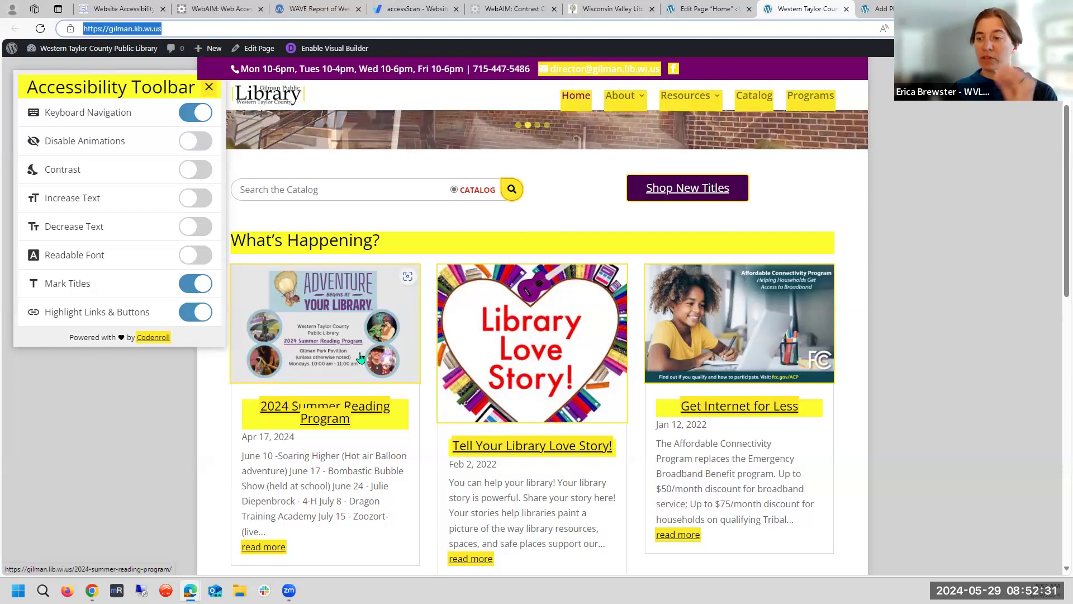
{"action": "scroll", "coordinate": [360, 358], "scroll_direction": "down", "scroll_amount": 5}
{"action": "scroll", "coordinate": [363, 356], "scroll_direction": "down", "scroll_amount": 4}
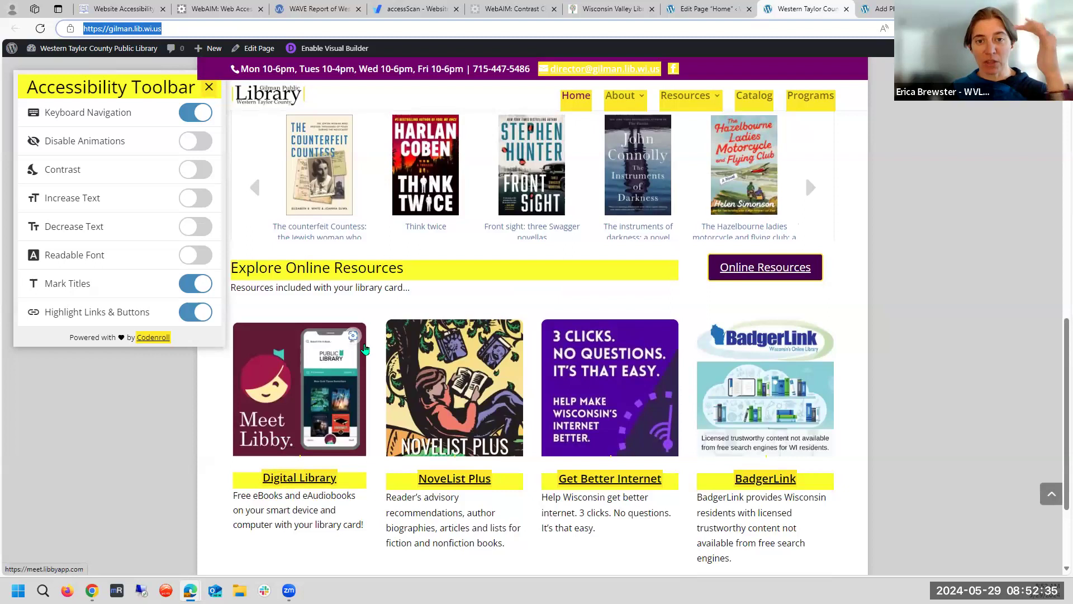
{"action": "scroll", "coordinate": [367, 347], "scroll_direction": "down", "scroll_amount": 2}
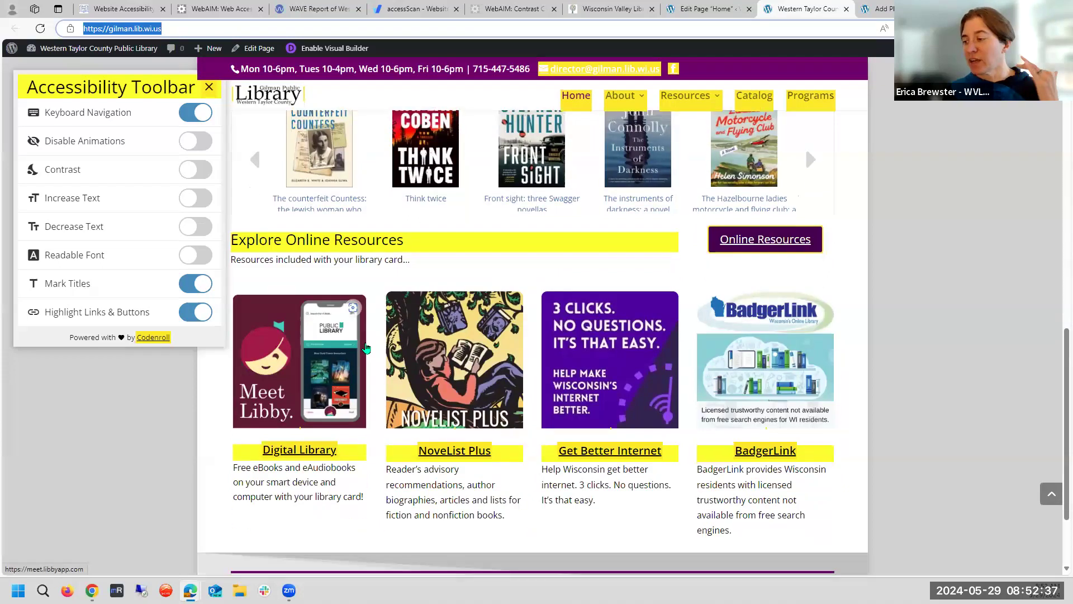
{"action": "scroll", "coordinate": [368, 343], "scroll_direction": "up", "scroll_amount": 10}
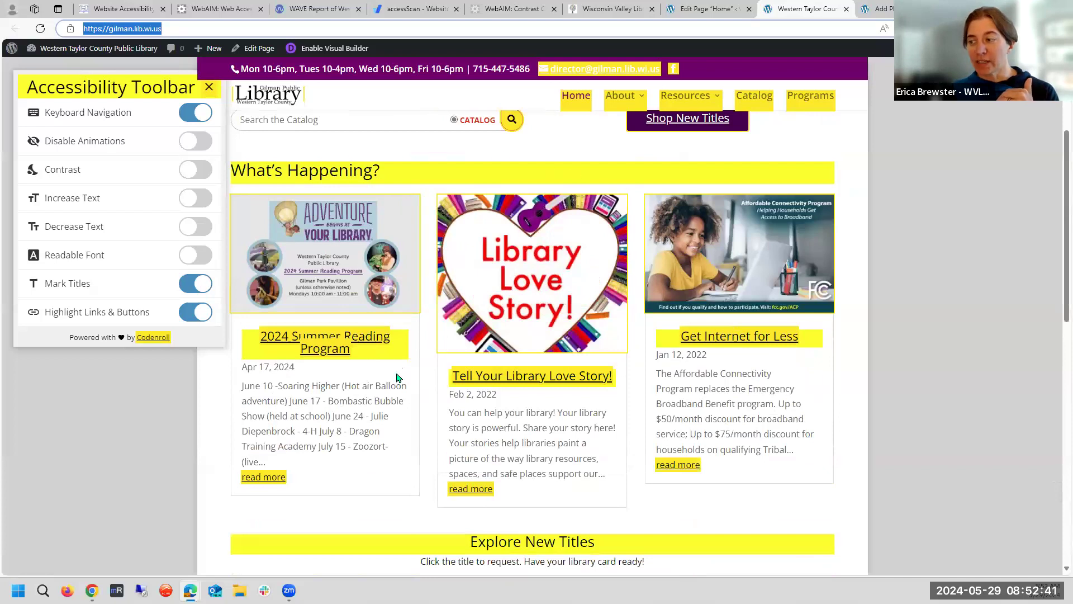
{"action": "scroll", "coordinate": [795, 258], "scroll_direction": "down", "scroll_amount": 1}
{"action": "scroll", "coordinate": [796, 258], "scroll_direction": "down", "scroll_amount": 3}
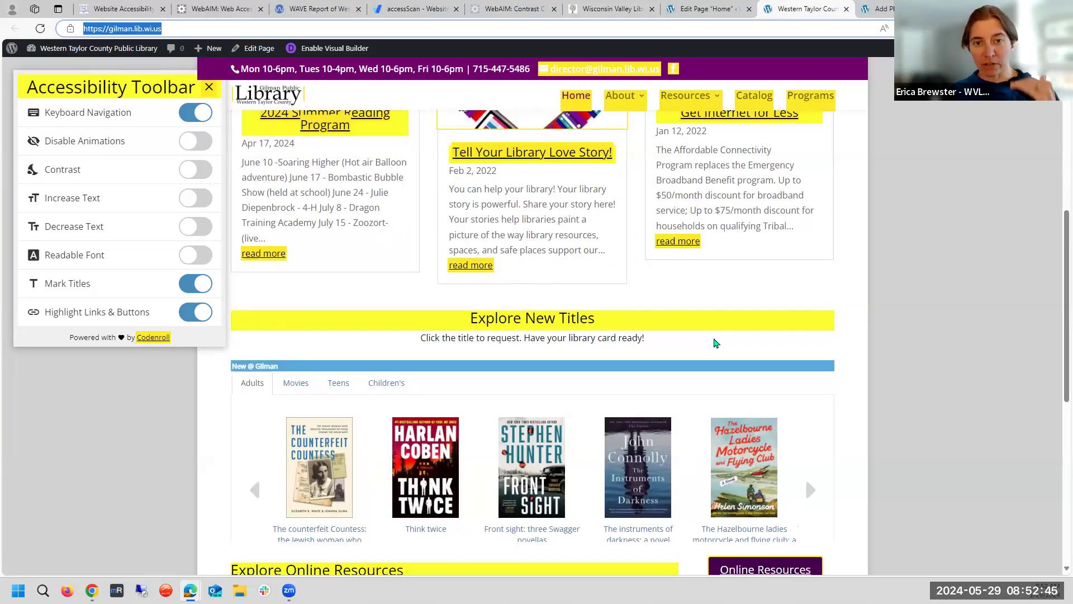
{"action": "scroll", "coordinate": [715, 342], "scroll_direction": "down", "scroll_amount": 4}
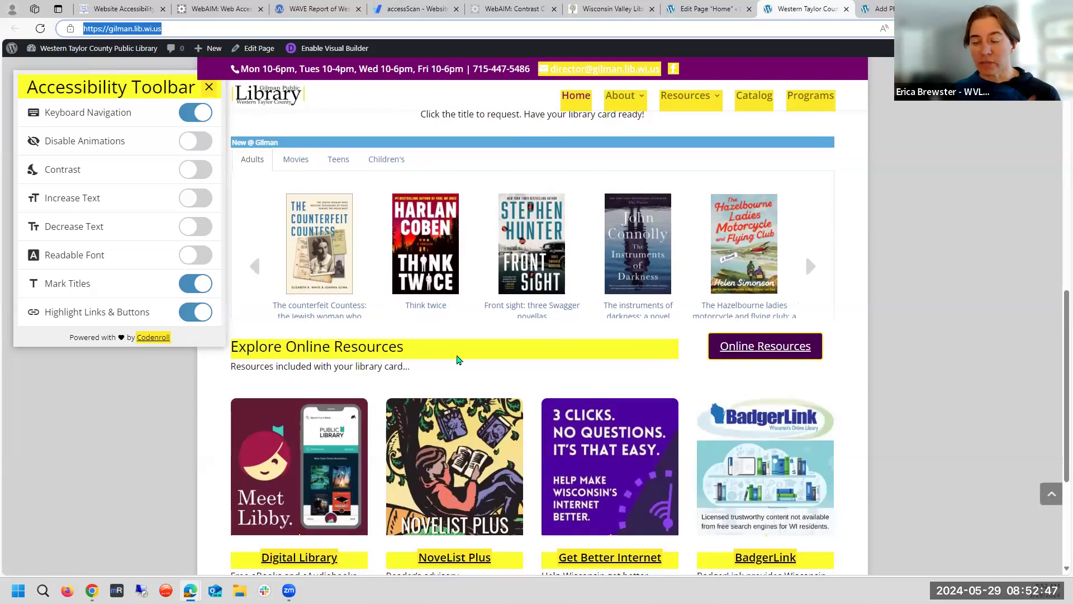
{"action": "scroll", "coordinate": [459, 360], "scroll_direction": "up", "scroll_amount": 10}
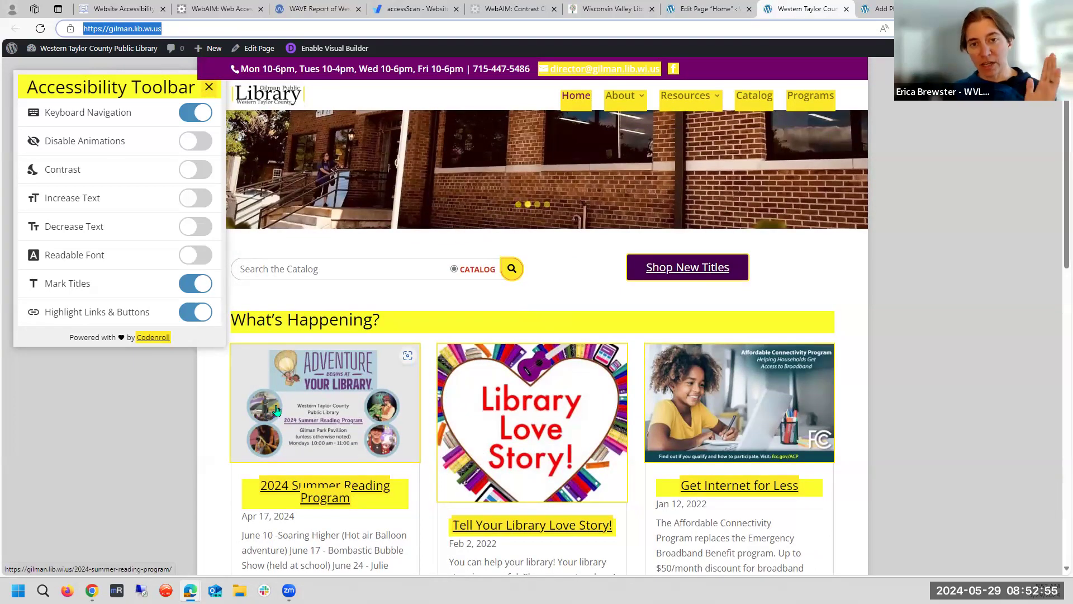
{"action": "scroll", "coordinate": [288, 402], "scroll_direction": "down", "scroll_amount": 3}
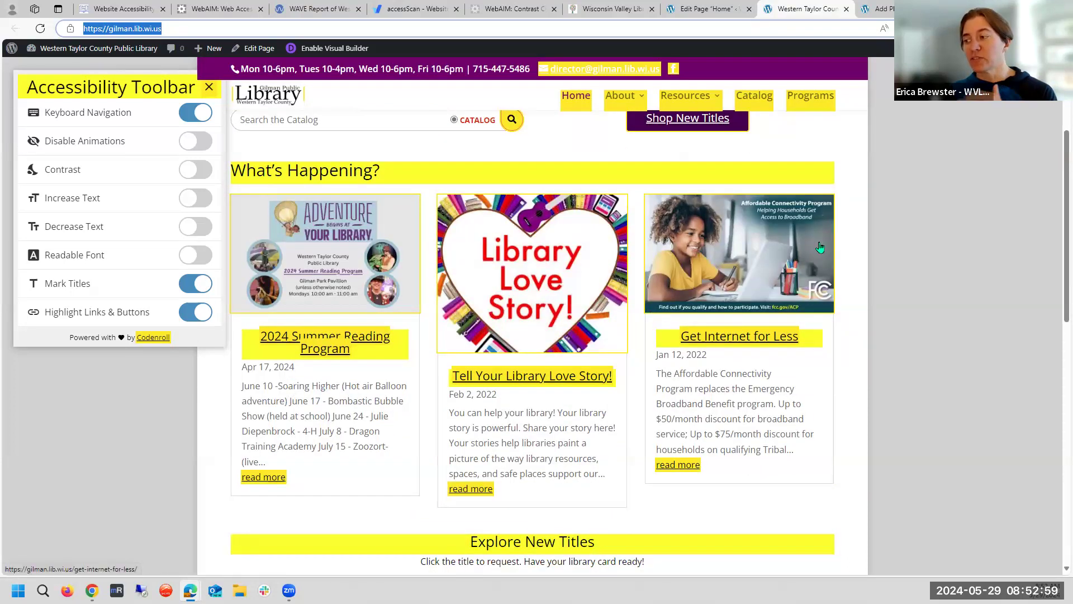
{"action": "scroll", "coordinate": [782, 334], "scroll_direction": "down", "scroll_amount": 3}
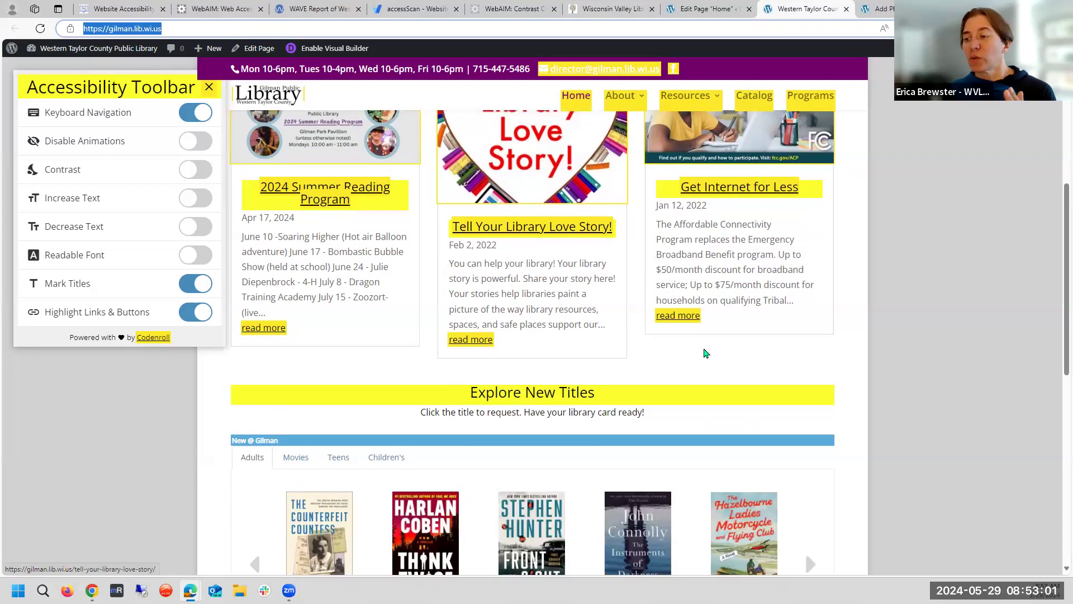
{"action": "scroll", "coordinate": [469, 397], "scroll_direction": "down", "scroll_amount": 4}
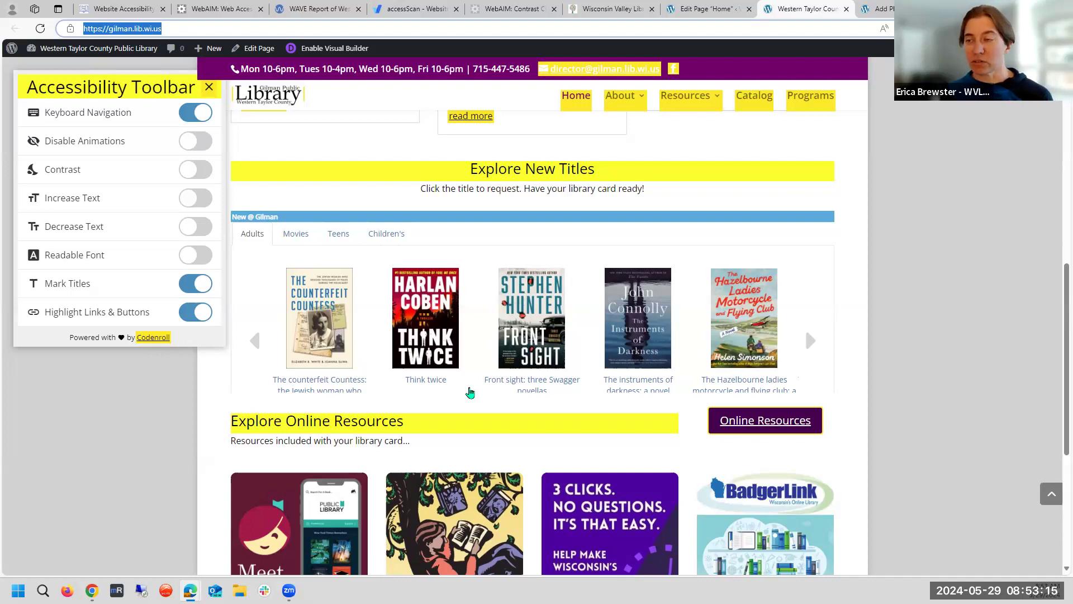
{"action": "scroll", "coordinate": [470, 393], "scroll_direction": "up", "scroll_amount": 10}
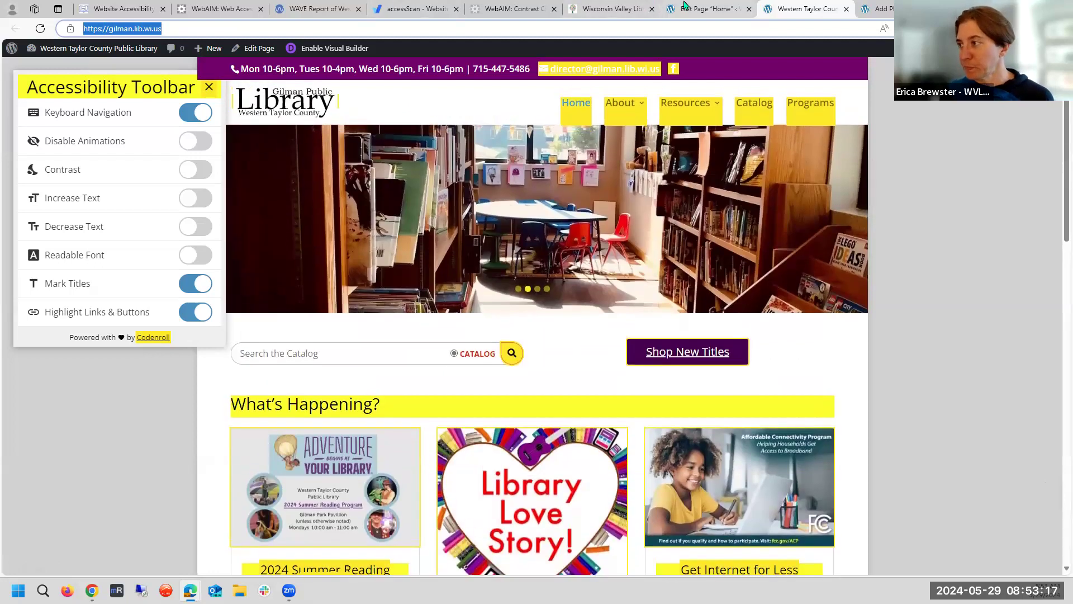
- Consult the contrast, text and link guidelines in the WebAIM Web Accessibility for Designers infographic
{"action": "left_click", "coordinate": [684, 6]}
{"action": "left_click", "coordinate": [207, 7]}
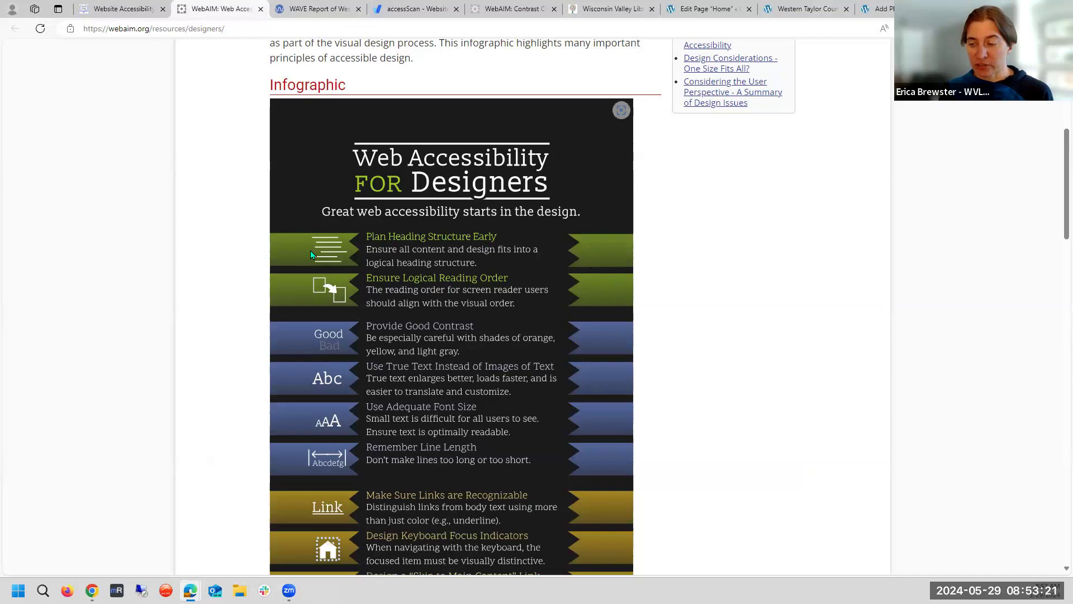
{"action": "scroll", "coordinate": [164, 294], "scroll_direction": "down", "scroll_amount": 1}
{"action": "scroll", "coordinate": [293, 252], "scroll_direction": "down", "scroll_amount": 2}
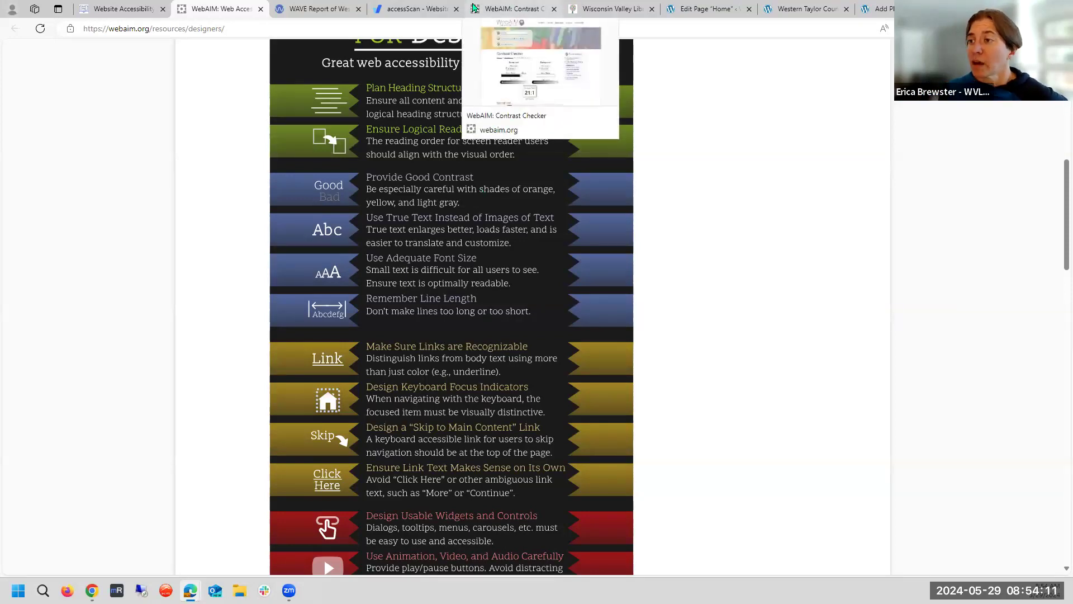
- On the library homepage, turn off Keyboard Navigation, Mark Titles and Highlight Links & Buttons, and enable Contrast in the Accessibility Toolbar
{"action": "left_click", "coordinate": [799, 9]}
{"action": "left_click", "coordinate": [190, 112]}
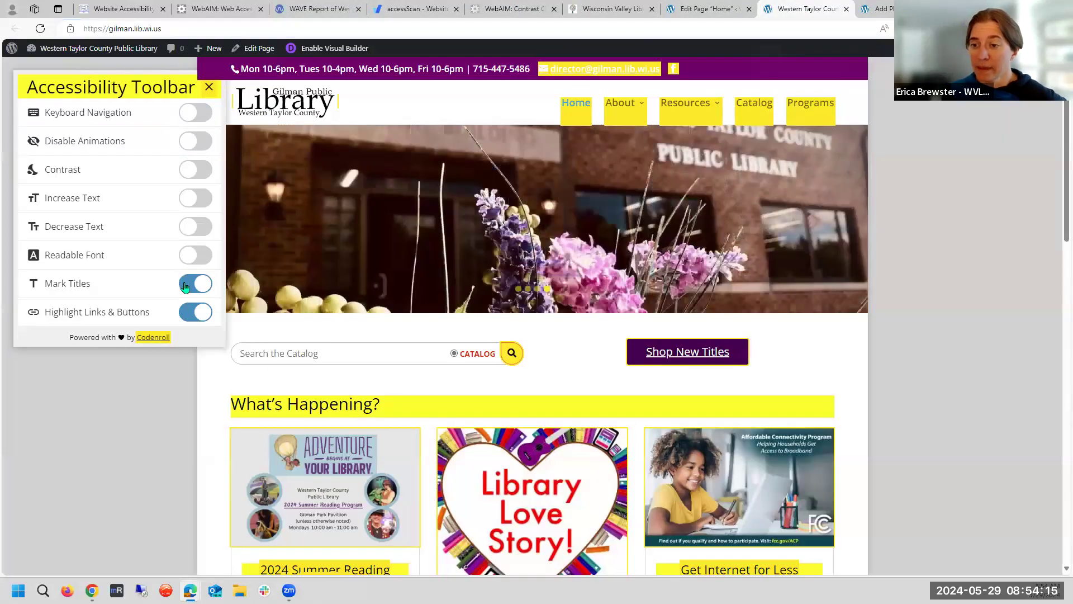
{"action": "left_click", "coordinate": [188, 283]}
{"action": "left_click", "coordinate": [187, 312]}
{"action": "left_click", "coordinate": [196, 170]}
{"action": "scroll", "coordinate": [104, 334], "scroll_direction": "down", "scroll_amount": 4}
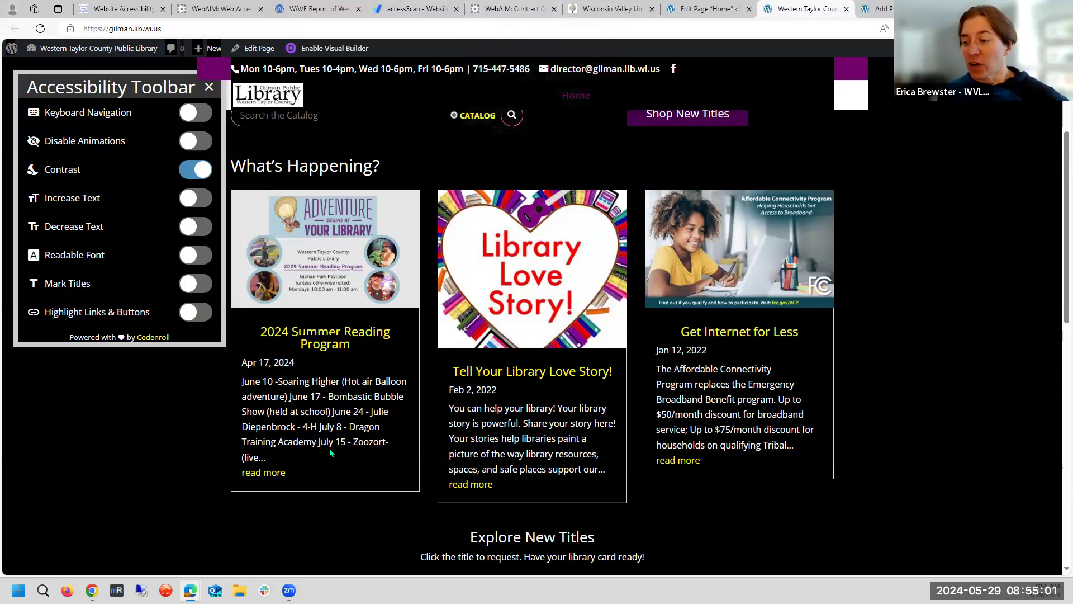
- Consult the WebAIM Contrast Checker and review its WCAG results for black text on a white background
{"action": "left_click", "coordinate": [530, 7]}
{"action": "left_click", "coordinate": [291, 33]}
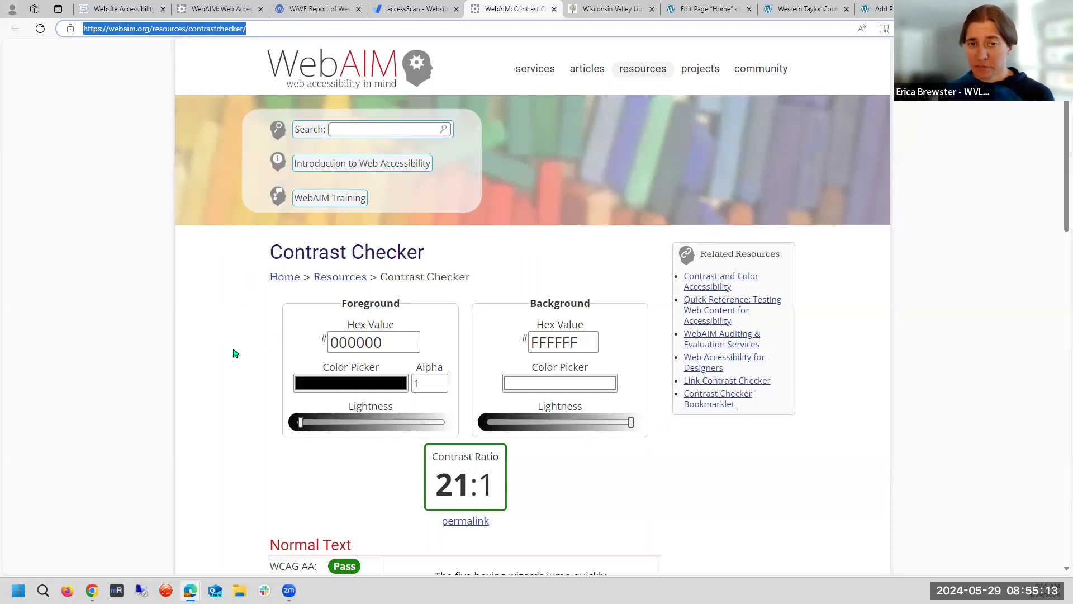
{"action": "scroll", "coordinate": [719, 461], "scroll_direction": "down", "scroll_amount": 1}
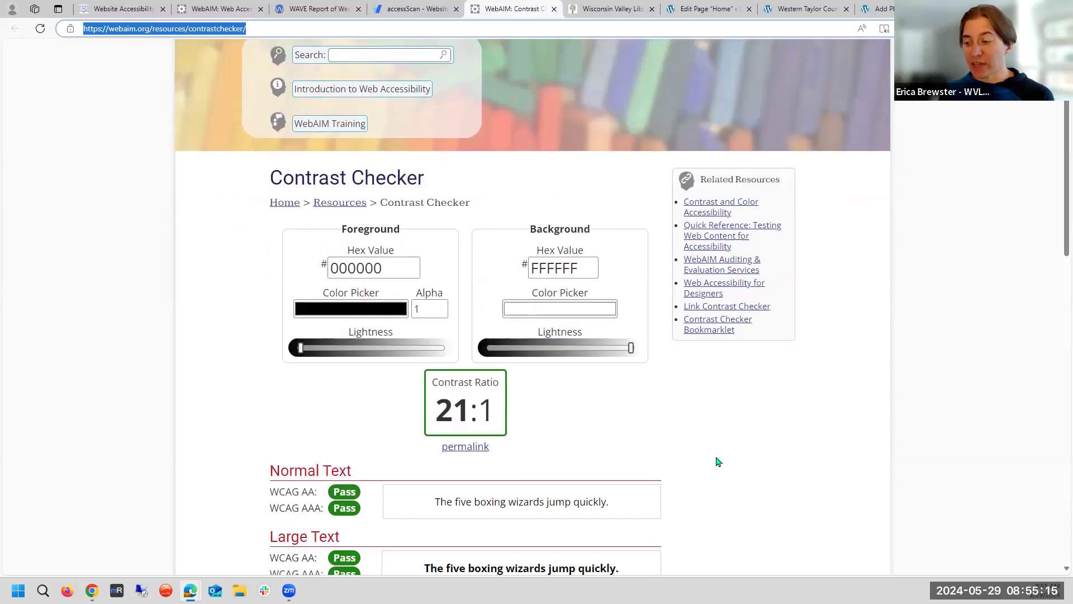
{"action": "left_click", "coordinate": [394, 271]}
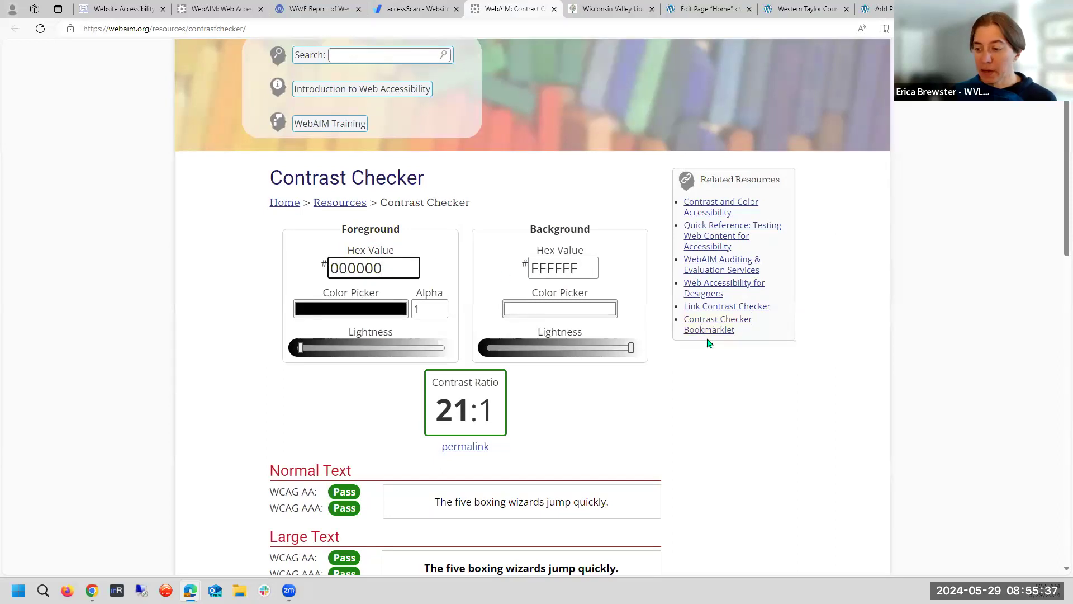
{"action": "scroll", "coordinate": [710, 340], "scroll_direction": "down", "scroll_amount": 3}
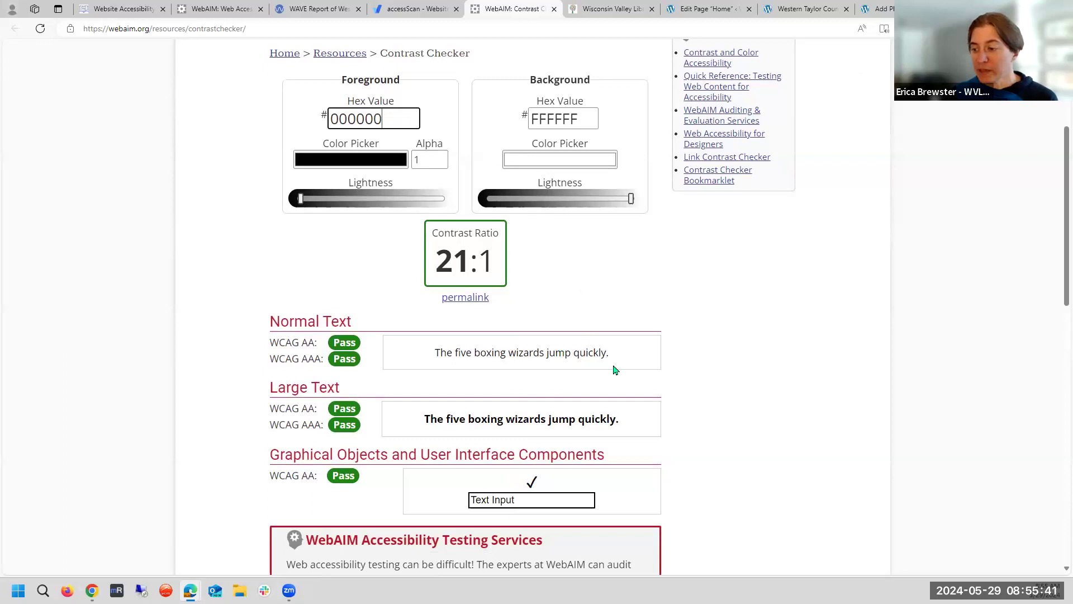
{"action": "scroll", "coordinate": [614, 369], "scroll_direction": "down", "scroll_amount": 1}
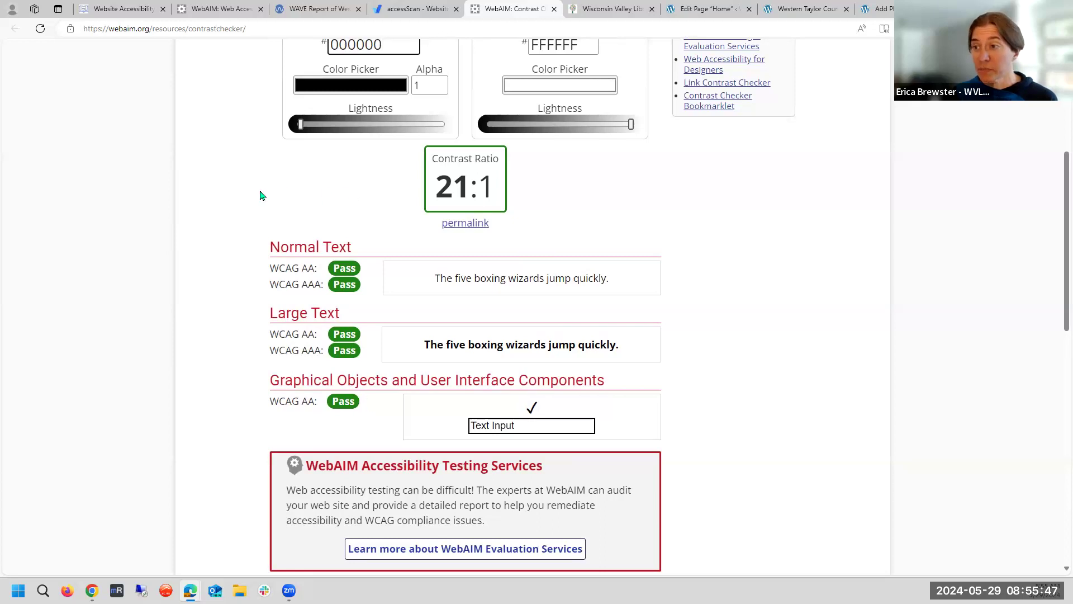
{"action": "scroll", "coordinate": [258, 199], "scroll_direction": "up", "scroll_amount": 1}
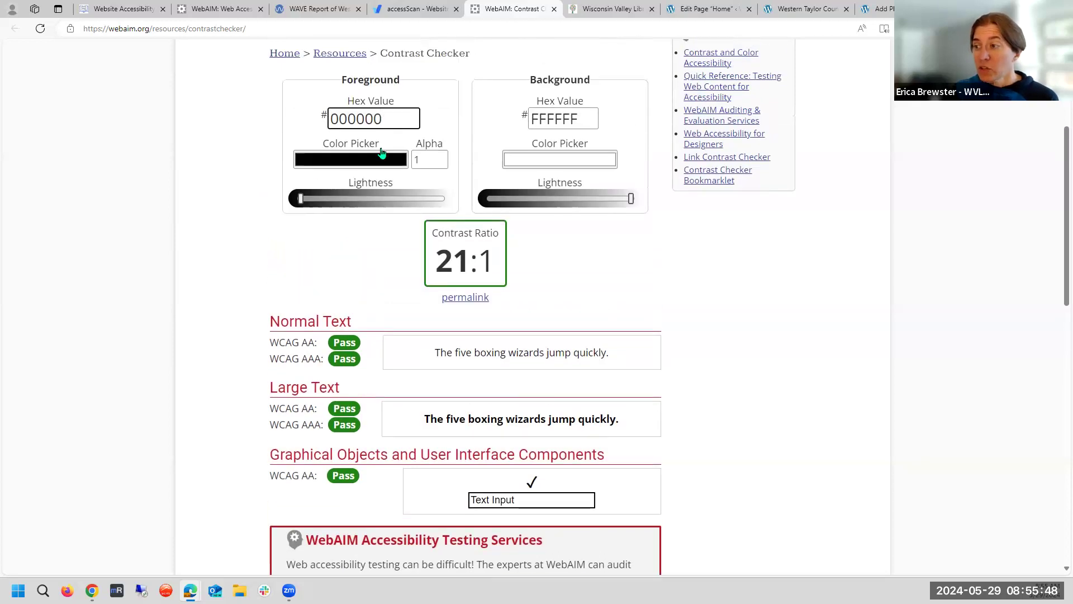
- Set the Contrast Checker's background to 000000 and its foreground to FFFFFF
{"action": "left_click", "coordinate": [537, 160]}
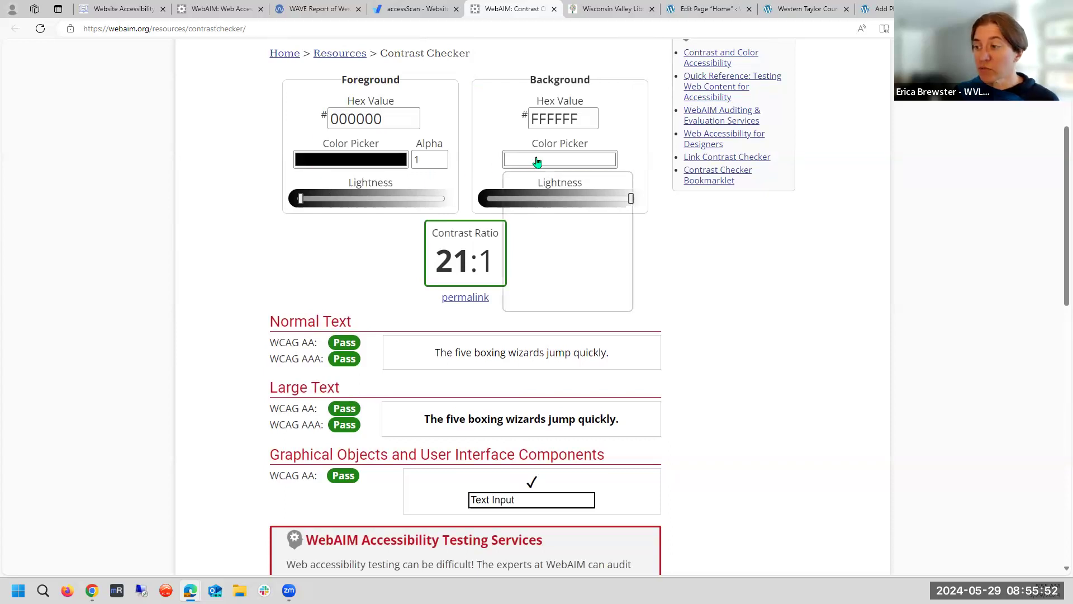
{"action": "left_click", "coordinate": [587, 117]}
{"action": "type", "text": "000000"}
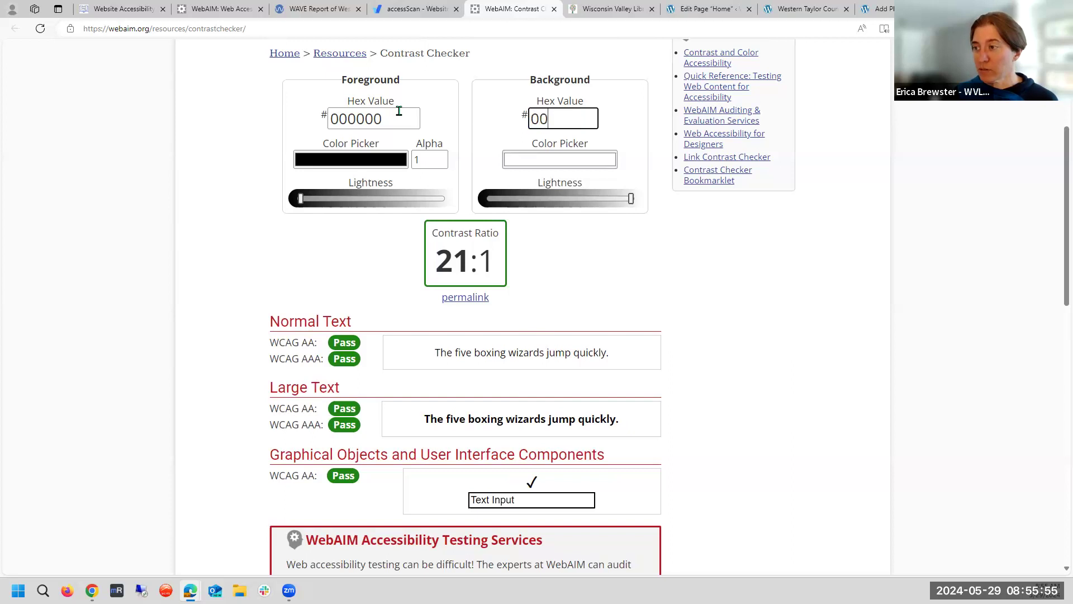
{"action": "left_click", "coordinate": [387, 118]}
{"action": "type", "text": "FFFFFF"}
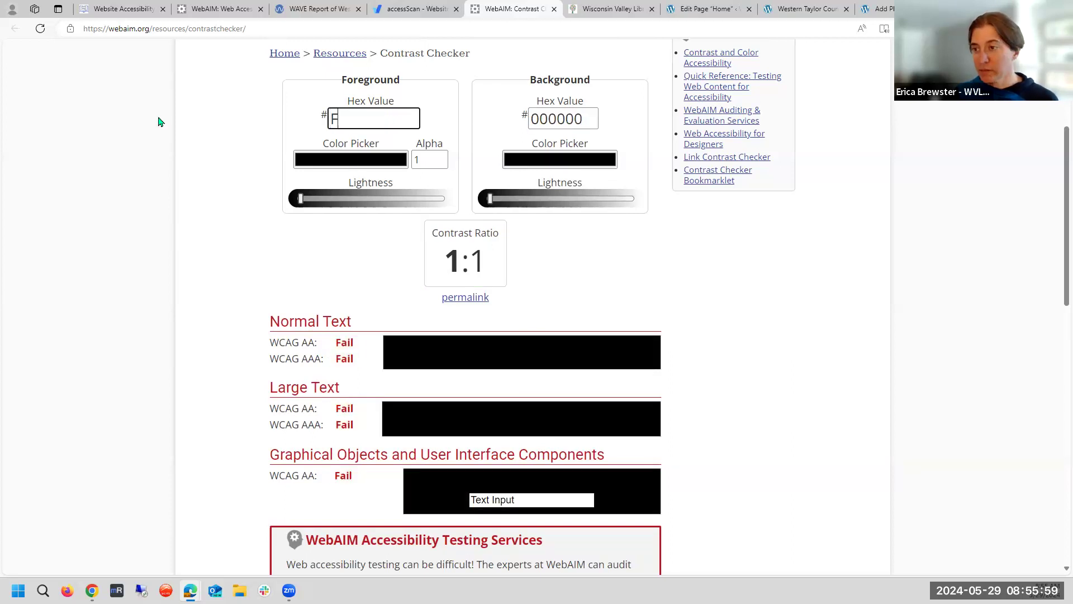
{"action": "left_click", "coordinate": [271, 207]}
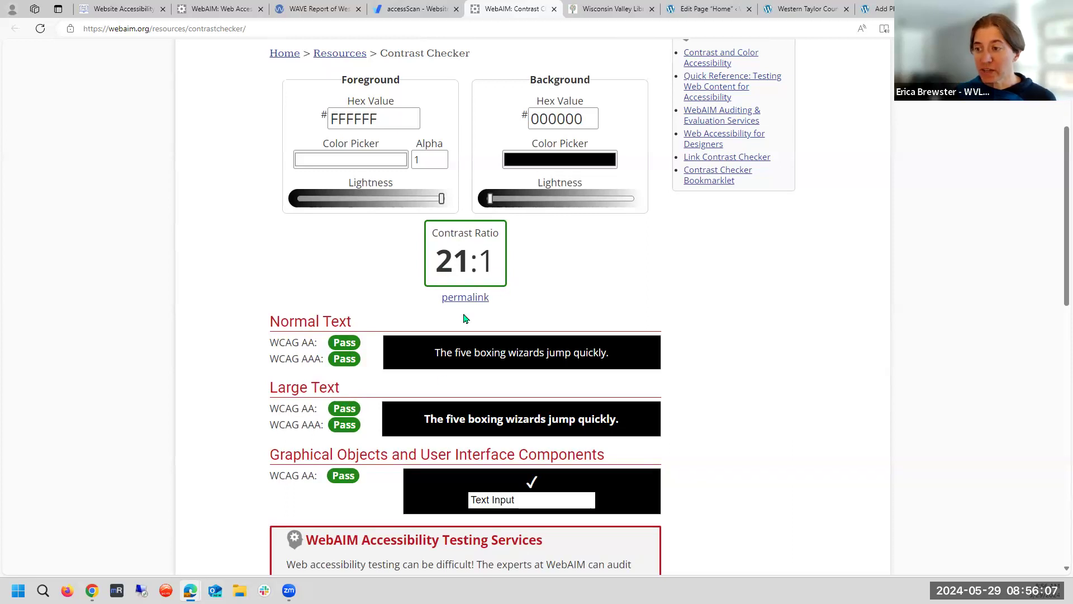
- Choose the bright yellow F8FB18 as the foreground color against the black background
{"action": "left_click", "coordinate": [357, 164]}
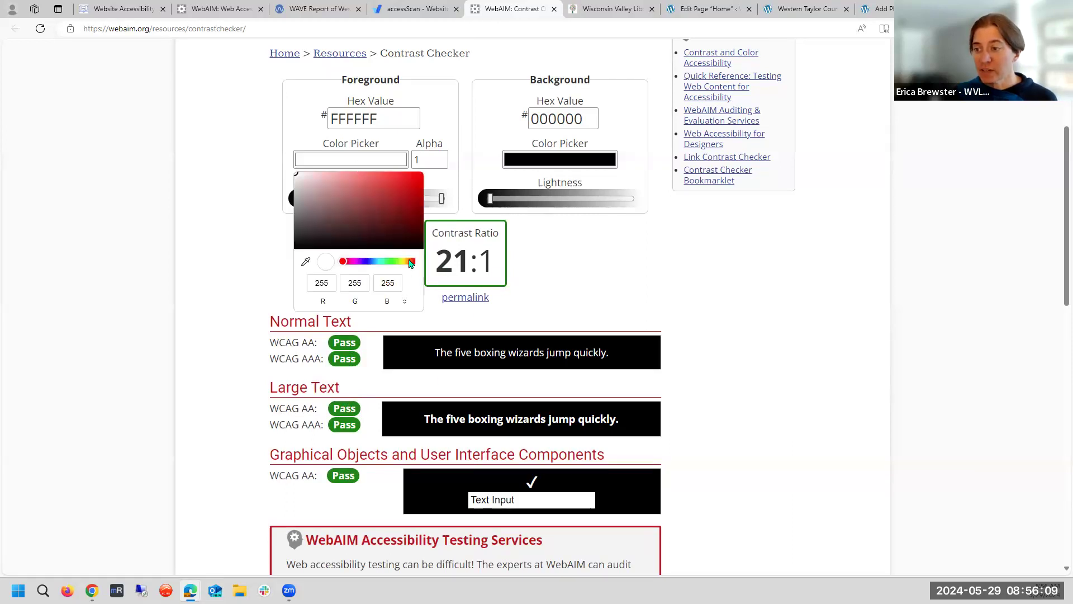
{"action": "left_click", "coordinate": [408, 261]}
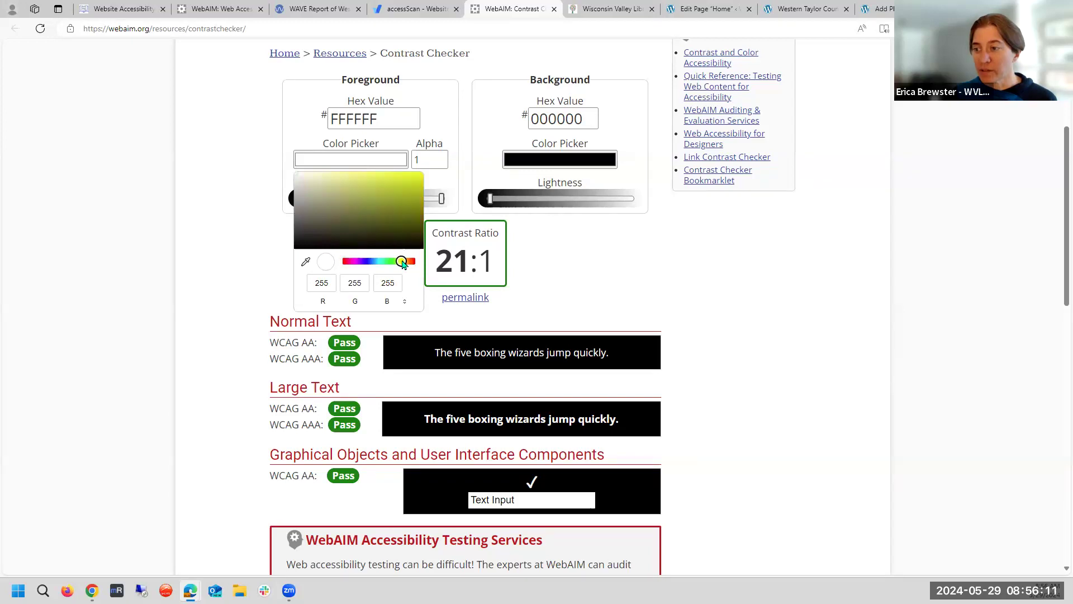
{"action": "left_click_drag", "start_coordinate": [403, 263], "coordinate": [403, 263]}
{"action": "left_click", "coordinate": [411, 176]}
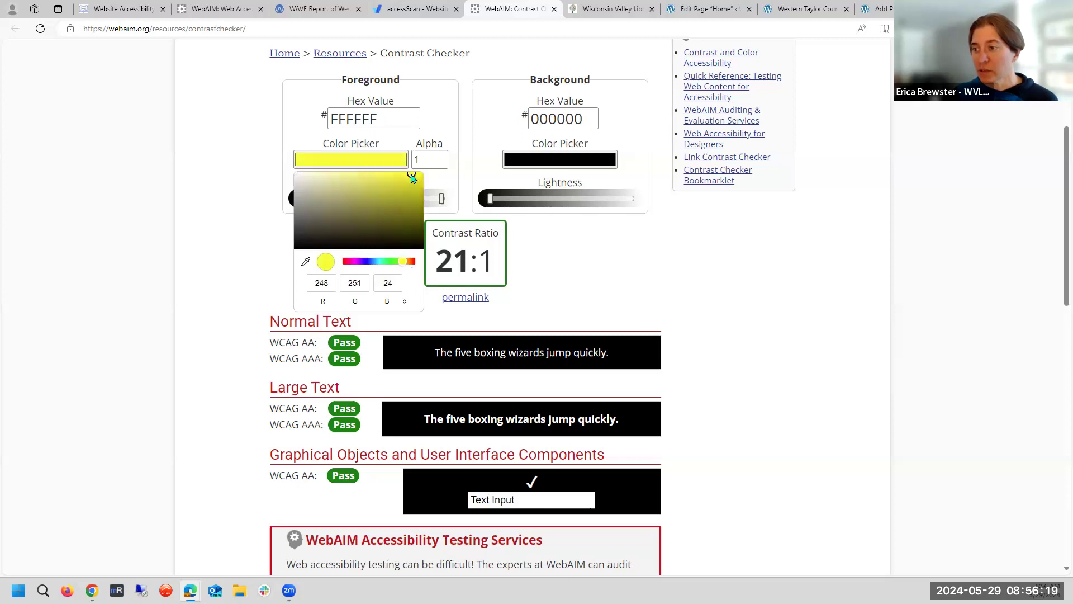
{"action": "left_click", "coordinate": [563, 240]}
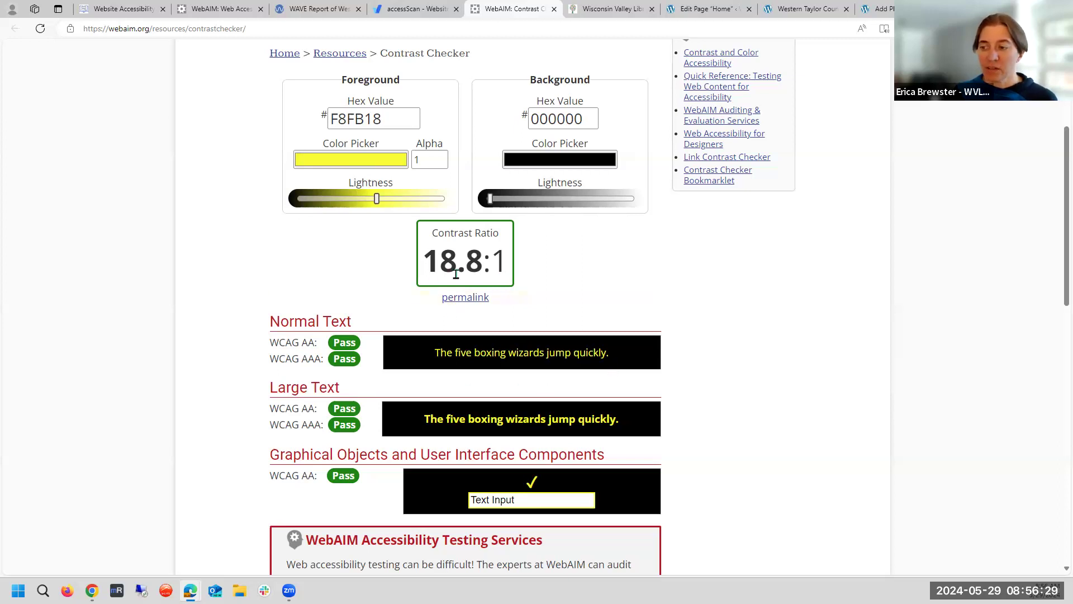
- Adjust the foreground's lightness to the gray 9C9C9C, and replace it with the yellow F8F00D
{"action": "left_click_drag", "start_coordinate": [375, 198], "coordinate": [382, 167]}
{"action": "left_click", "coordinate": [369, 162]}
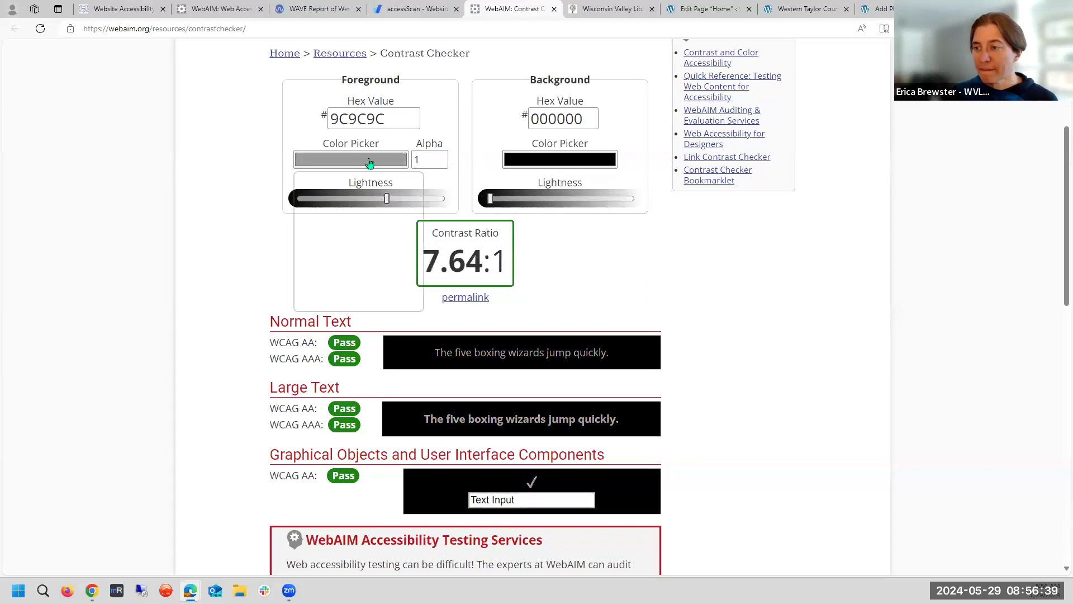
{"action": "left_click", "coordinate": [403, 261]}
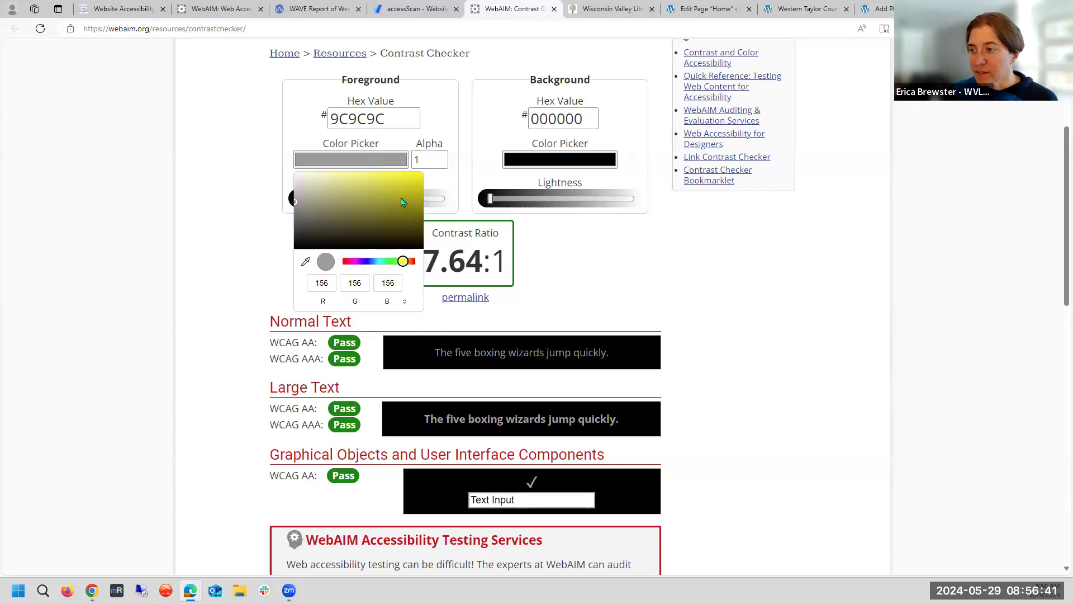
{"action": "left_click", "coordinate": [416, 177]}
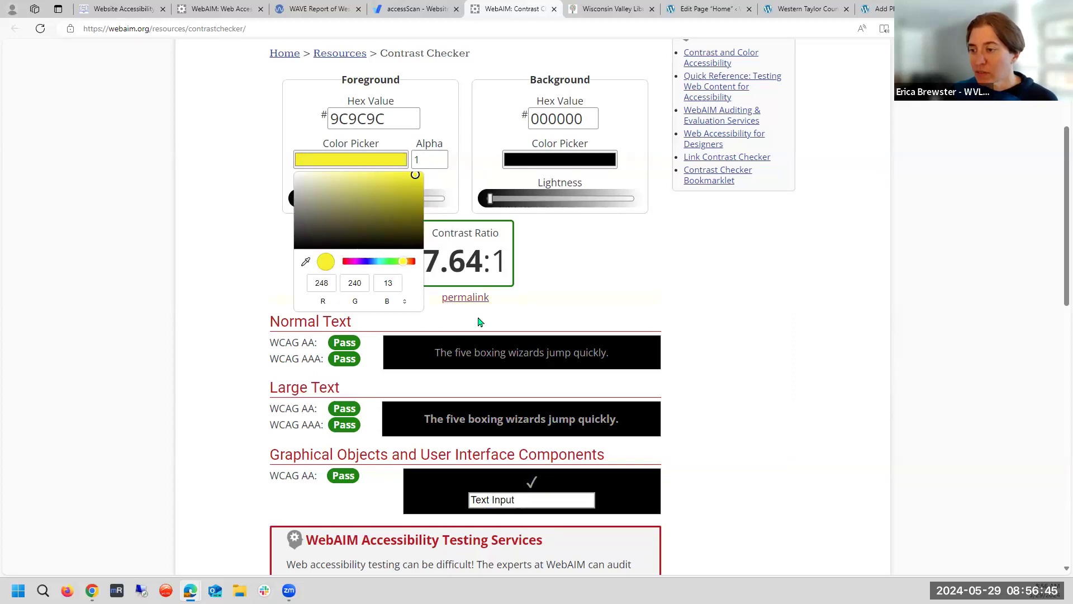
{"action": "left_click", "coordinate": [596, 289]}
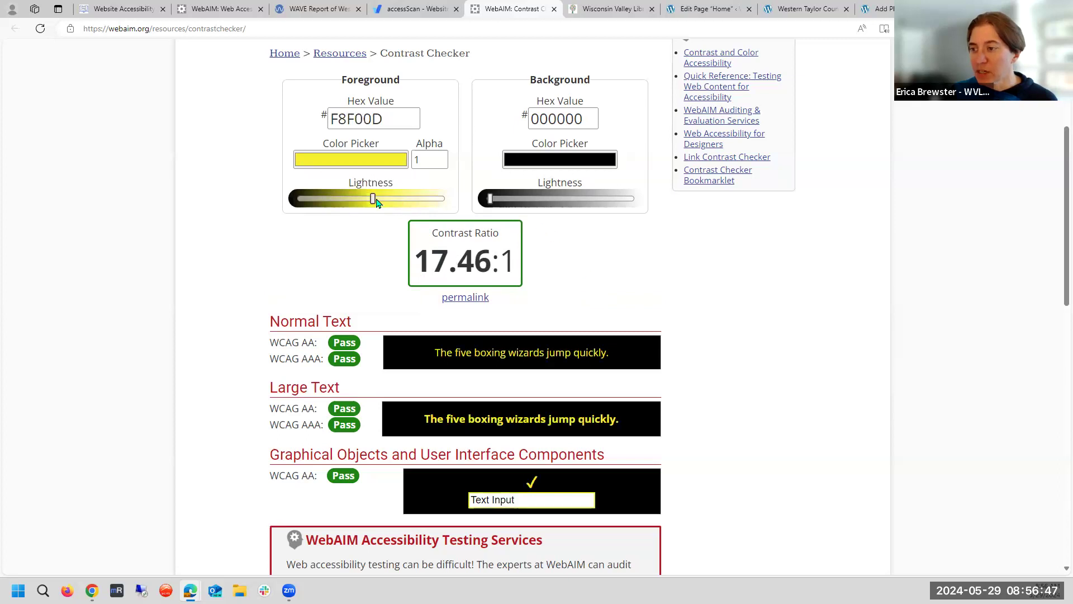
- Darken the yellow foreground by reducing its lightness, first to 8B870E and further to 75710B
{"action": "mouse_move", "coordinate": [362, 199]}
{"action": "left_mouse_down"}
{"action": "mouse_move", "coordinate": [321, 199]}
{"action": "mouse_move", "coordinate": [358, 199]}
{"action": "mouse_move", "coordinate": [343, 199]}
{"action": "left_mouse_up"}
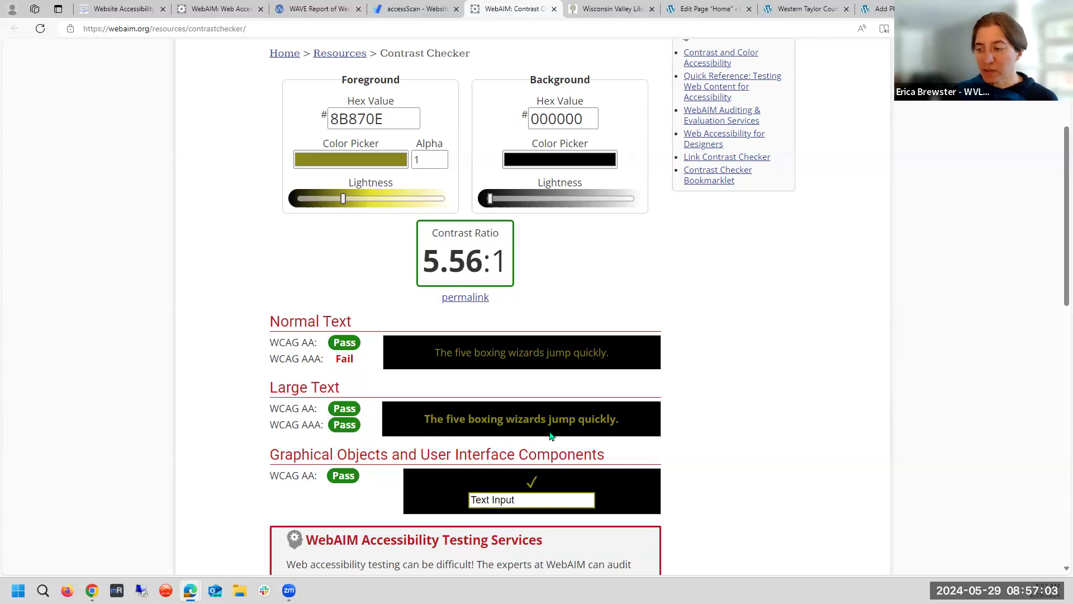
{"action": "left_click_drag", "start_coordinate": [341, 197], "coordinate": [336, 198]}
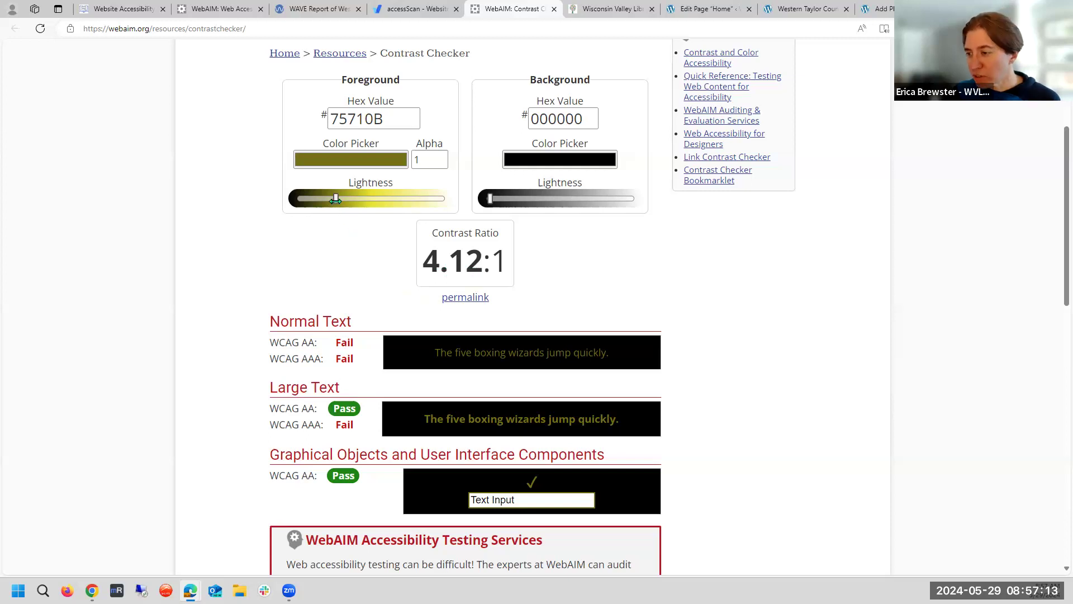
- Raise the yellow foreground's lightness slightly to 7E7A0C
{"action": "left_click_drag", "start_coordinate": [336, 199], "coordinate": [340, 199]}
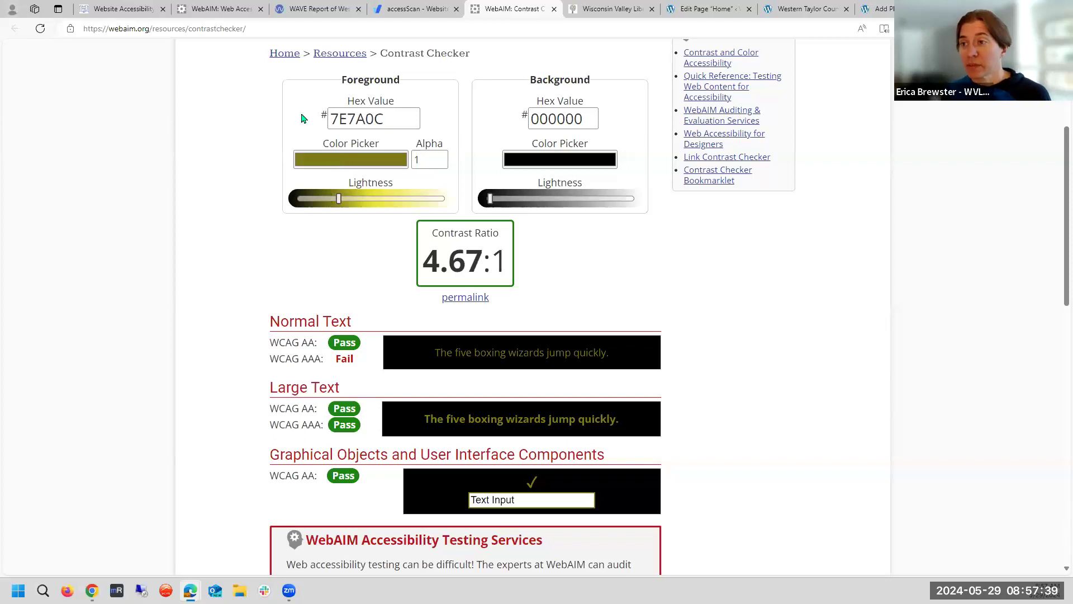
- Return to the WAVE report of gilman.lib.wi.us, view its contrast results and select one of the flagged contrast errors
{"action": "left_click", "coordinate": [347, 7]}
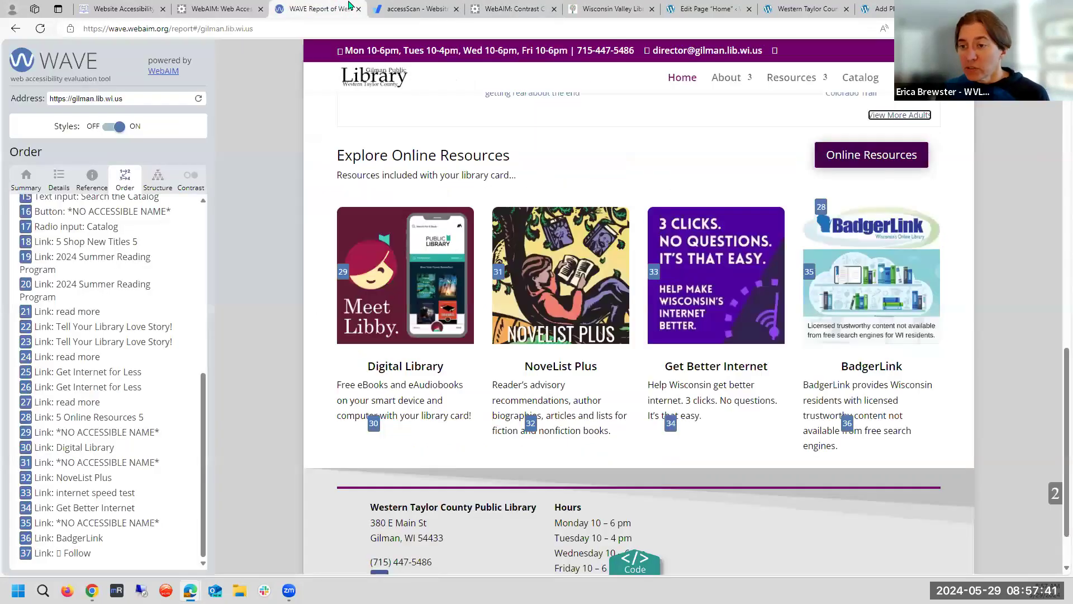
{"action": "left_click", "coordinate": [26, 178]}
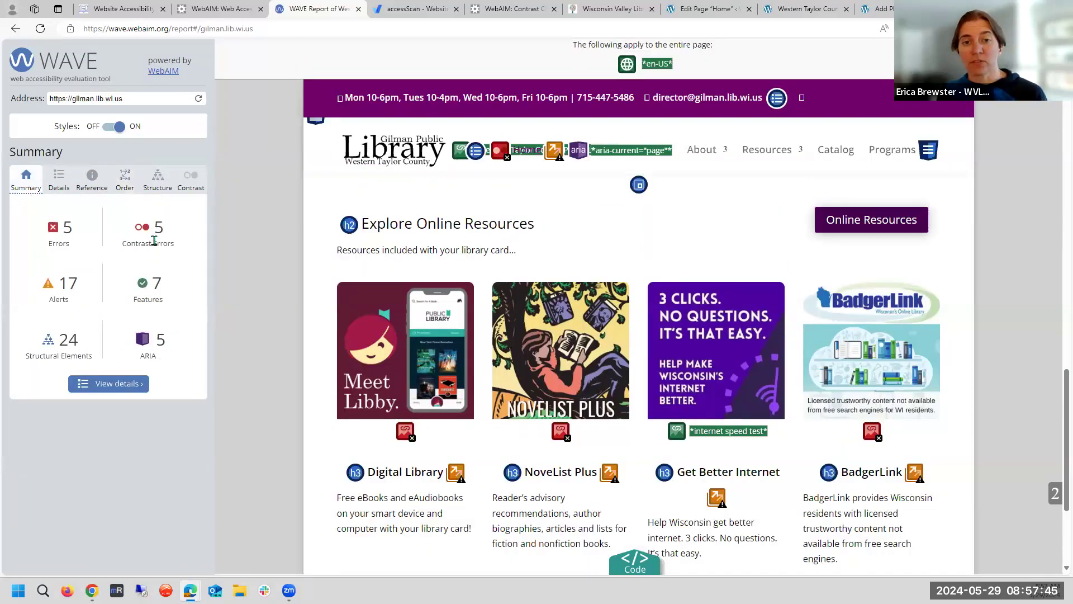
{"action": "left_click", "coordinate": [193, 187]}
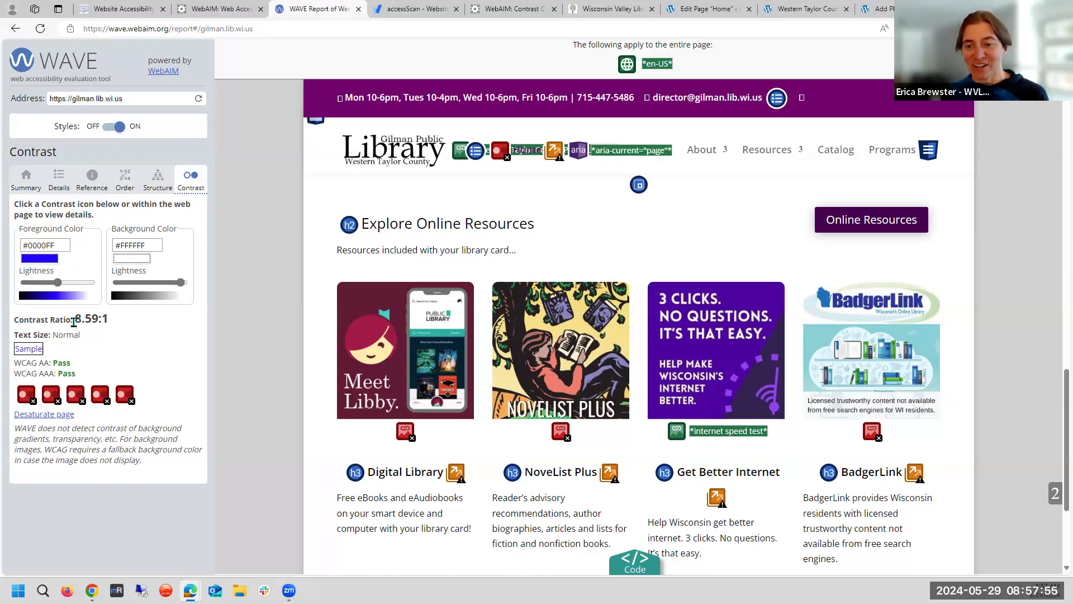
{"action": "scroll", "coordinate": [286, 402], "scroll_direction": "down", "scroll_amount": 1}
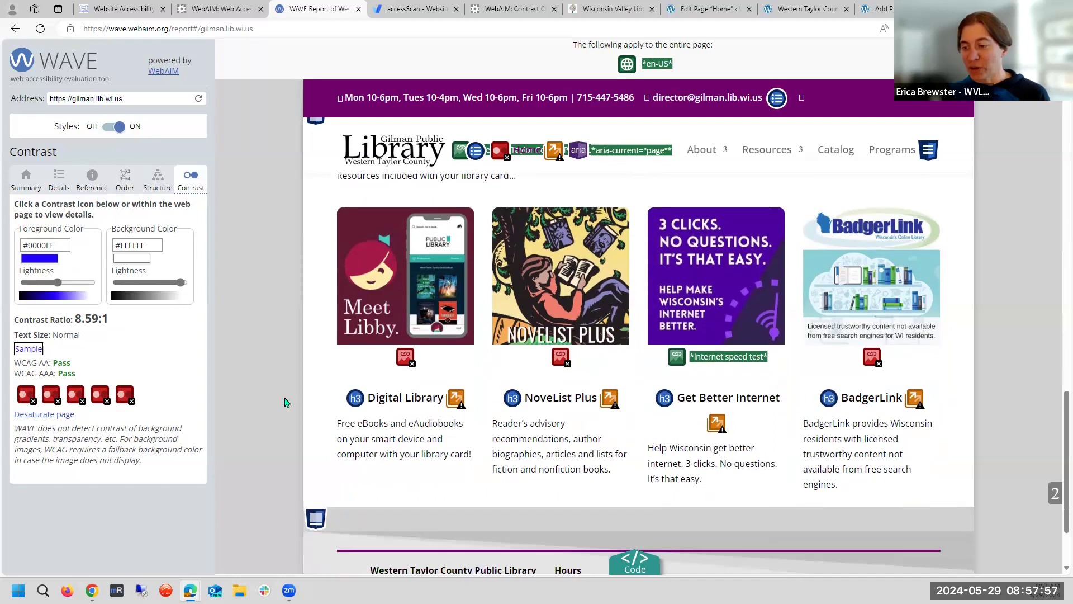
{"action": "scroll", "coordinate": [285, 402], "scroll_direction": "up", "scroll_amount": 2}
{"action": "left_click", "coordinate": [82, 397]}
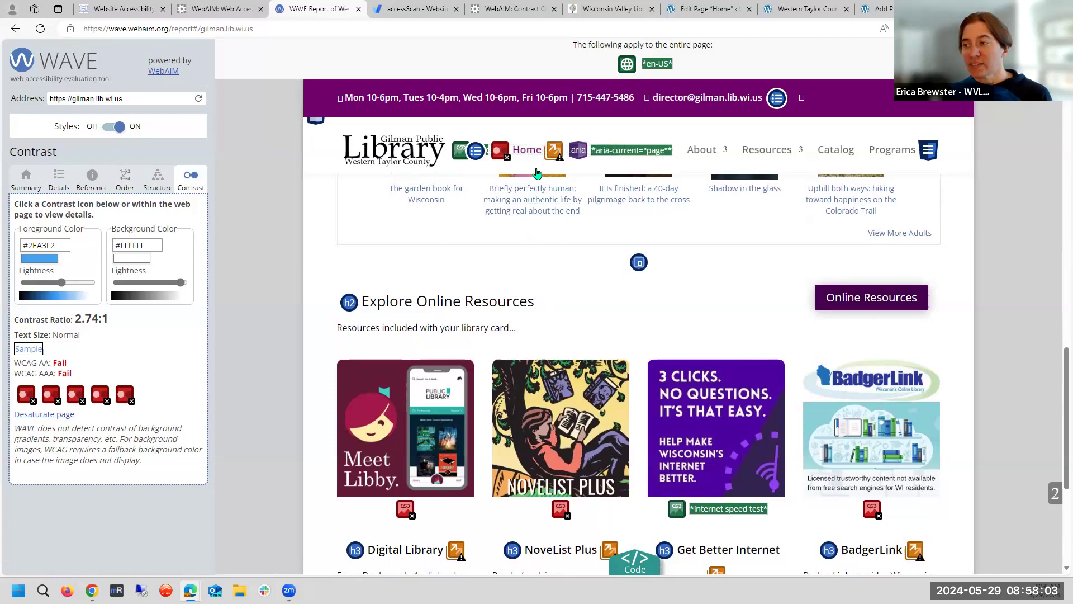
- Go through the flagged contrast errors and locate the affected elements among the news posts on the home page
{"action": "scroll", "coordinate": [571, 297], "scroll_direction": "up", "scroll_amount": 15}
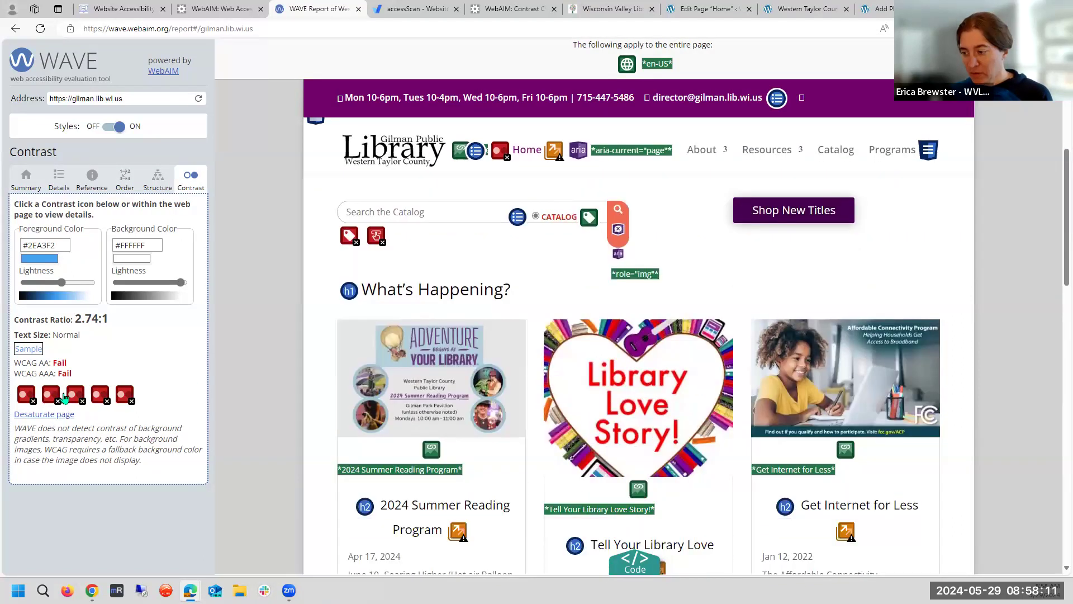
{"action": "left_click", "coordinate": [81, 397]}
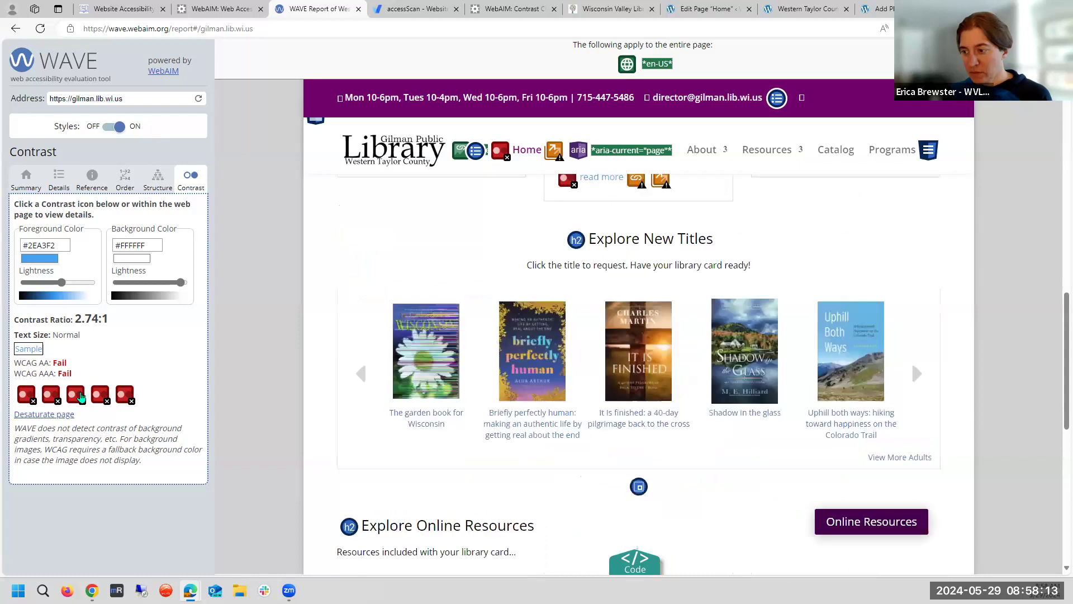
{"action": "left_click", "coordinate": [51, 396]}
{"action": "scroll", "coordinate": [609, 331], "scroll_direction": "down", "scroll_amount": 3}
{"action": "scroll", "coordinate": [609, 330], "scroll_direction": "down", "scroll_amount": 3}
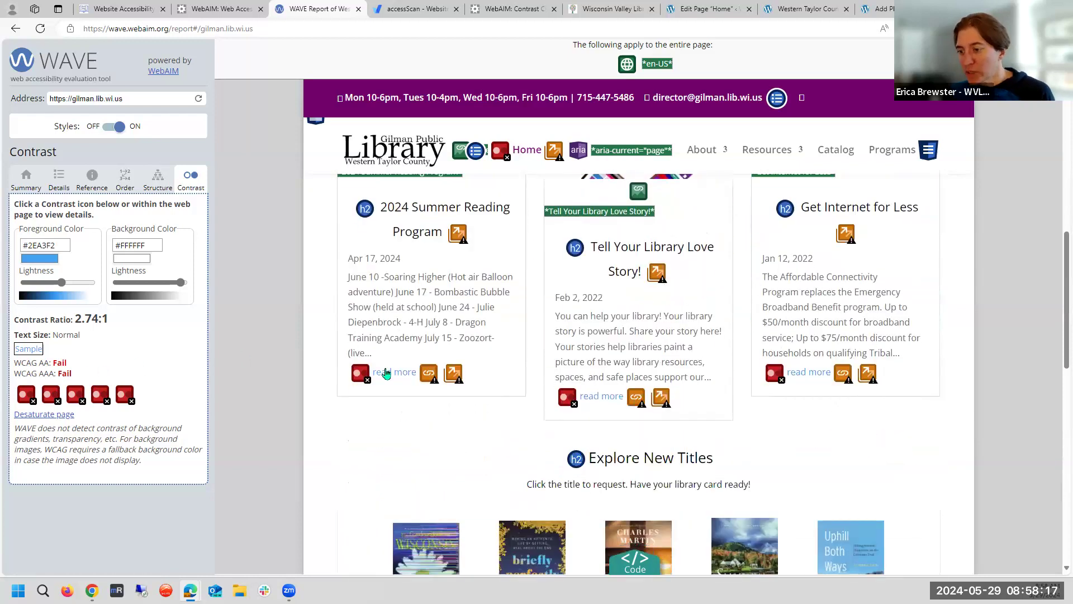
{"action": "left_click", "coordinate": [26, 399]}
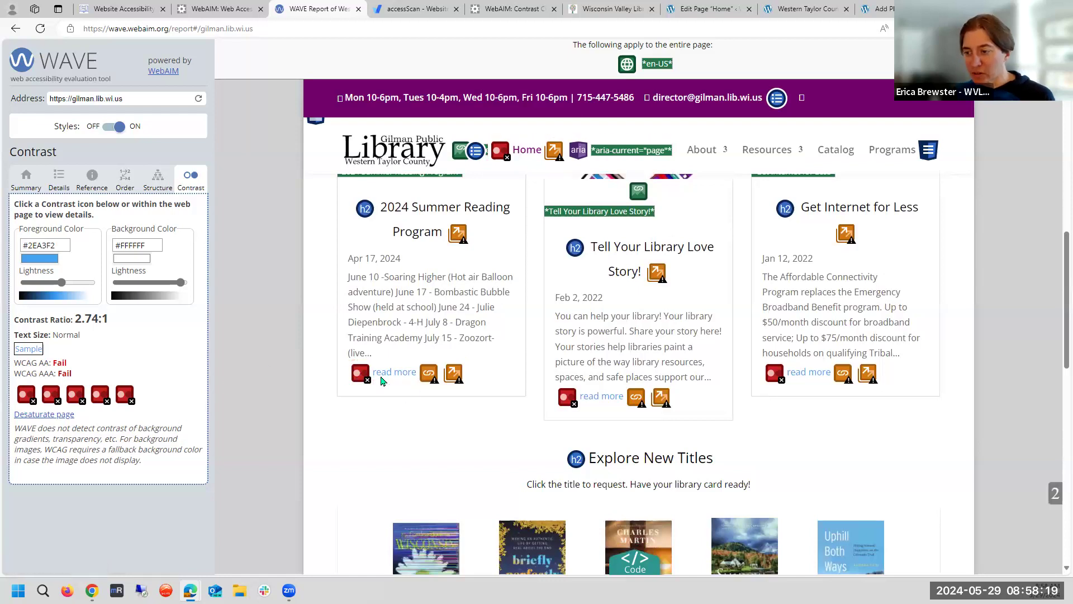
- Inspect the contrast error on the "read more" link of the 2024 Summer Reading Program post
{"action": "left_click", "coordinate": [360, 372]}
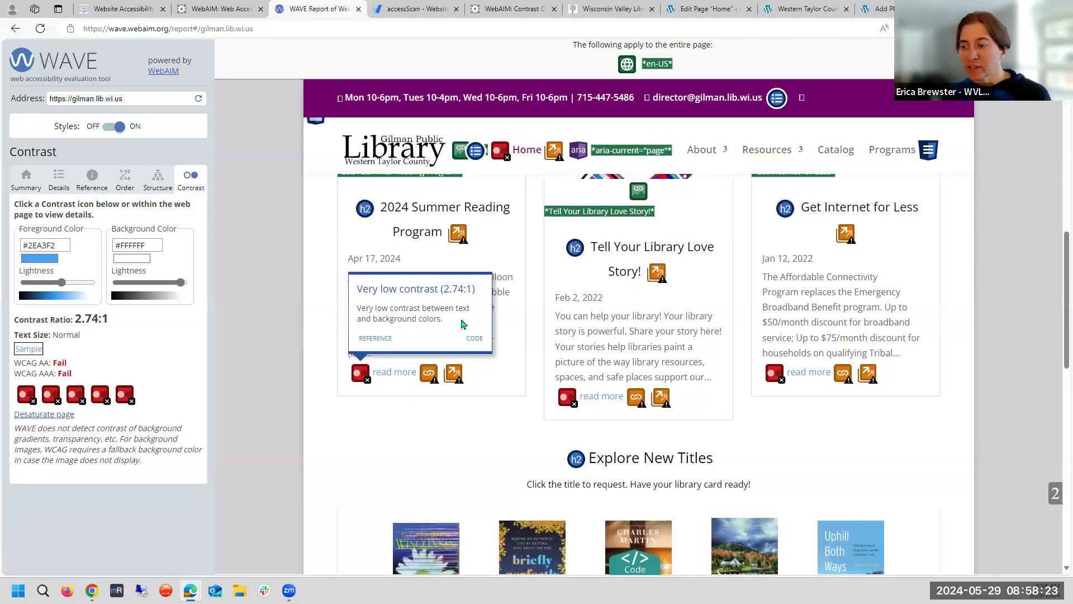
{"action": "left_click_drag", "start_coordinate": [375, 381], "coordinate": [412, 383]}
{"action": "left_click", "coordinate": [373, 390]}
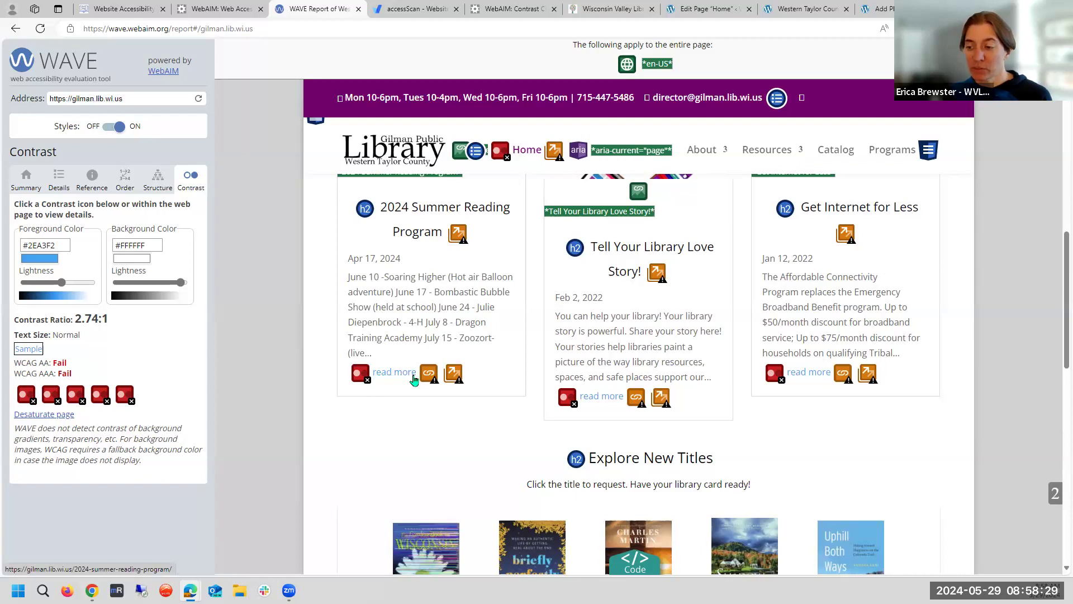
{"action": "left_click", "coordinate": [379, 382]}
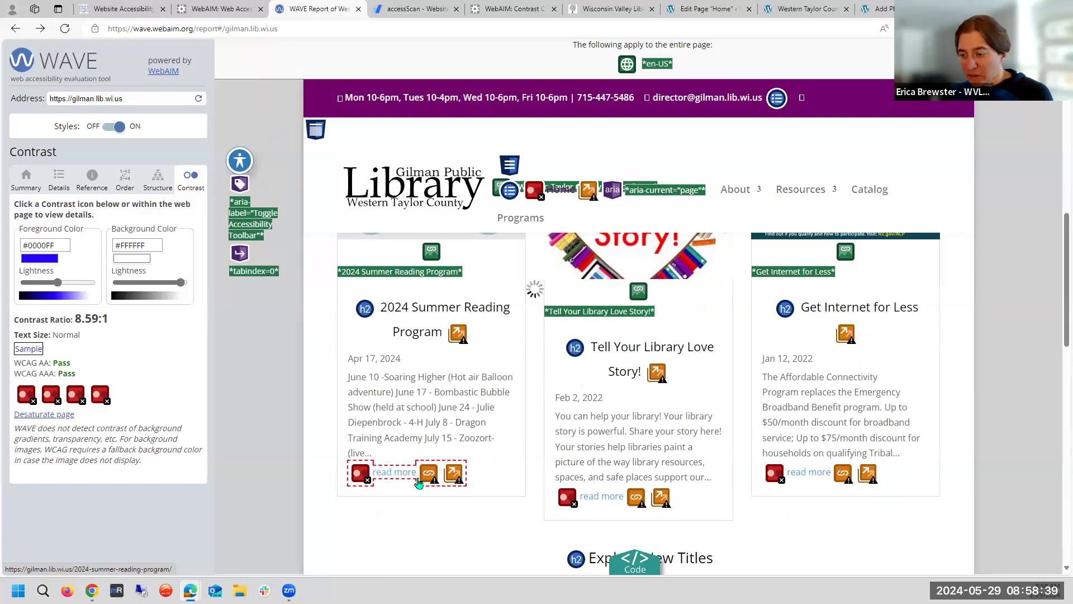
{"action": "left_click", "coordinate": [361, 477]}
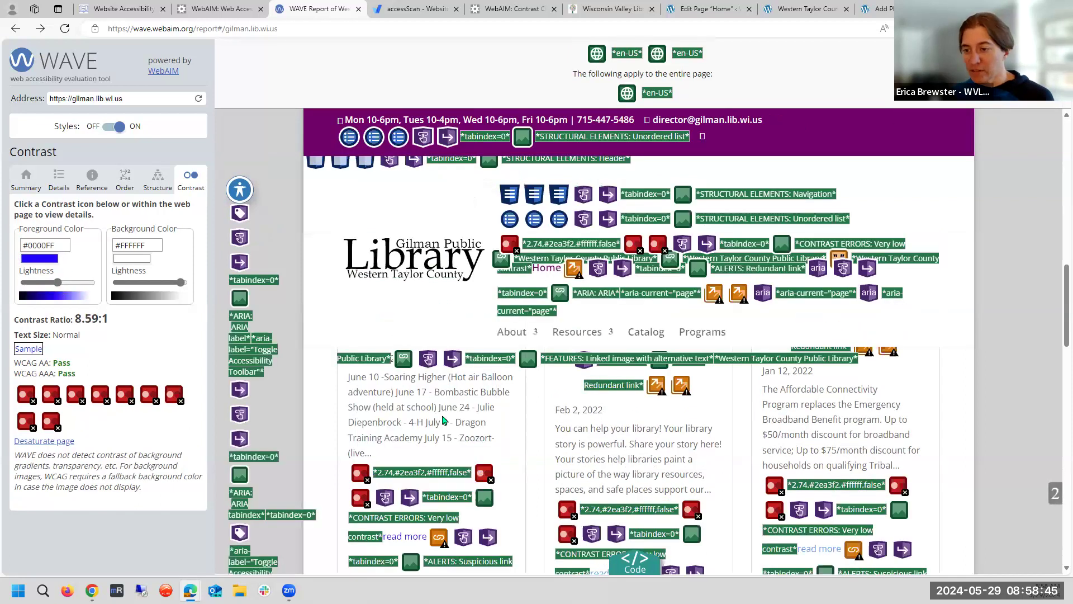
- Reload the WAVE report and darken the Summer Reading Program "read more" link's foreground to 1471B3 and further to 0F5485
{"action": "left_click", "coordinate": [66, 29]}
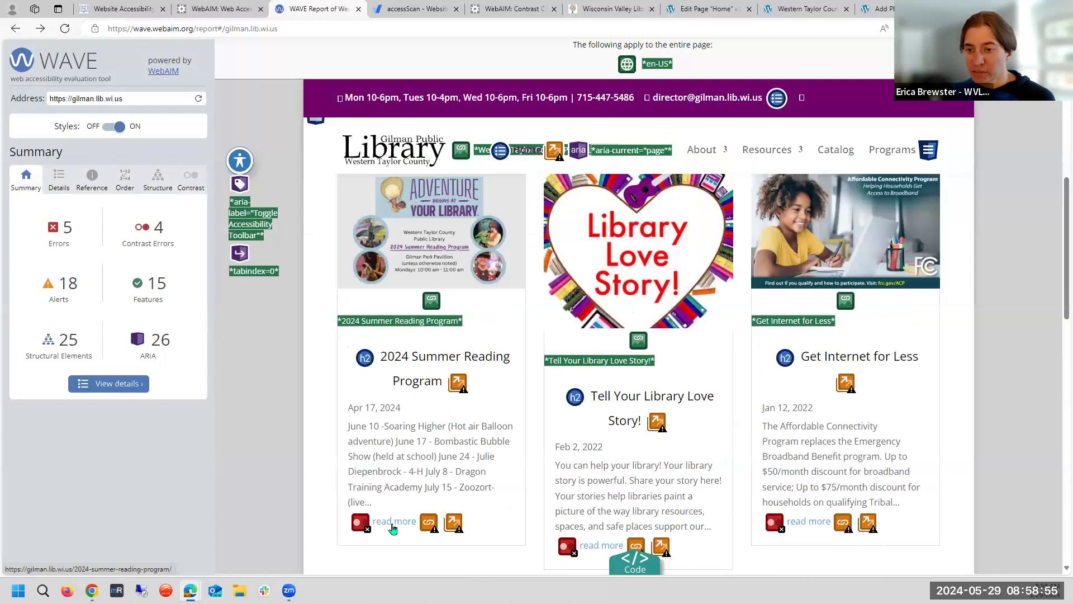
{"action": "left_click", "coordinate": [198, 180]}
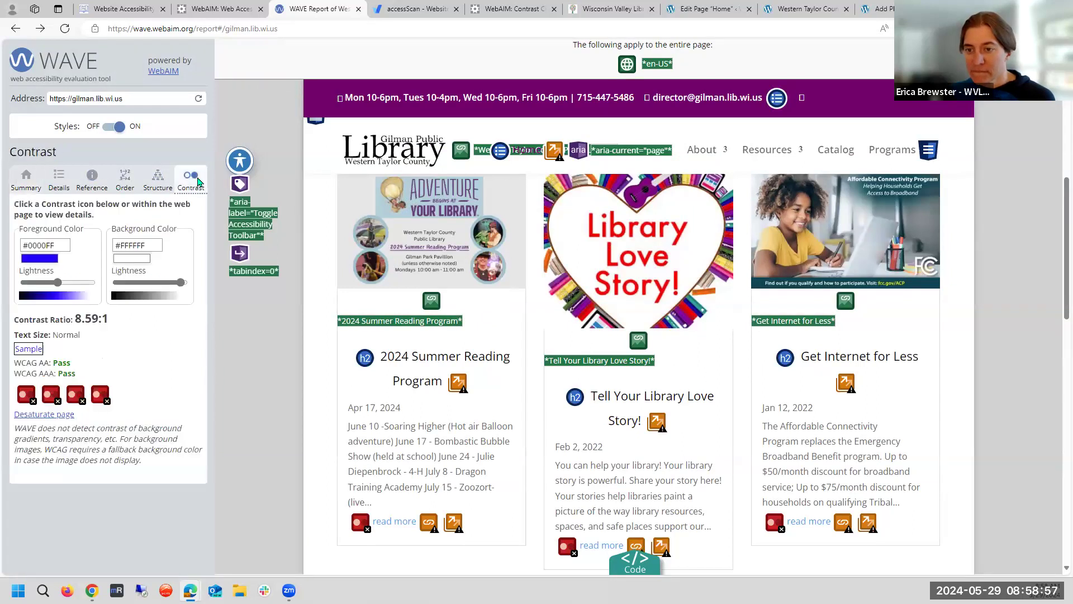
{"action": "left_click", "coordinate": [360, 522]}
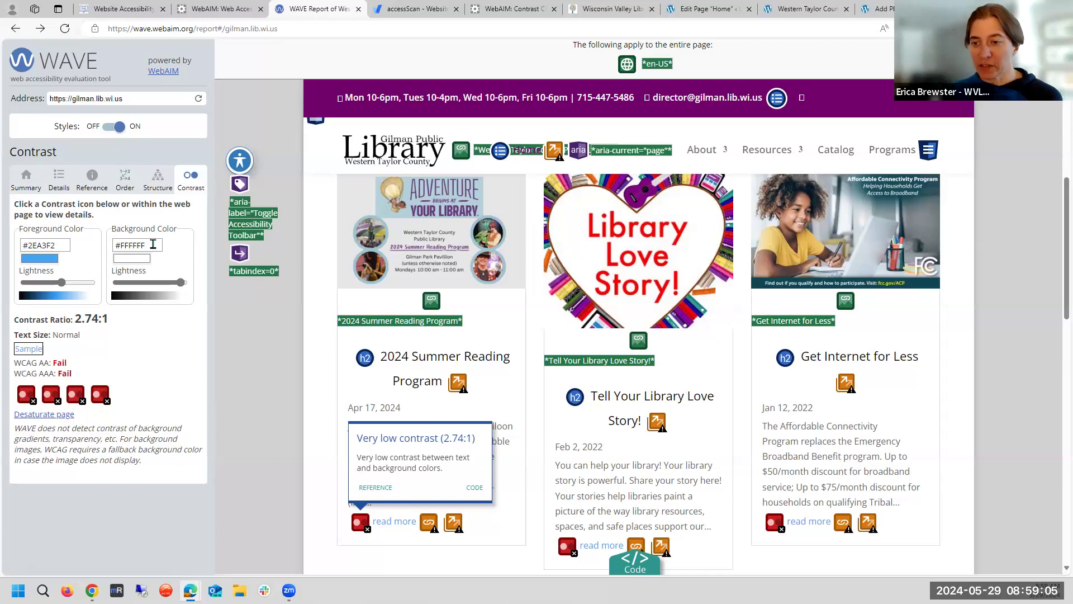
{"action": "mouse_move", "coordinate": [61, 290]}
{"action": "left_mouse_down"}
{"action": "mouse_move", "coordinate": [32, 287]}
{"action": "mouse_move", "coordinate": [52, 286]}
{"action": "left_mouse_up"}
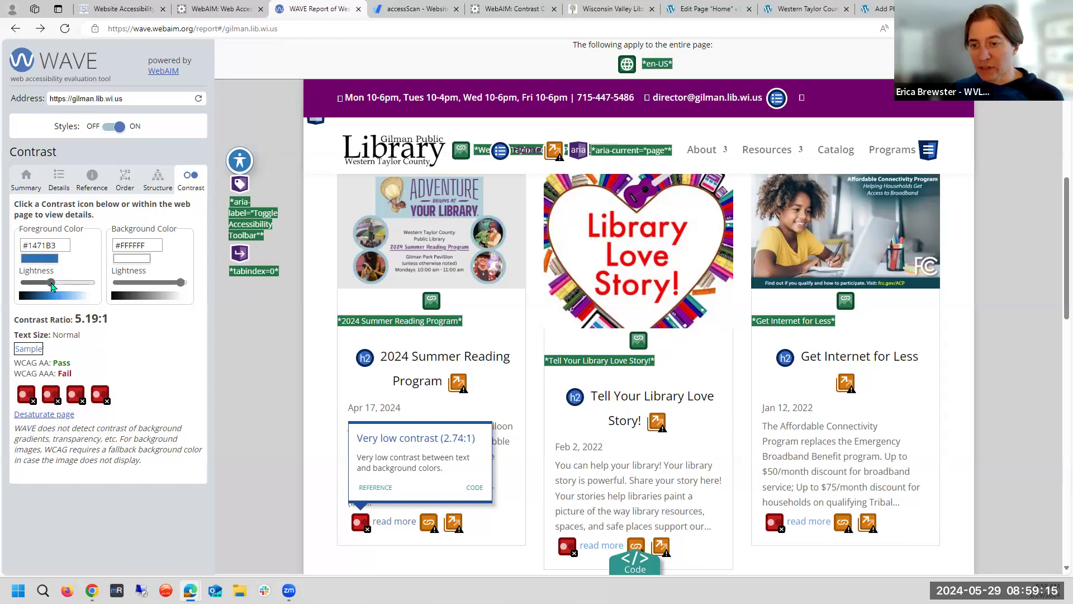
{"action": "left_click_drag", "start_coordinate": [51, 286], "coordinate": [45, 286]}
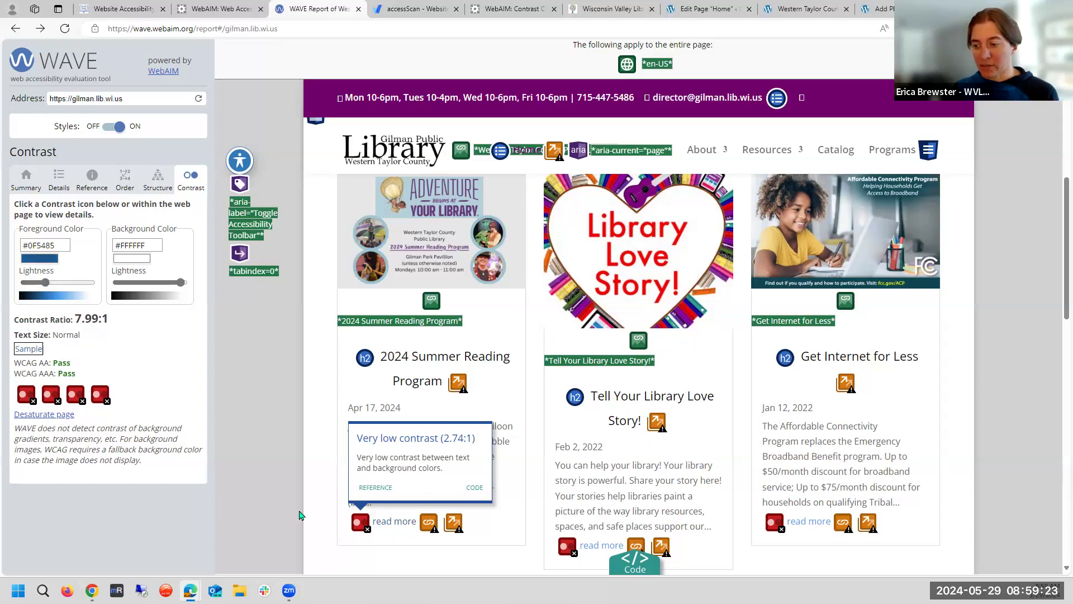
- Look over the rest of the library home page with the contrast results, from the other "read more" links to the footer
{"action": "scroll", "coordinate": [291, 503], "scroll_direction": "down", "scroll_amount": 4}
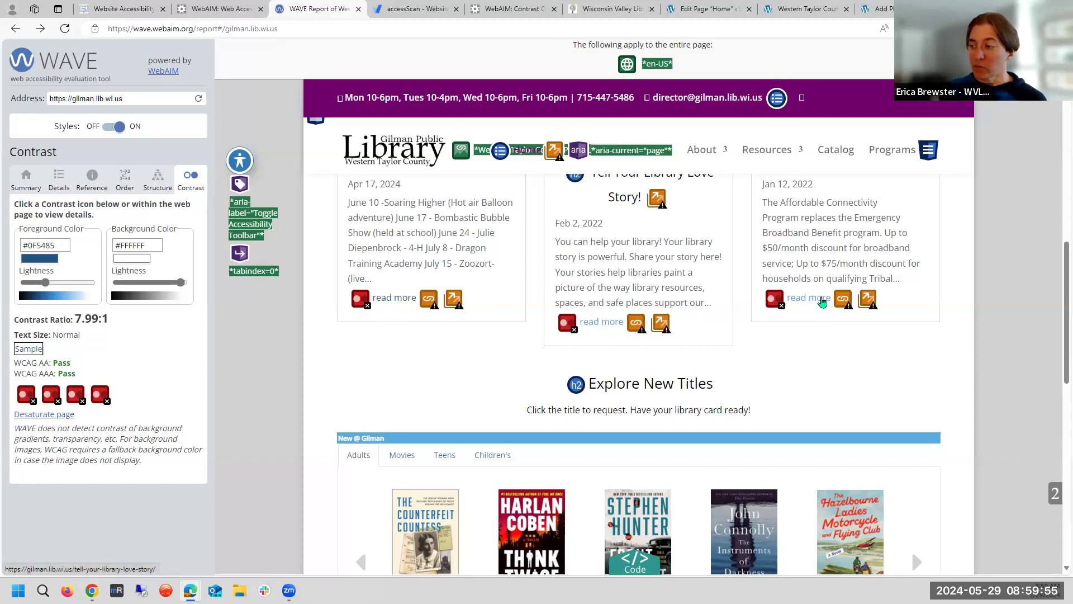
{"action": "scroll", "coordinate": [821, 299], "scroll_direction": "down", "scroll_amount": 5}
{"action": "scroll", "coordinate": [821, 296], "scroll_direction": "down", "scroll_amount": 1}
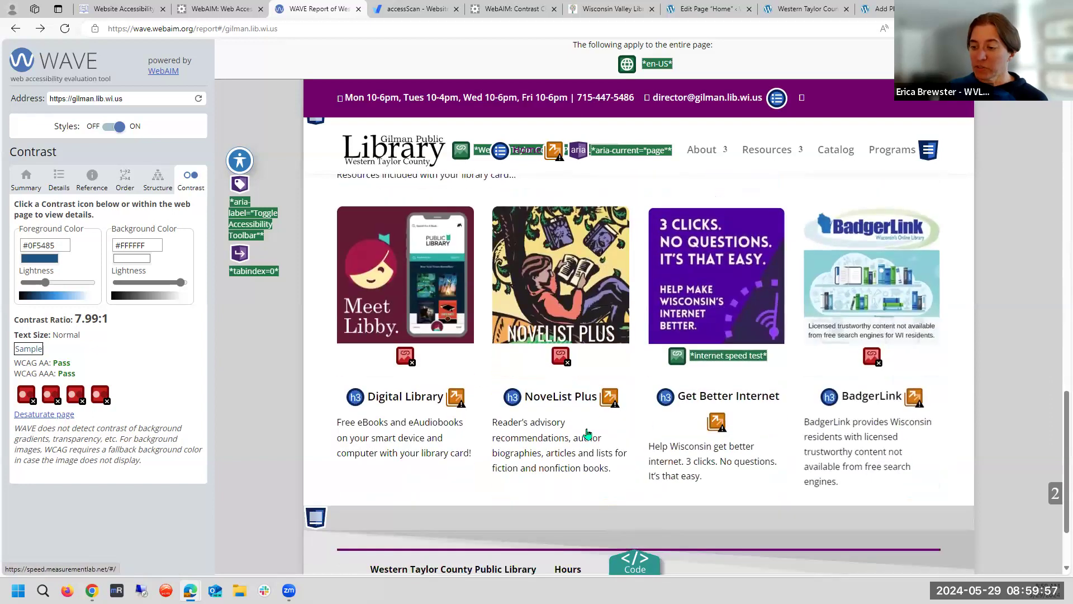
{"action": "scroll", "coordinate": [659, 260], "scroll_direction": "up", "scroll_amount": 1}
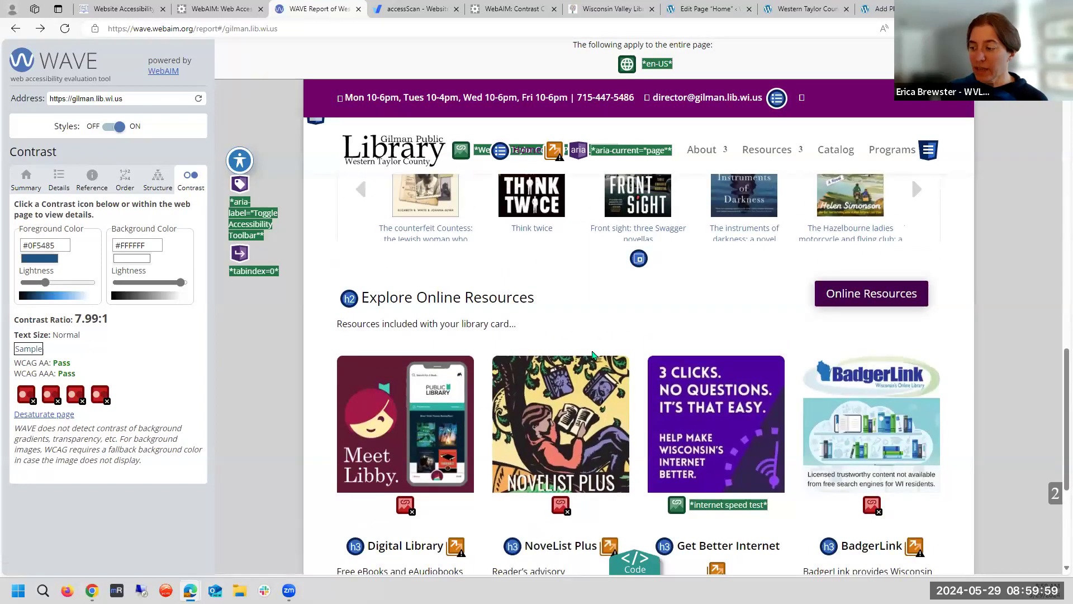
{"action": "scroll", "coordinate": [593, 356], "scroll_direction": "down", "scroll_amount": 3}
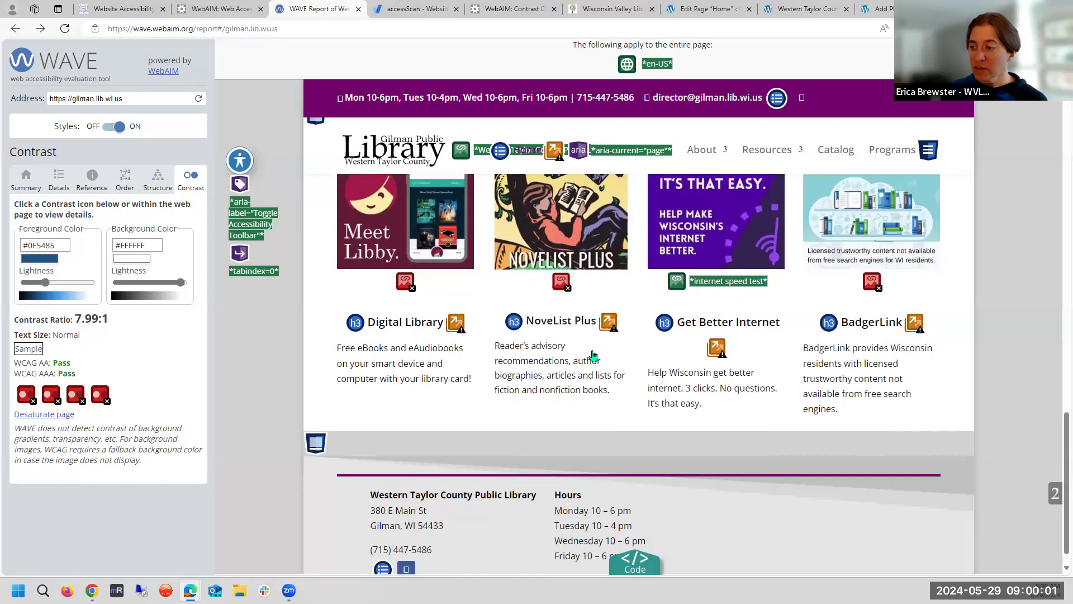
{"action": "scroll", "coordinate": [594, 355], "scroll_direction": "up", "scroll_amount": 12}
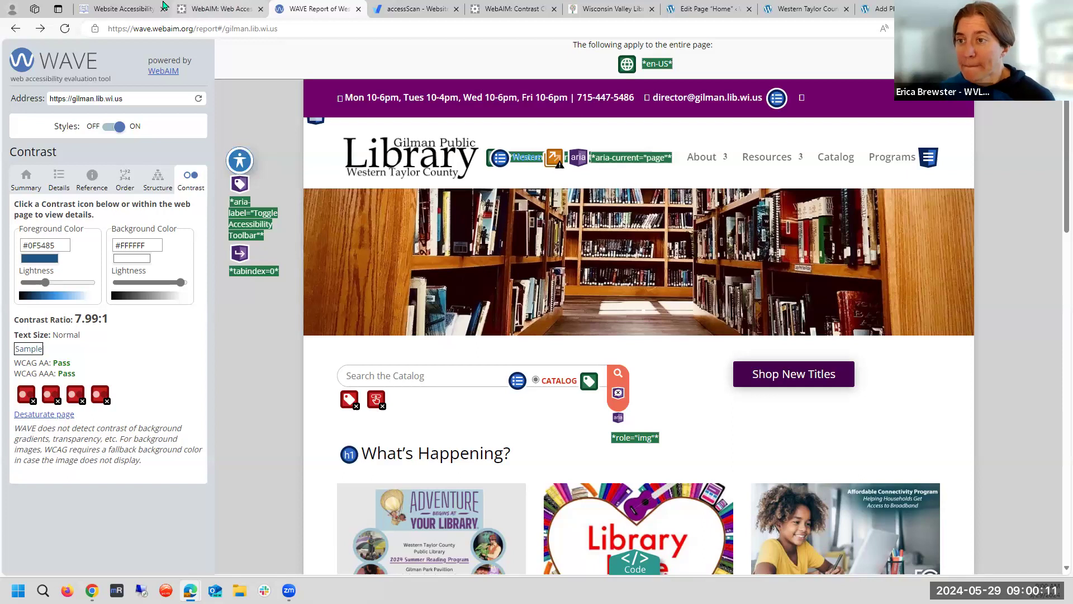
- Switch to the website accessibility training page and read the Website Readability section on contrast errors in the color palette
{"action": "left_click", "coordinate": [132, 8]}
{"action": "left_click", "coordinate": [221, 8]}
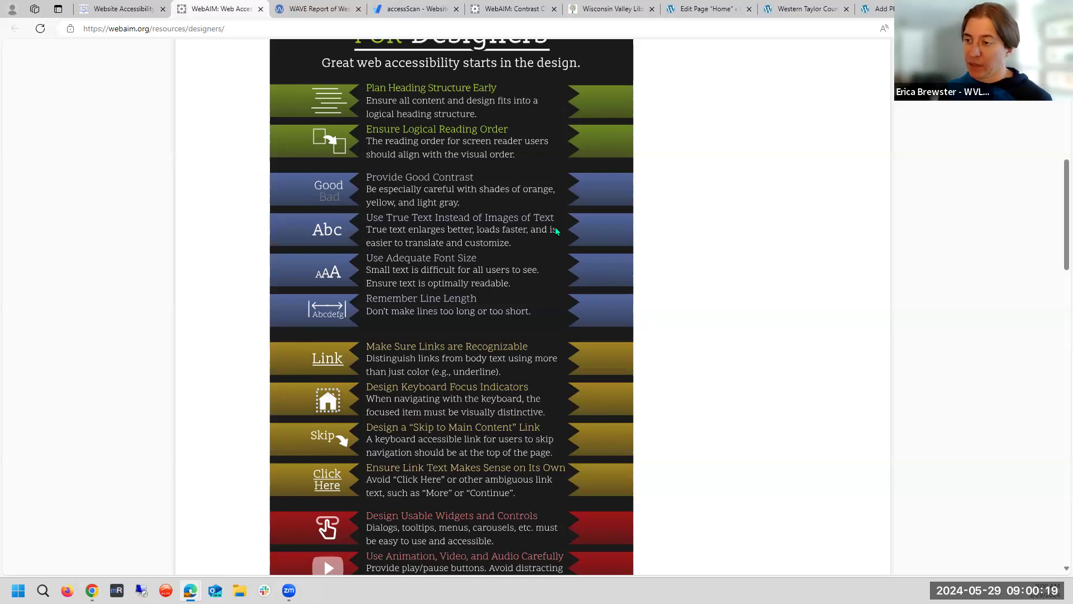
{"action": "left_click", "coordinate": [77, 7]}
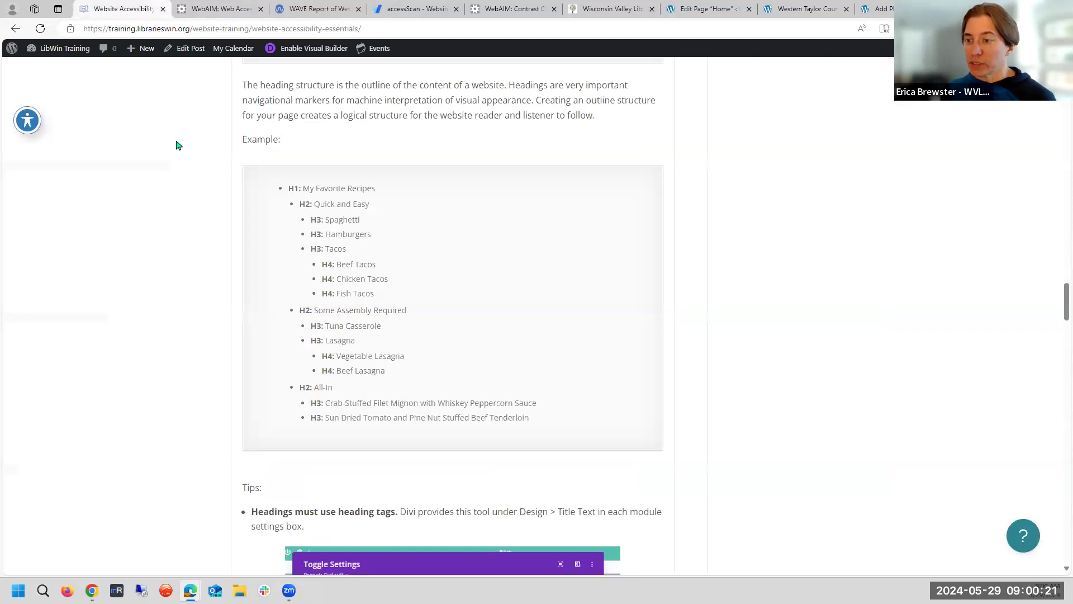
{"action": "scroll", "coordinate": [297, 313], "scroll_direction": "down", "scroll_amount": 10}
{"action": "scroll", "coordinate": [297, 310], "scroll_direction": "down", "scroll_amount": 15}
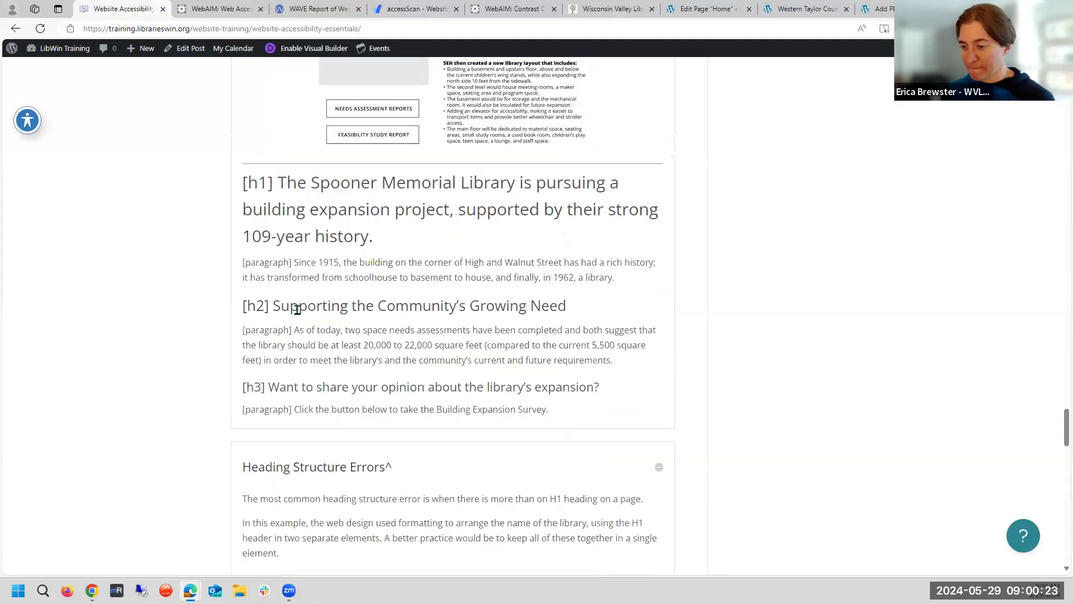
{"action": "scroll", "coordinate": [296, 310], "scroll_direction": "down", "scroll_amount": 5}
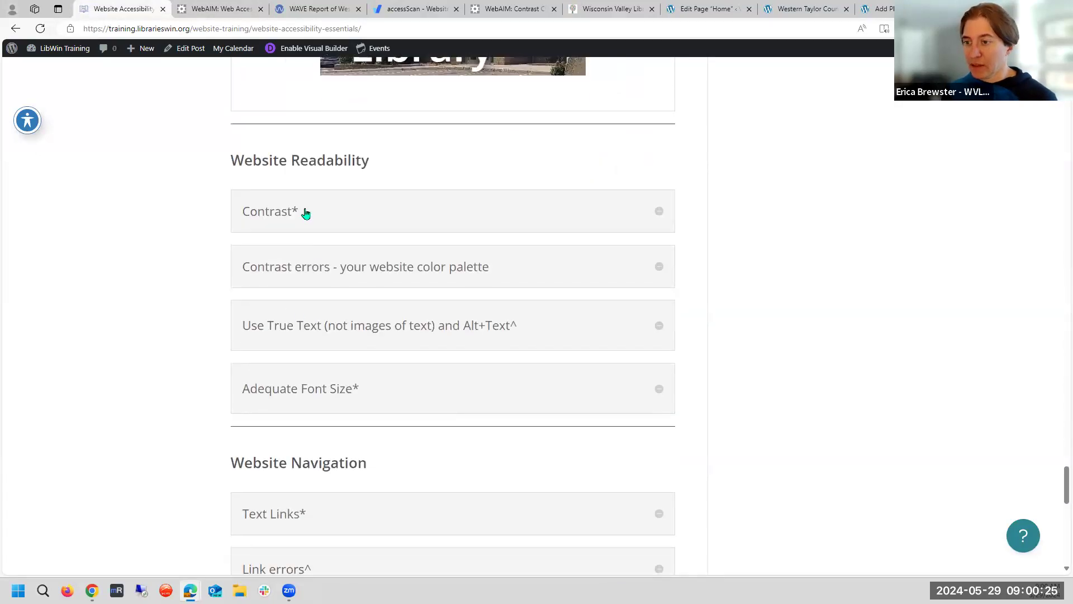
{"action": "scroll", "coordinate": [643, 256], "scroll_direction": "down", "scroll_amount": 3}
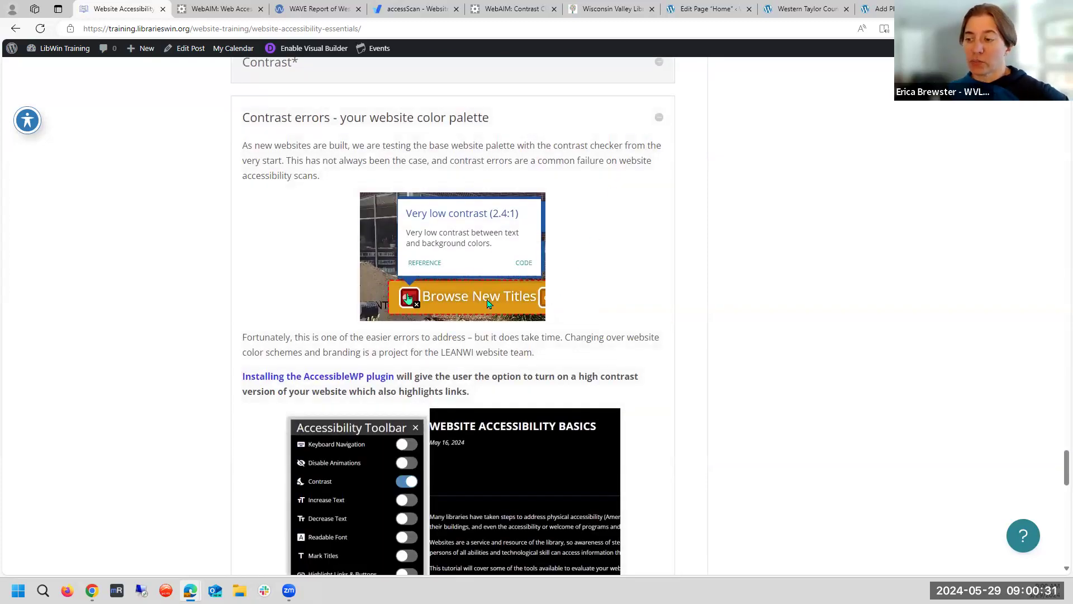
- Collapse the contrast errors section and expand the one about using true text and alt text
{"action": "left_click", "coordinate": [659, 119]}
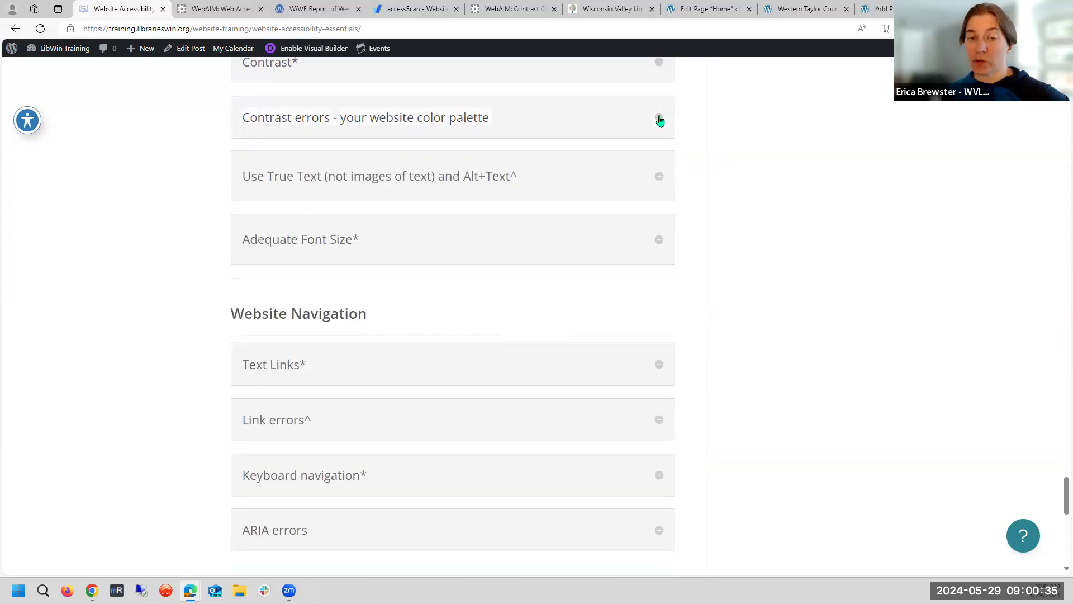
{"action": "left_click", "coordinate": [654, 178]}
{"action": "scroll", "coordinate": [742, 198], "scroll_direction": "down", "scroll_amount": 4}
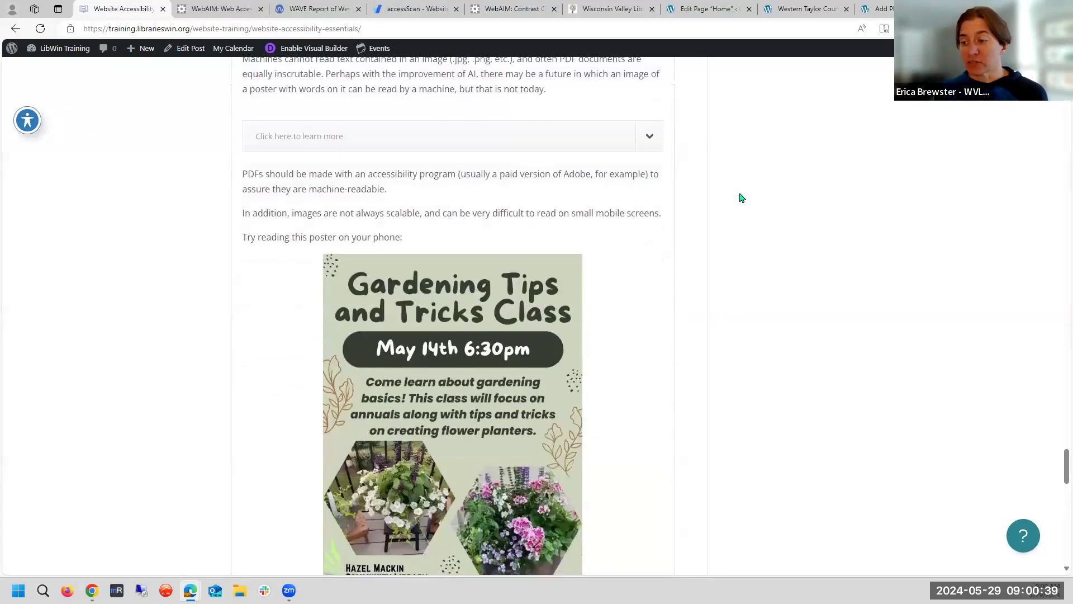
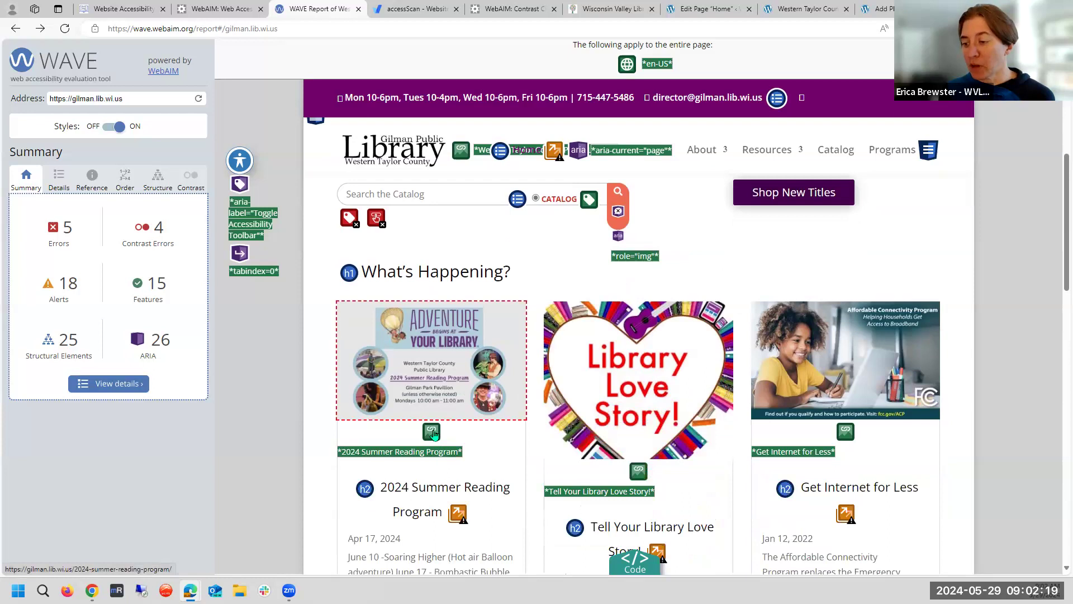
- Examine the WAVE alternative text details for the linked 2024 Summer Reading Program image and the Digital Library image under Explore Online Resources
{"action": "left_click", "coordinate": [433, 434]}
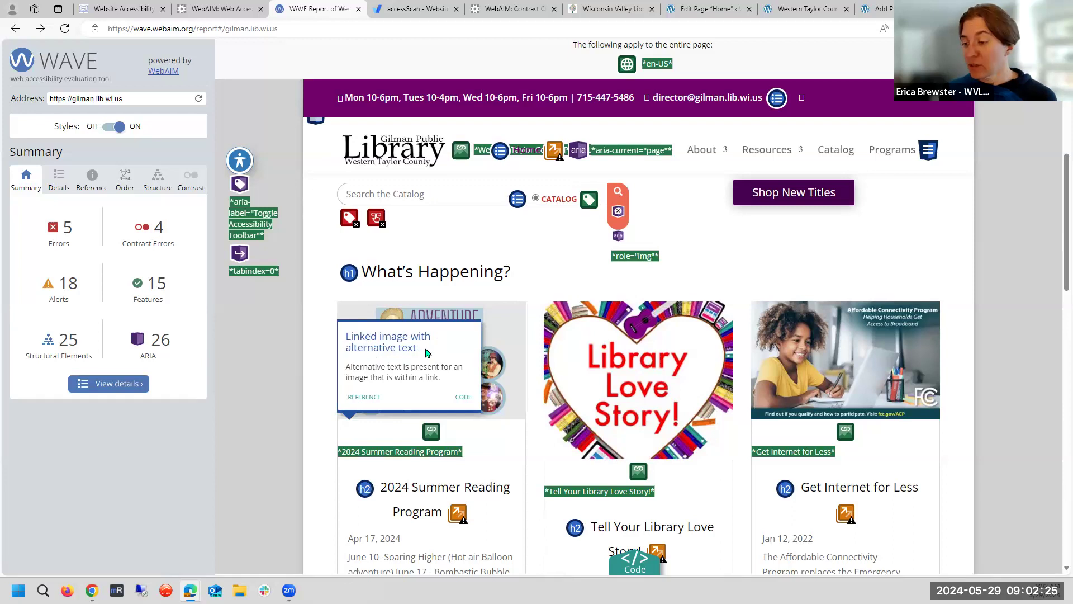
{"action": "scroll", "coordinate": [833, 268], "scroll_direction": "down", "scroll_amount": 5}
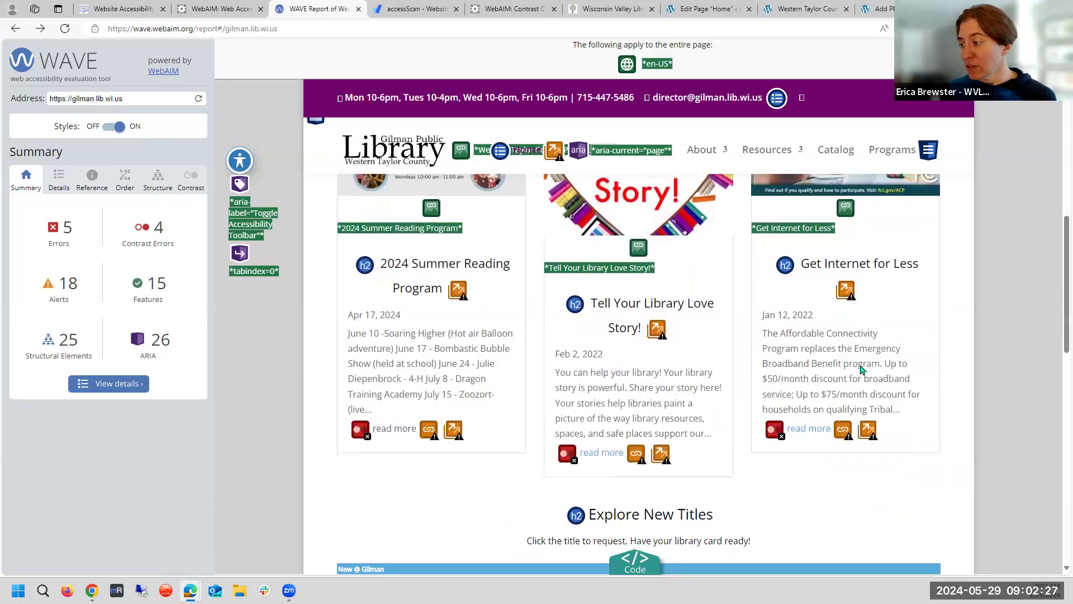
{"action": "scroll", "coordinate": [911, 455], "scroll_direction": "down", "scroll_amount": 6}
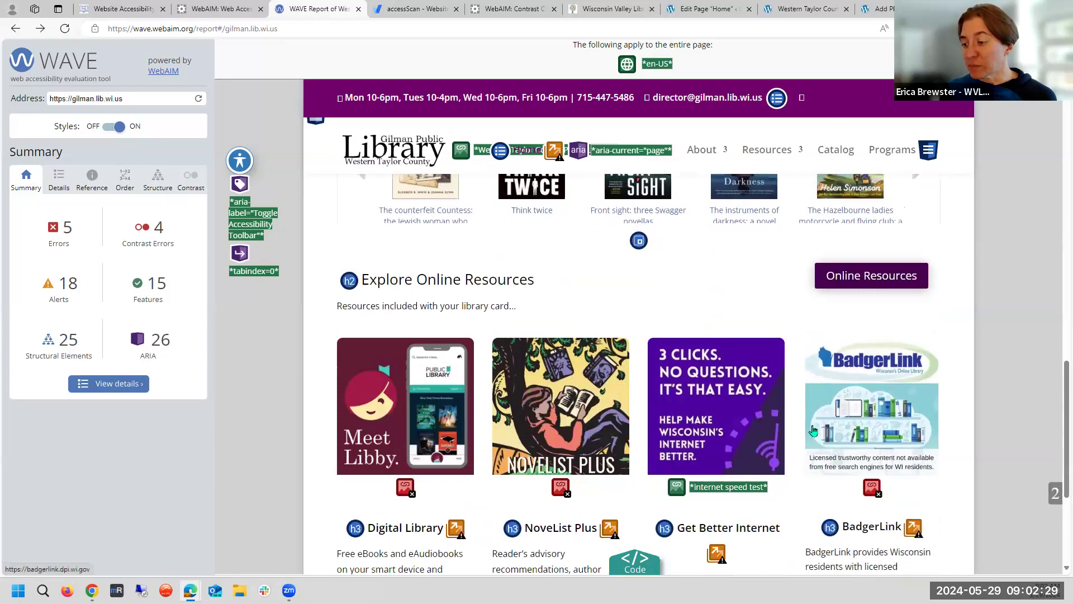
{"action": "left_click", "coordinate": [404, 492]}
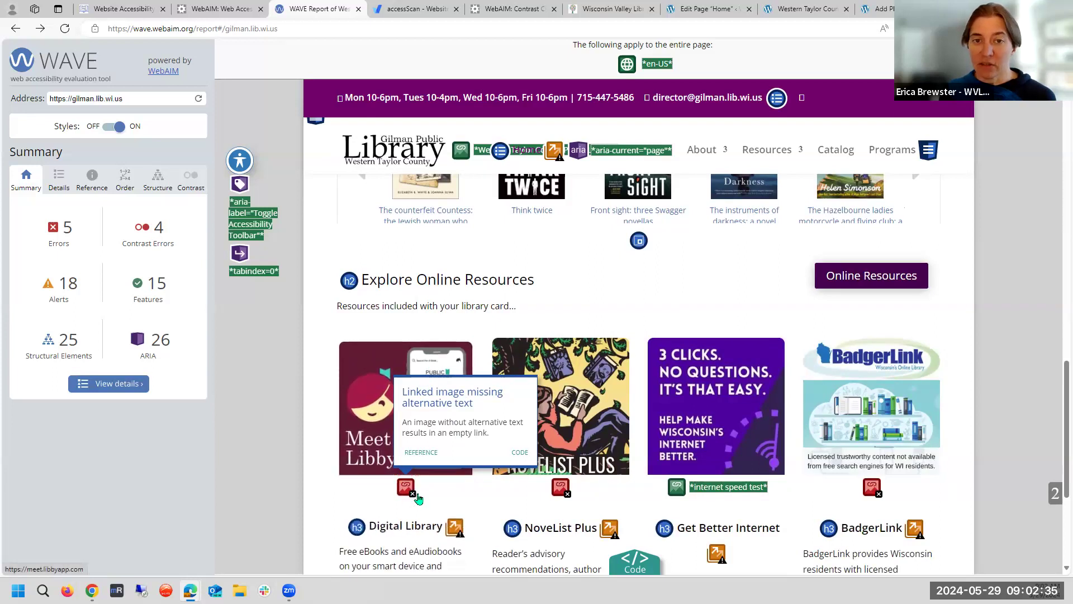
{"action": "scroll", "coordinate": [349, 497], "scroll_direction": "down", "scroll_amount": 3}
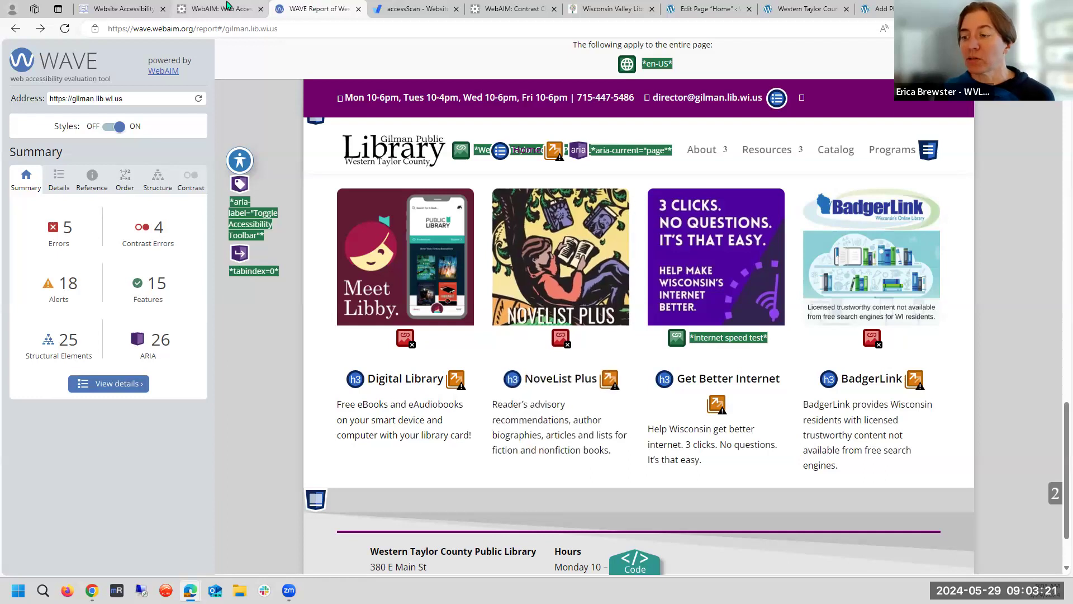
- Switch to the website accessibility training page and expand the Adequate Font Size section to read the default text size guidance
{"action": "left_click", "coordinate": [122, 14]}
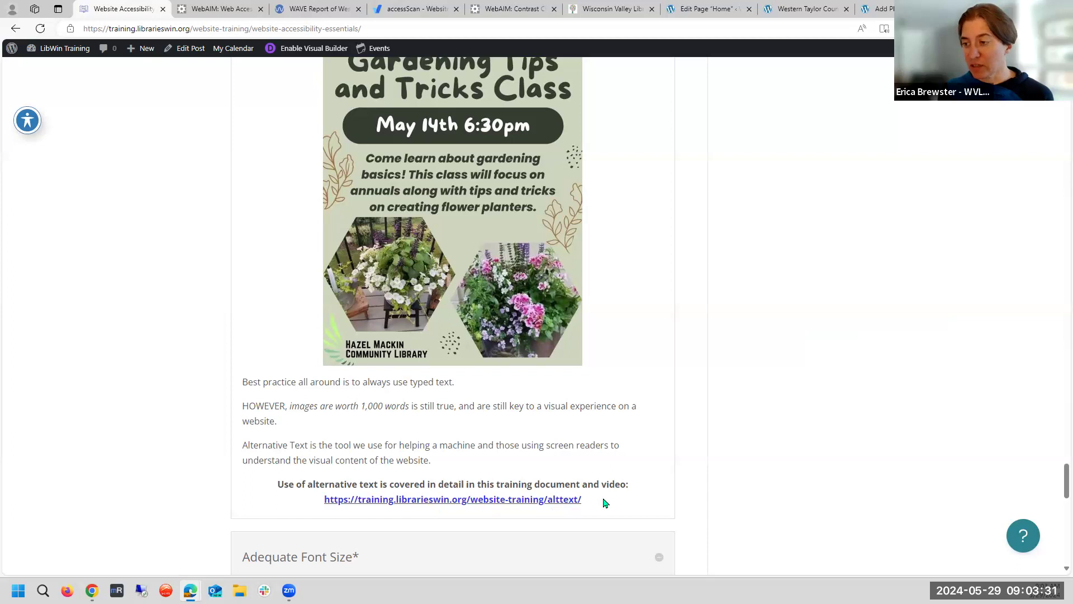
{"action": "scroll", "coordinate": [603, 503], "scroll_direction": "down", "scroll_amount": 1}
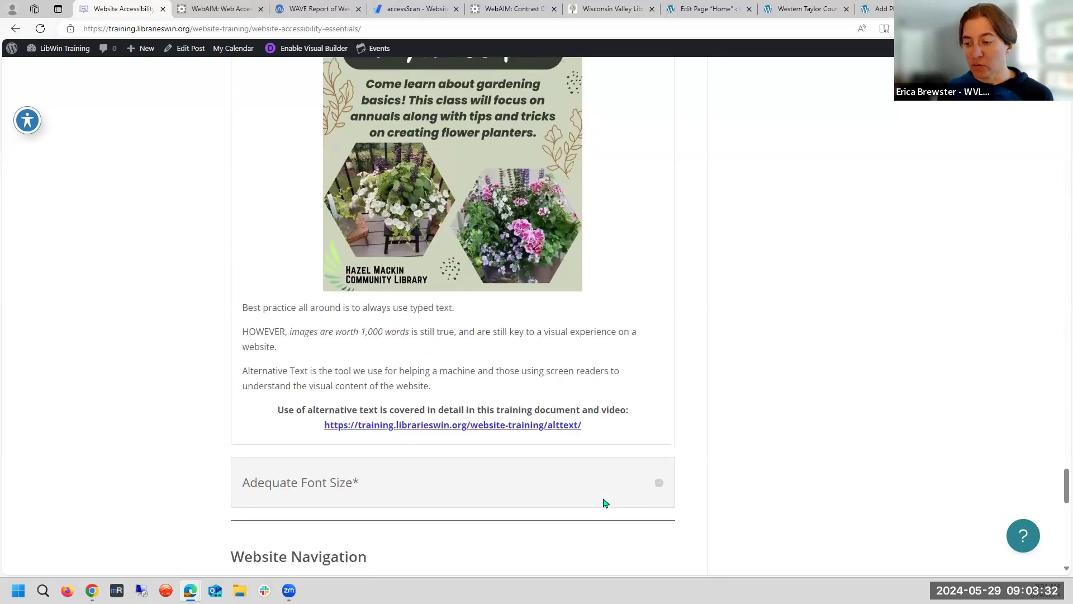
{"action": "left_click", "coordinate": [660, 487]}
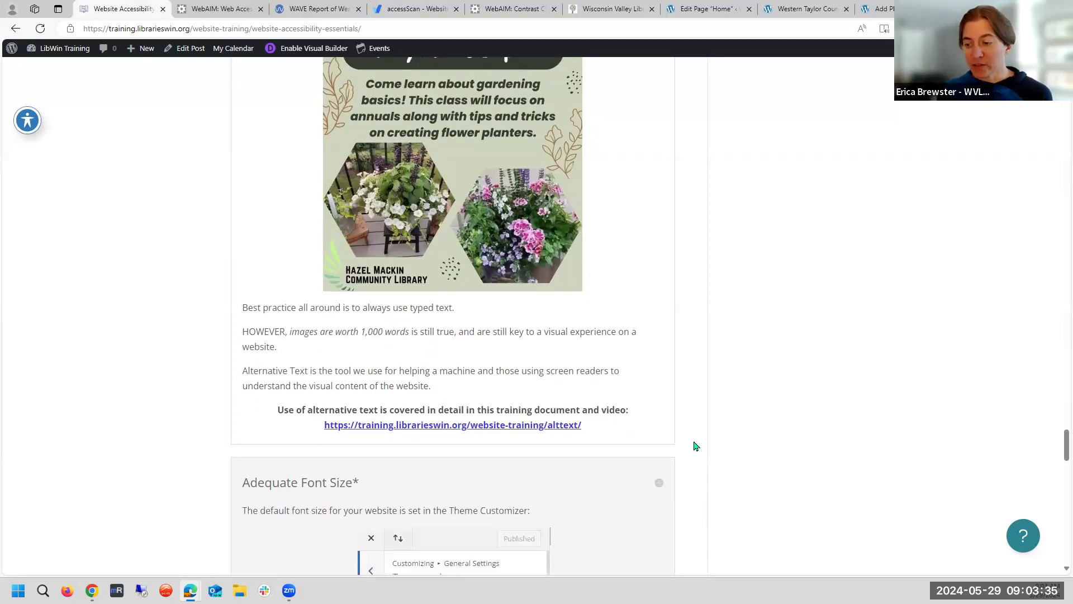
{"action": "scroll", "coordinate": [753, 371], "scroll_direction": "down", "scroll_amount": 4}
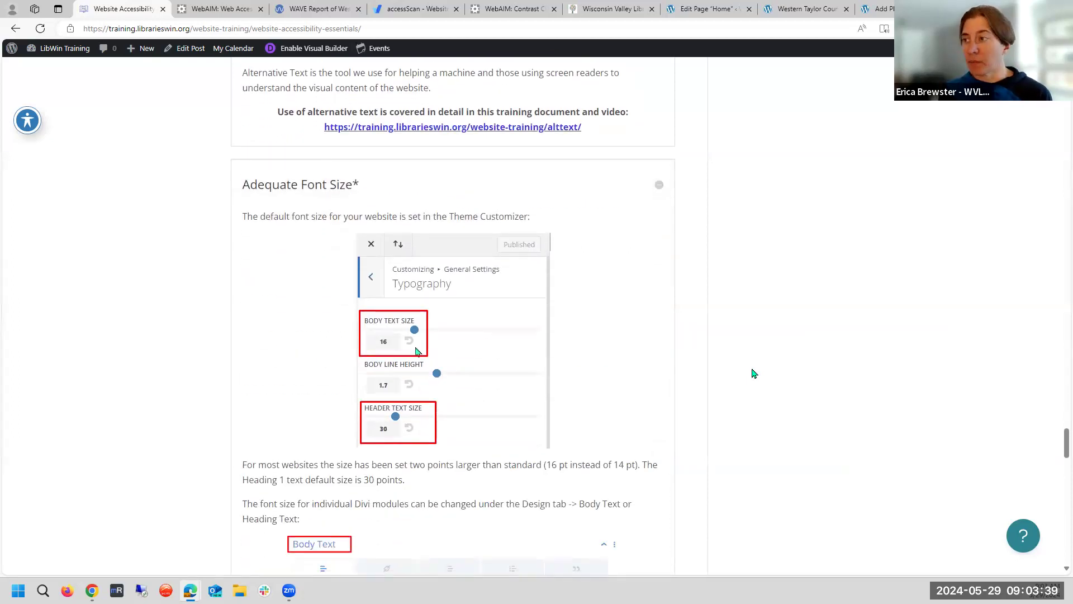
- Switch to the Western Taylor County Public Library home page and turn off the Accessibility Toolbar's Contrast option
{"action": "left_click", "coordinate": [787, 9]}
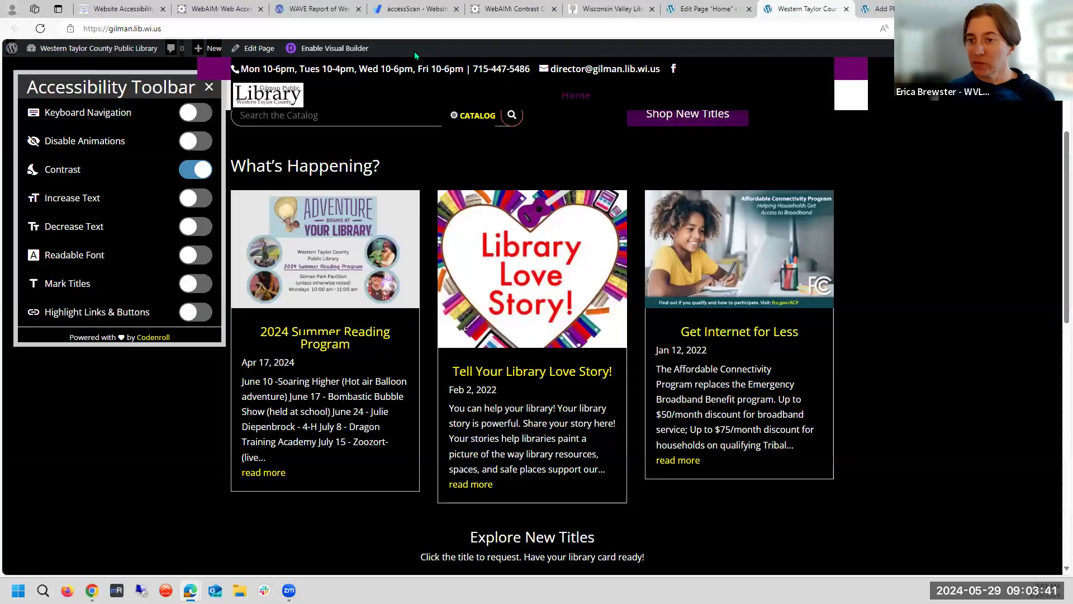
{"action": "left_click", "coordinate": [199, 171]}
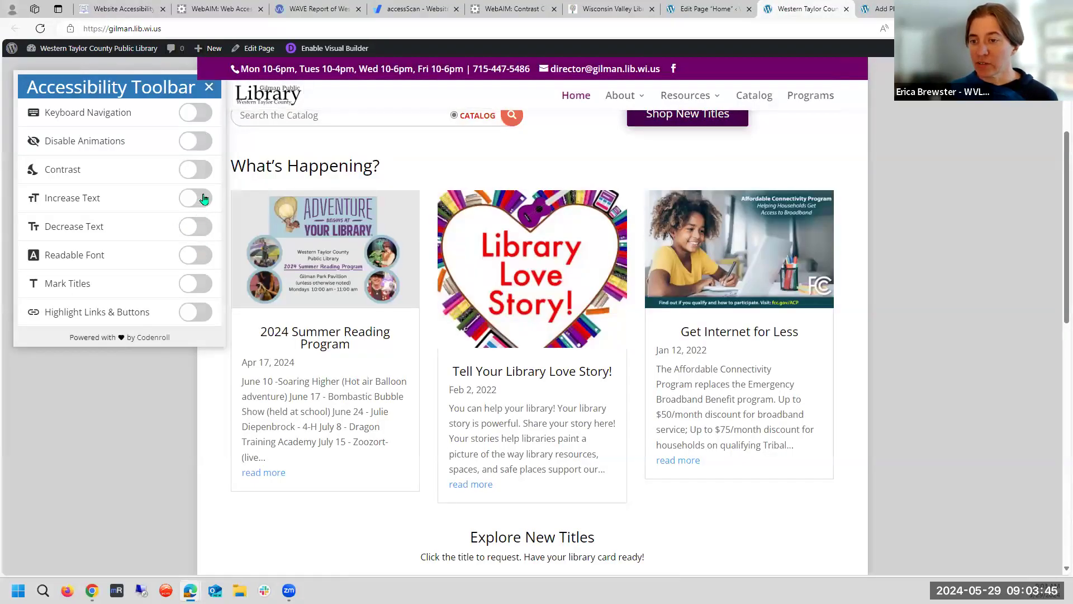
- Turn on Increase Text in the library site's accessibility toolbar
{"action": "left_click", "coordinate": [202, 198]}
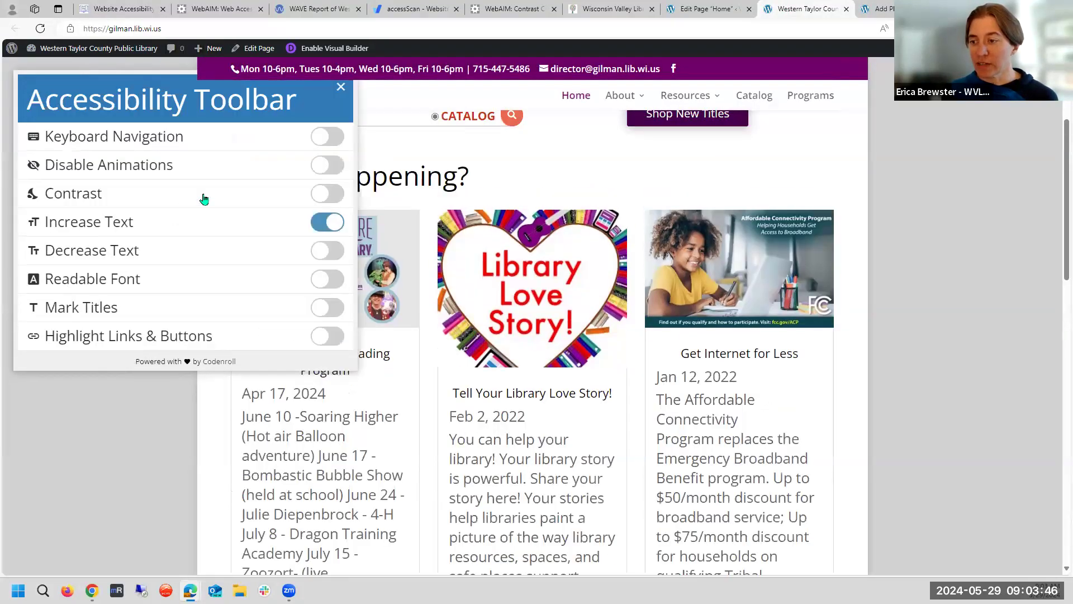
- Review the Adequate Font Size guidance on the website accessibility training page, continuing through to the Website Navigation topics
{"action": "left_click", "coordinate": [115, 8]}
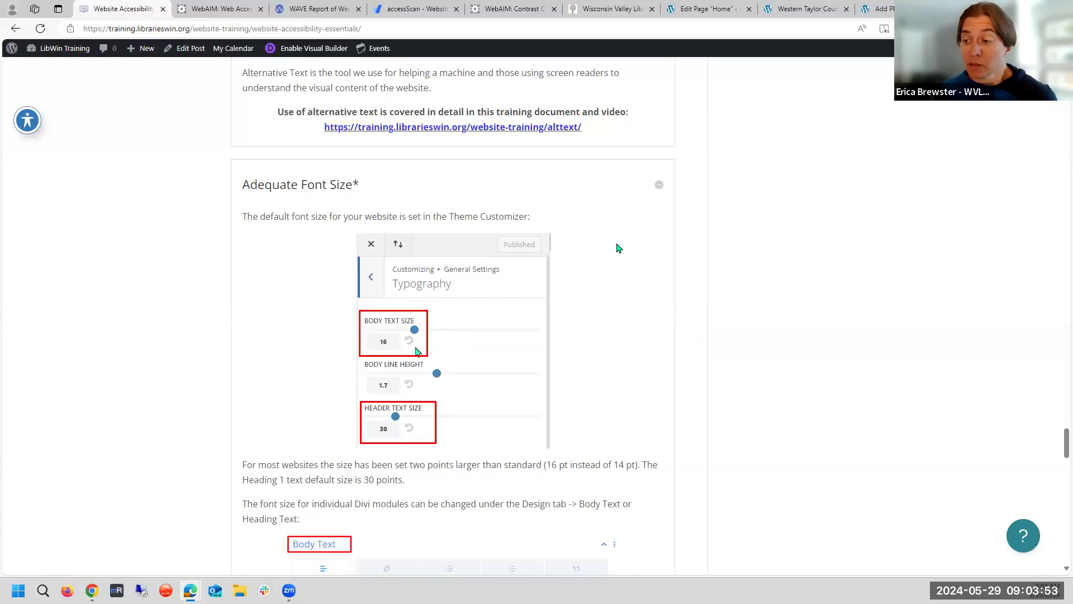
{"action": "scroll", "coordinate": [613, 287], "scroll_direction": "down", "scroll_amount": 1}
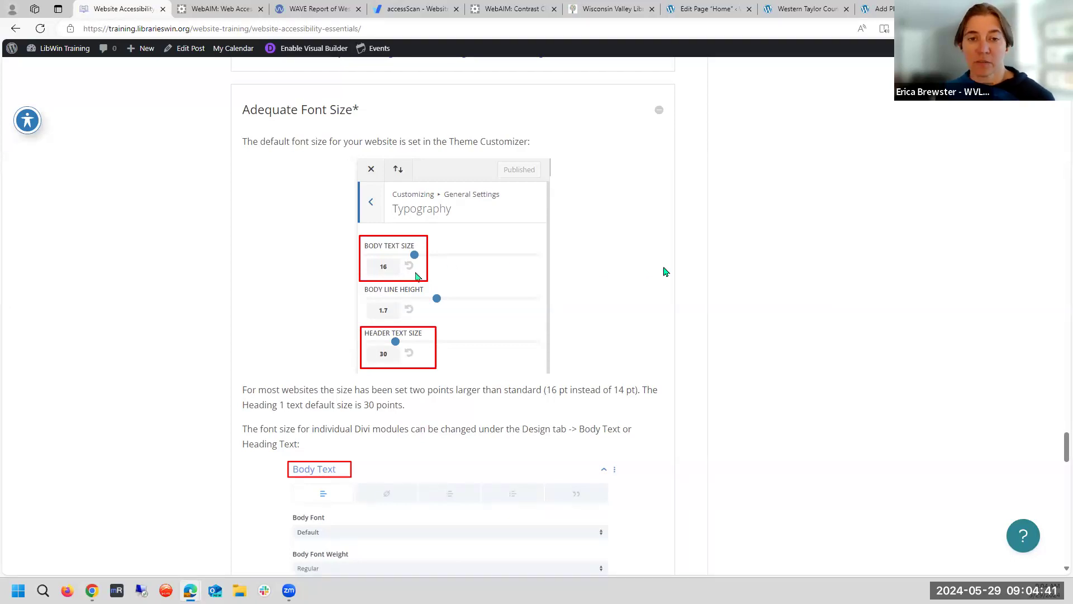
{"action": "scroll", "coordinate": [665, 272], "scroll_direction": "down", "scroll_amount": 4}
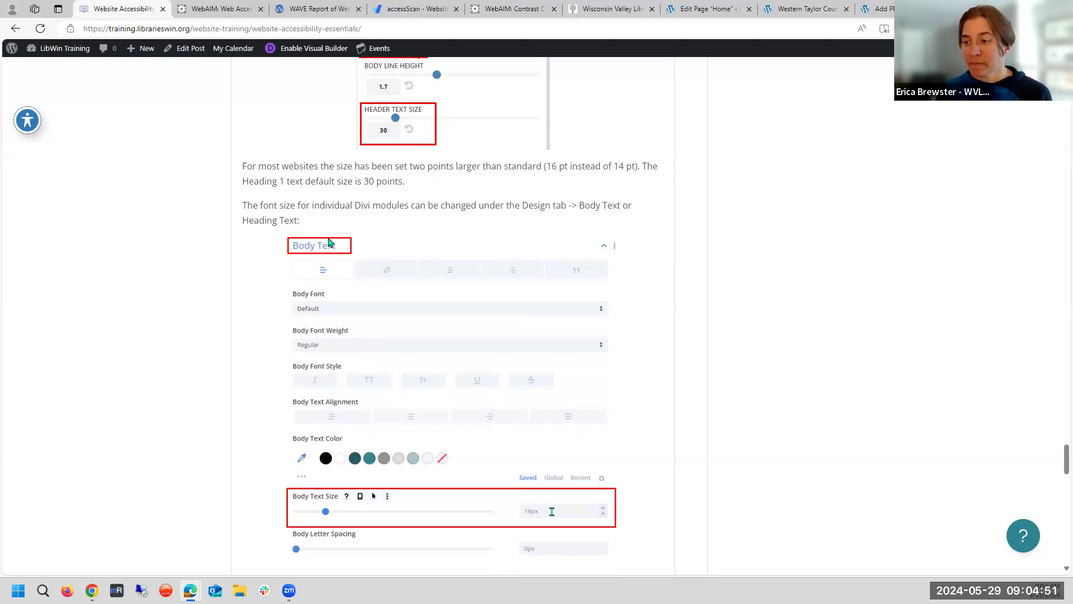
{"action": "scroll", "coordinate": [329, 242], "scroll_direction": "down", "scroll_amount": 10}
{"action": "scroll", "coordinate": [329, 242], "scroll_direction": "down", "scroll_amount": 7}
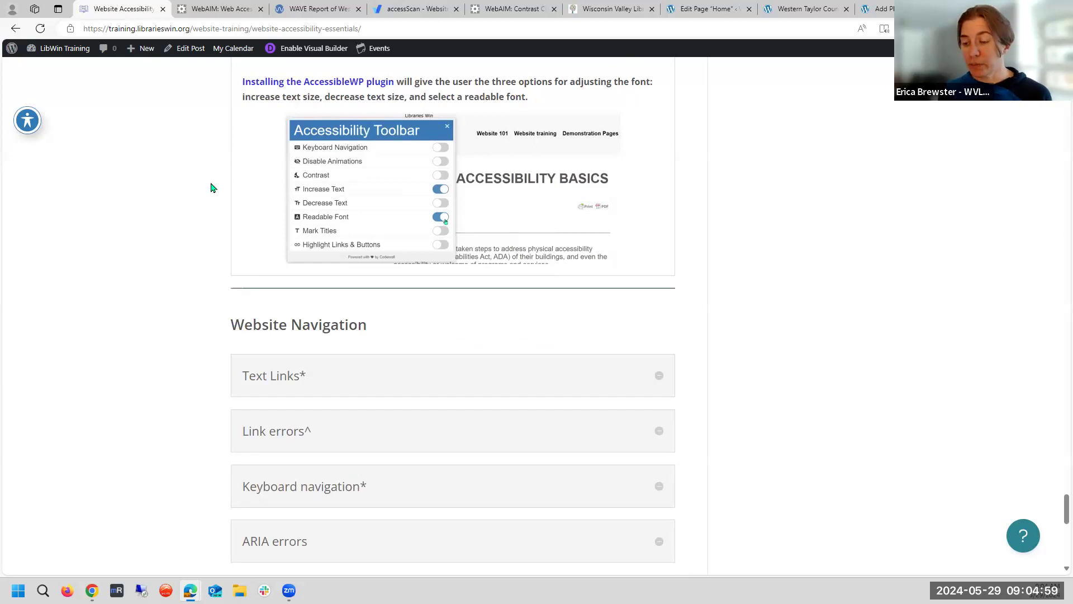
{"action": "scroll", "coordinate": [211, 185], "scroll_direction": "down", "scroll_amount": 4}
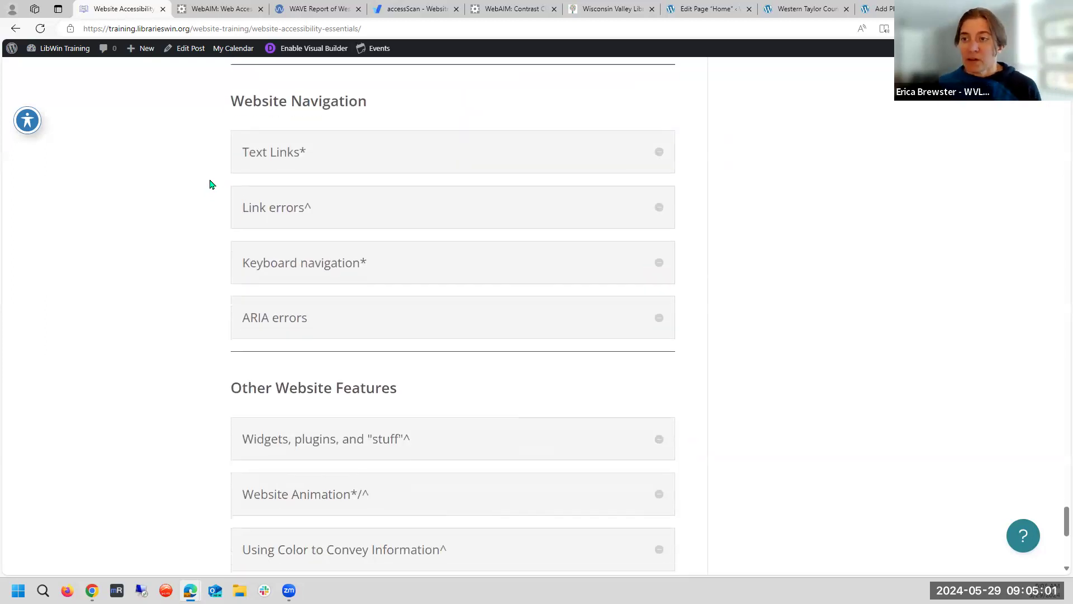
- Examine the link, keyboard navigation and widget recommendations in WebAIM's Web Accessibility for Designers infographic
{"action": "left_click", "coordinate": [206, 6]}
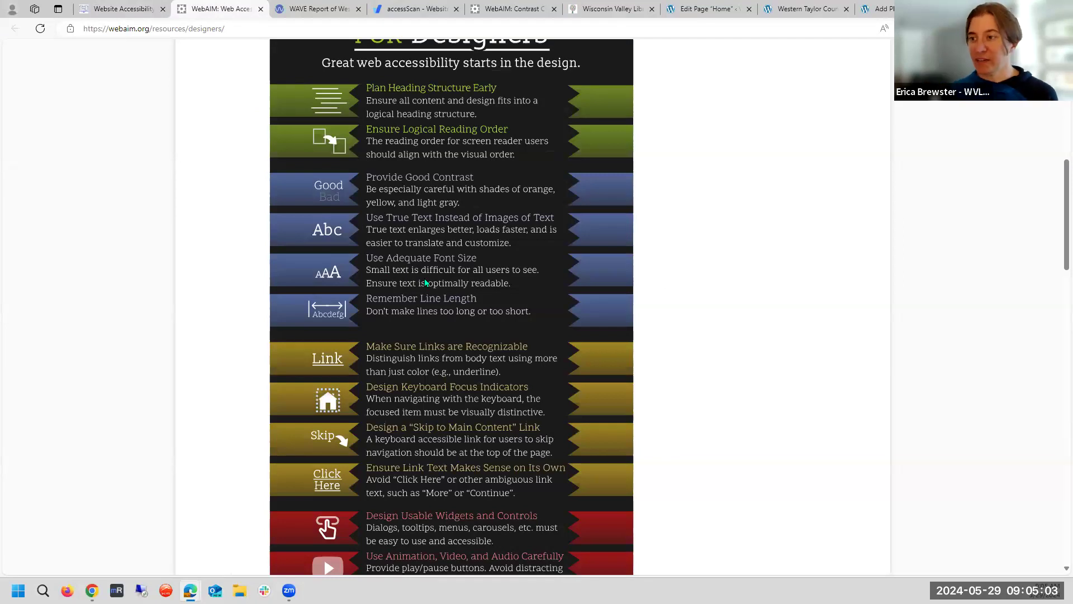
{"action": "scroll", "coordinate": [425, 279], "scroll_direction": "down", "scroll_amount": 3}
{"action": "scroll", "coordinate": [425, 283], "scroll_direction": "down", "scroll_amount": 3}
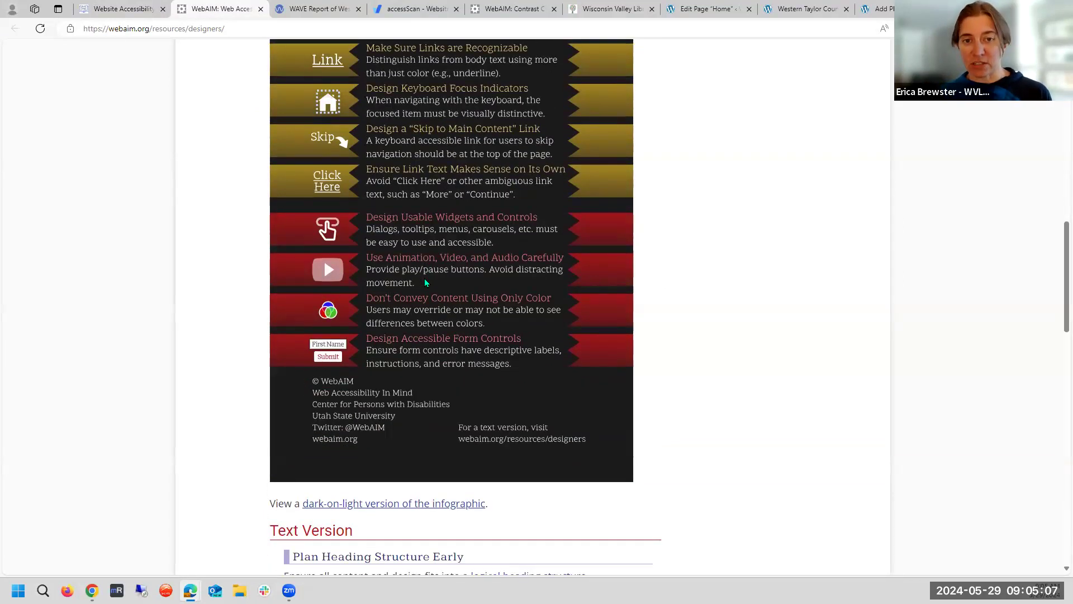
{"action": "scroll", "coordinate": [425, 282], "scroll_direction": "up", "scroll_amount": 6}
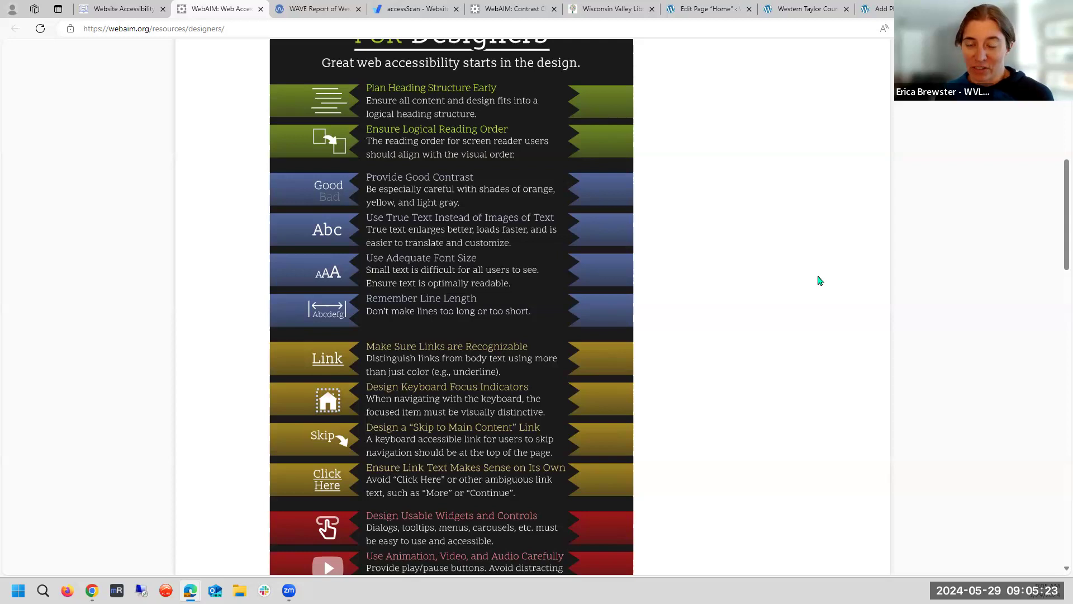
{"action": "scroll", "coordinate": [820, 281], "scroll_direction": "down", "scroll_amount": 1}
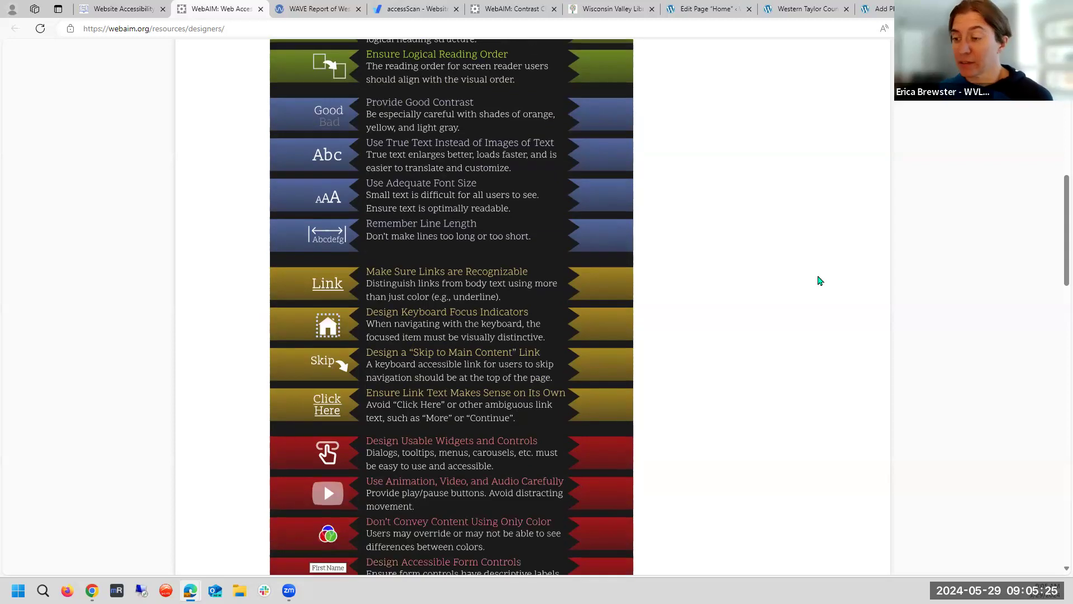
{"action": "scroll", "coordinate": [819, 280], "scroll_direction": "down", "scroll_amount": 3}
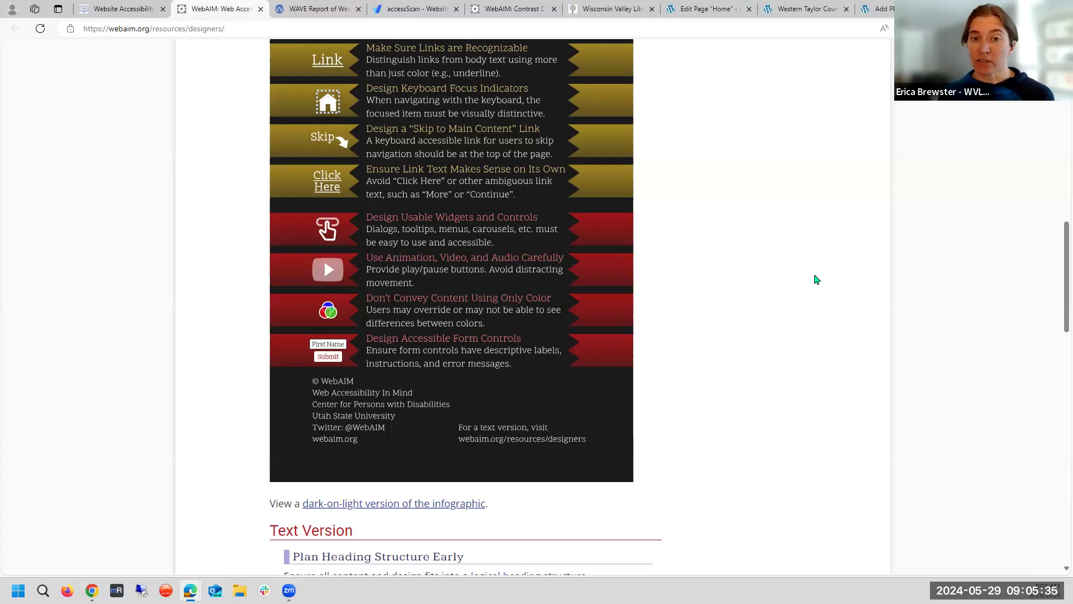
- Expand the Text Links topic under Website Navigation on the website accessibility training page
{"action": "left_click", "coordinate": [104, 5]}
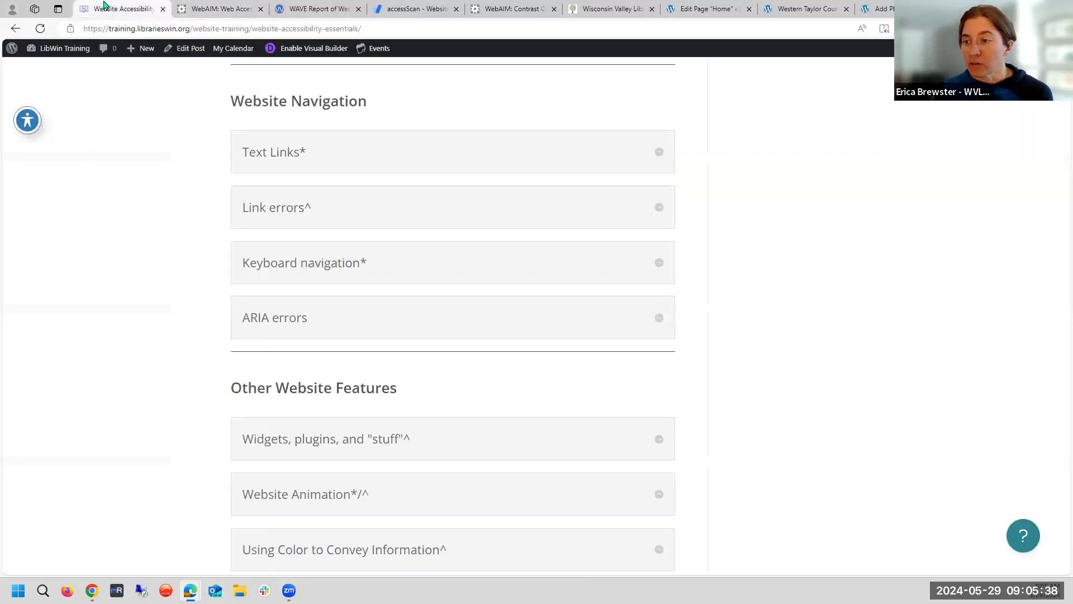
{"action": "left_click", "coordinate": [661, 154]}
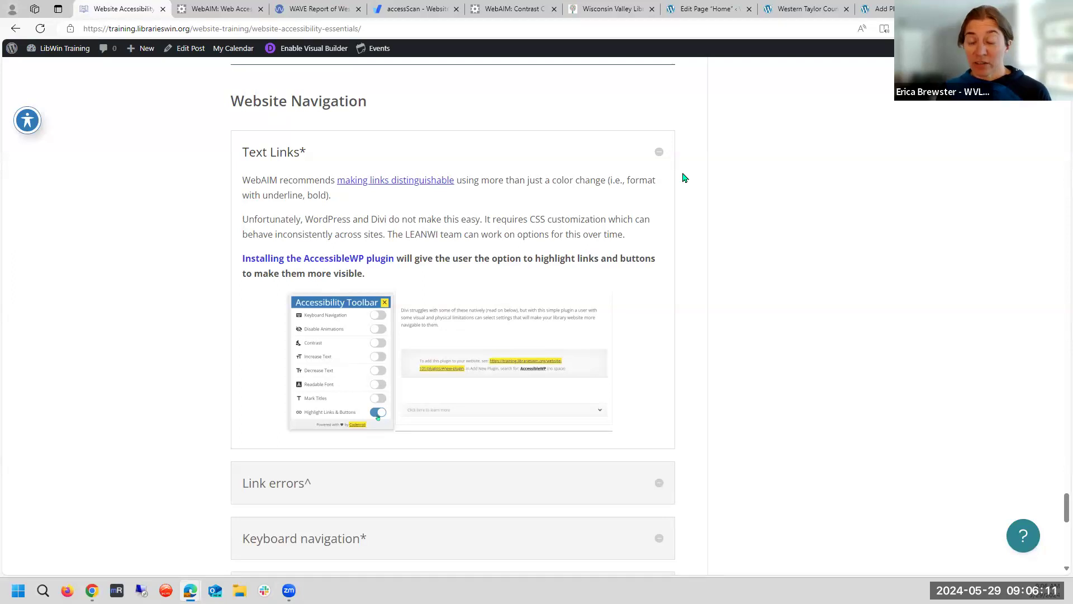
- Open the Divi Theme Customizer for the Western Taylor County Public Library site from its WordPress admin
{"action": "left_click", "coordinate": [828, 9]}
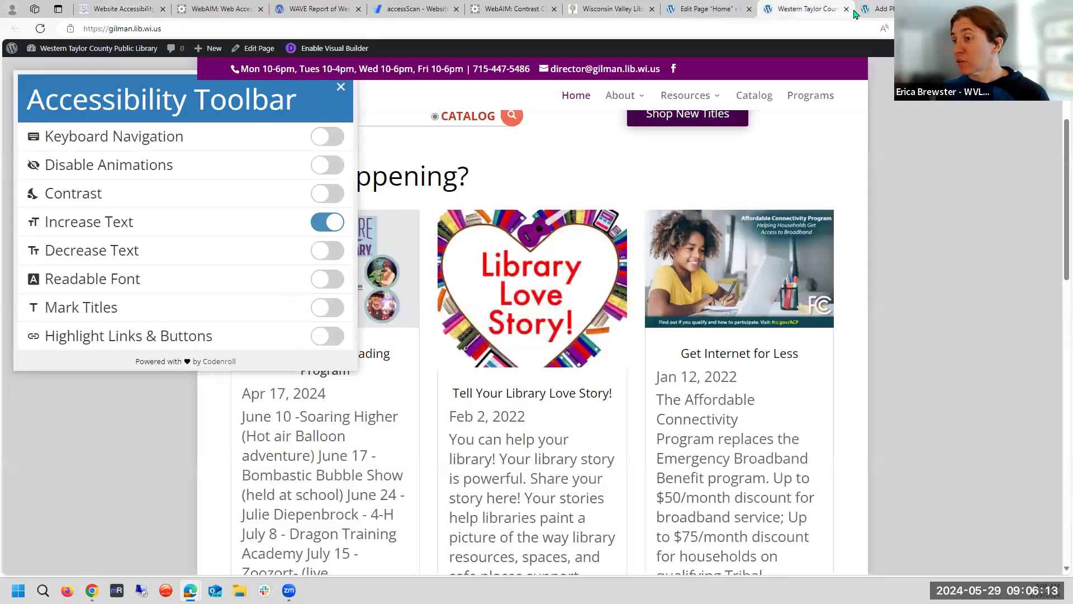
{"action": "left_click", "coordinate": [875, 8]}
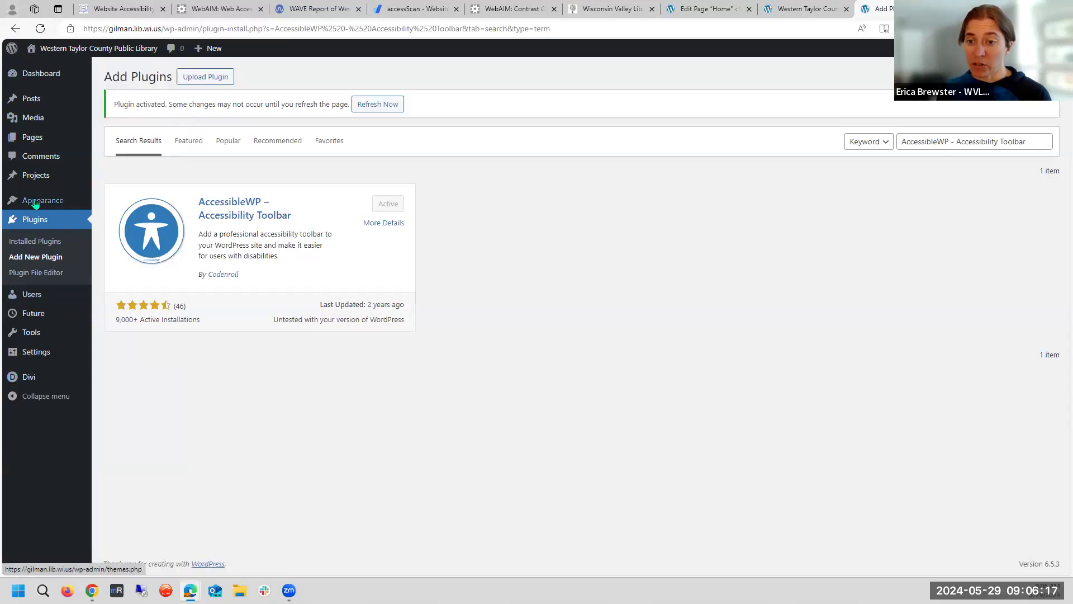
{"action": "mouse_move", "coordinate": [34, 205]}
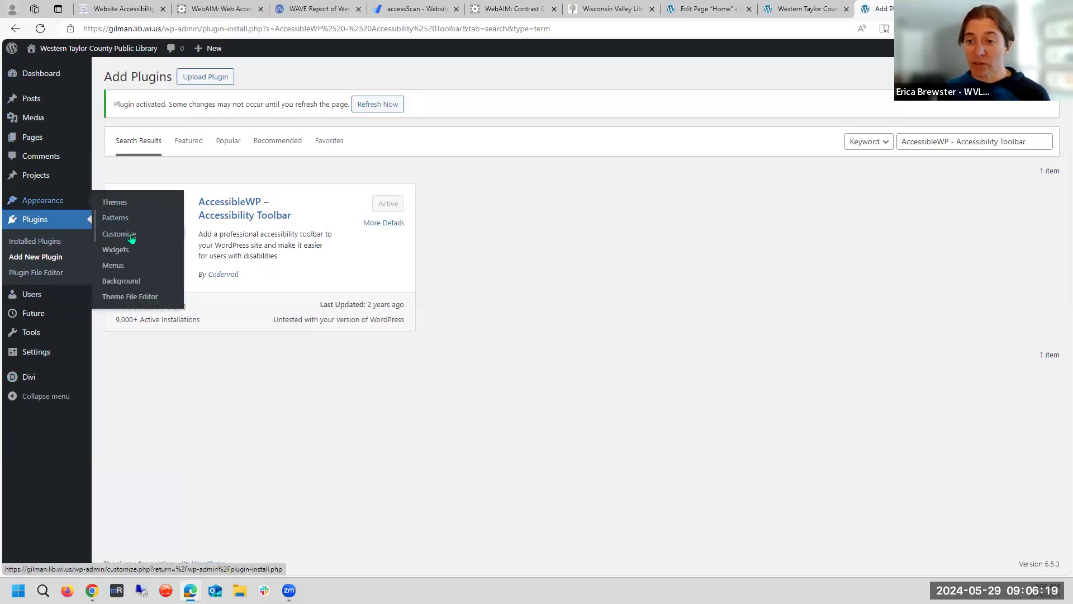
{"action": "mouse_move", "coordinate": [21, 381]}
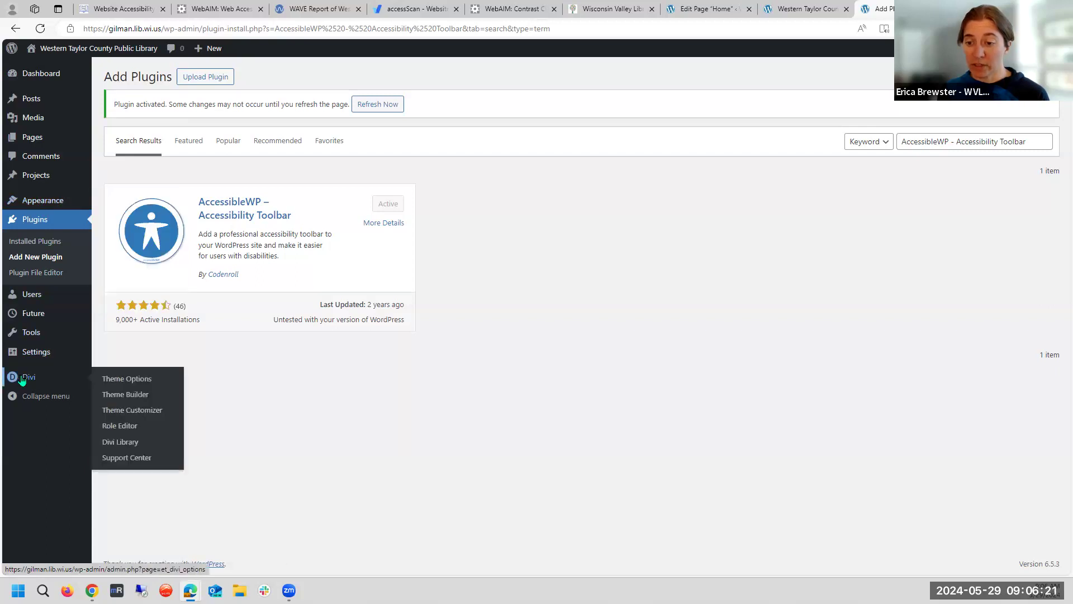
{"action": "left_click", "coordinate": [124, 411]}
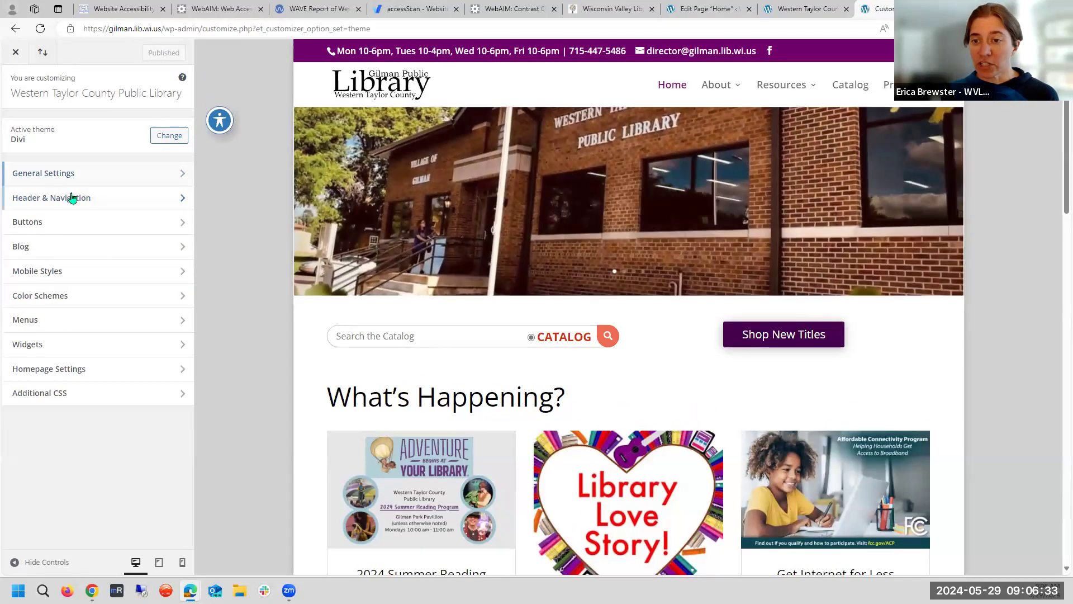
- Open the Body Link Color picker in the customizer's General Settings typography options
{"action": "left_click", "coordinate": [73, 197]}
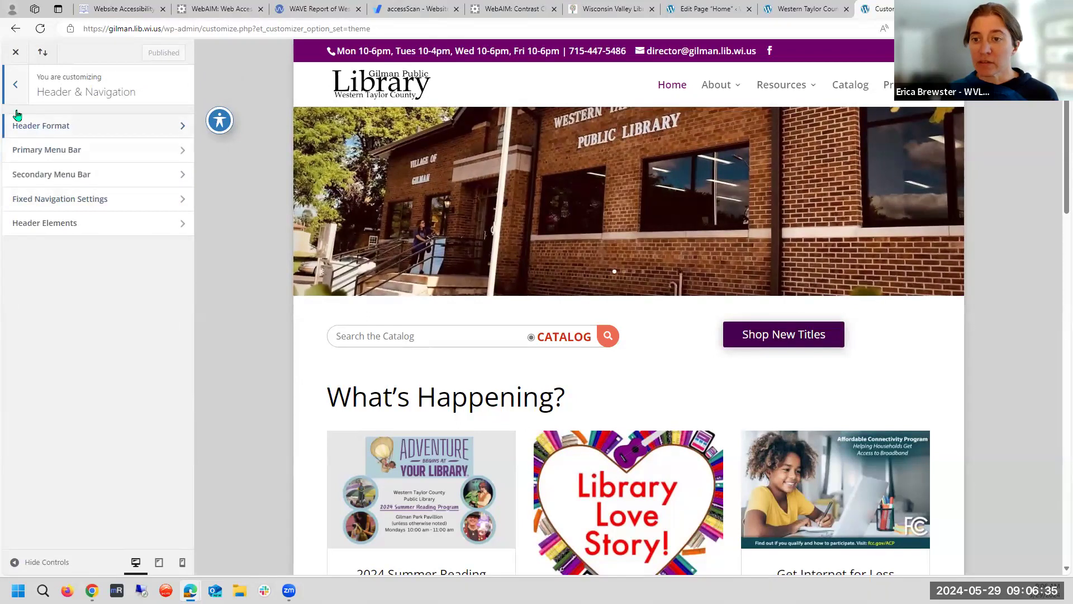
{"action": "left_click", "coordinate": [14, 84]}
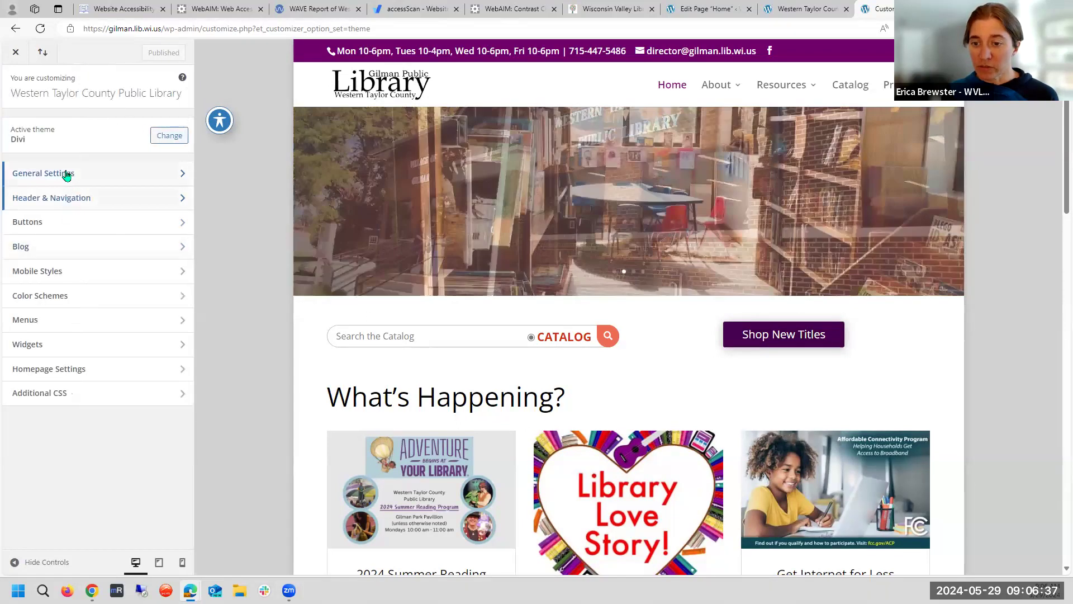
{"action": "left_click", "coordinate": [65, 174]}
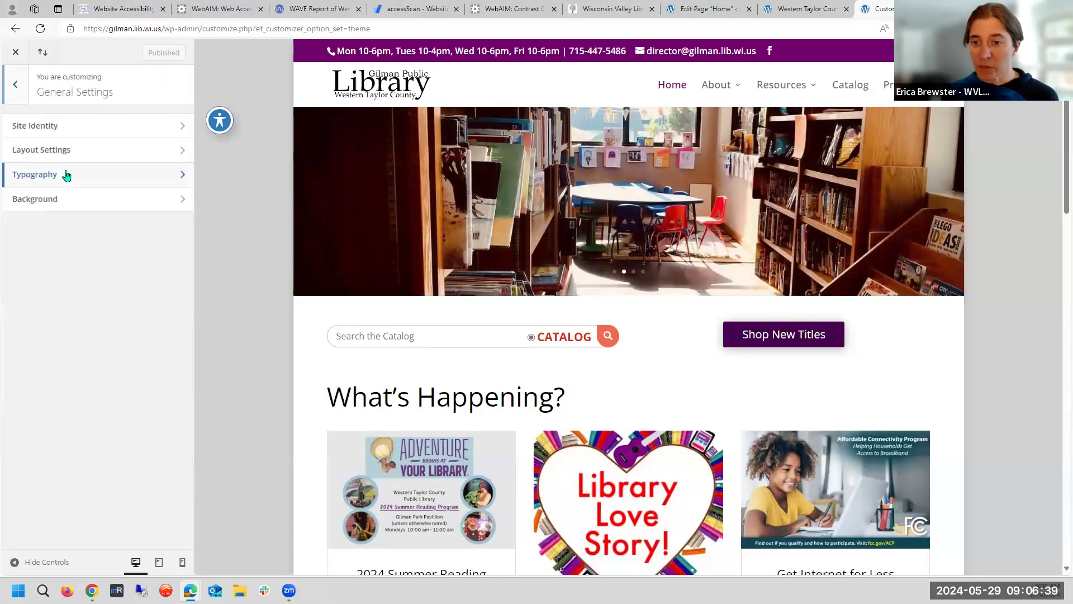
{"action": "left_click", "coordinate": [66, 174]}
{"action": "scroll", "coordinate": [156, 254], "scroll_direction": "down", "scroll_amount": 3}
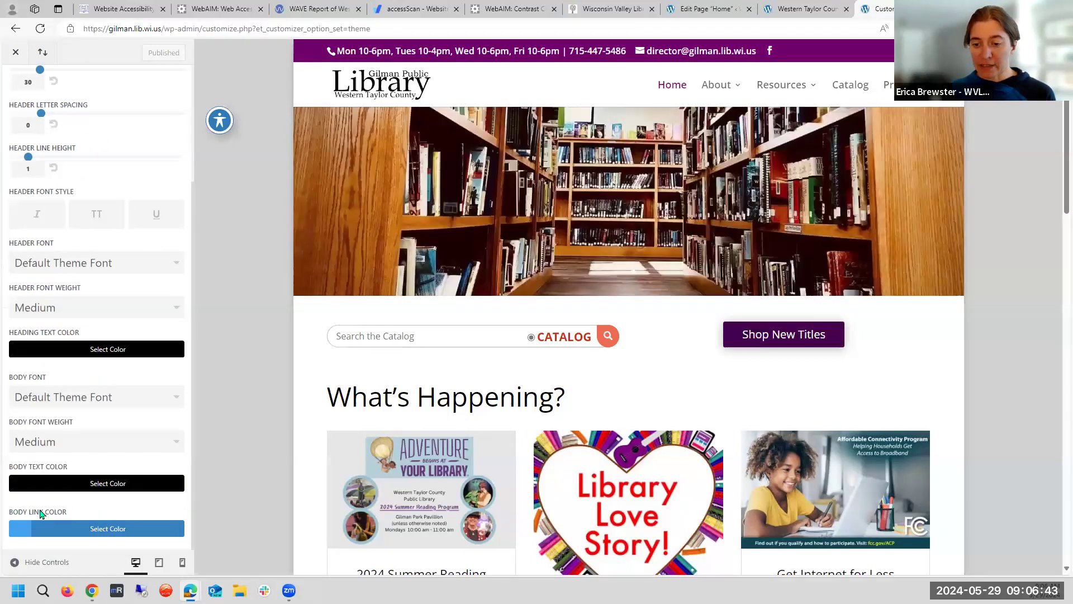
{"action": "left_click", "coordinate": [57, 528]}
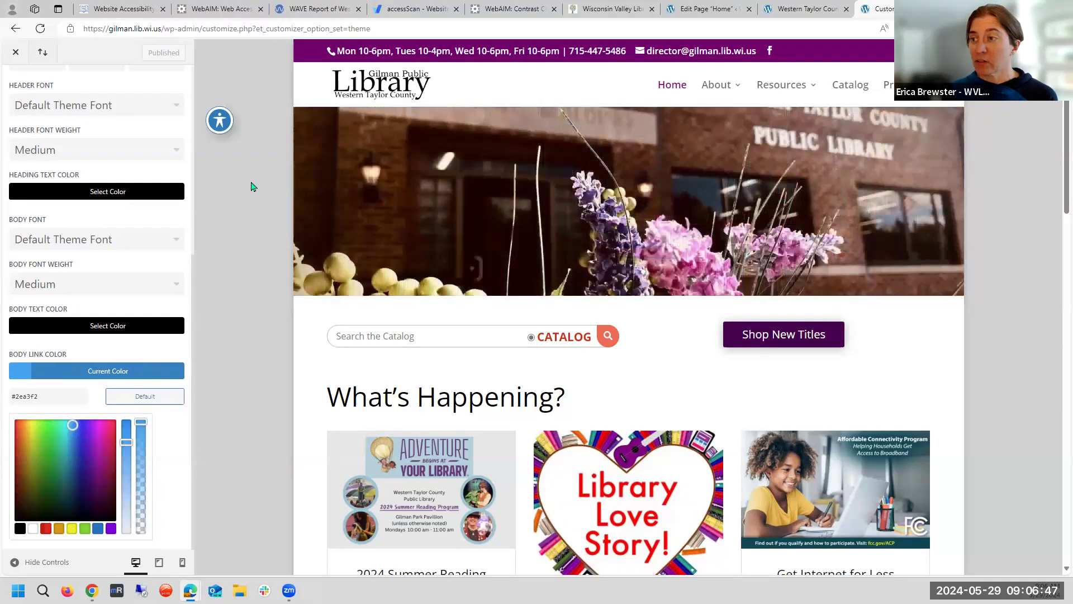
- Inspect the contrast error on the 2024 Summer Reading Program's "read more" link in the WAVE report
{"action": "left_click", "coordinate": [337, 7]}
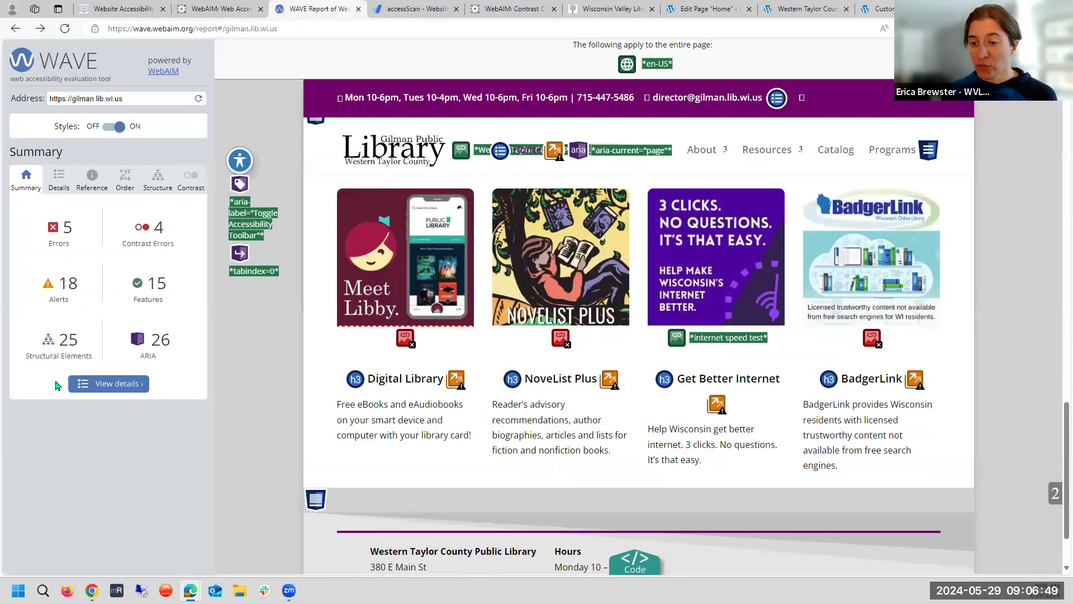
{"action": "left_click", "coordinate": [151, 237]}
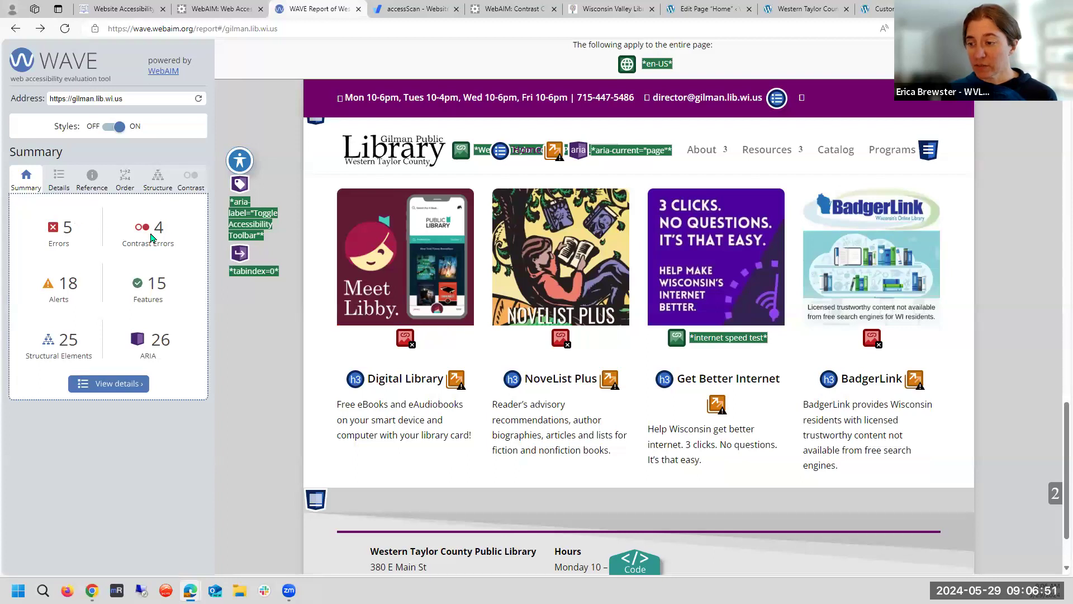
{"action": "scroll", "coordinate": [439, 336], "scroll_direction": "up", "scroll_amount": 4}
{"action": "scroll", "coordinate": [439, 320], "scroll_direction": "up", "scroll_amount": 7}
{"action": "left_click", "coordinate": [360, 429]}
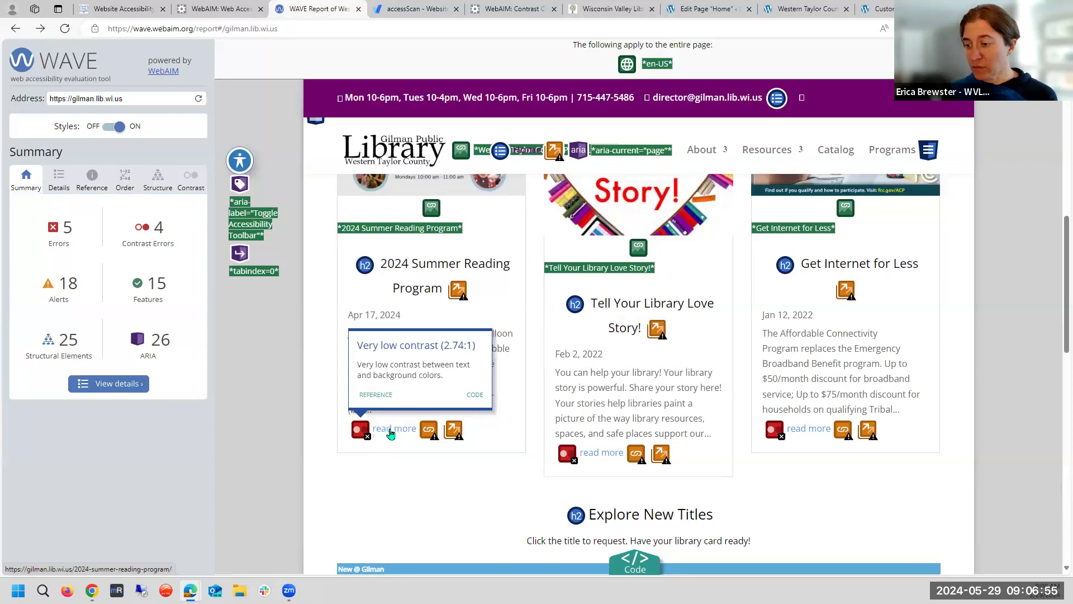
{"action": "left_click", "coordinate": [391, 431]}
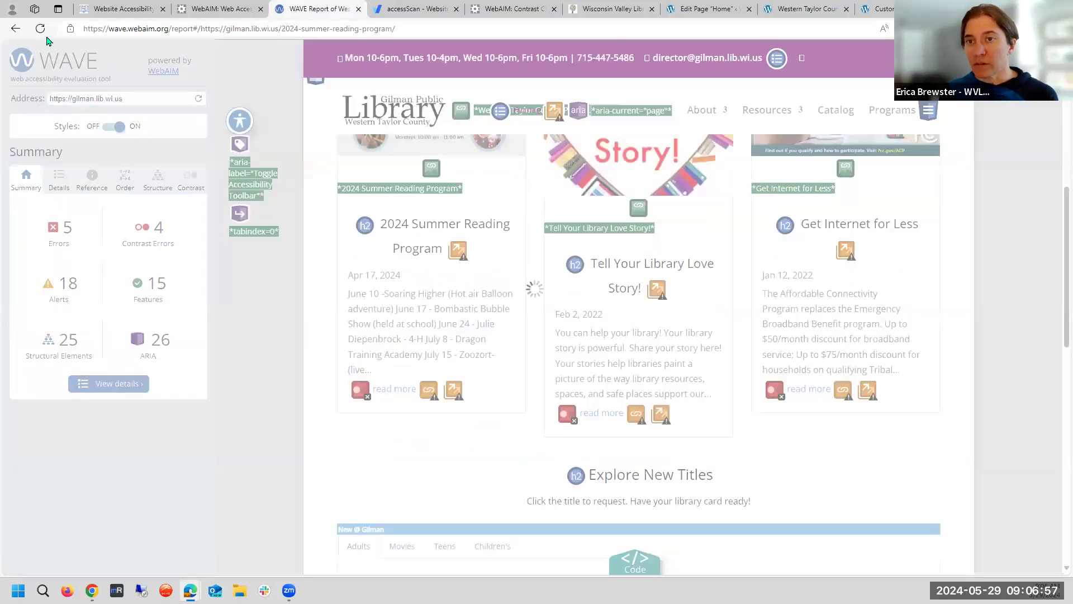
{"action": "key", "text": "alt+Left"}
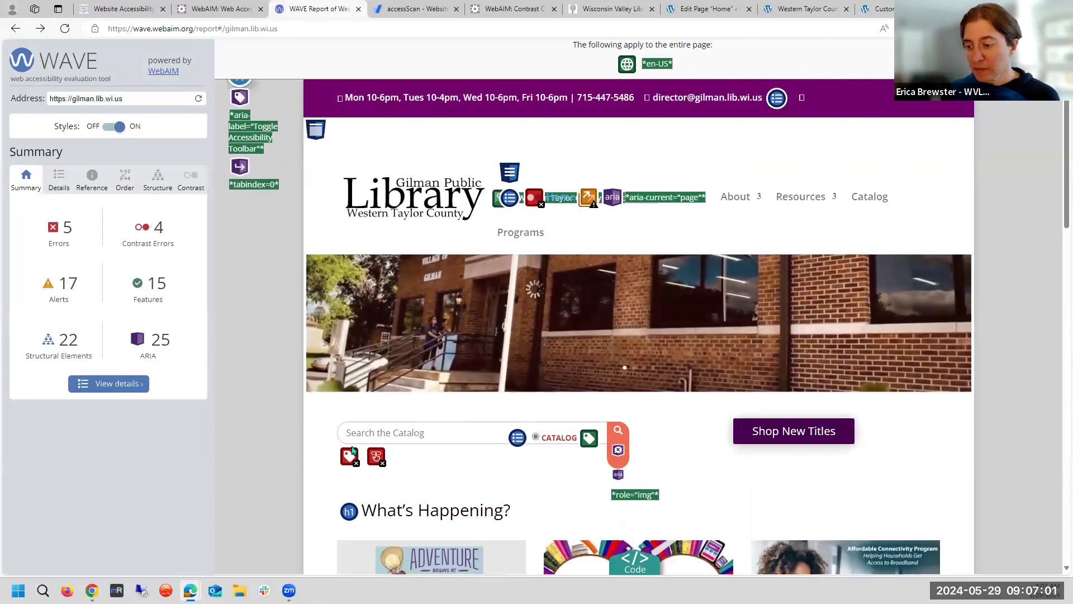
{"action": "scroll", "coordinate": [353, 445], "scroll_direction": "down", "scroll_amount": 1}
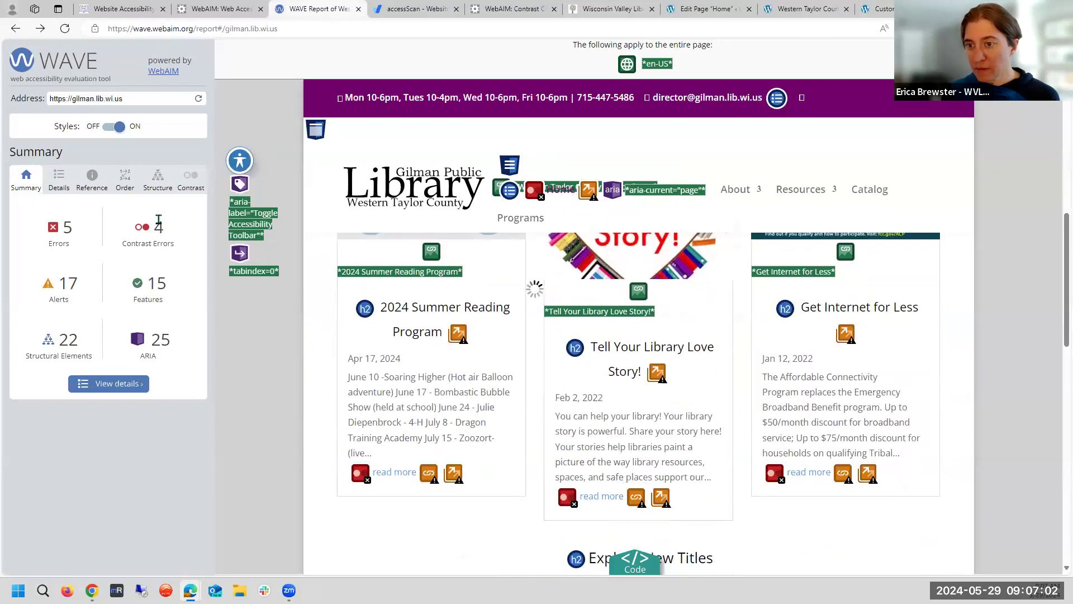
{"action": "left_click", "coordinate": [190, 179]}
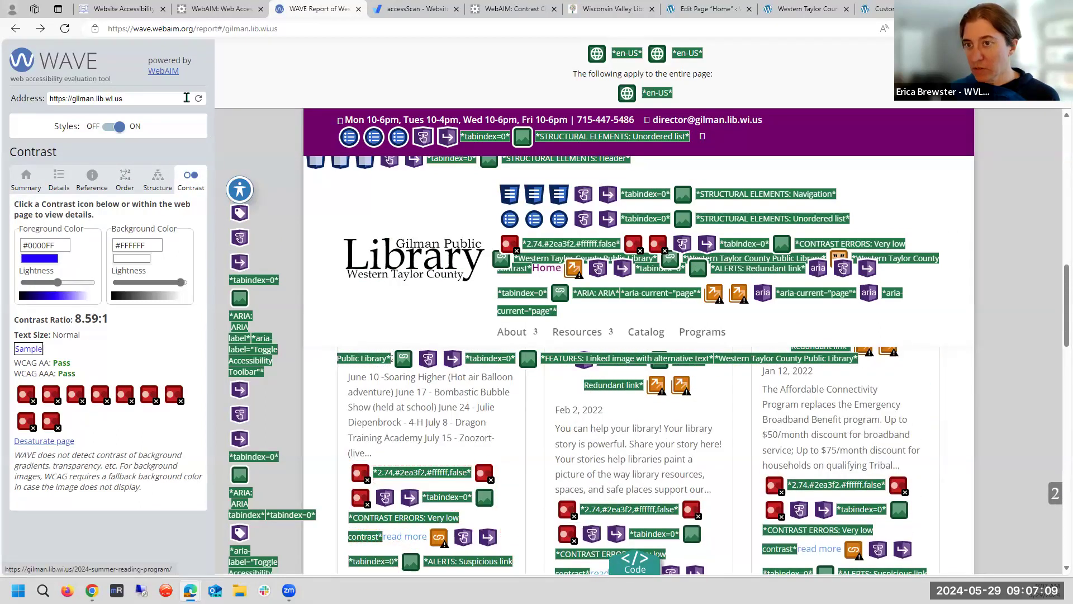
{"action": "left_click", "coordinate": [63, 28]}
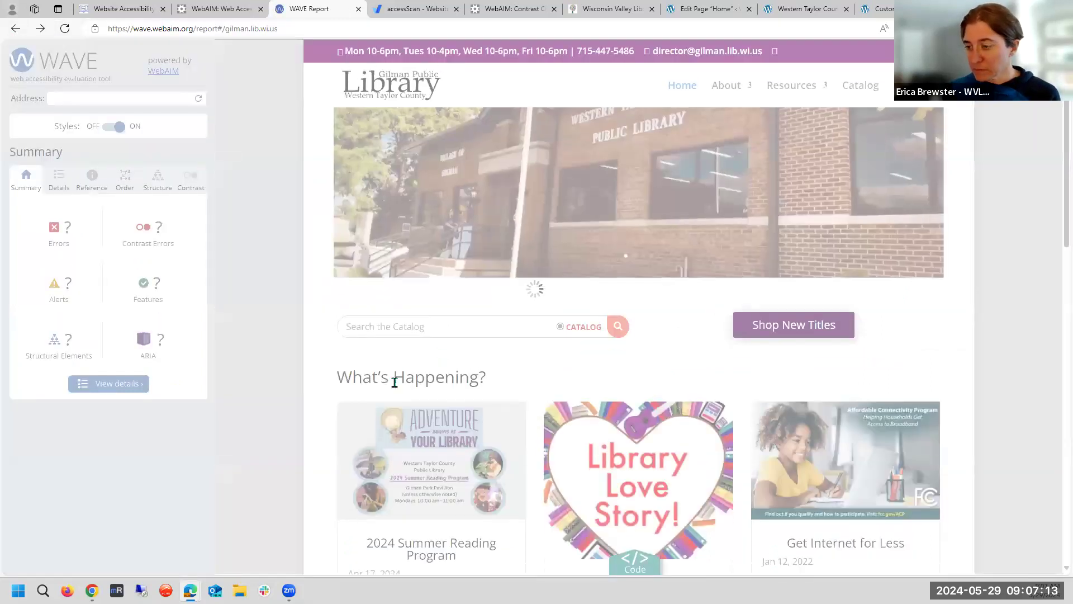
- Load the 2024 Summer Reading Program's "read more" link into WAVE's contrast checker and darken its foreground color to #065184
{"action": "scroll", "coordinate": [394, 400], "scroll_direction": "down", "scroll_amount": 4}
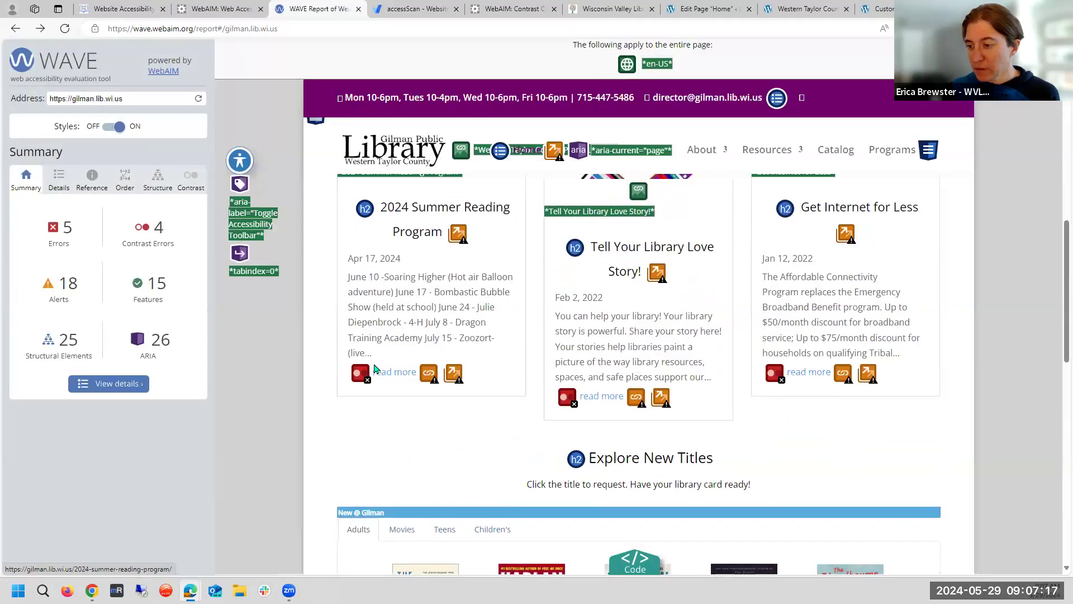
{"action": "mouse_move", "coordinate": [354, 379]}
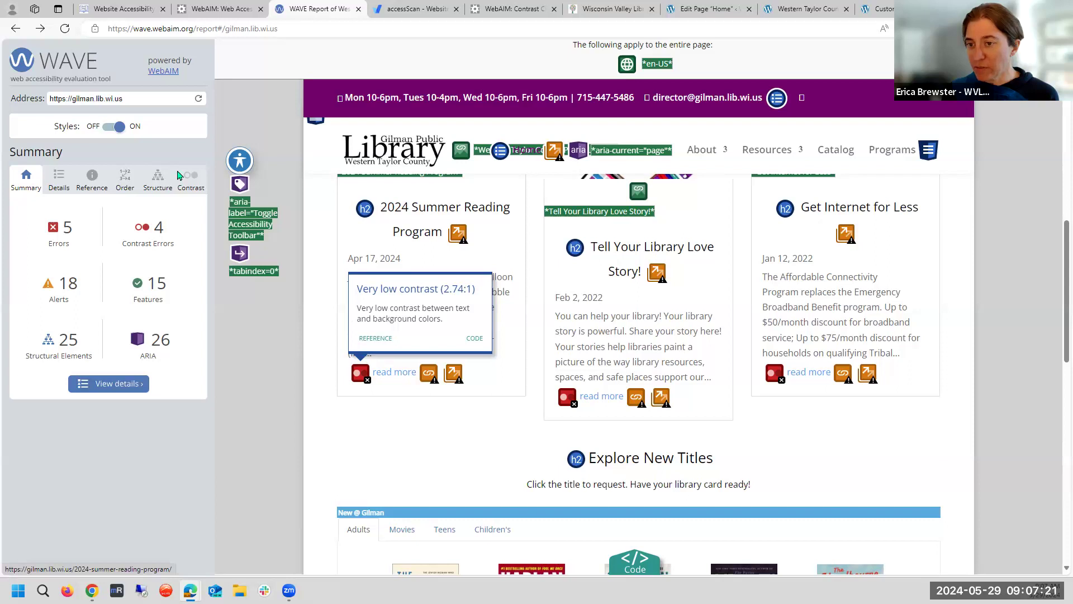
{"action": "left_click", "coordinate": [361, 373]}
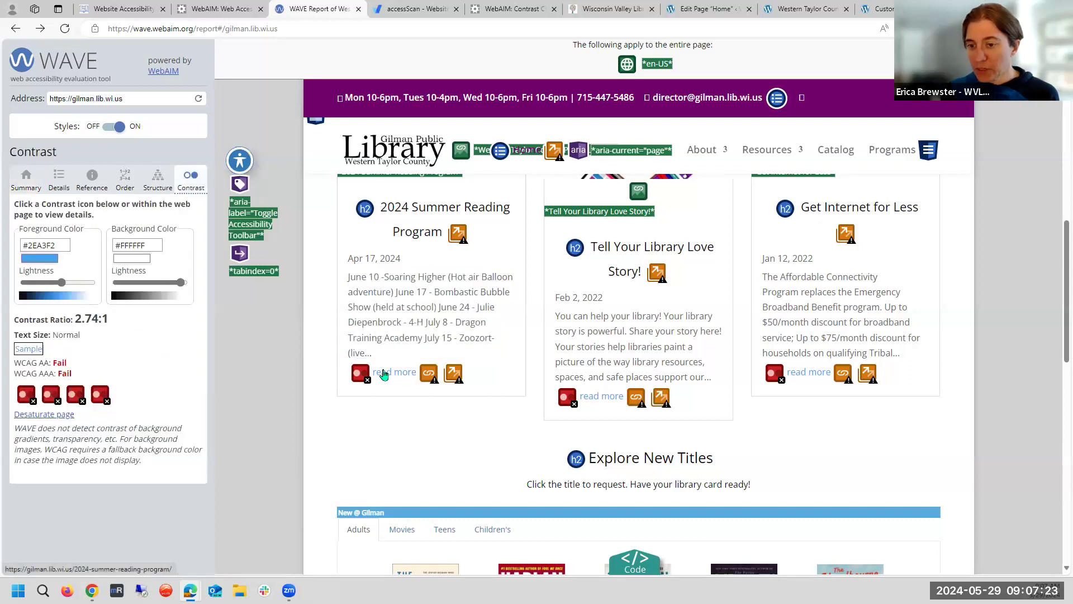
{"action": "left_click_drag", "start_coordinate": [62, 283], "coordinate": [49, 286]}
{"action": "key", "text": "Left"}
{"action": "key", "text": "Left"}
{"action": "key", "text": "Left"}
{"action": "key", "text": "Left"}
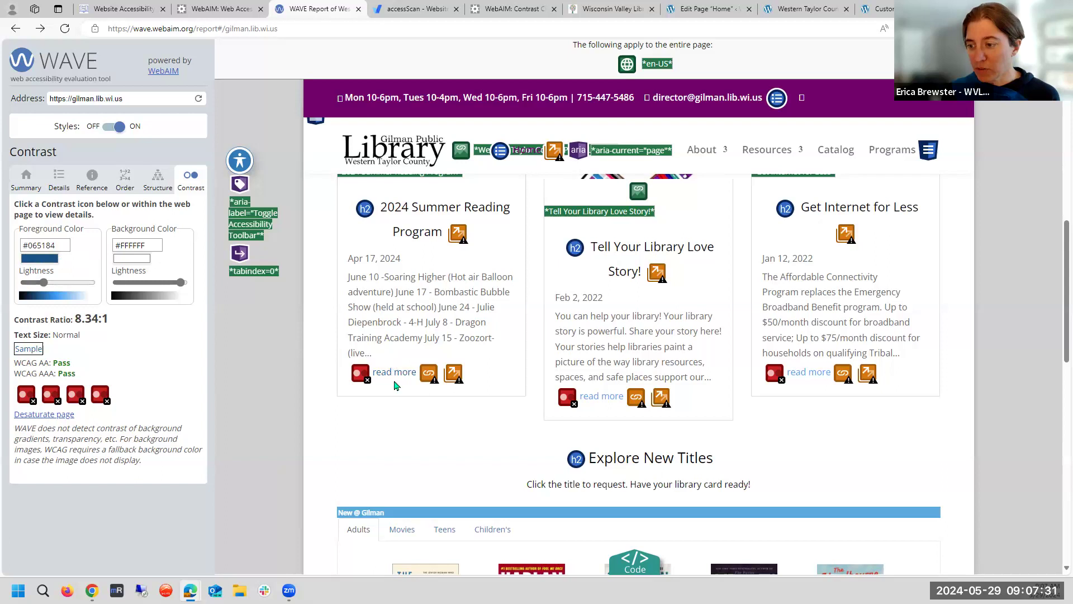
- Copy the foreground color #065184 from WAVE's contrast checker, set it as the Divi customizer's Body Link Color, and publish the change
{"action": "triple_click", "coordinate": [58, 245]}
{"action": "key", "text": "ctrl+c"}
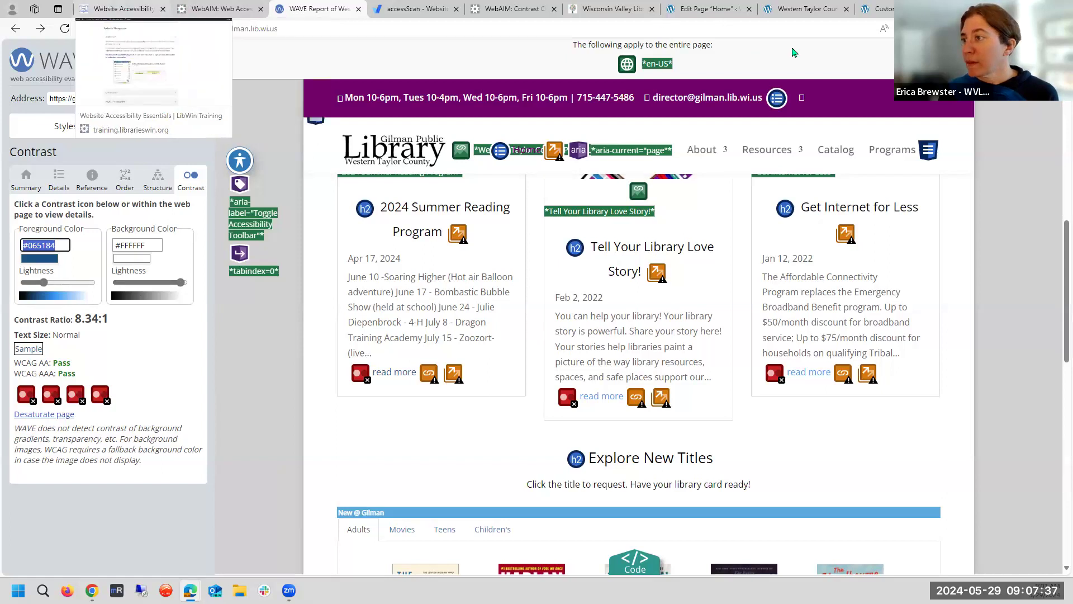
{"action": "left_click", "coordinate": [887, 9]}
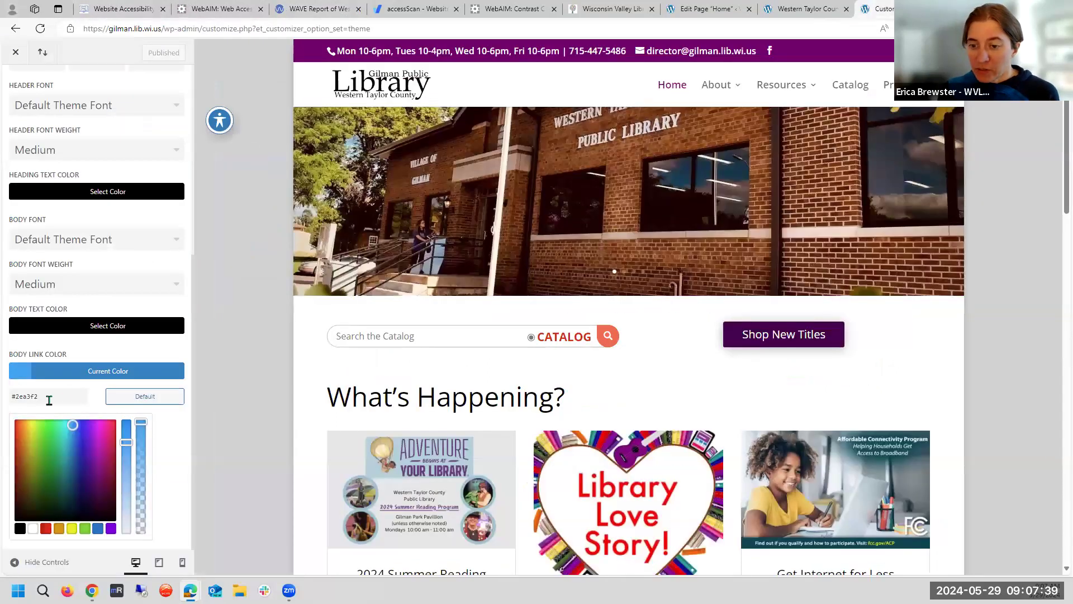
{"action": "left_click", "coordinate": [72, 399]}
{"action": "key", "text": "ctrl+a"}
{"action": "key", "text": "ctrl+v"}
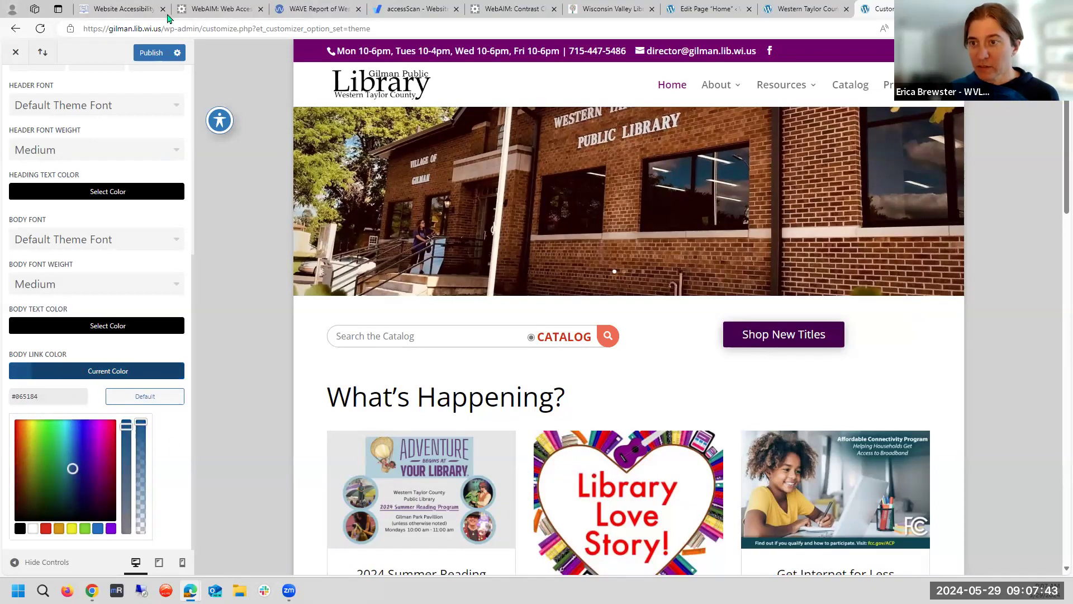
{"action": "left_click", "coordinate": [157, 58]}
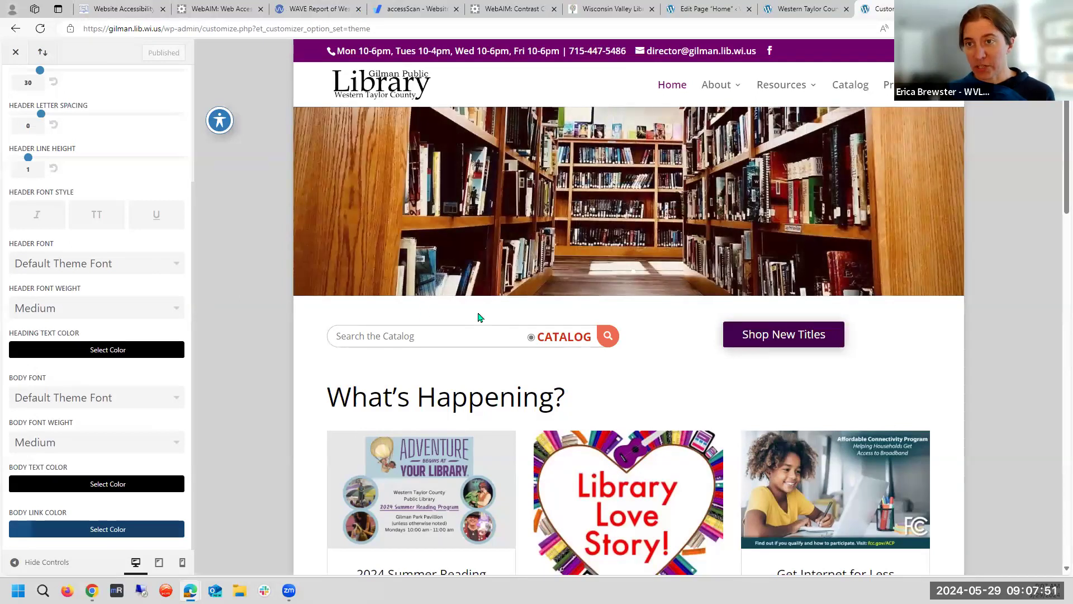
- Rerun the WAVE report for gilman.lib.wi.us and check the "read more" links under What's Happening for contrast errors
{"action": "left_click", "coordinate": [121, 7]}
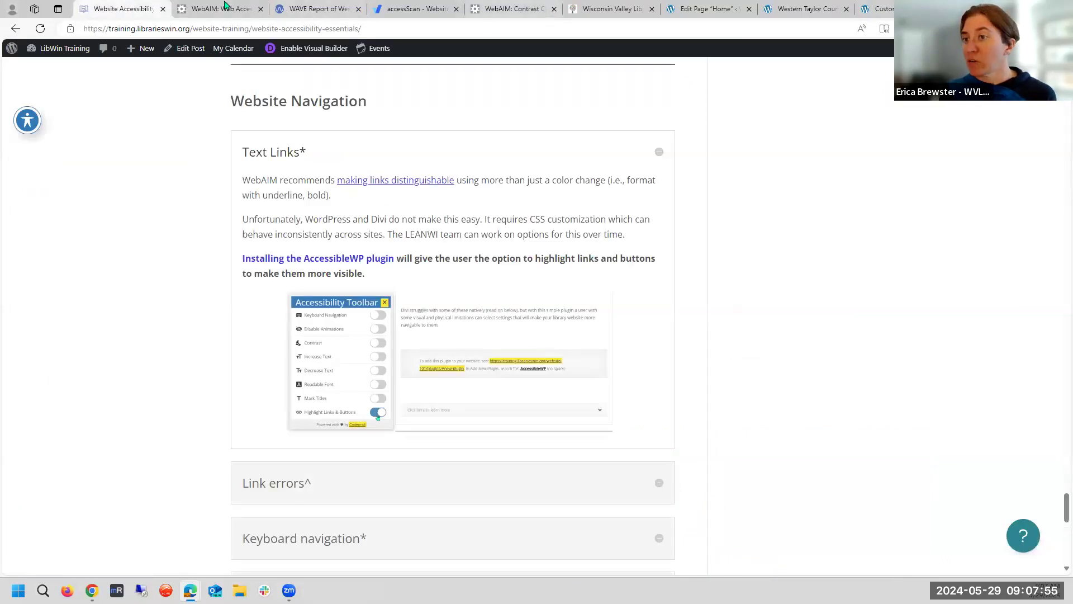
{"action": "left_click", "coordinate": [254, 7]}
{"action": "left_click", "coordinate": [294, 6]}
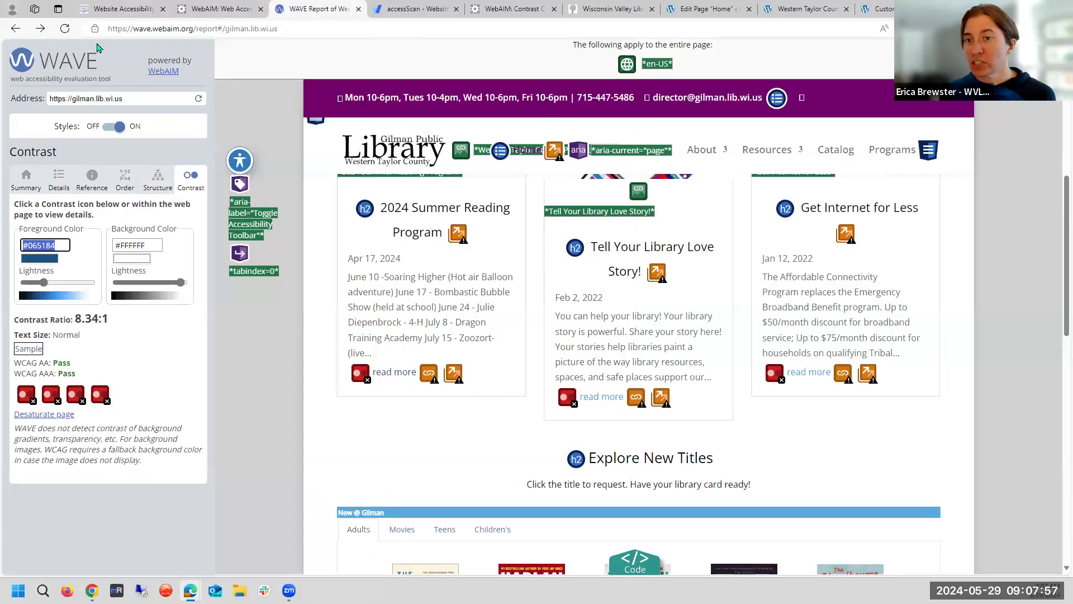
{"action": "left_click", "coordinate": [65, 29]}
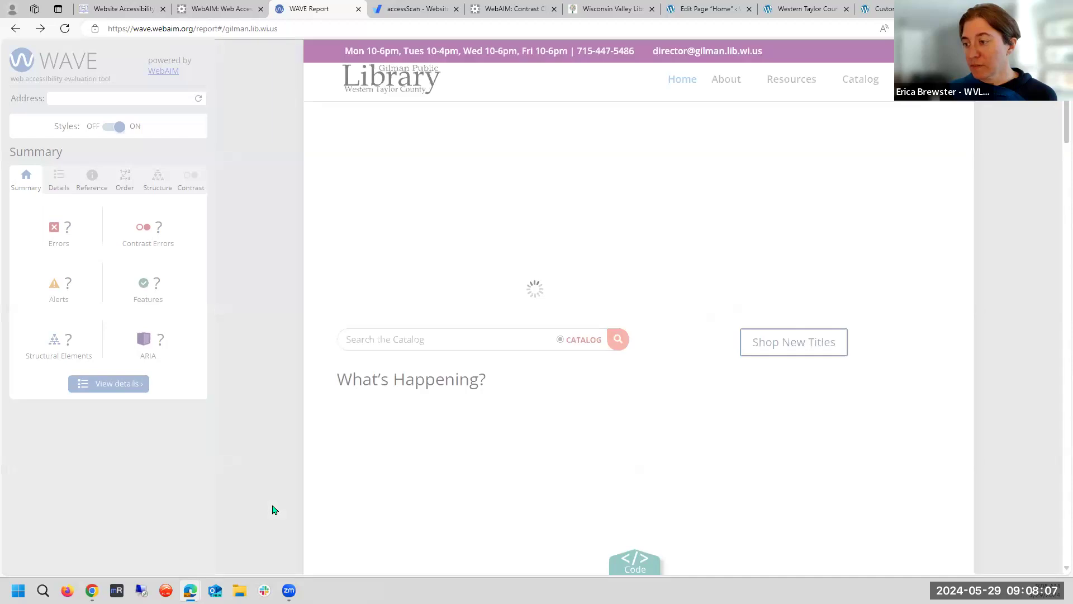
{"action": "scroll", "coordinate": [276, 511], "scroll_direction": "down", "scroll_amount": 4}
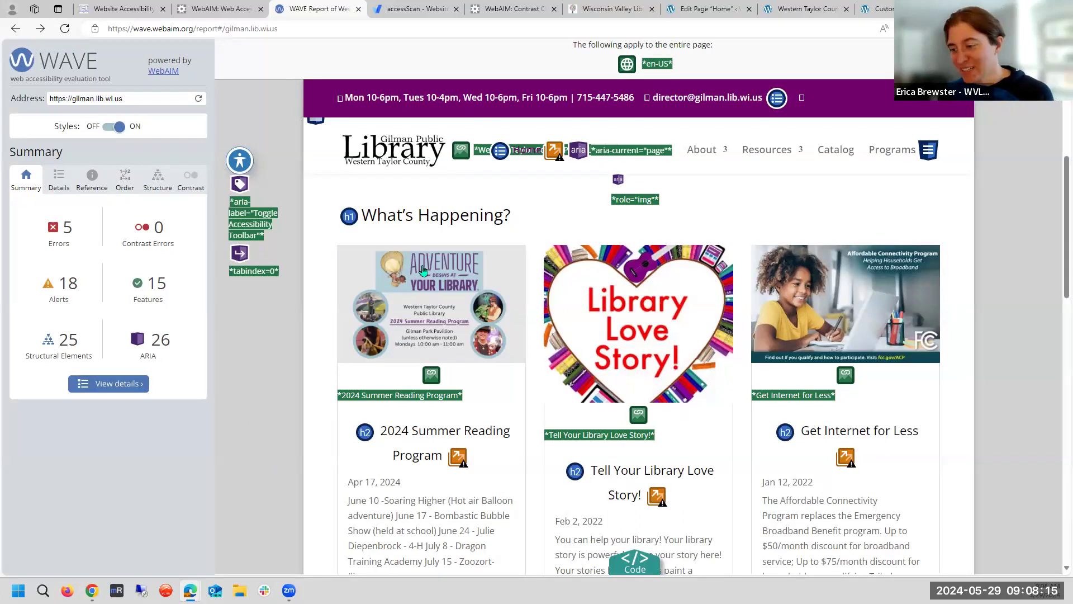
{"action": "scroll", "coordinate": [423, 272], "scroll_direction": "down", "scroll_amount": 4}
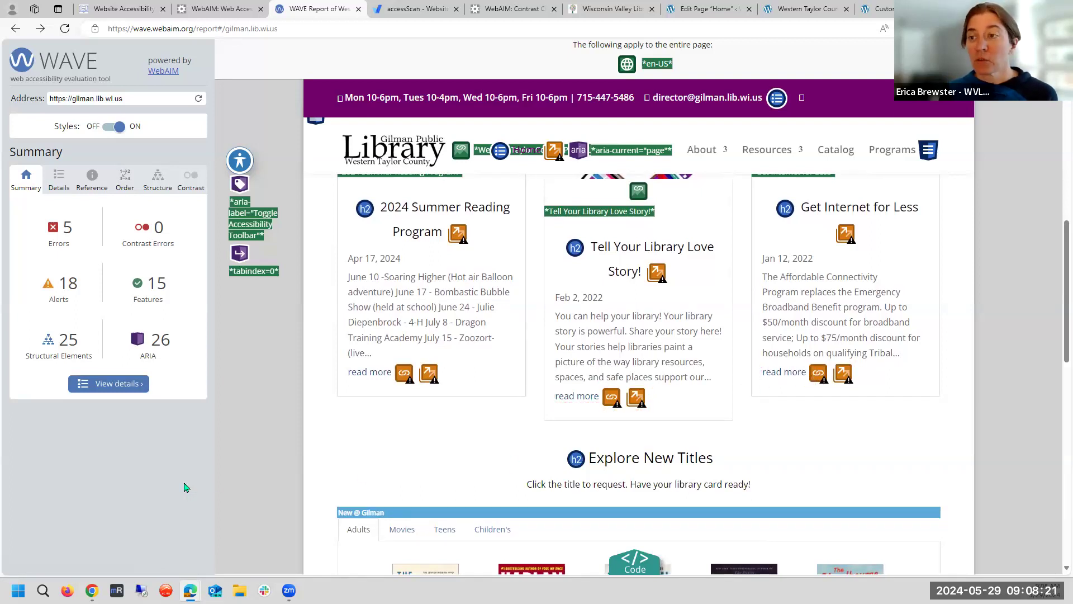
- On the live library site's Accessibility Toolbar, turn off Increase Text and turn on Highlight Links & Buttons
{"action": "left_click", "coordinate": [878, 8]}
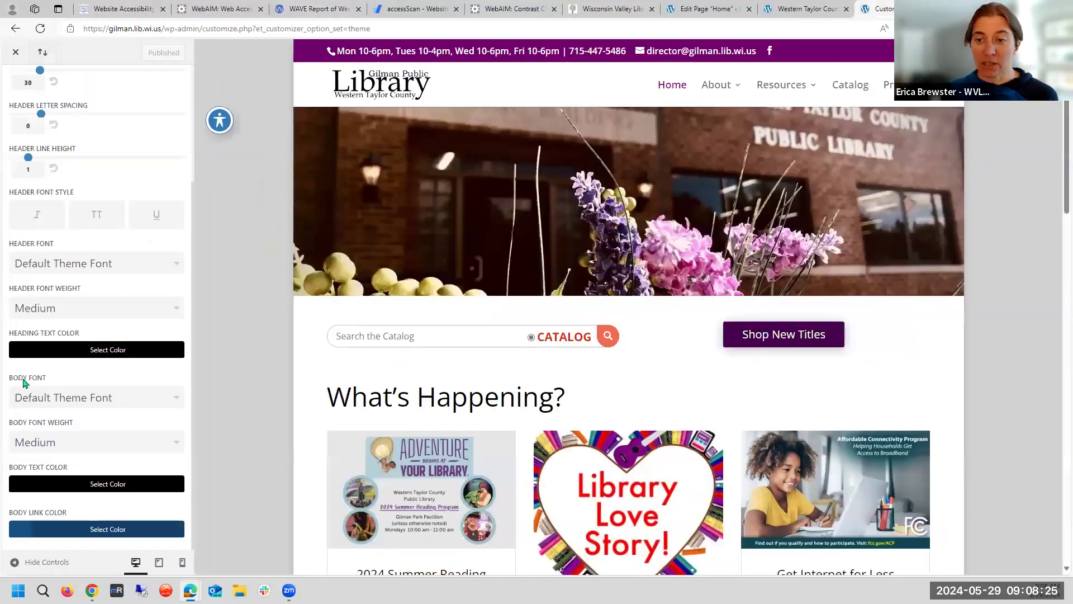
{"action": "left_click", "coordinate": [126, 9]}
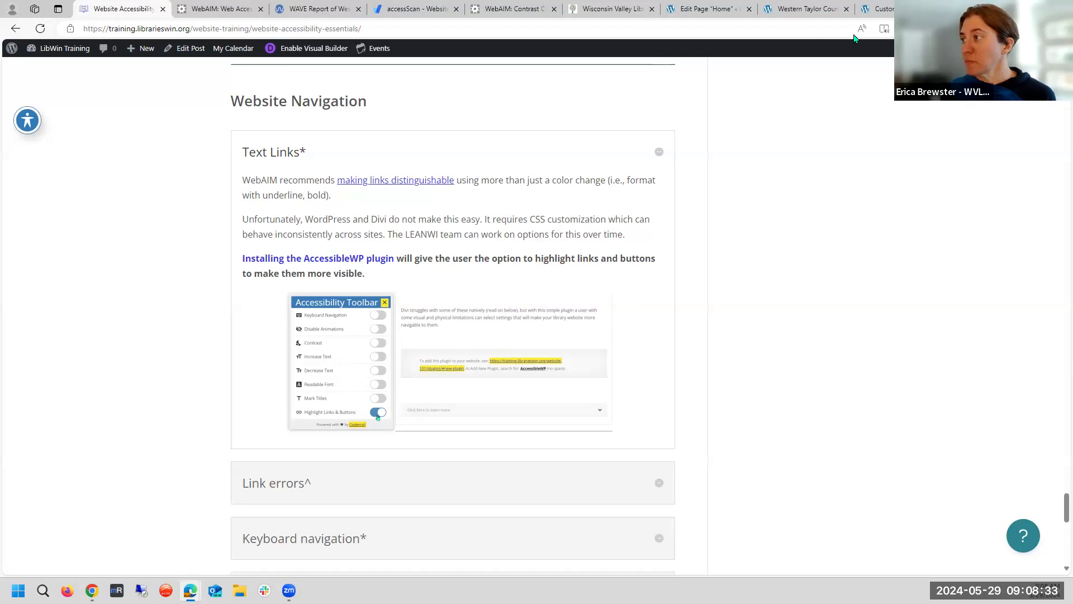
{"action": "left_click", "coordinate": [816, 9]}
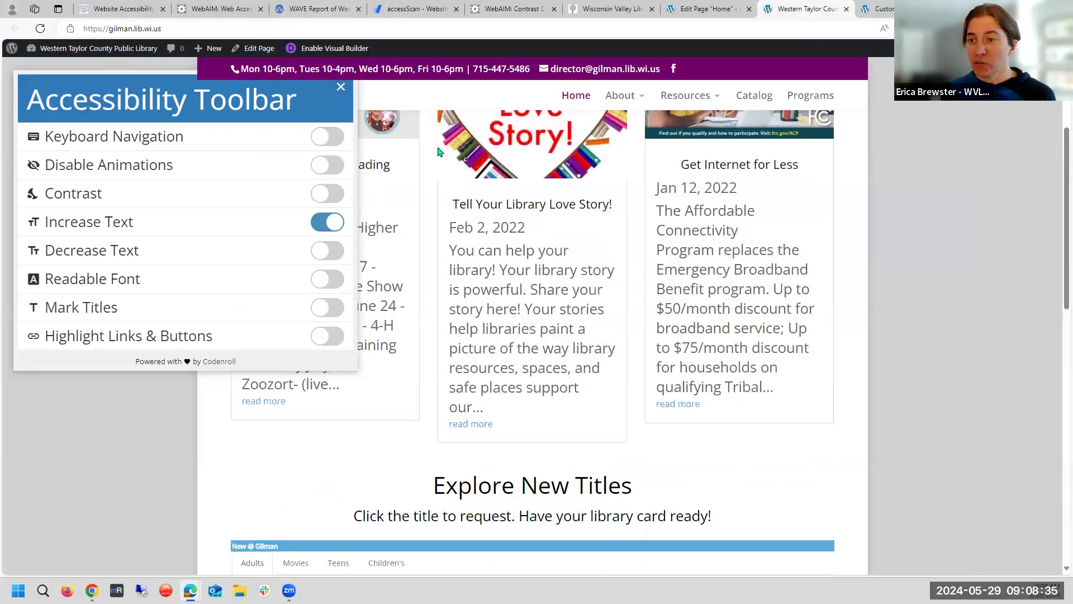
{"action": "left_click", "coordinate": [315, 222]}
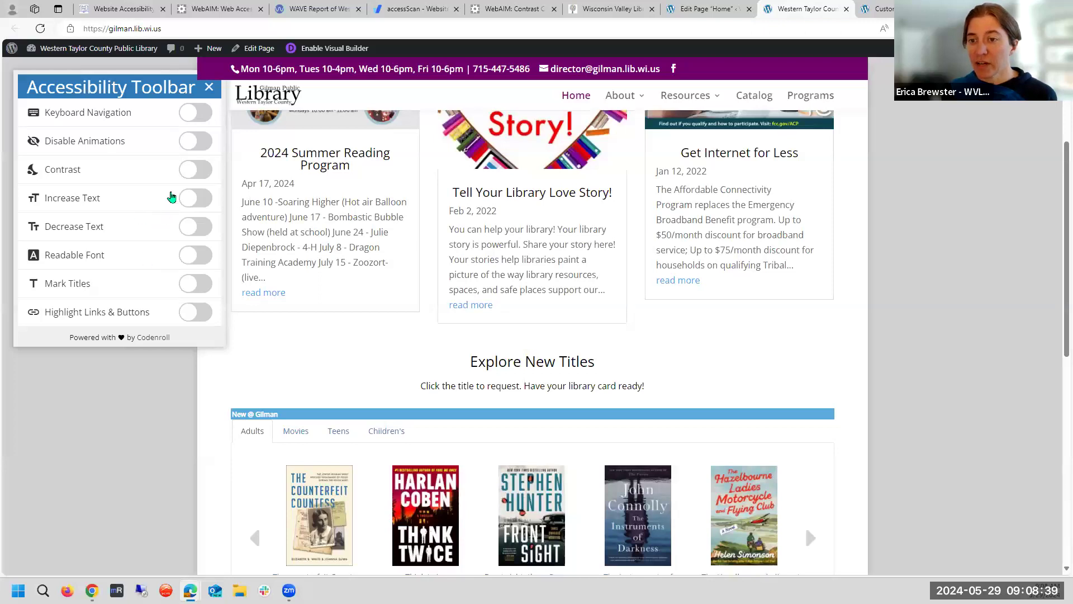
{"action": "left_click", "coordinate": [197, 312]}
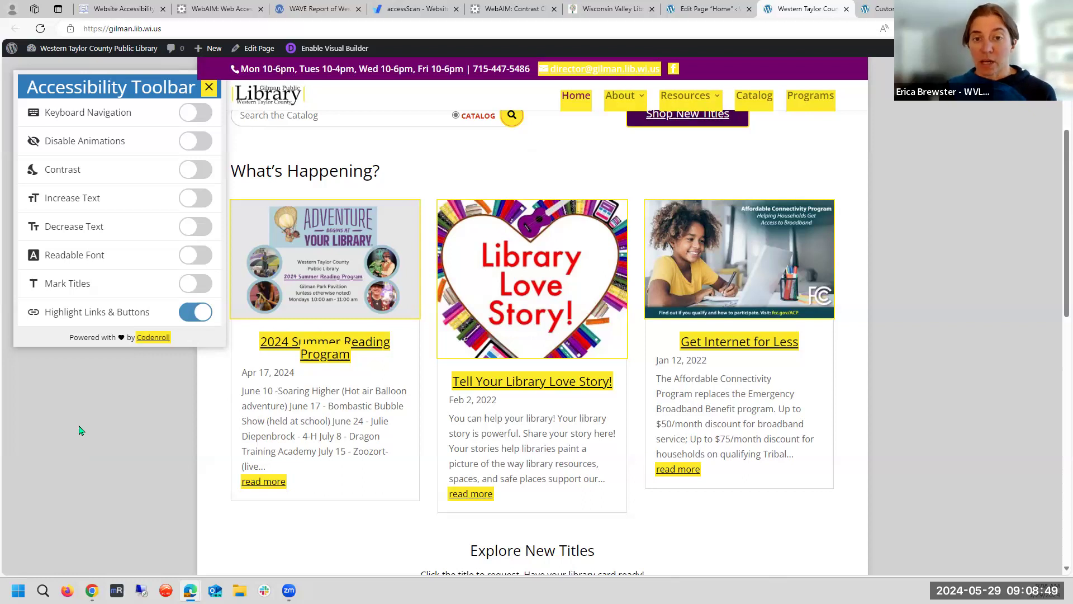
- Expand the Link errors section on the Website Accessibility Essentials training page and read its redundant link example
{"action": "left_click", "coordinate": [103, 6]}
{"action": "scroll", "coordinate": [642, 491], "scroll_direction": "down", "scroll_amount": 1}
{"action": "left_click", "coordinate": [593, 410]}
{"action": "scroll", "coordinate": [114, 308], "scroll_direction": "down", "scroll_amount": 3}
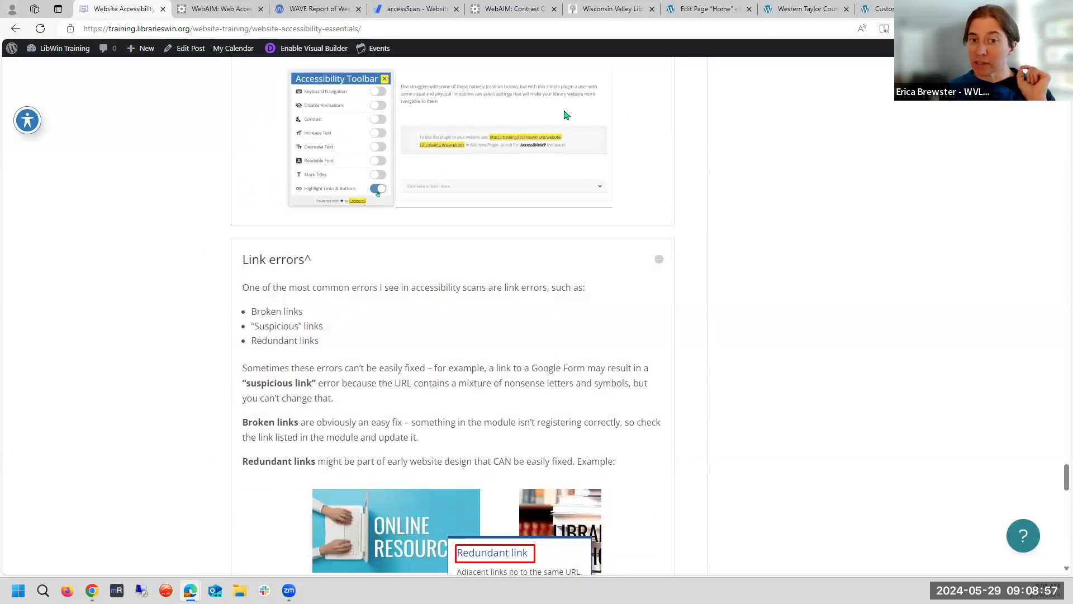
{"action": "scroll", "coordinate": [552, 310], "scroll_direction": "down", "scroll_amount": 2}
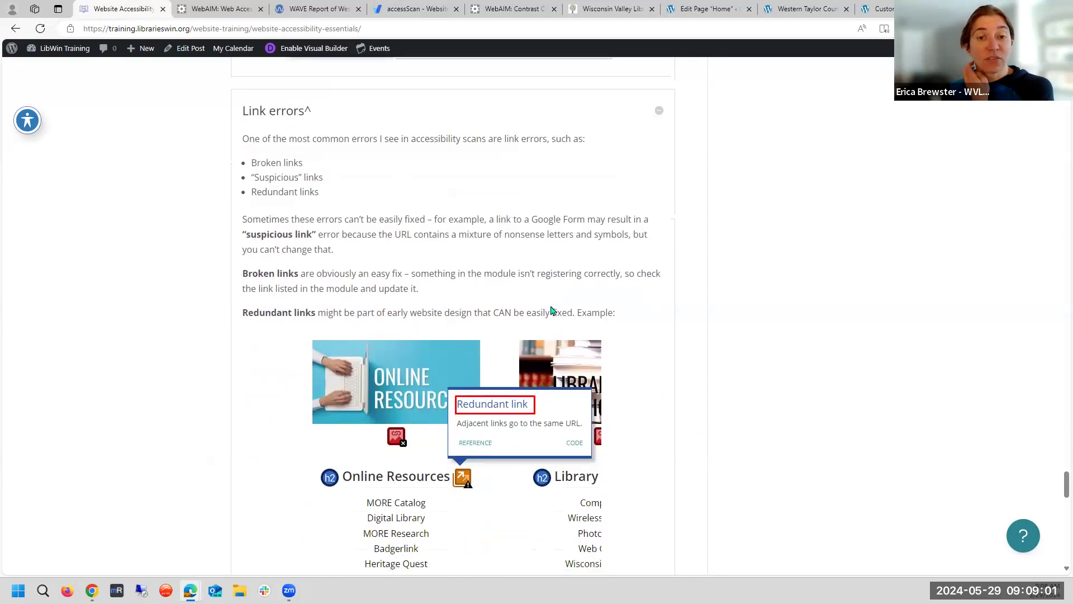
- Return to the WAVE report and examine the suspicious and redundant link alerts in its detailed results
{"action": "left_click", "coordinate": [222, 5]}
{"action": "left_click", "coordinate": [325, 5]}
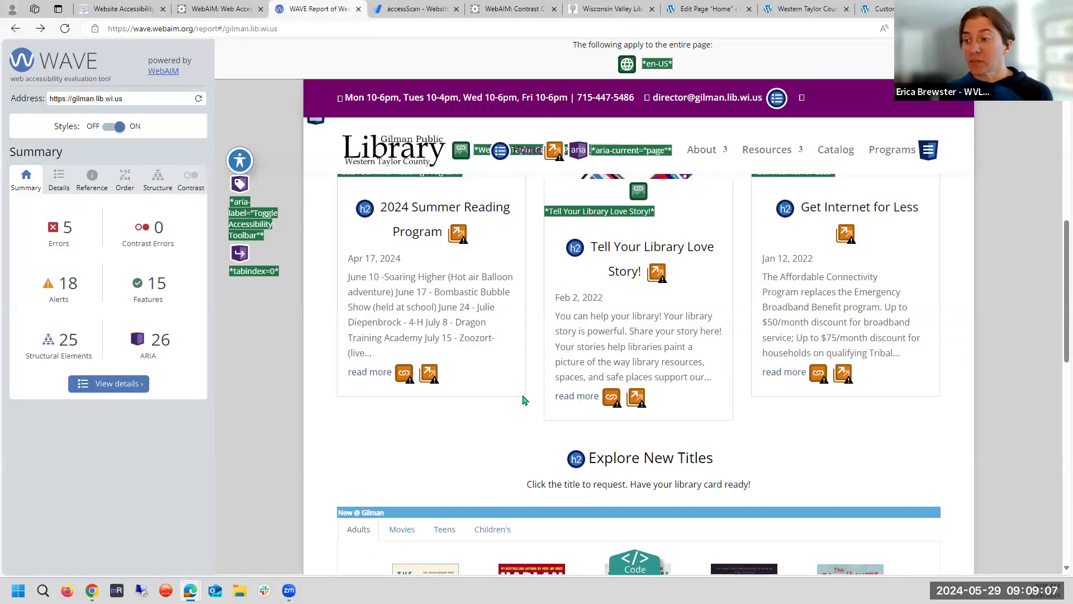
{"action": "scroll", "coordinate": [523, 400], "scroll_direction": "up", "scroll_amount": 1}
{"action": "scroll", "coordinate": [524, 400], "scroll_direction": "up", "scroll_amount": 1}
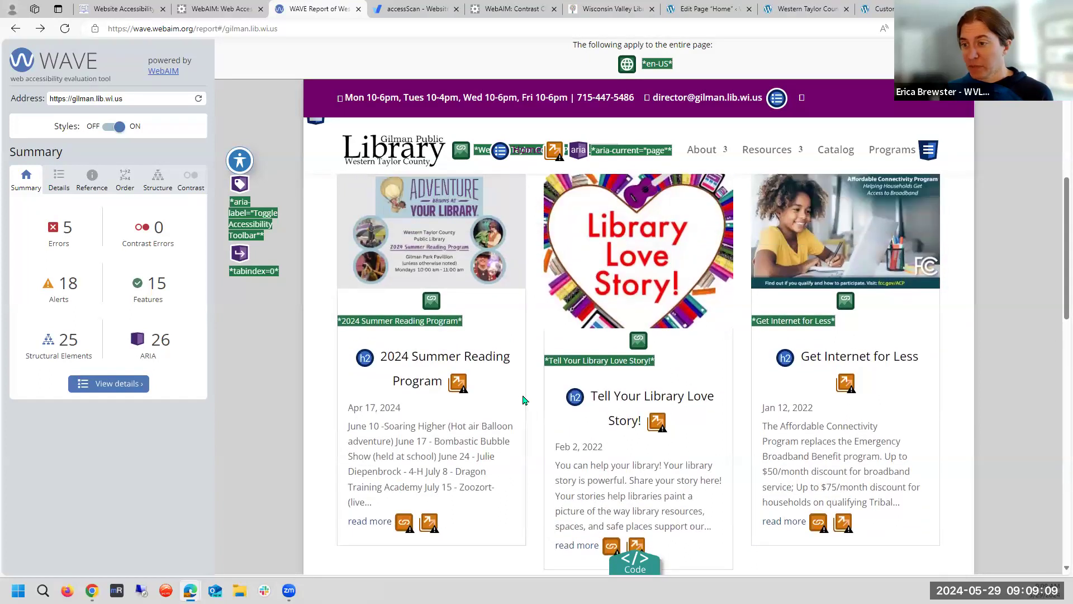
{"action": "left_click", "coordinate": [56, 275]}
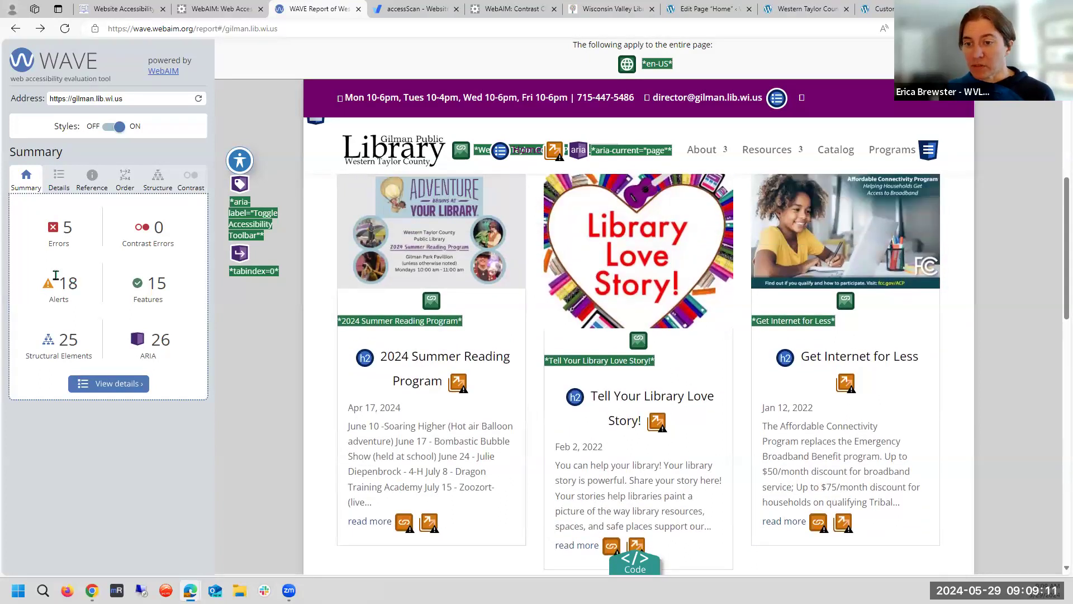
{"action": "left_click", "coordinate": [66, 180]}
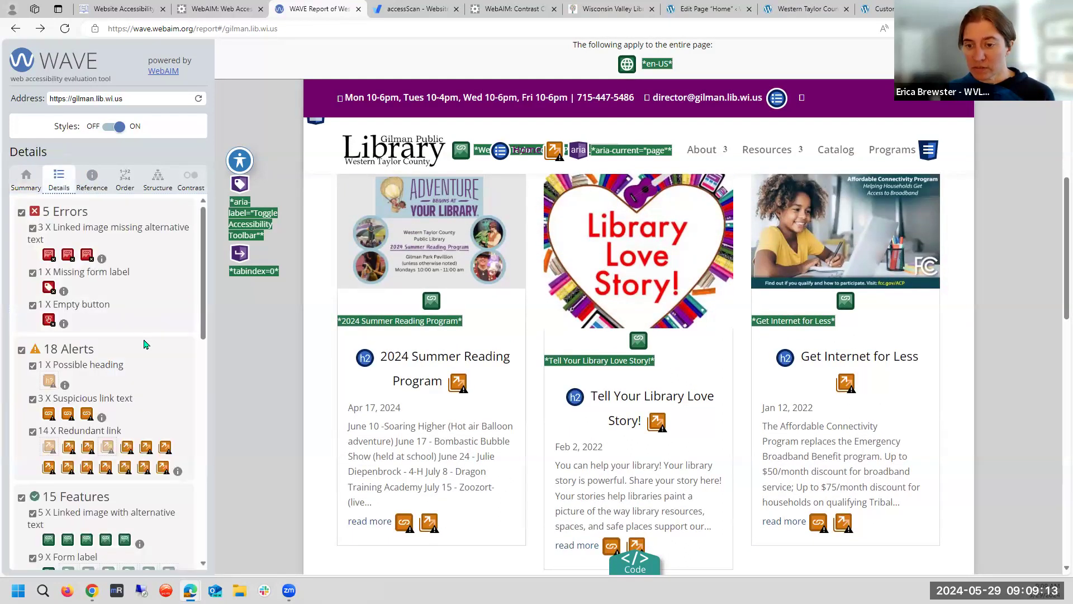
{"action": "scroll", "coordinate": [143, 344], "scroll_direction": "down", "scroll_amount": 1}
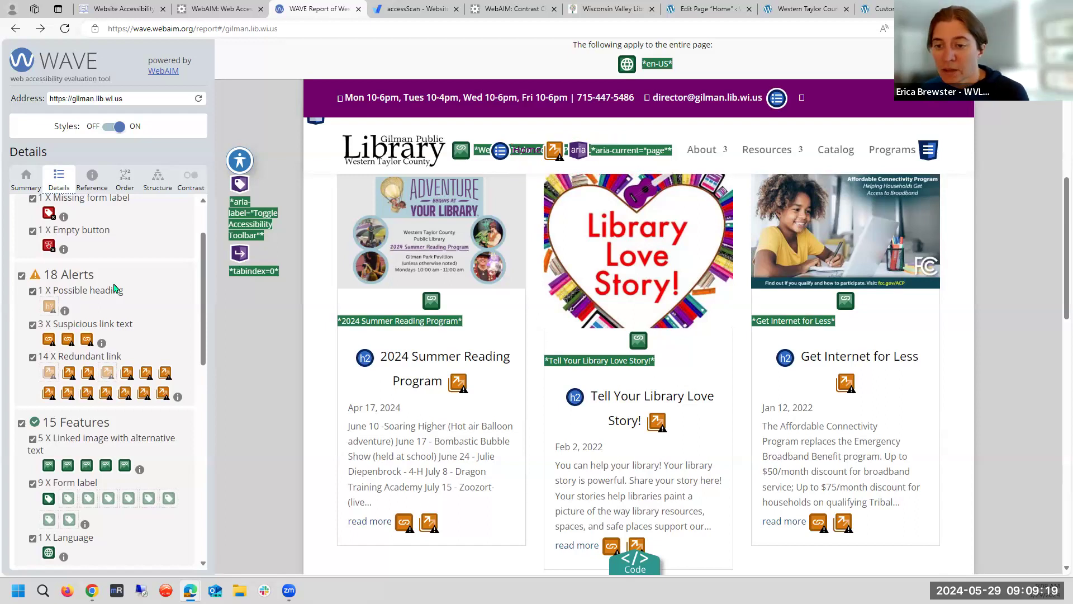
- Locate redundant link alerts on the evaluated page and open the explanation for the one beside the Digital Library heading
{"action": "left_click", "coordinate": [69, 373]}
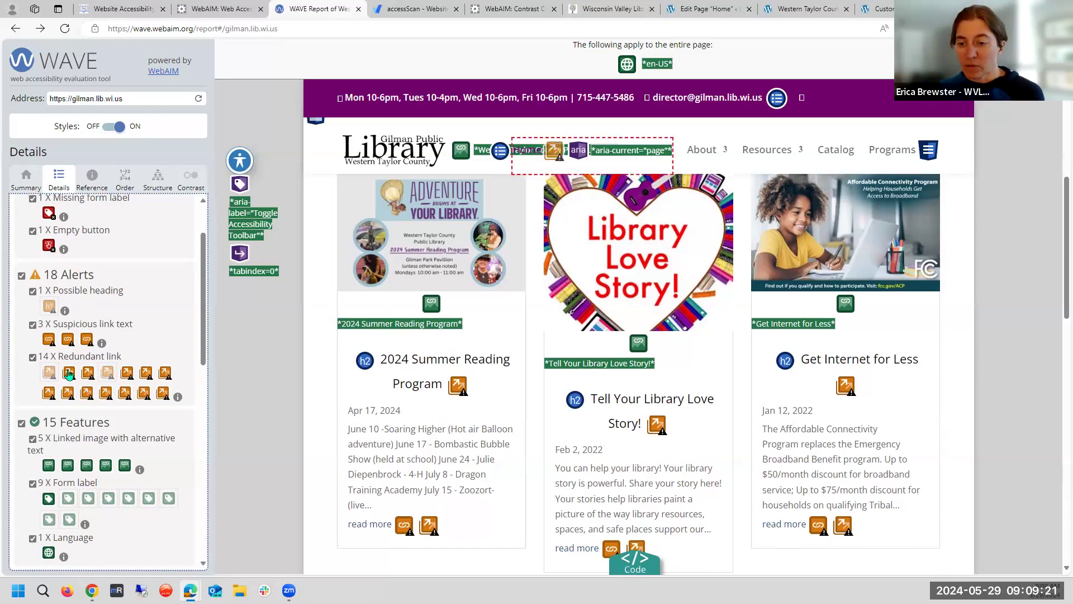
{"action": "left_click", "coordinate": [128, 378]}
{"action": "scroll", "coordinate": [478, 378], "scroll_direction": "up", "scroll_amount": 4}
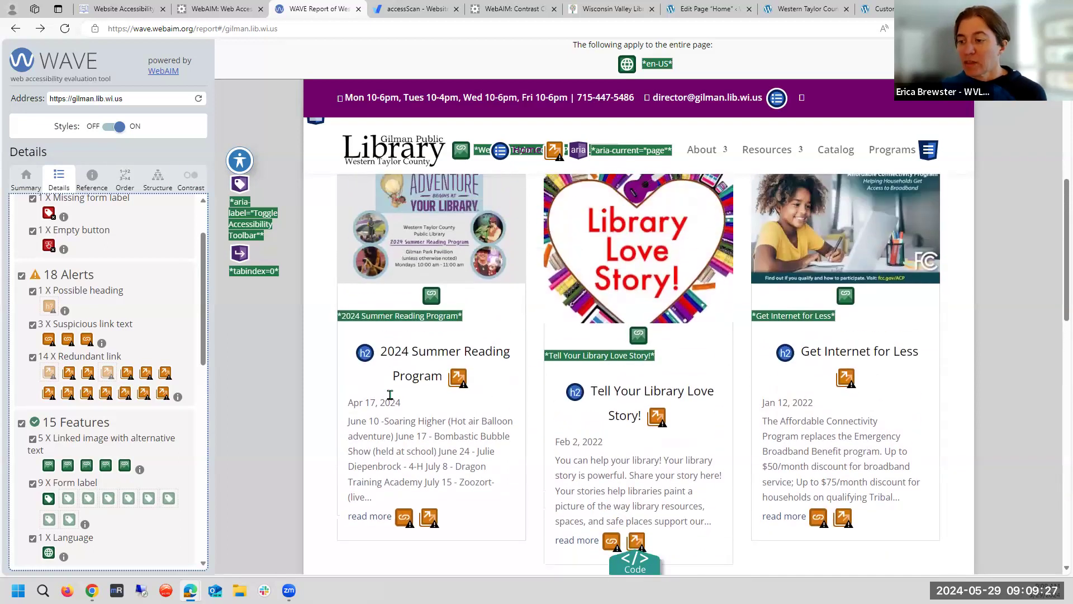
{"action": "scroll", "coordinate": [344, 362], "scroll_direction": "up", "scroll_amount": 4}
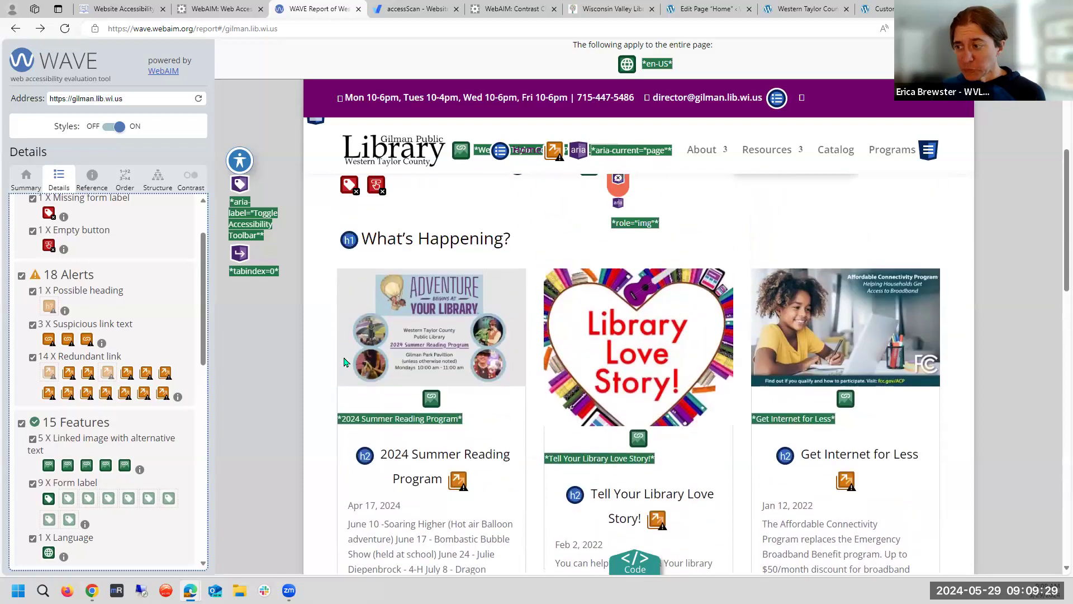
{"action": "scroll", "coordinate": [446, 396], "scroll_direction": "down", "scroll_amount": 4}
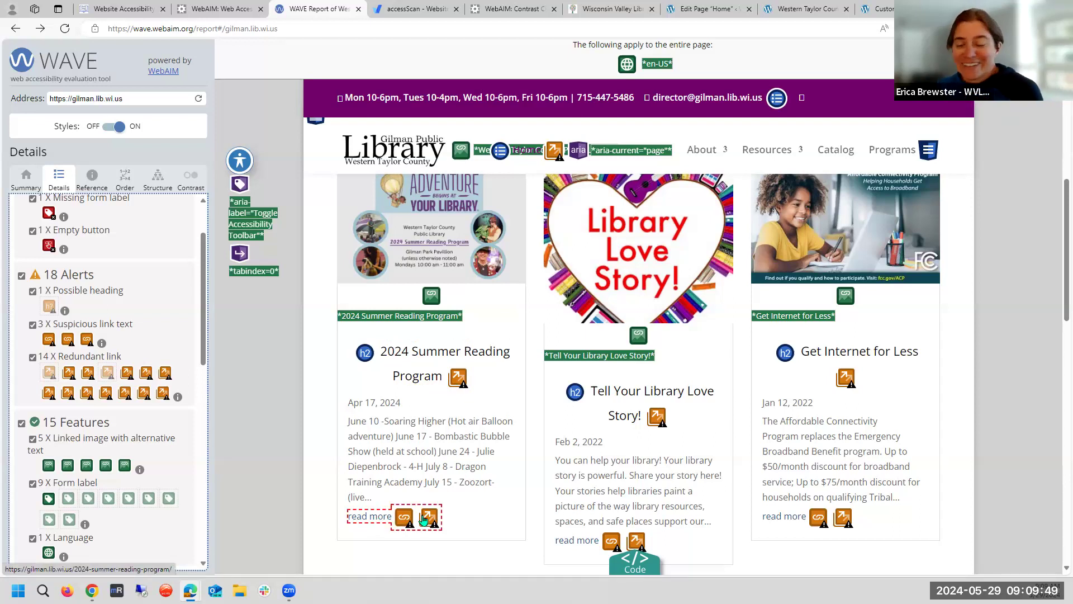
{"action": "scroll", "coordinate": [440, 498], "scroll_direction": "down", "scroll_amount": 10}
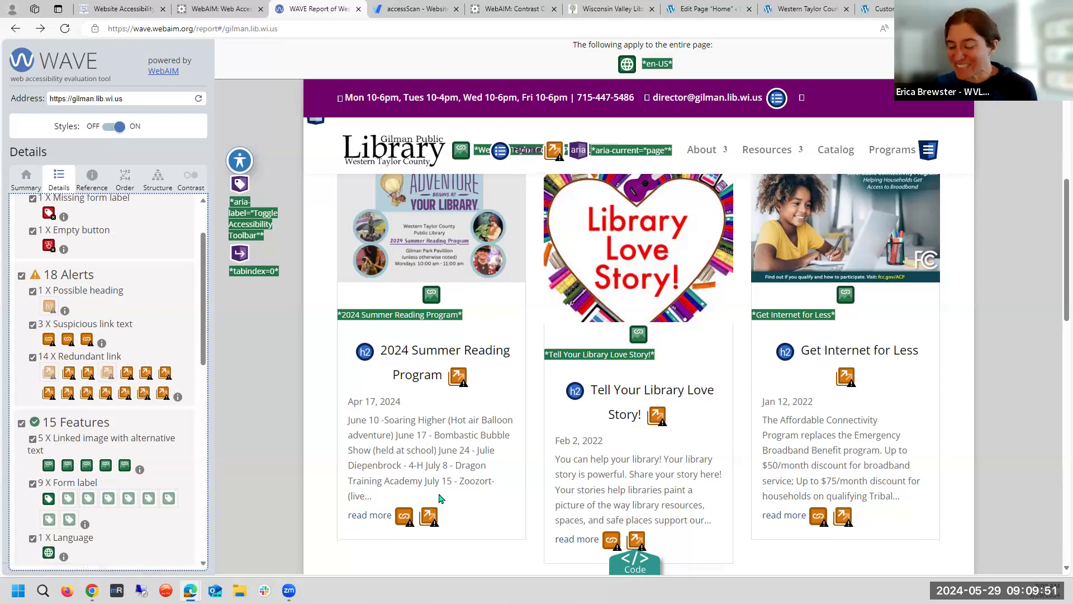
{"action": "scroll", "coordinate": [440, 498], "scroll_direction": "down", "scroll_amount": 3}
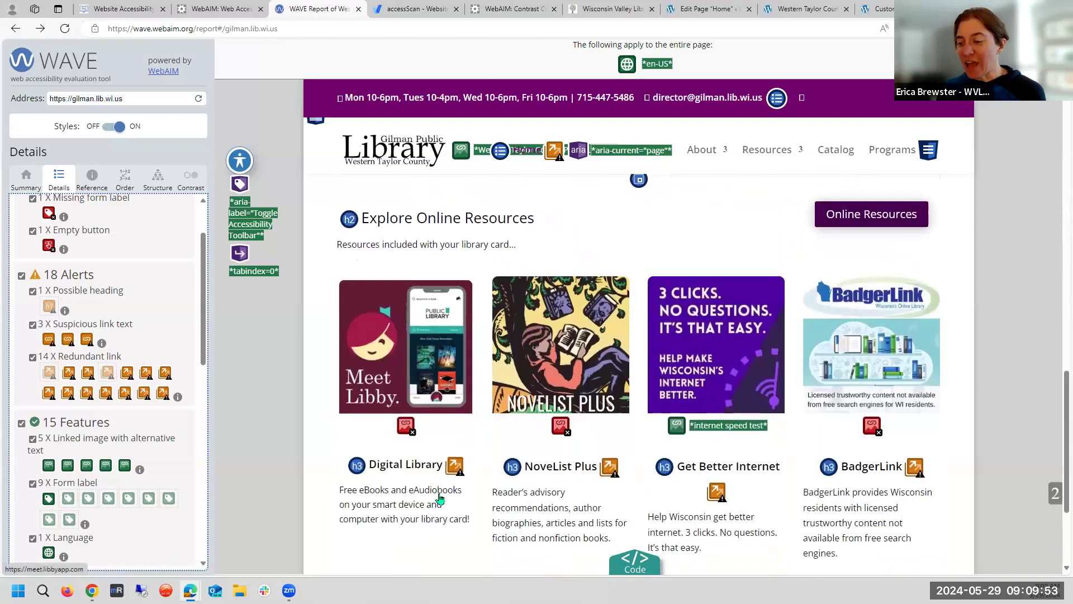
{"action": "left_click", "coordinate": [455, 467]}
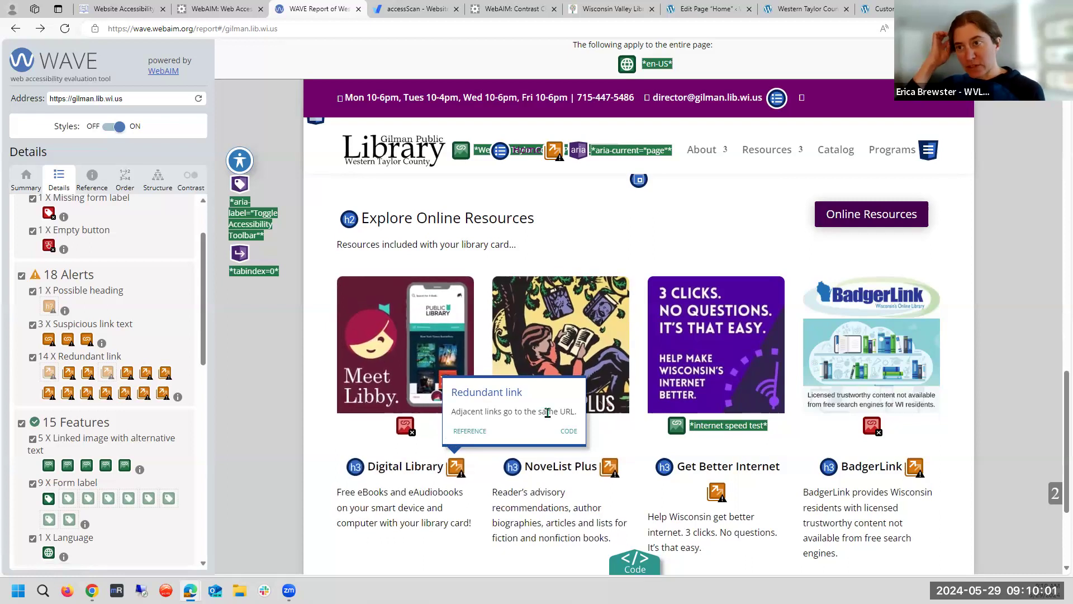
- Switch to the Home page editor and find the row of blurbs under Explore Online Resources
{"action": "left_click", "coordinate": [777, 5]}
{"action": "left_click", "coordinate": [874, 9]}
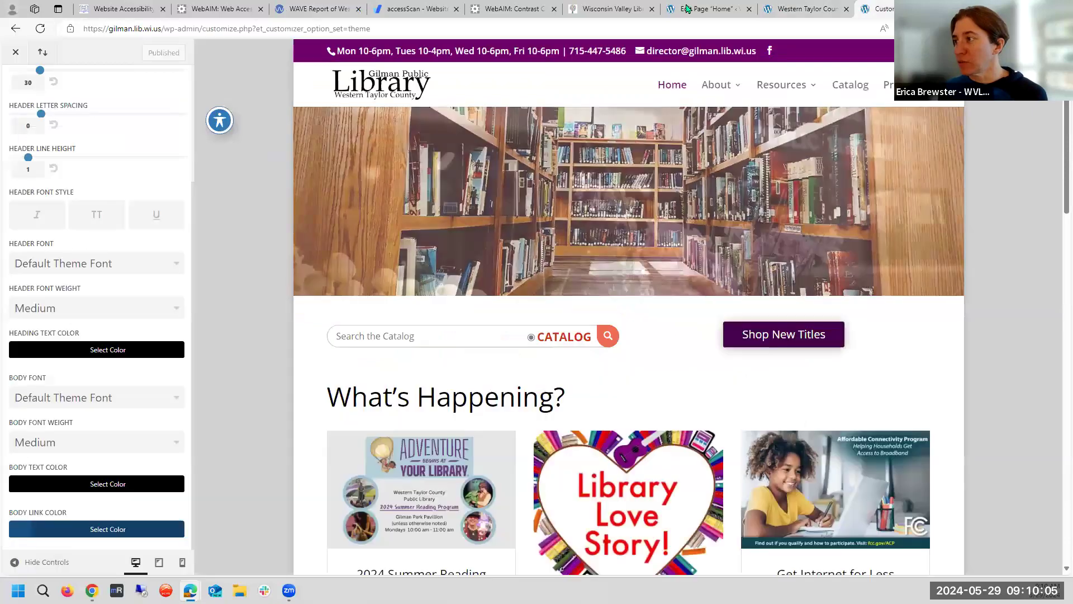
{"action": "left_click", "coordinate": [704, 8]}
{"action": "scroll", "coordinate": [684, 327], "scroll_direction": "down", "scroll_amount": 15}
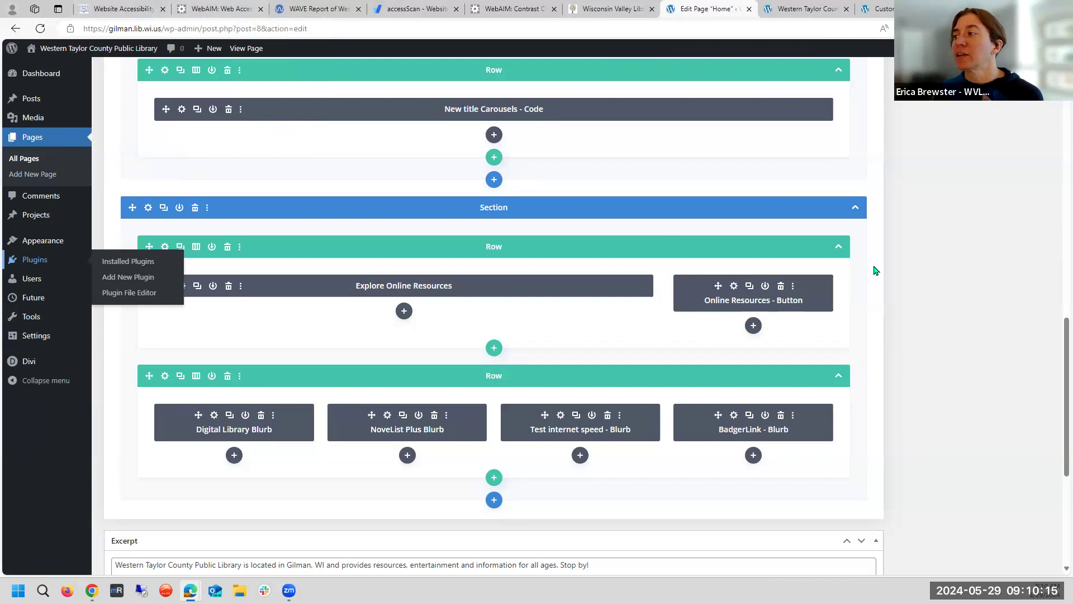
- View the Explore Online Resources section on the live library site and turn off Highlight Links & Buttons
{"action": "left_click", "coordinate": [783, 7]}
{"action": "scroll", "coordinate": [291, 391], "scroll_direction": "down", "scroll_amount": 10}
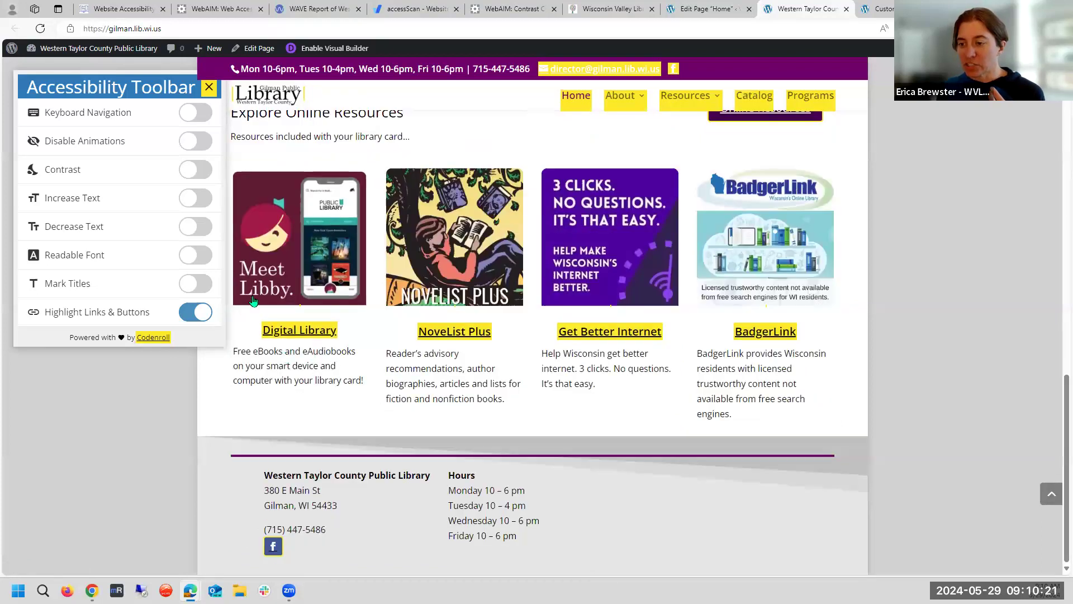
{"action": "left_click", "coordinate": [184, 319]}
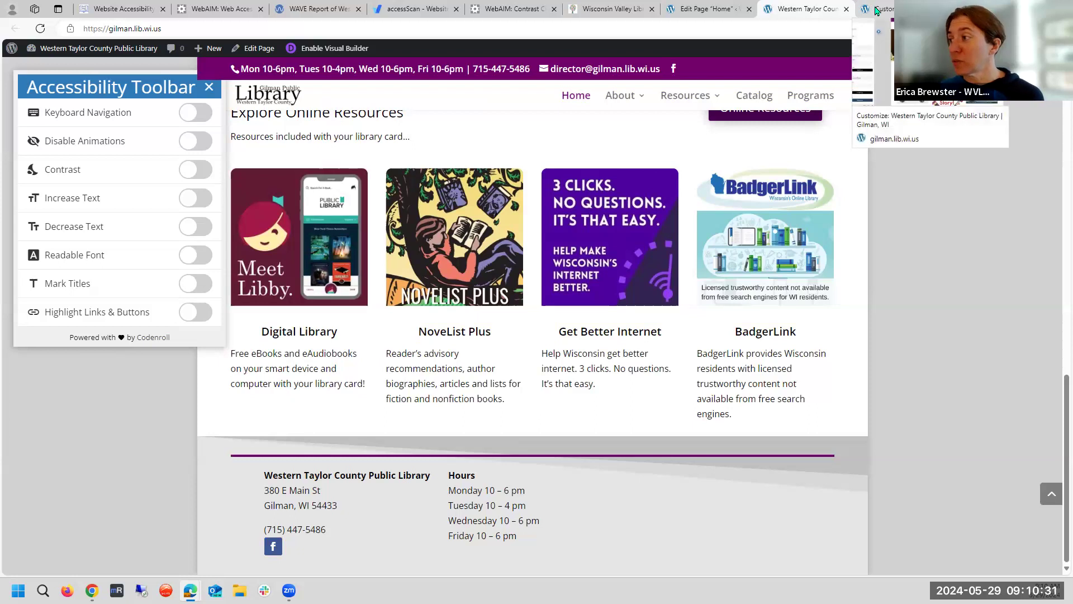
- Return to the Home page editor and open the link settings of the Digital Library blurb
{"action": "left_click", "coordinate": [693, 9]}
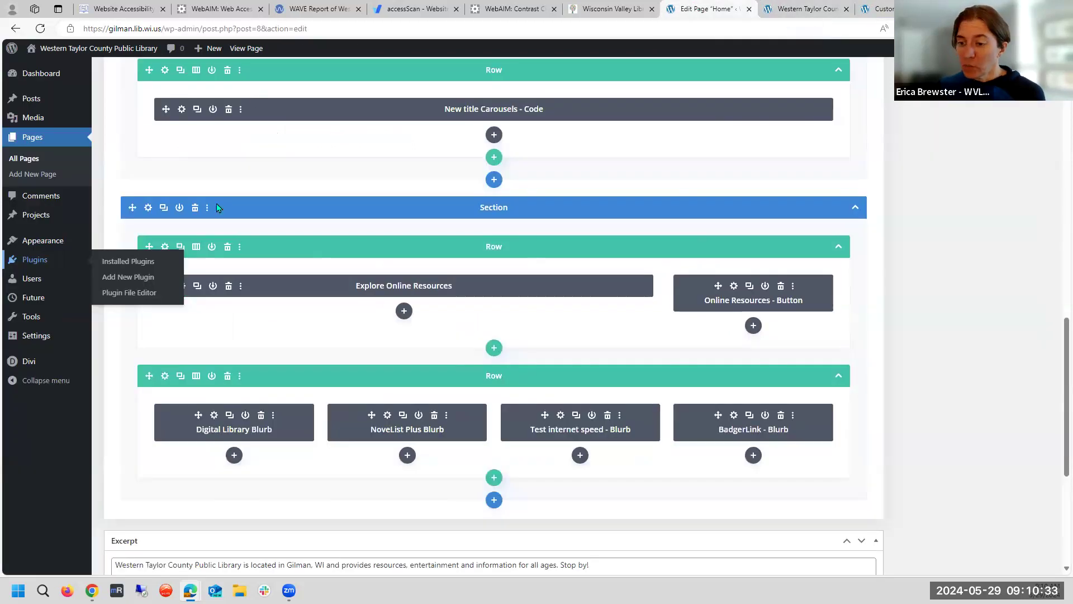
{"action": "left_click", "coordinate": [214, 417]}
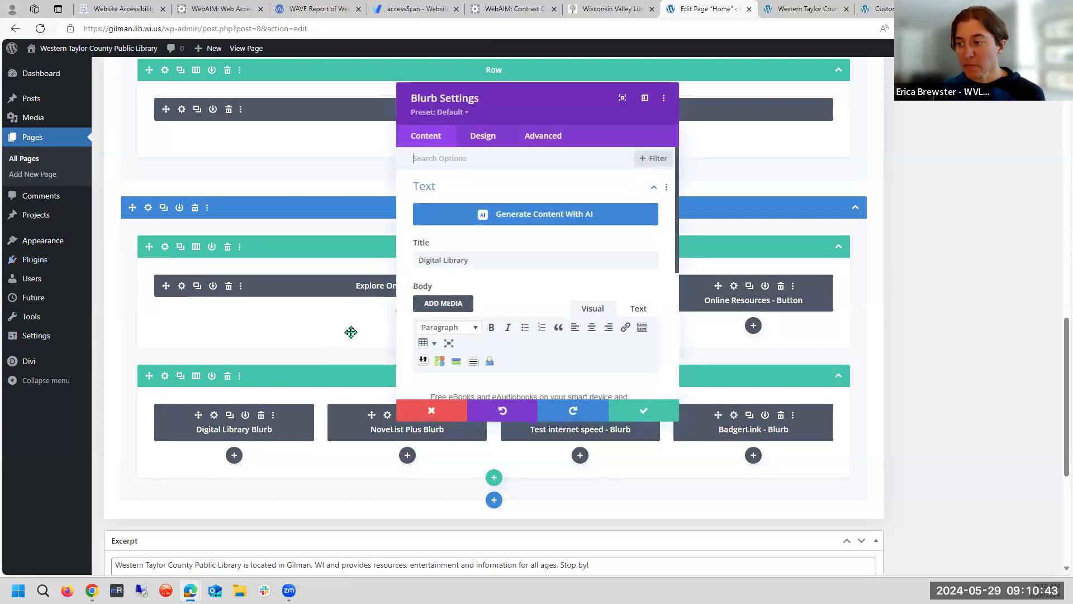
{"action": "scroll", "coordinate": [482, 241], "scroll_direction": "down", "scroll_amount": 2}
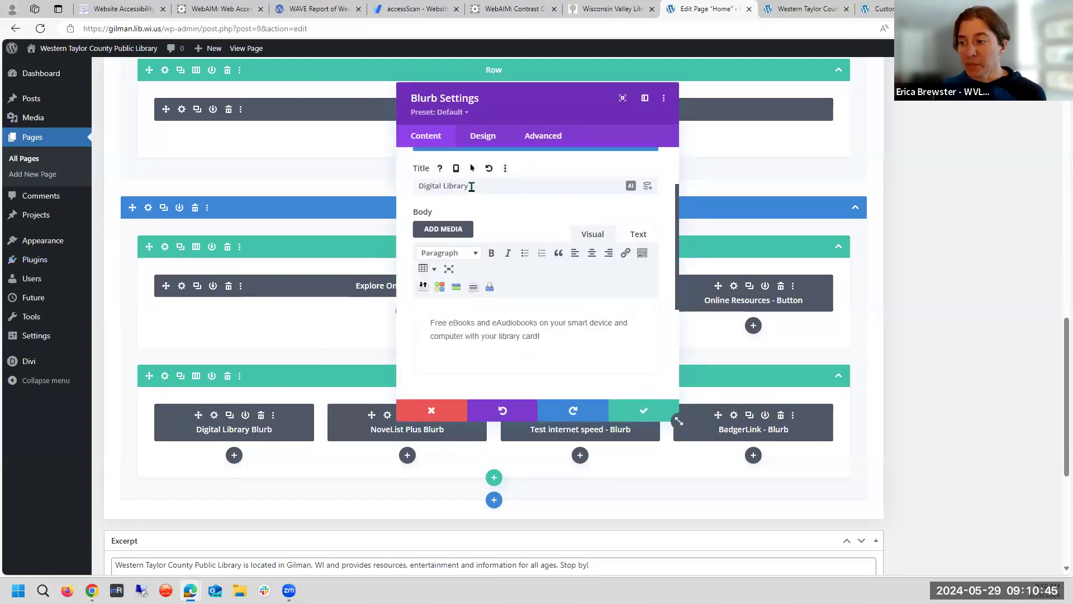
{"action": "scroll", "coordinate": [472, 187], "scroll_direction": "down", "scroll_amount": 3}
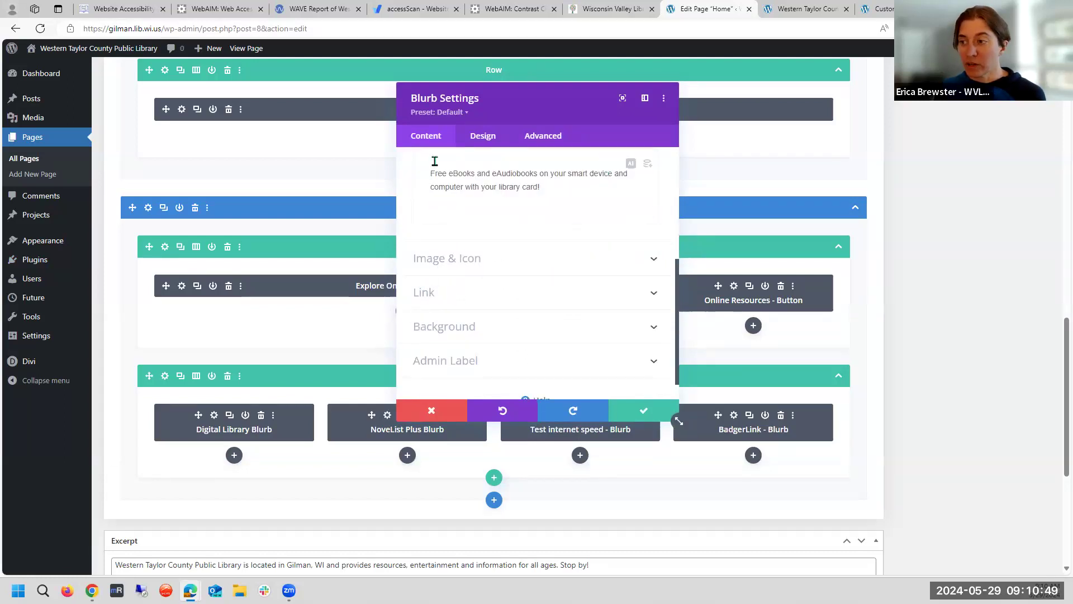
{"action": "left_click", "coordinate": [439, 292]}
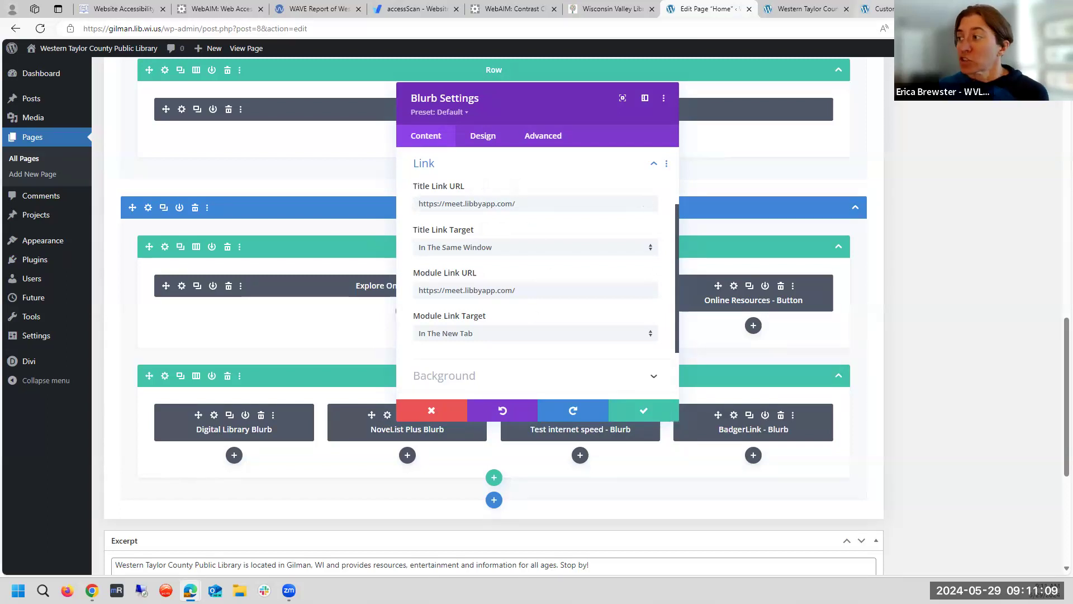
- Switch to the live library site, close the Accessibility Toolbar and examine how the Digital Library blurb links
{"action": "left_click", "coordinate": [882, 9]}
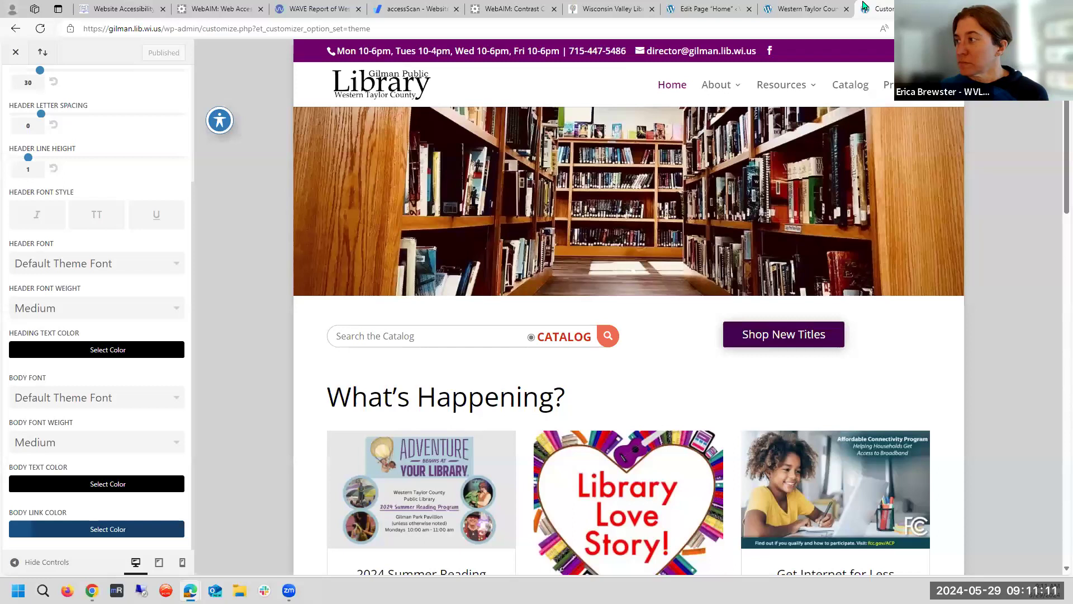
{"action": "left_click", "coordinate": [805, 9]}
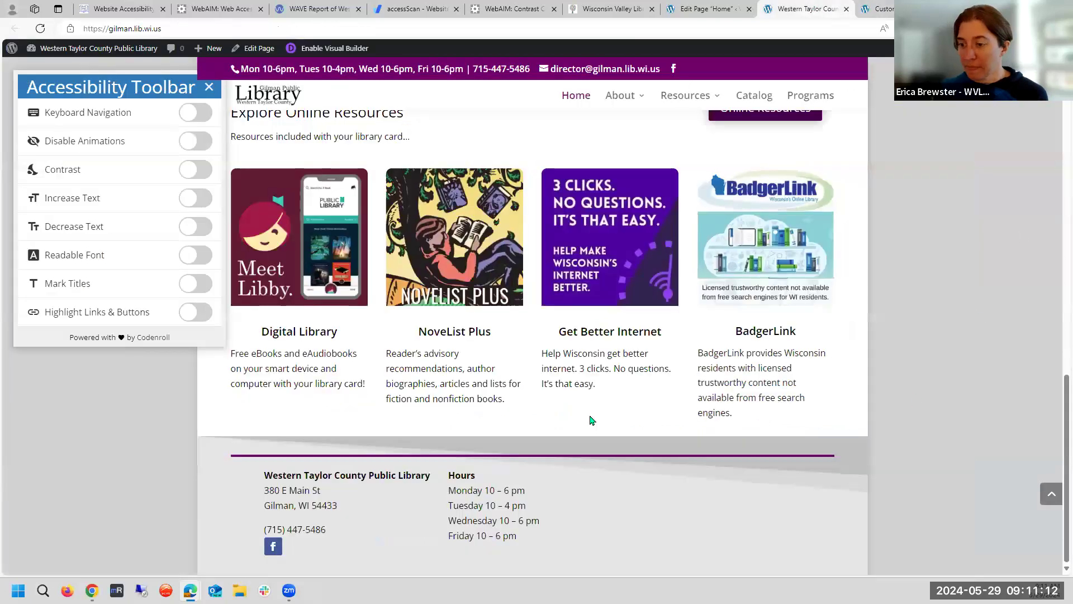
{"action": "left_click", "coordinate": [209, 84]}
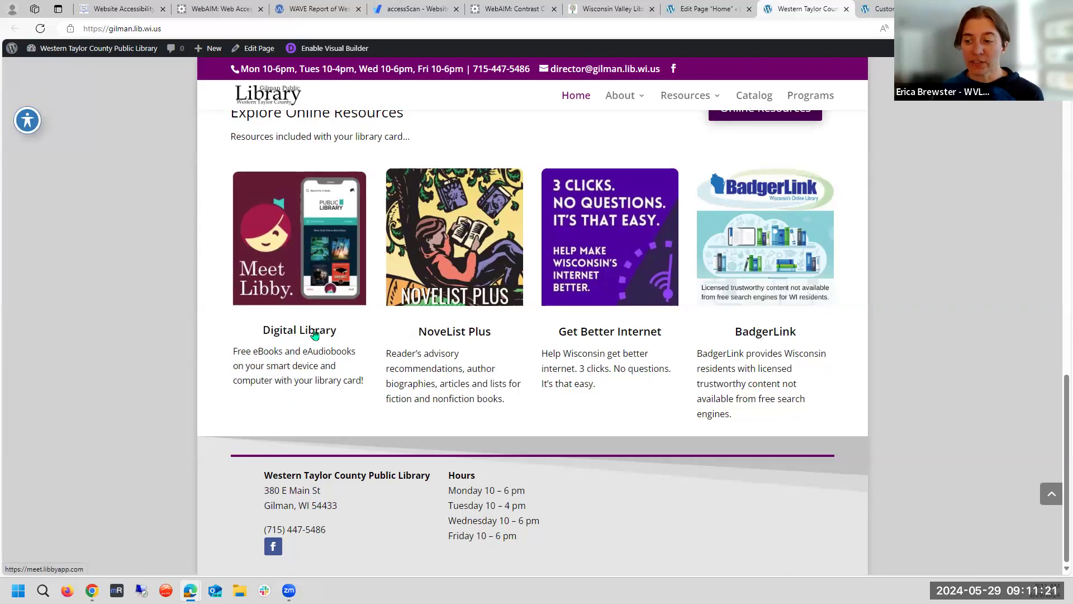
- Back in the page editor, clear the Digital Library blurb's title link URL and save the blurb
{"action": "left_click", "coordinate": [697, 7]}
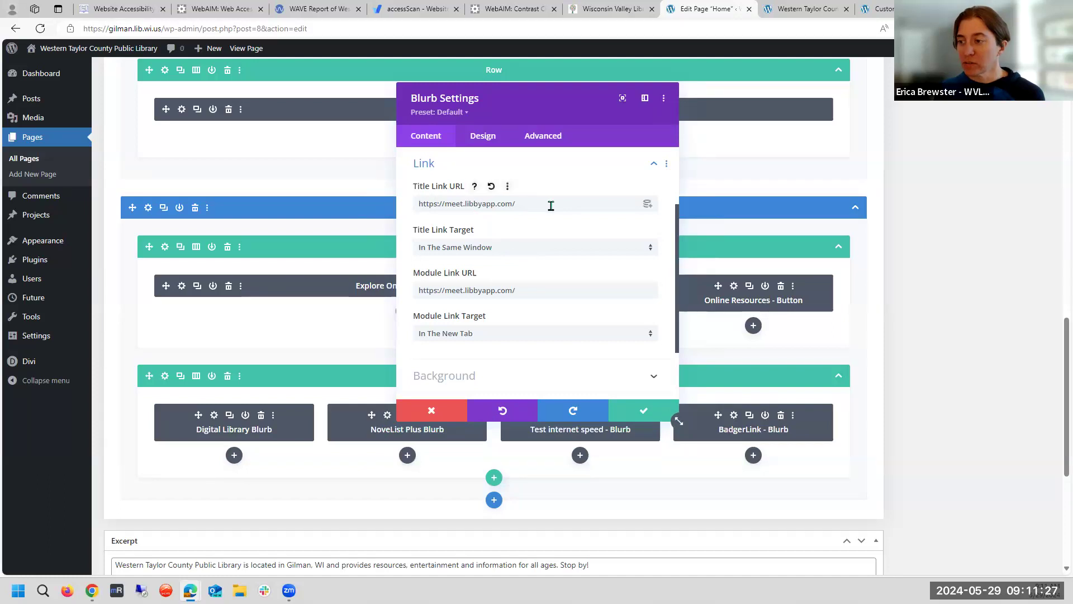
{"action": "left_click_drag", "start_coordinate": [536, 205], "coordinate": [393, 205]}
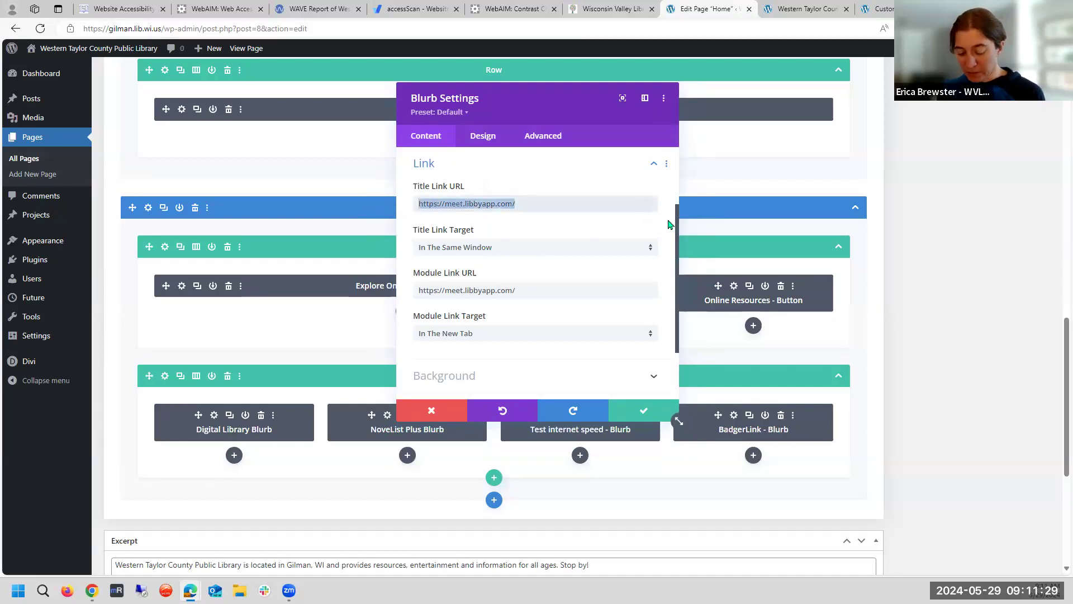
{"action": "key", "text": "BackSpace"}
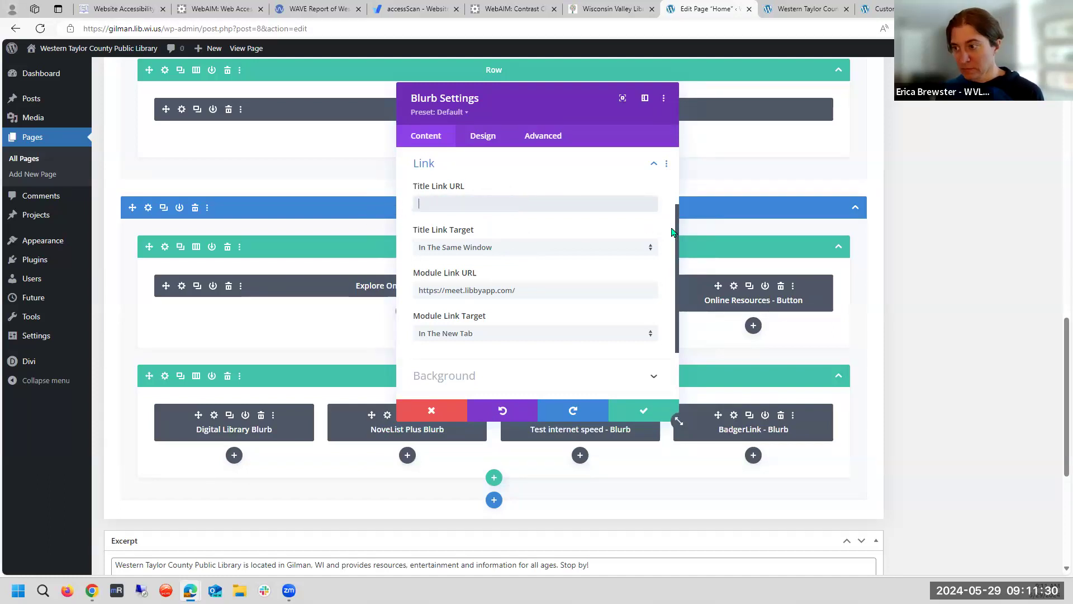
{"action": "left_click", "coordinate": [646, 408]}
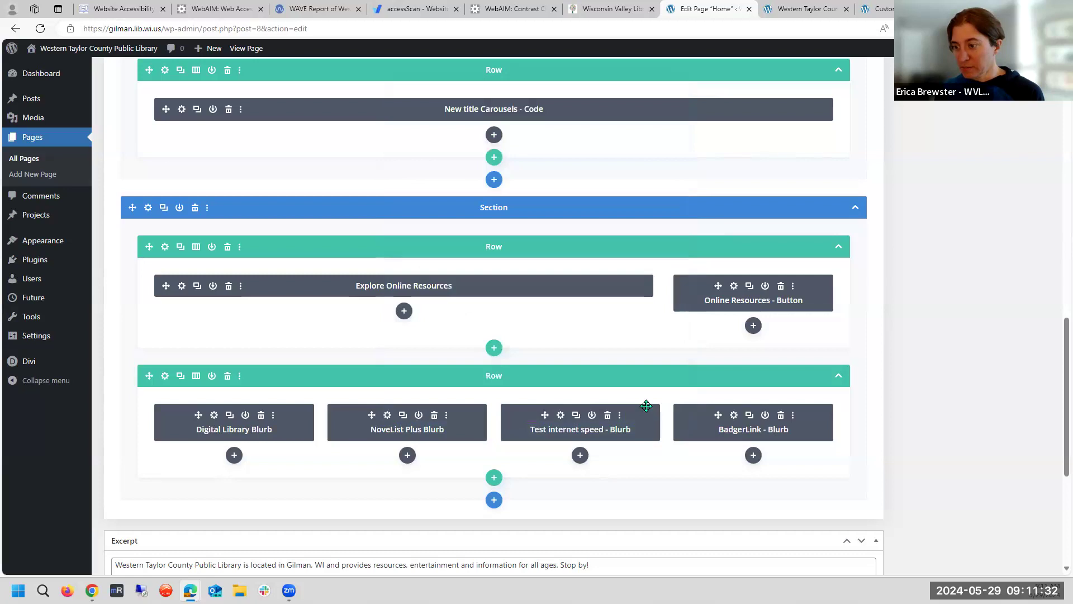
- Clear the module link URL of the NoveList Plus blurb, keeping its title link URL, and save the blurb
{"action": "left_click", "coordinate": [386, 415]}
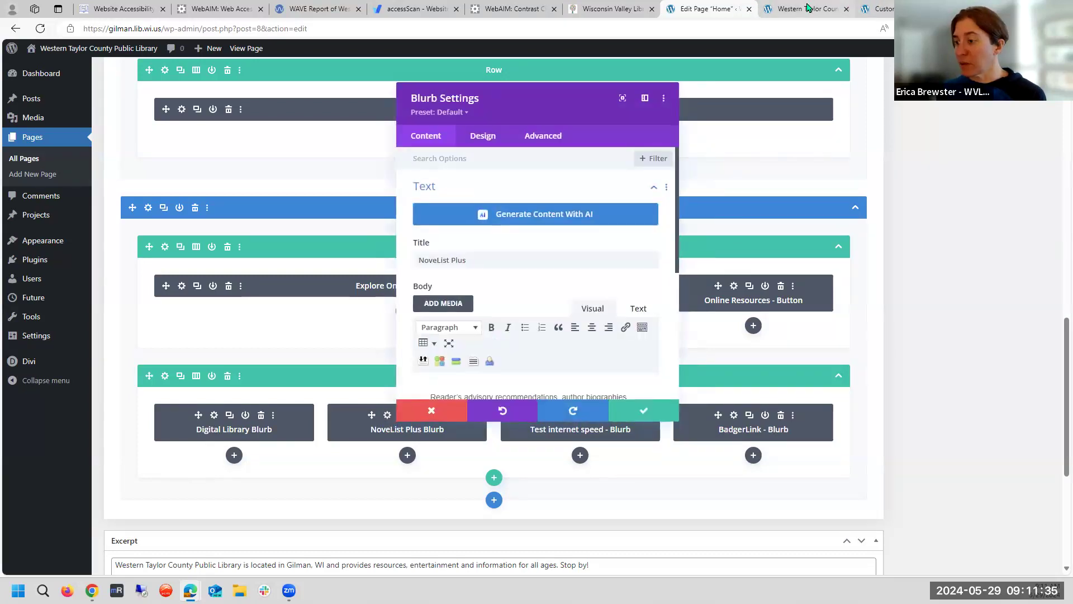
{"action": "scroll", "coordinate": [468, 237], "scroll_direction": "down", "scroll_amount": 4}
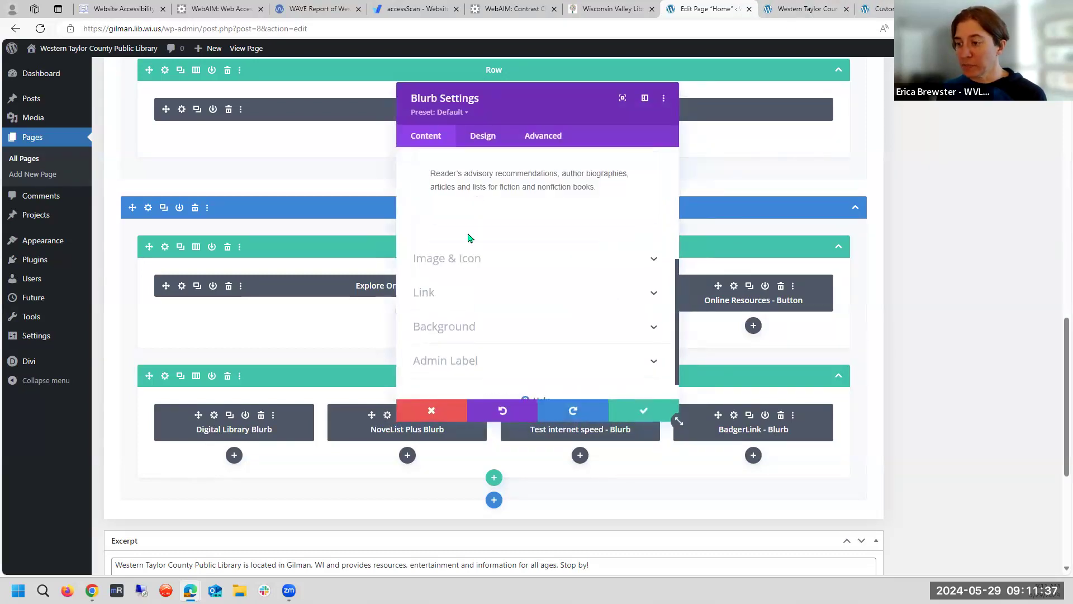
{"action": "left_click", "coordinate": [456, 294]}
{"action": "left_click_drag", "start_coordinate": [418, 290], "coordinate": [870, 297]}
{"action": "key", "text": "BackSpace"}
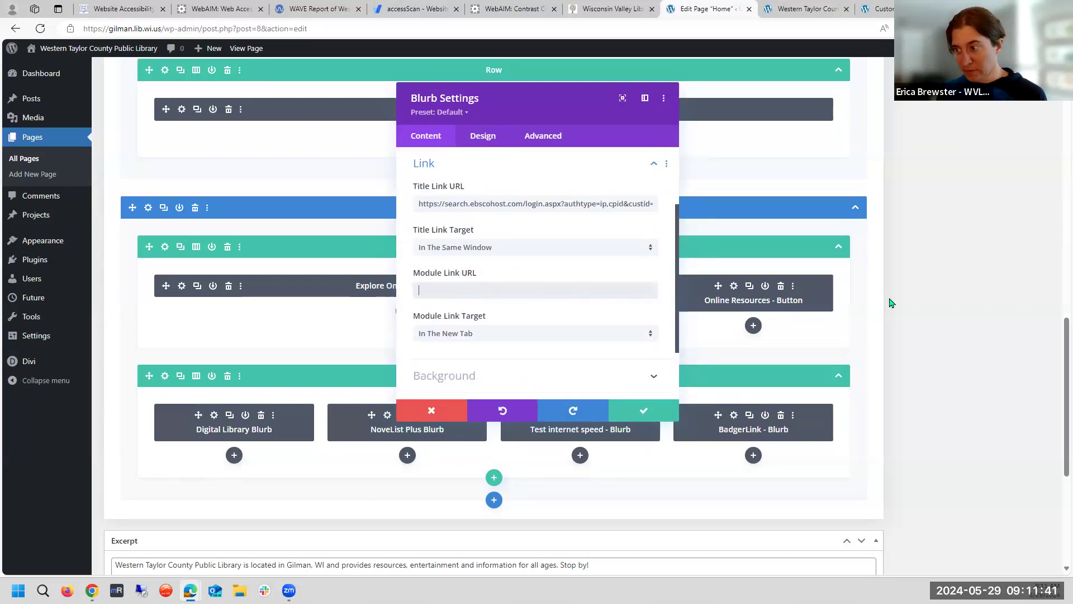
{"action": "left_click", "coordinate": [674, 414]}
- Update the Home page to publish the Digital Library and NoveList Plus link changes
{"action": "scroll", "coordinate": [987, 301], "scroll_direction": "up", "scroll_amount": 8}
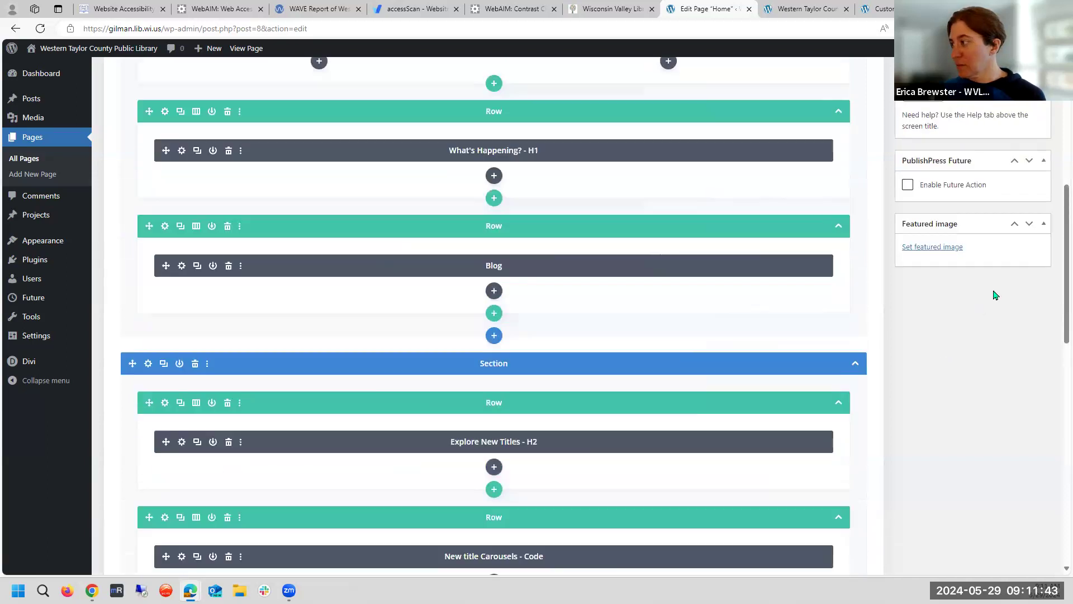
{"action": "scroll", "coordinate": [996, 295], "scroll_direction": "up", "scroll_amount": 7}
{"action": "left_click", "coordinate": [1026, 312]}
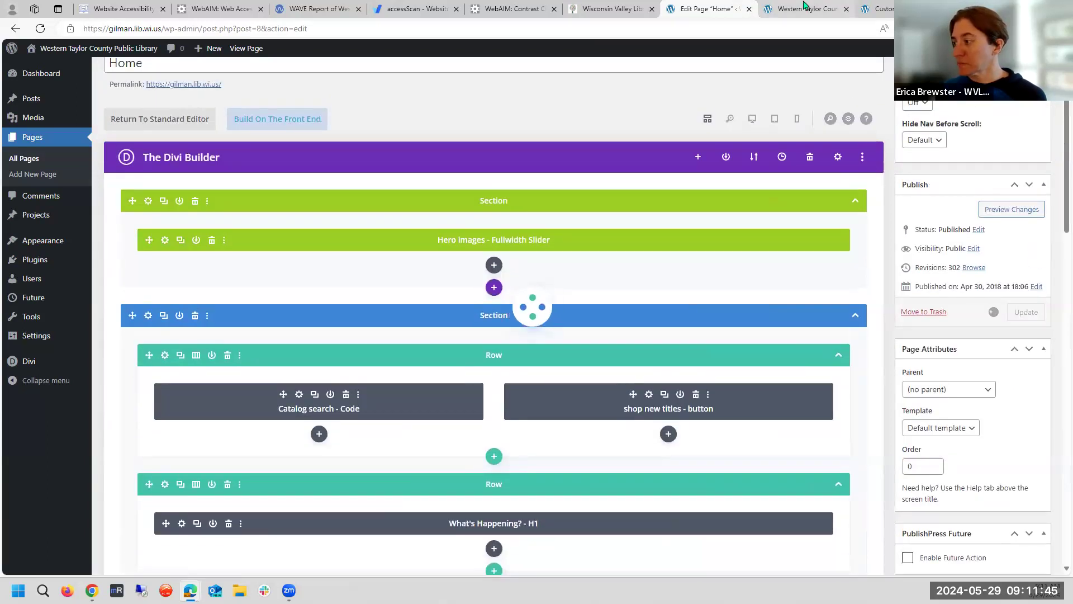
- Reload the live library site and compare how the Digital Library and NoveList Plus blurbs link
{"action": "mouse_move", "coordinate": [804, 5]}
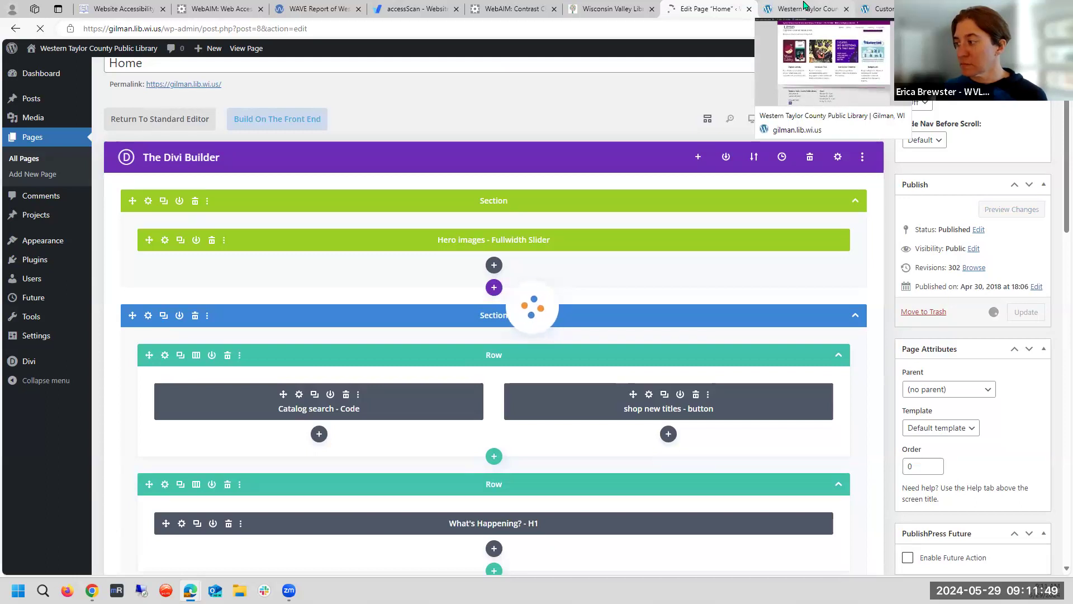
{"action": "left_click", "coordinate": [804, 7]}
{"action": "left_click", "coordinate": [40, 30]}
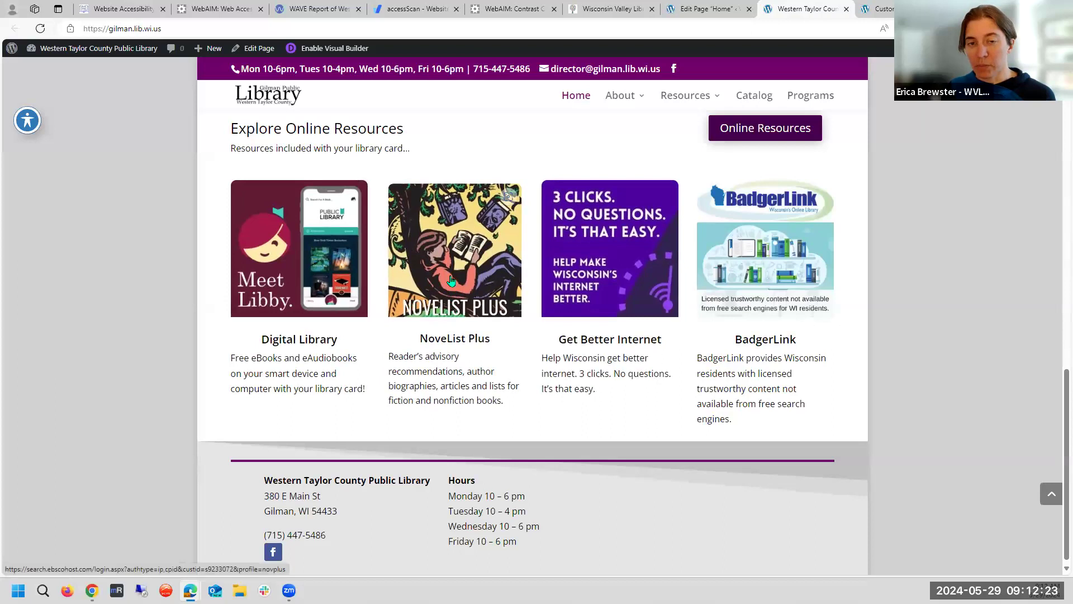
- In the Home page editor, move the NoveList Plus blurb's title link URL to its module link URL and save the blurb
{"action": "left_click", "coordinate": [680, 9]}
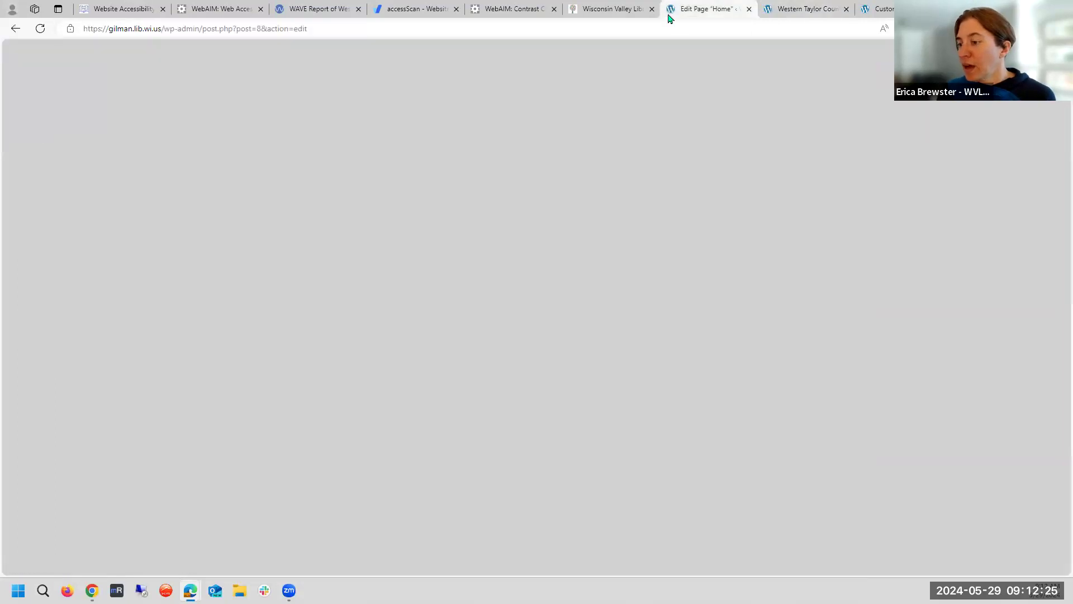
{"action": "scroll", "coordinate": [398, 249], "scroll_direction": "down", "scroll_amount": 15}
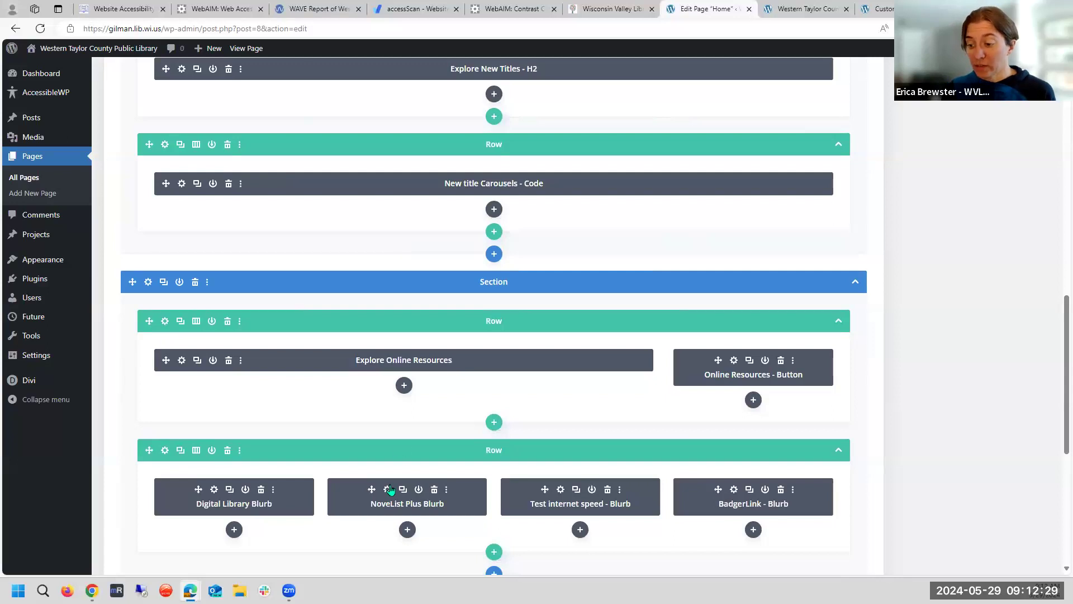
{"action": "scroll", "coordinate": [487, 265], "scroll_direction": "down", "scroll_amount": 3}
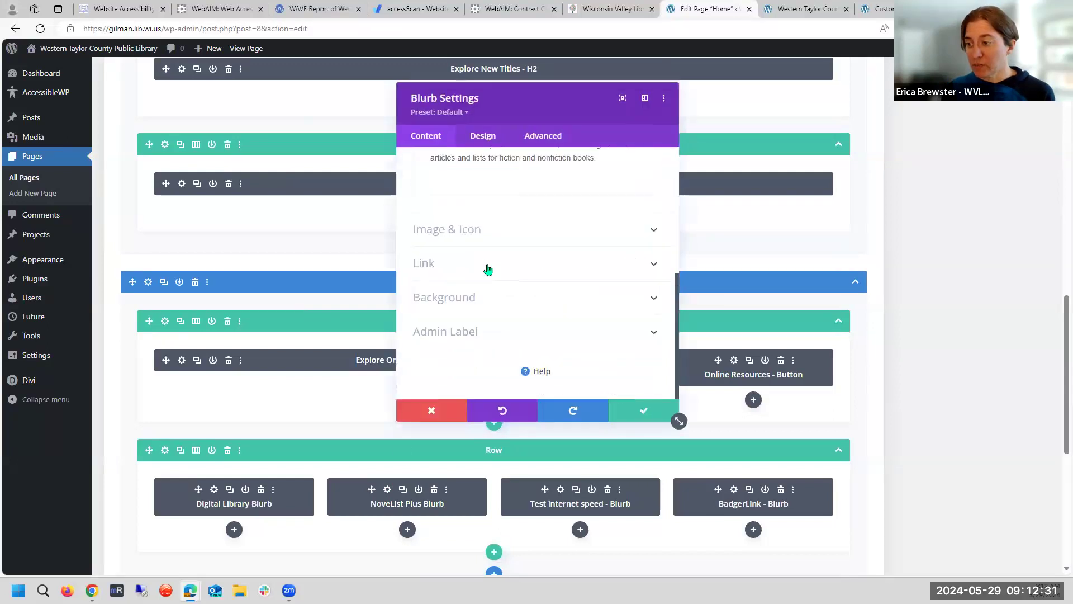
{"action": "left_click", "coordinate": [471, 339]}
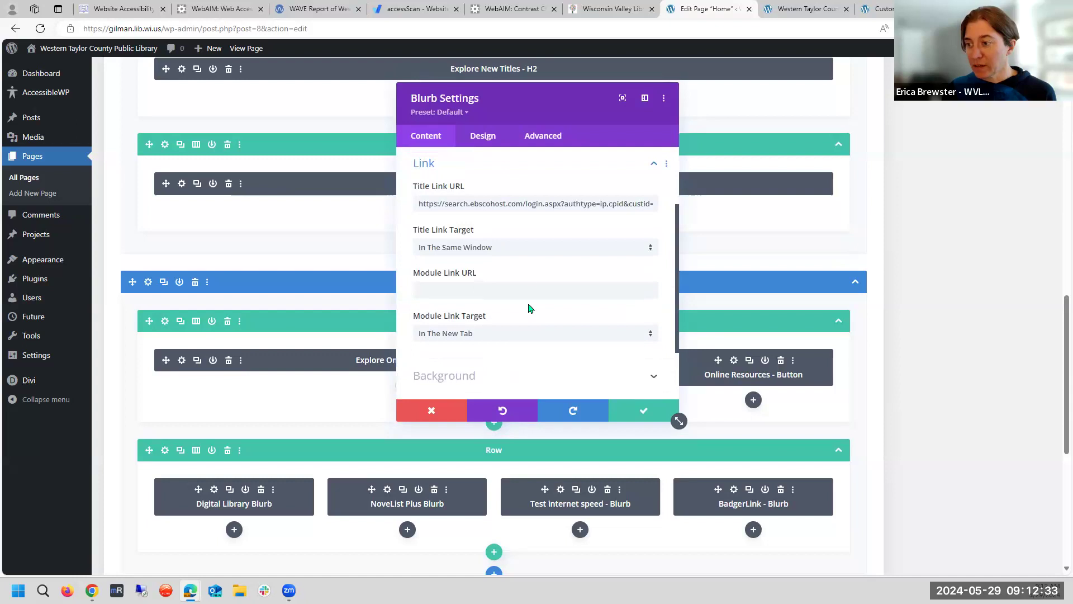
{"action": "left_click_drag", "start_coordinate": [420, 204], "coordinate": [823, 205]}
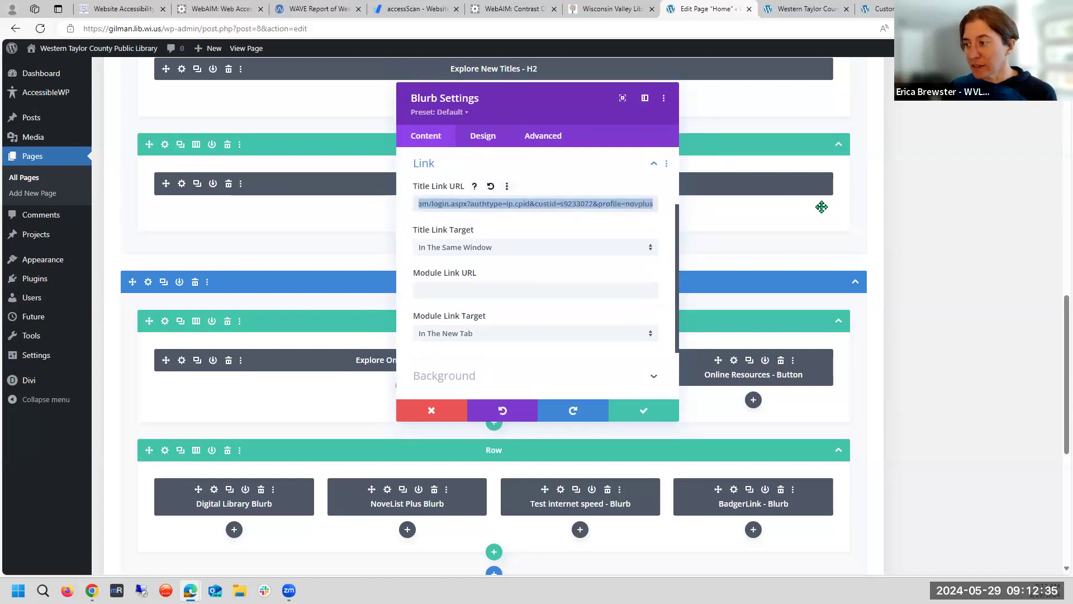
{"action": "key", "text": "ctrl+x"}
{"action": "left_click", "coordinate": [479, 289]}
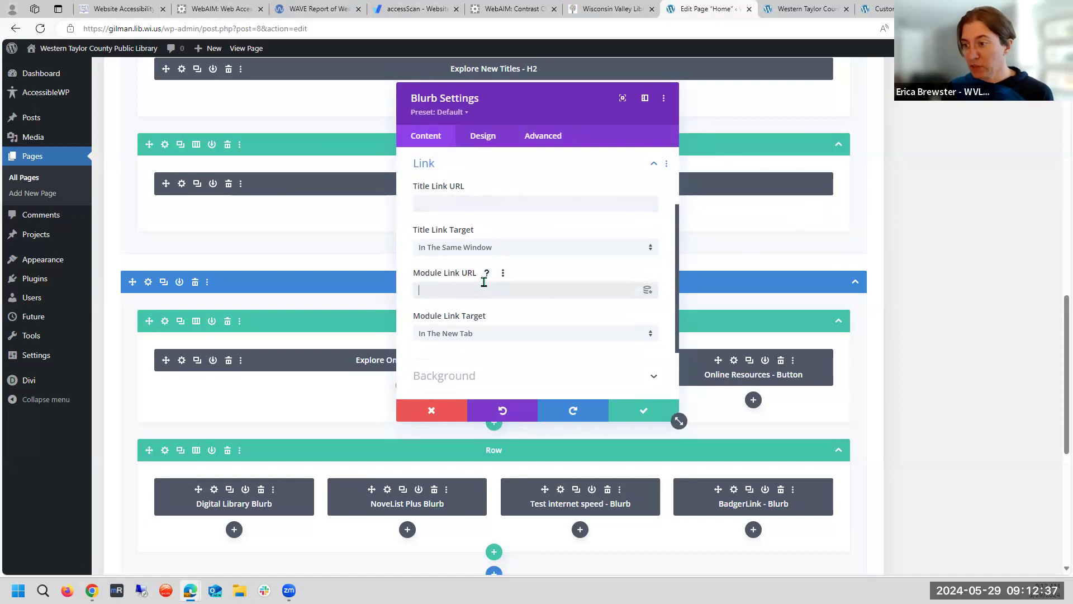
{"action": "key", "text": "ctrl+v"}
{"action": "left_click", "coordinate": [643, 411]}
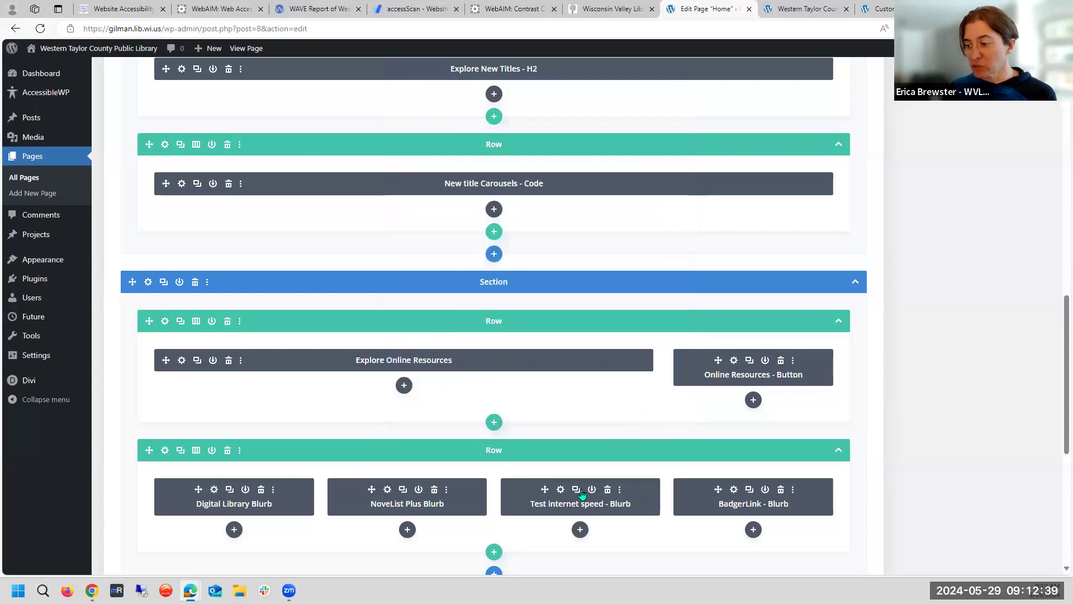
- Clear the title link URL of the Test internet speed blurb, keeping its module link, and save the blurb
{"action": "left_click", "coordinate": [560, 489]}
{"action": "scroll", "coordinate": [534, 302], "scroll_direction": "down", "scroll_amount": 3}
{"action": "left_click", "coordinate": [449, 366]}
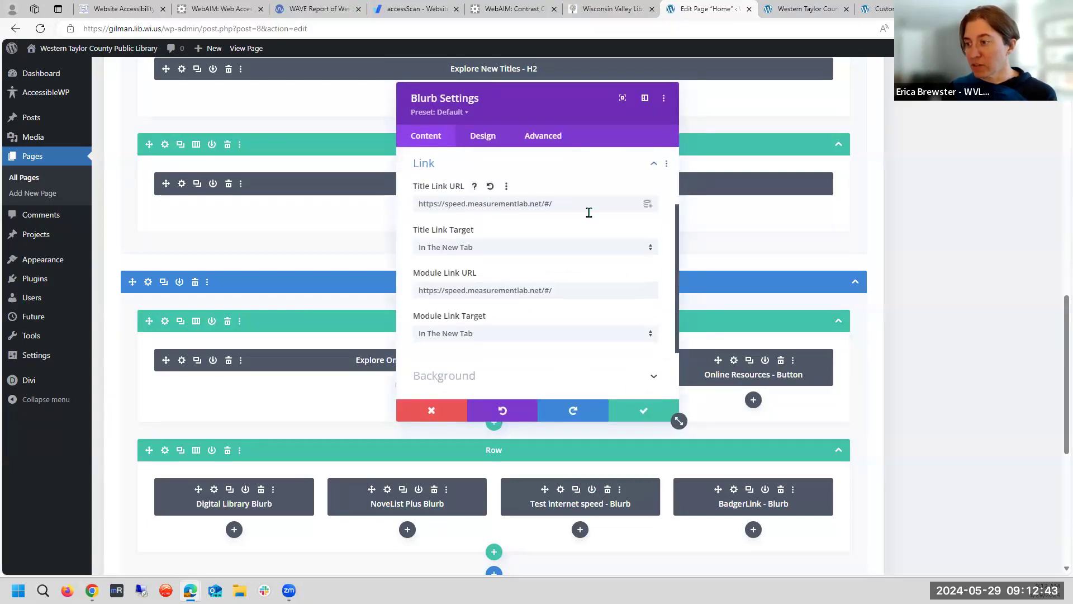
{"action": "left_click_drag", "start_coordinate": [559, 204], "coordinate": [359, 211]}
{"action": "key", "text": "BackSpace"}
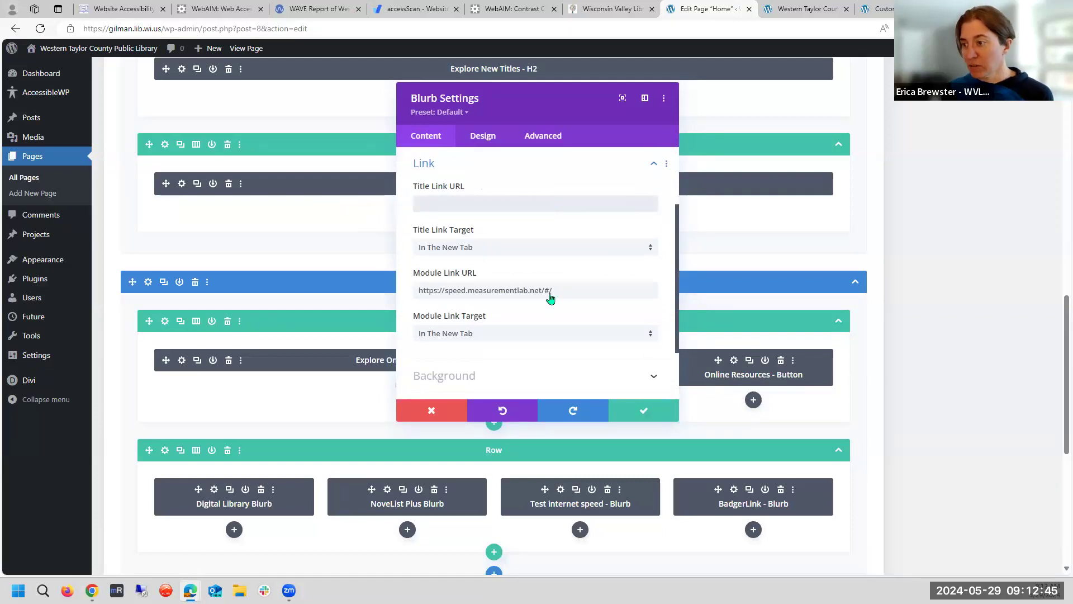
{"action": "left_click", "coordinate": [696, 441]}
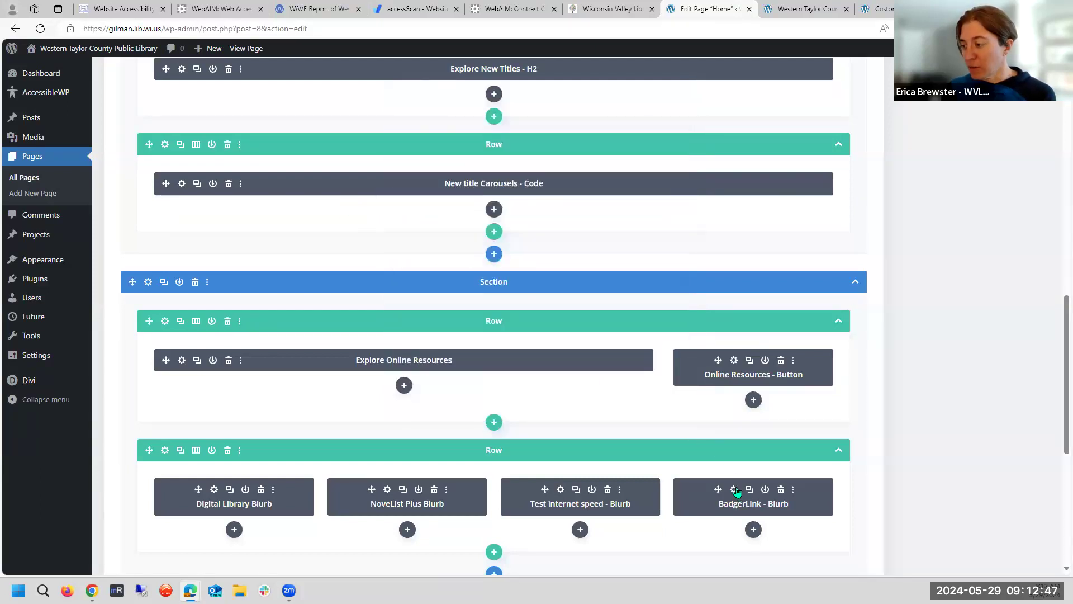
- Clear the title link URL of the BadgerLink blurb, keeping its module link, and save the blurb
{"action": "left_click", "coordinate": [734, 490]}
{"action": "scroll", "coordinate": [455, 257], "scroll_direction": "down", "scroll_amount": 5}
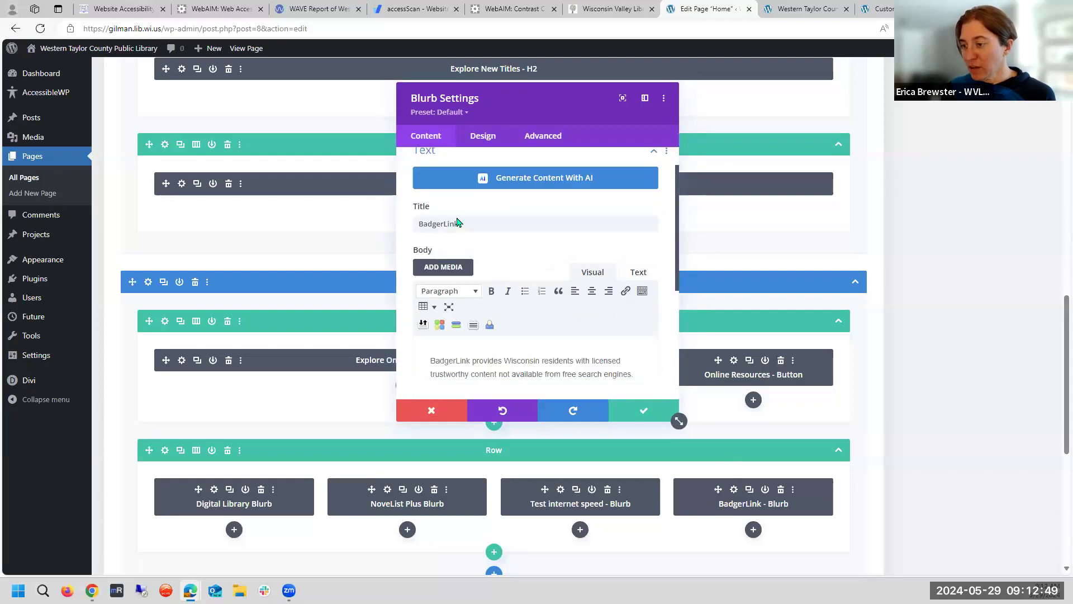
{"action": "left_click", "coordinate": [454, 265]}
{"action": "left_click_drag", "start_coordinate": [544, 202], "coordinate": [336, 200]}
{"action": "key", "text": "BackSpace"}
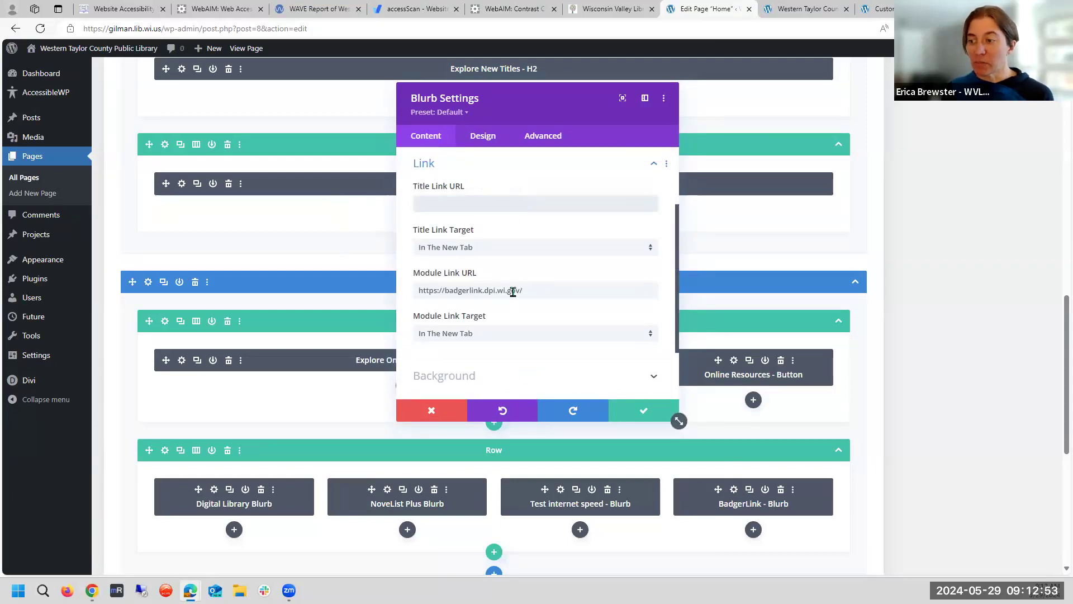
{"action": "left_click", "coordinate": [643, 413]}
- Update the Home page with the blurb link changes and rerun the WAVE evaluation of the library site
{"action": "scroll", "coordinate": [1016, 431], "scroll_direction": "up", "scroll_amount": 15}
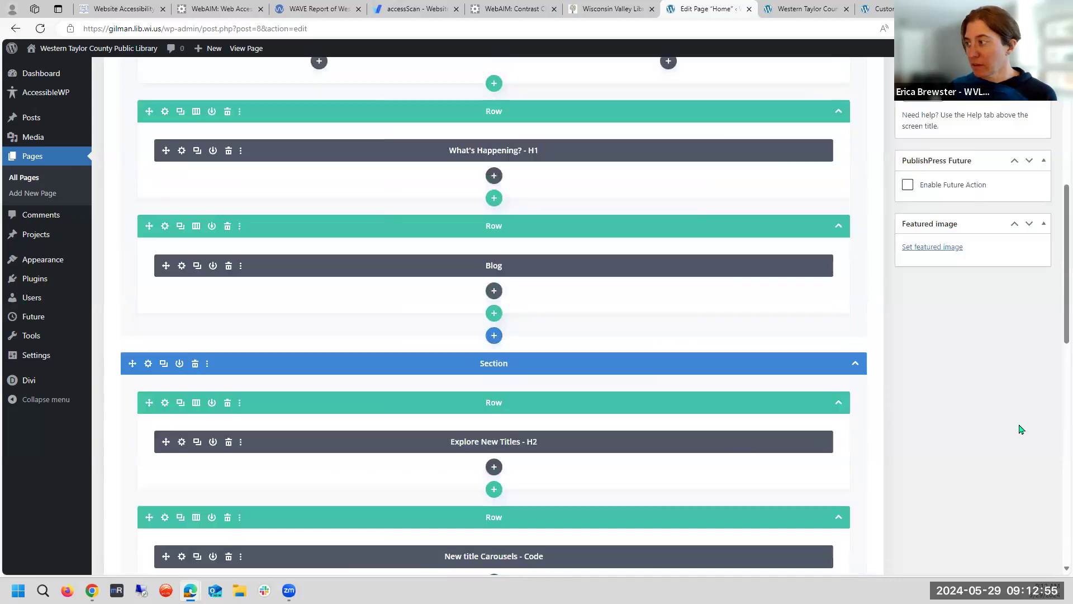
{"action": "left_click", "coordinate": [1026, 313]}
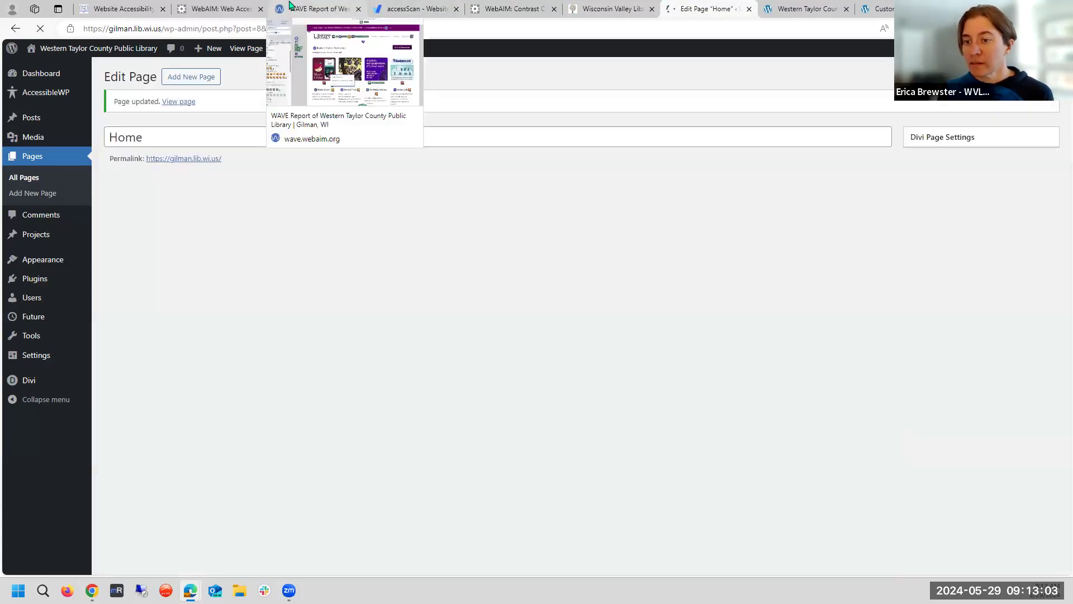
{"action": "left_click", "coordinate": [289, 6]}
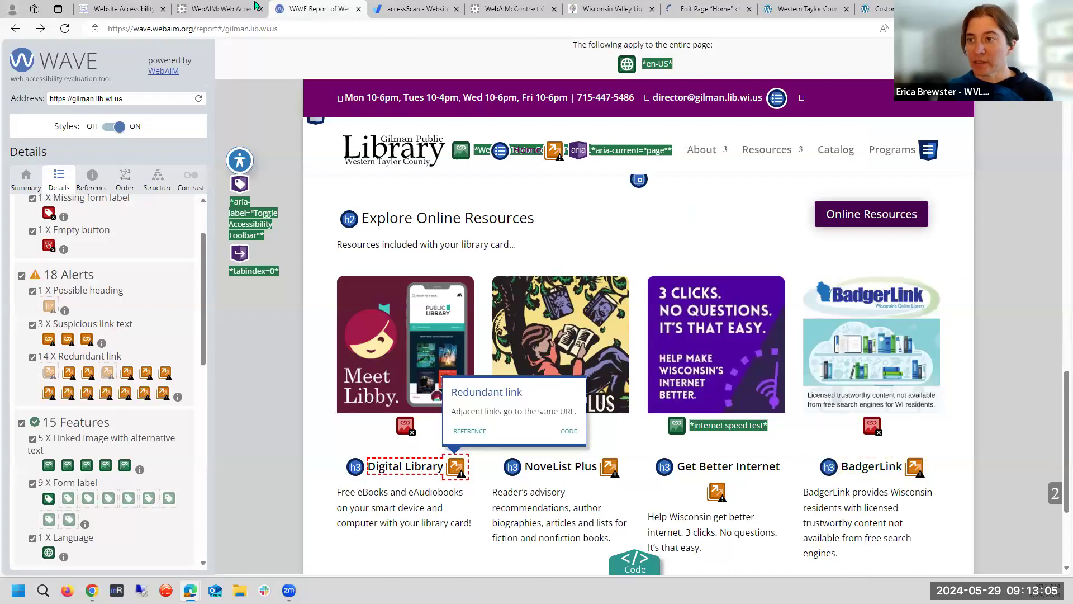
{"action": "left_click", "coordinate": [70, 29]}
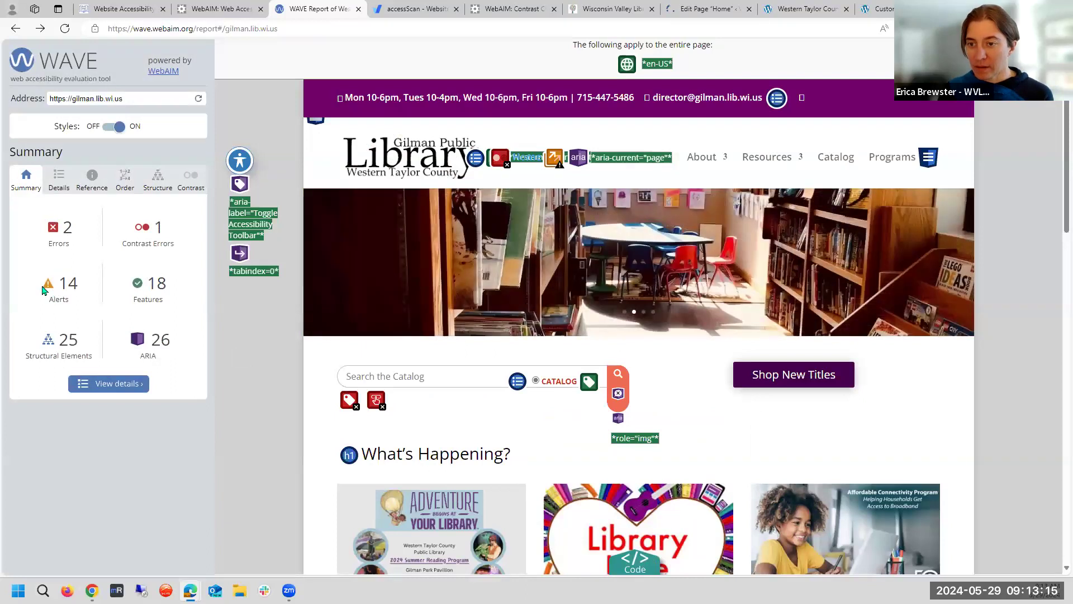
- Open the detailed WAVE findings for the library site and check the Online Resources blurbs and What's Happening posts for remaining alert markers
{"action": "left_click", "coordinate": [58, 176]}
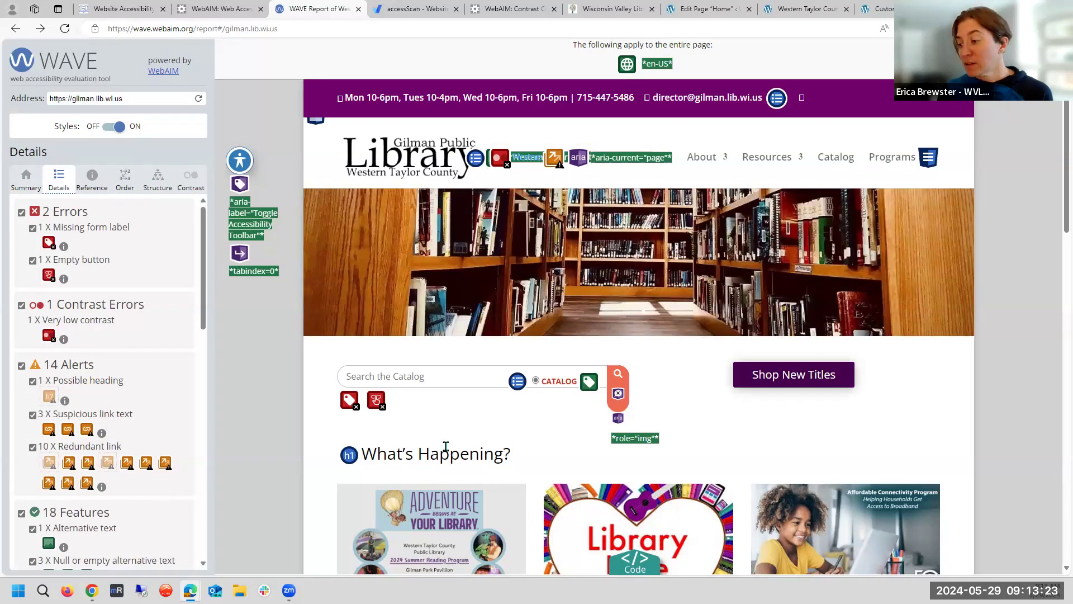
{"action": "scroll", "coordinate": [444, 450], "scroll_direction": "down", "scroll_amount": 5}
{"action": "scroll", "coordinate": [881, 380], "scroll_direction": "down", "scroll_amount": 7}
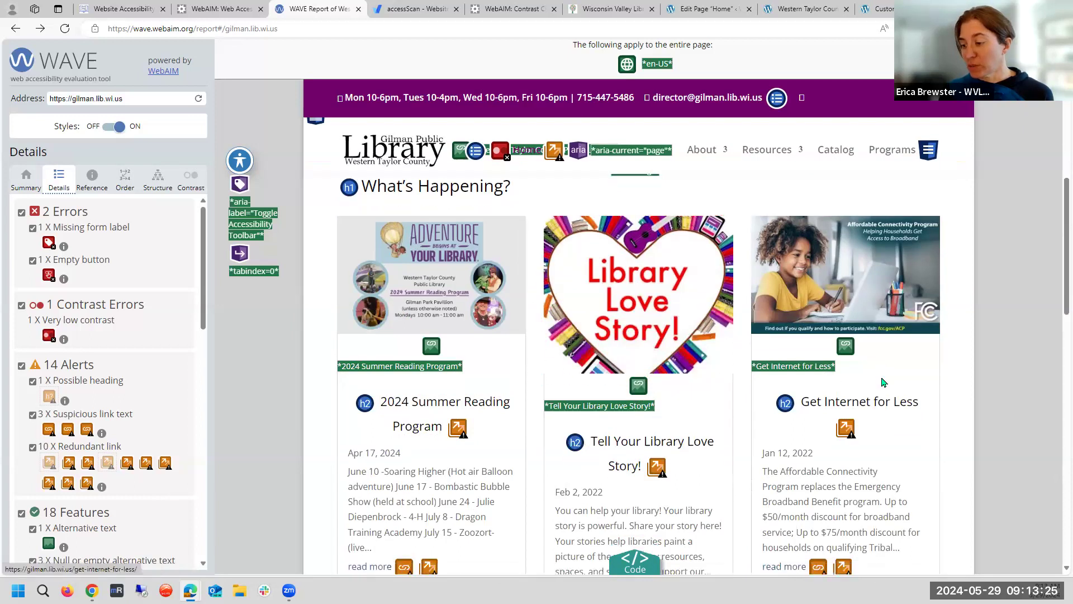
{"action": "scroll", "coordinate": [882, 380], "scroll_direction": "down", "scroll_amount": 7}
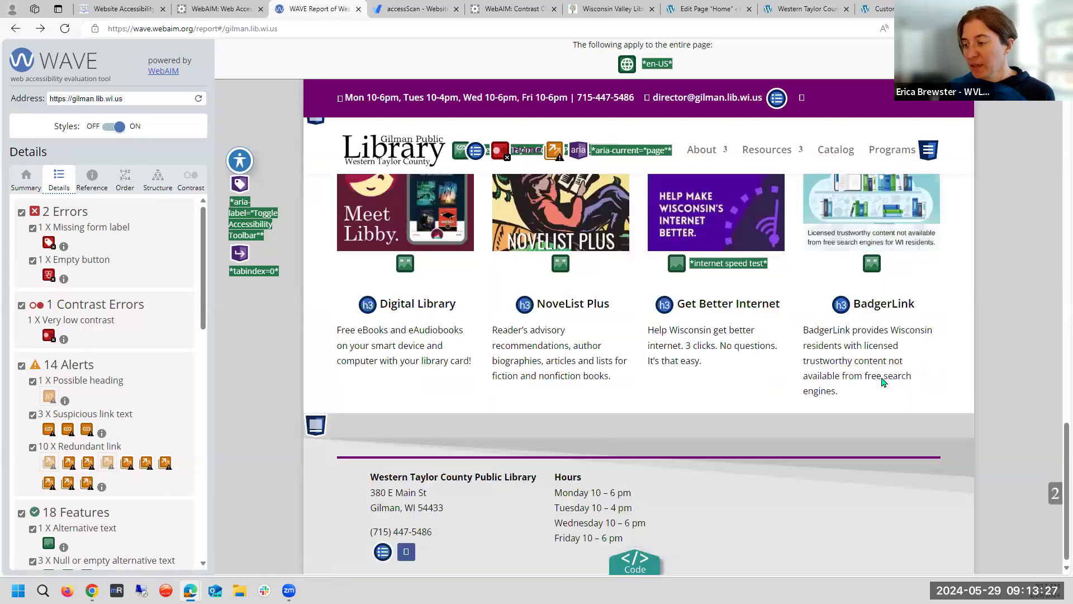
{"action": "scroll", "coordinate": [881, 380], "scroll_direction": "up", "scroll_amount": 6}
{"action": "scroll", "coordinate": [882, 380], "scroll_direction": "up", "scroll_amount": 6}
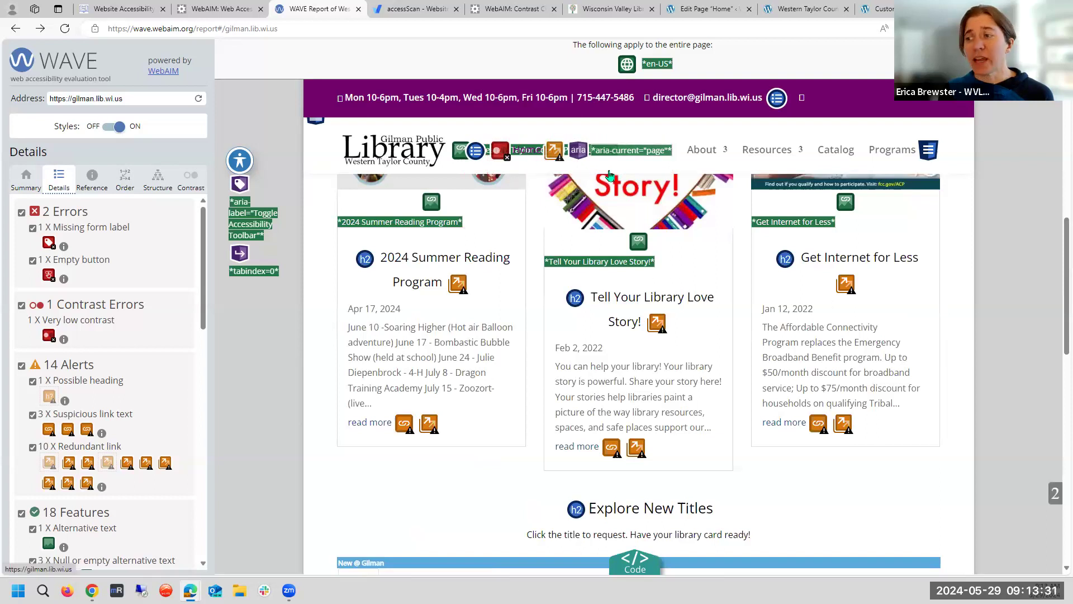
{"action": "scroll", "coordinate": [505, 139], "scroll_direction": "up", "scroll_amount": 5}
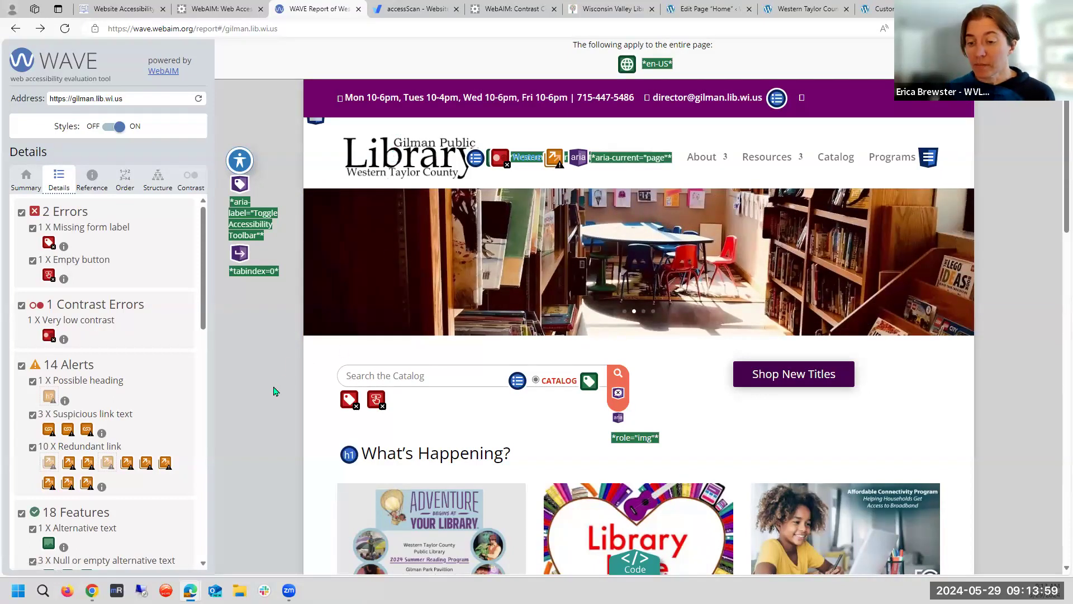
- Inspect the redundant link alert and the suspicious link text alerts on the read more links of the first two What's Happening posts
{"action": "left_click", "coordinate": [49, 461]}
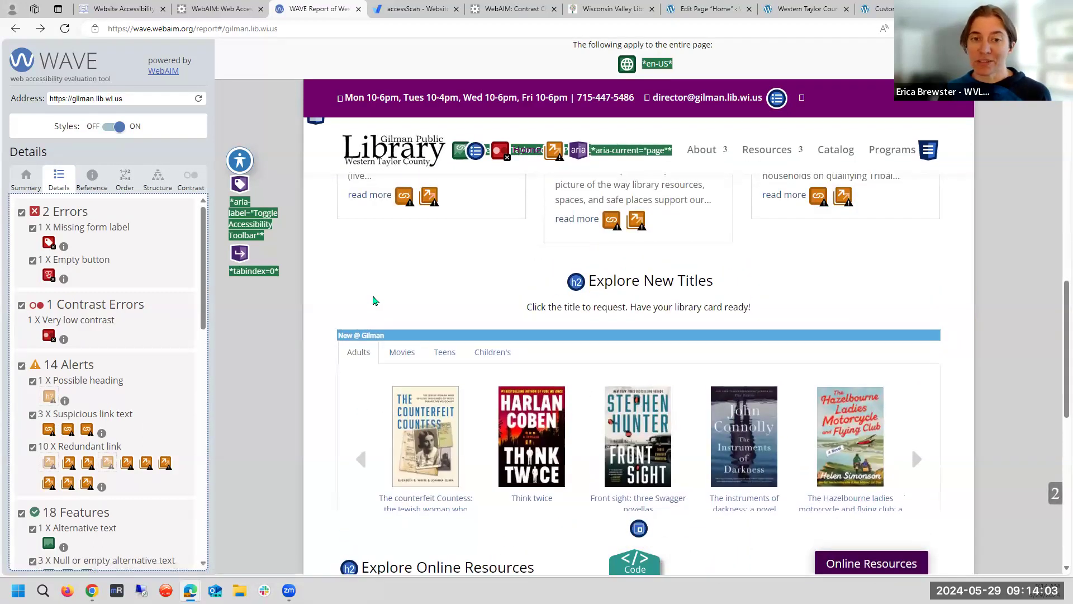
{"action": "left_click", "coordinate": [403, 197]}
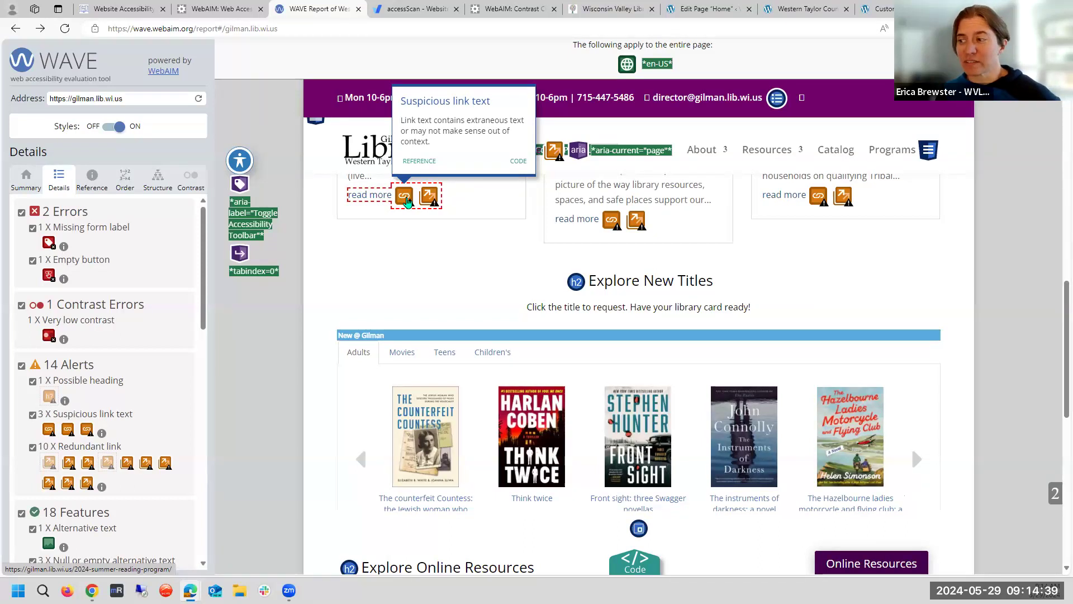
{"action": "left_click", "coordinate": [612, 221]}
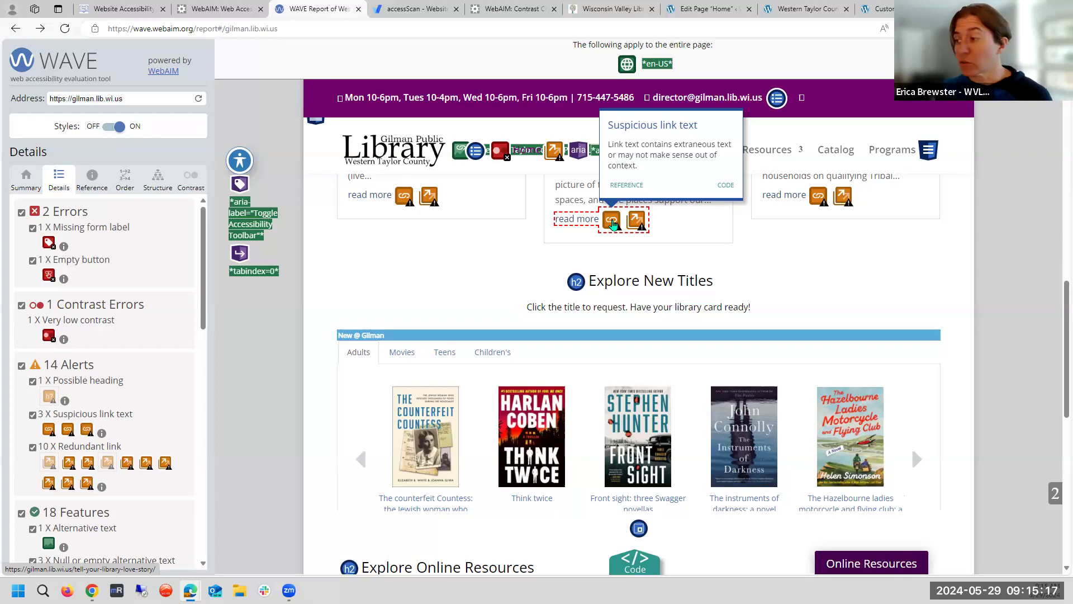
{"action": "scroll", "coordinate": [981, 284], "scroll_direction": "down", "scroll_amount": 7}
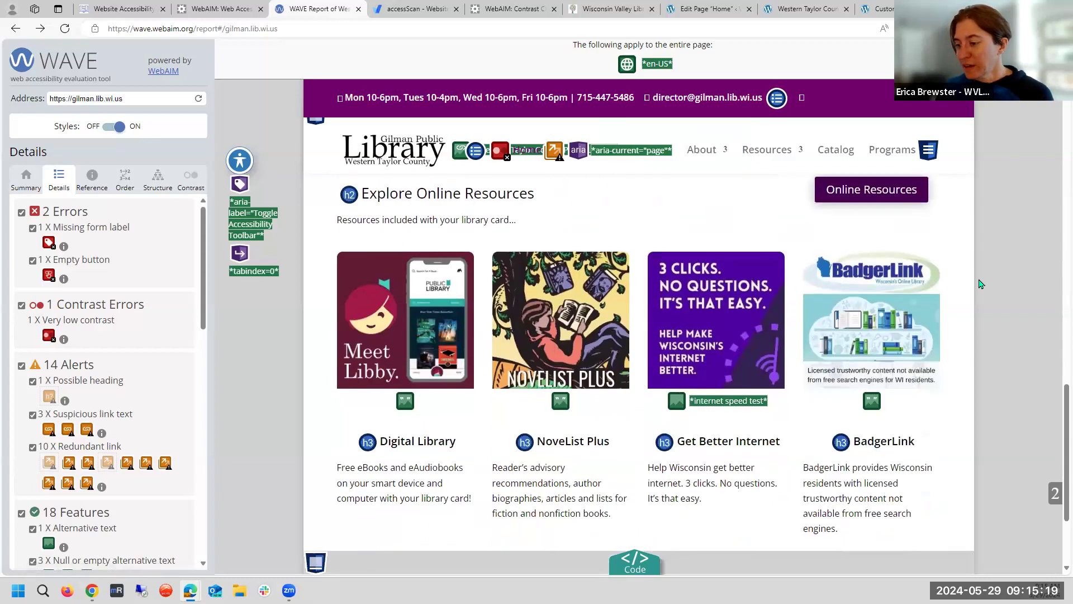
{"action": "scroll", "coordinate": [981, 284], "scroll_direction": "down", "scroll_amount": 3}
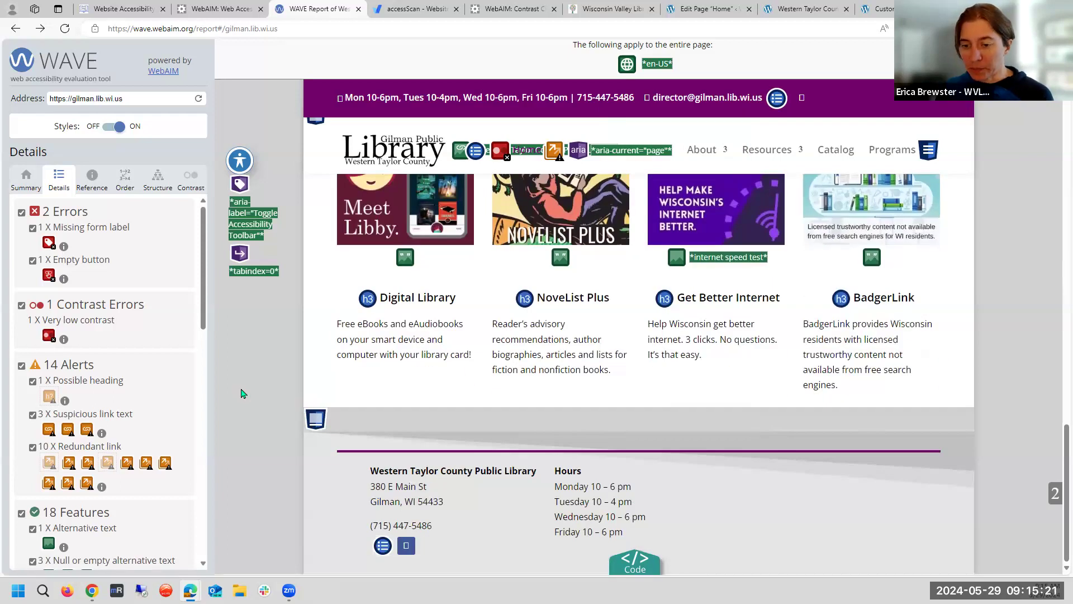
{"action": "scroll", "coordinate": [638, 353], "scroll_direction": "up", "scroll_amount": 13}
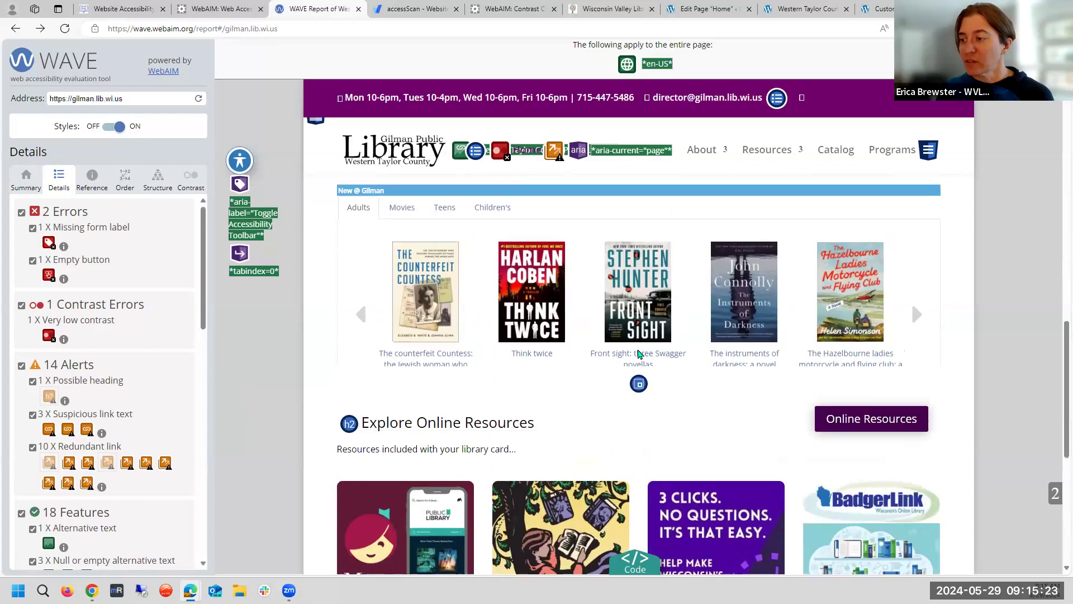
{"action": "scroll", "coordinate": [640, 354], "scroll_direction": "up", "scroll_amount": 3}
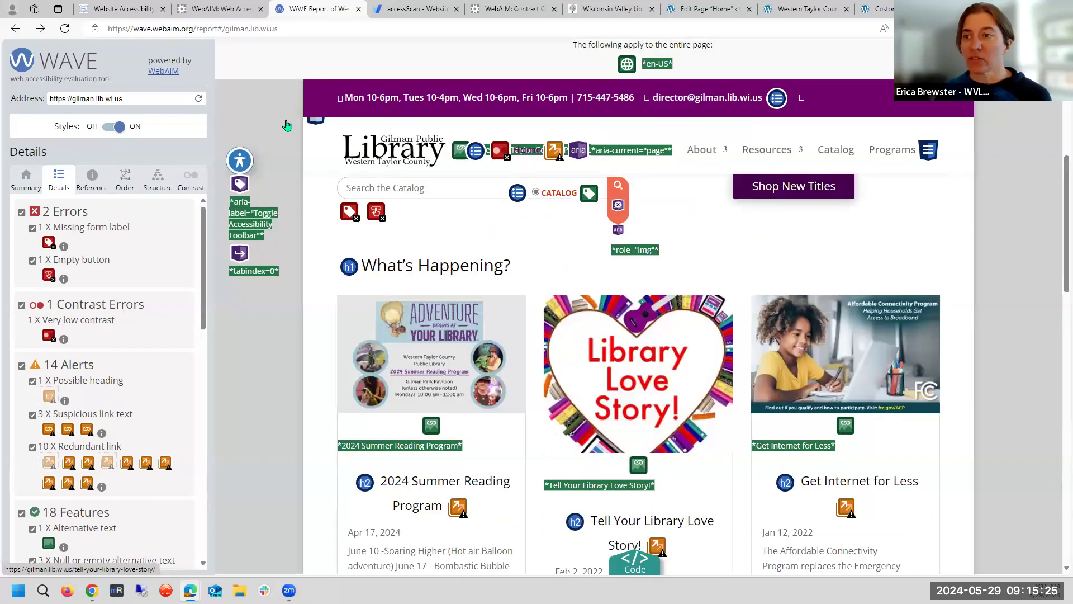
- Return to the Website Accessibility Essentials training page, review the rest of Link errors, and expand and read the Keyboard navigation section
{"action": "left_click", "coordinate": [100, 6]}
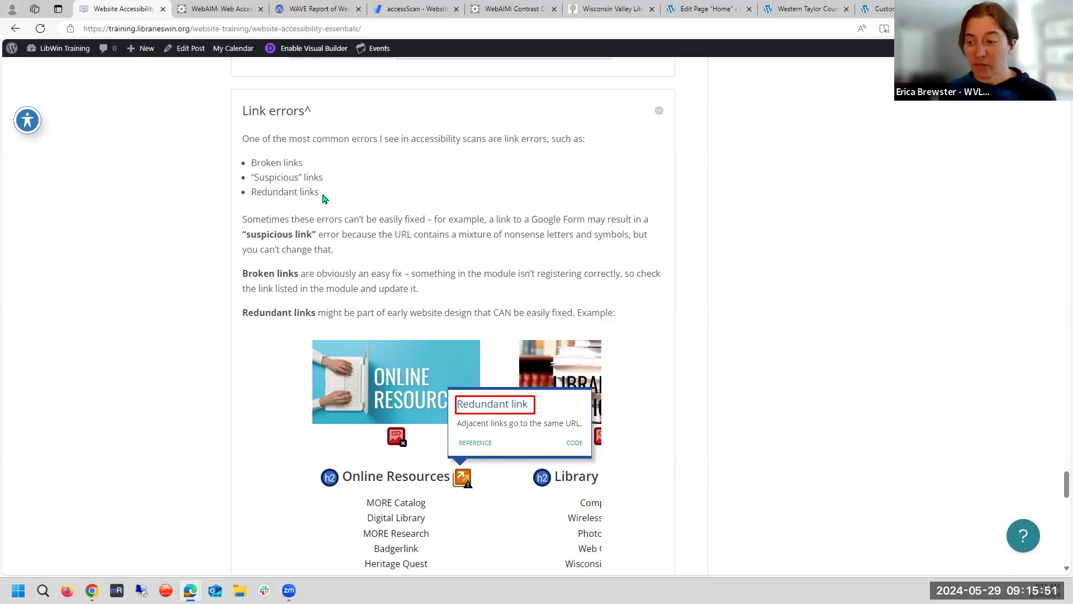
{"action": "scroll", "coordinate": [322, 198], "scroll_direction": "down", "scroll_amount": 11}
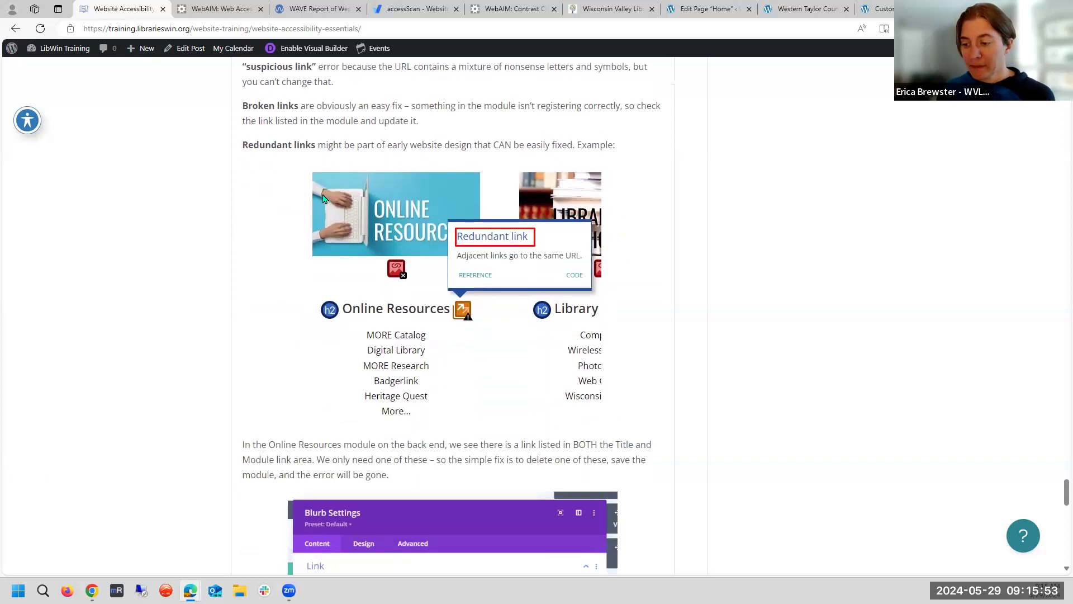
{"action": "scroll", "coordinate": [322, 196], "scroll_direction": "down", "scroll_amount": 5}
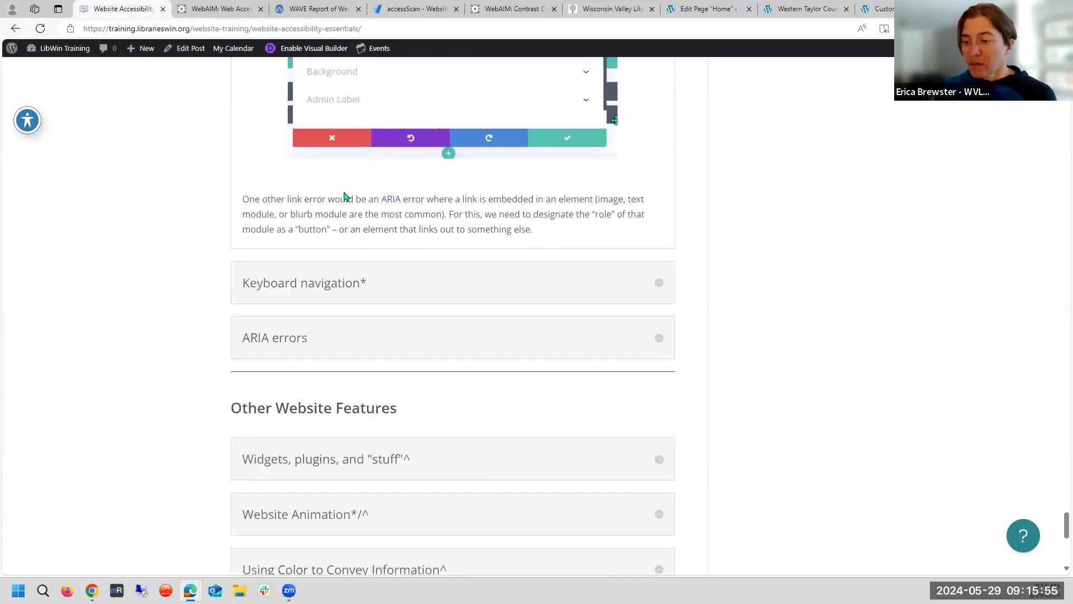
{"action": "left_click", "coordinate": [659, 227]}
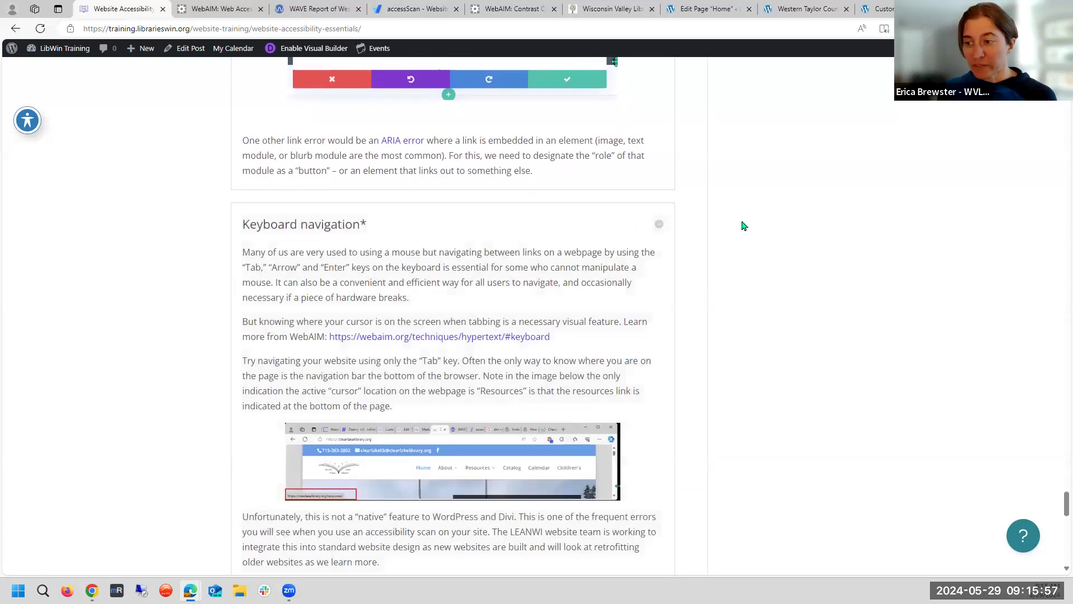
{"action": "scroll", "coordinate": [742, 225], "scroll_direction": "down", "scroll_amount": 3}
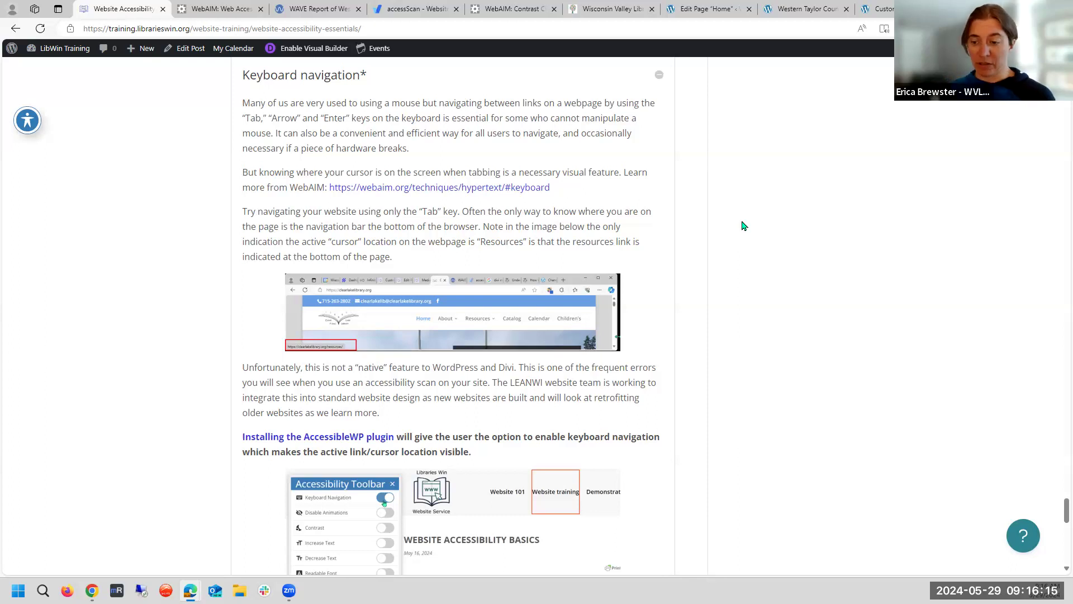
{"action": "scroll", "coordinate": [743, 215], "scroll_direction": "down", "scroll_amount": 3}
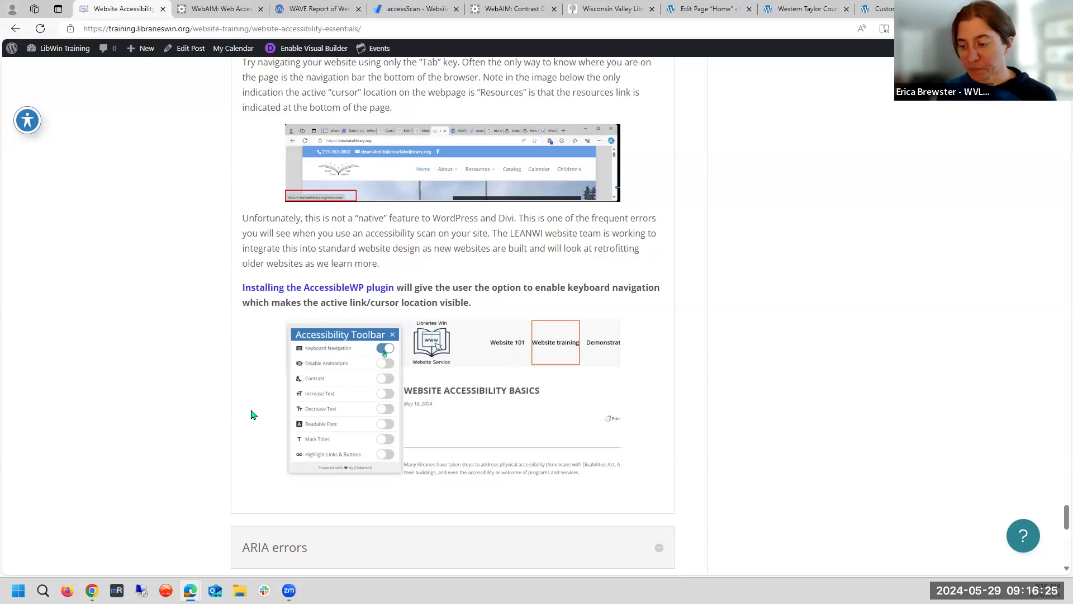
- Expand the ARIA errors section of the training page and read its explanation and example errors
{"action": "scroll", "coordinate": [253, 413], "scroll_direction": "down", "scroll_amount": 4}
{"action": "scroll", "coordinate": [137, 379], "scroll_direction": "down", "scroll_amount": 1}
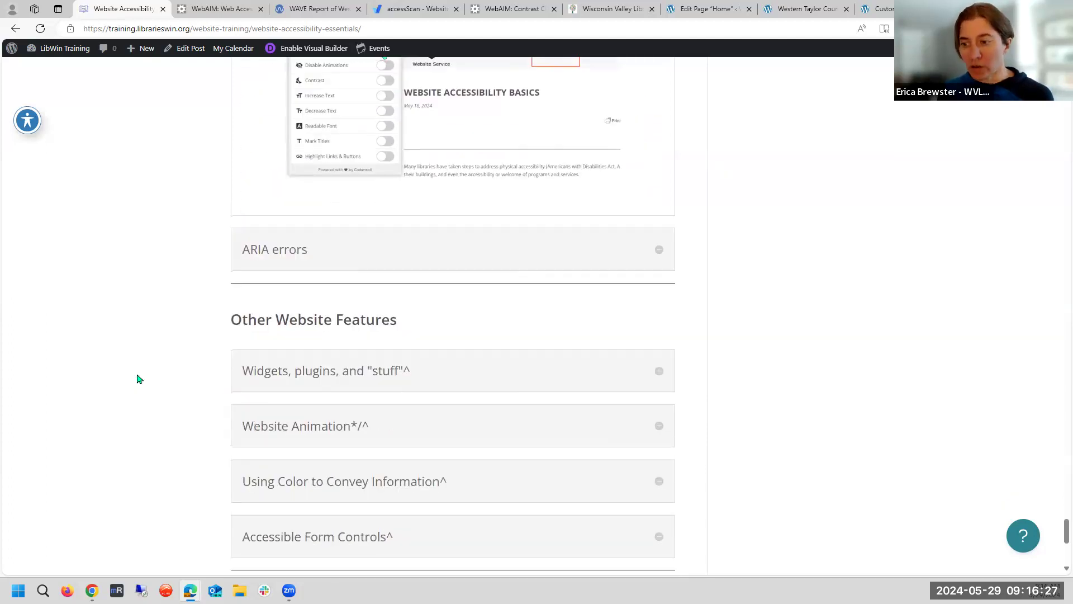
{"action": "scroll", "coordinate": [210, 255], "scroll_direction": "down", "scroll_amount": 1}
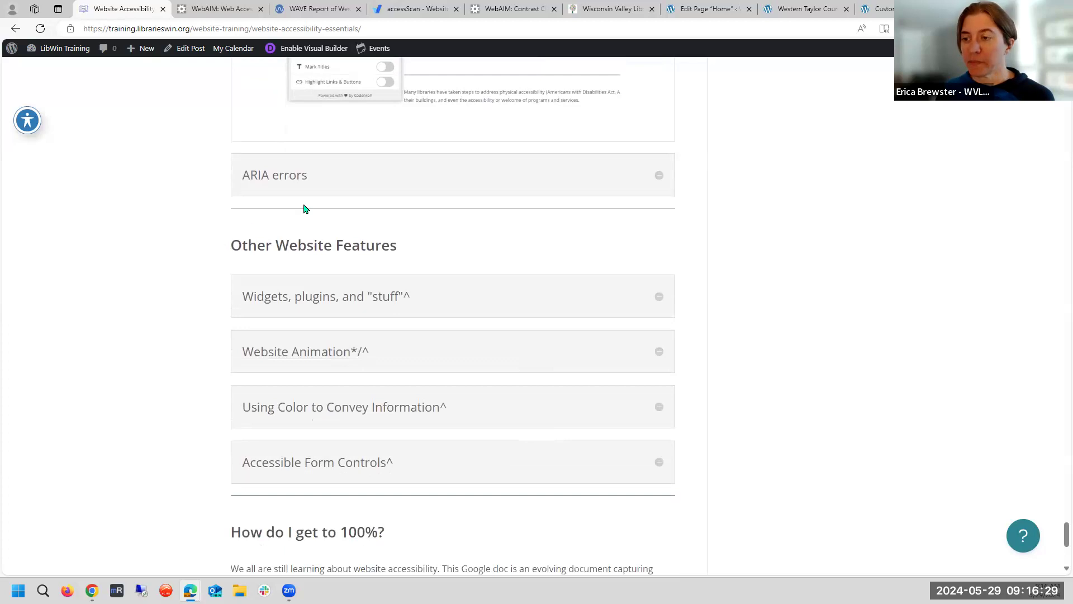
{"action": "left_click", "coordinate": [664, 178]}
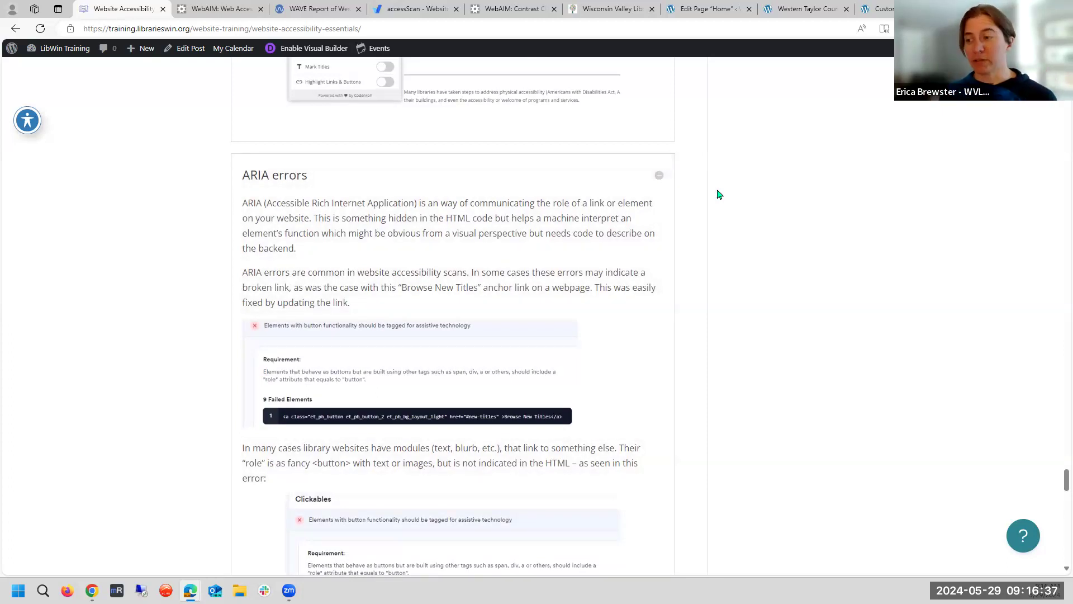
{"action": "scroll", "coordinate": [719, 194], "scroll_direction": "down", "scroll_amount": 1}
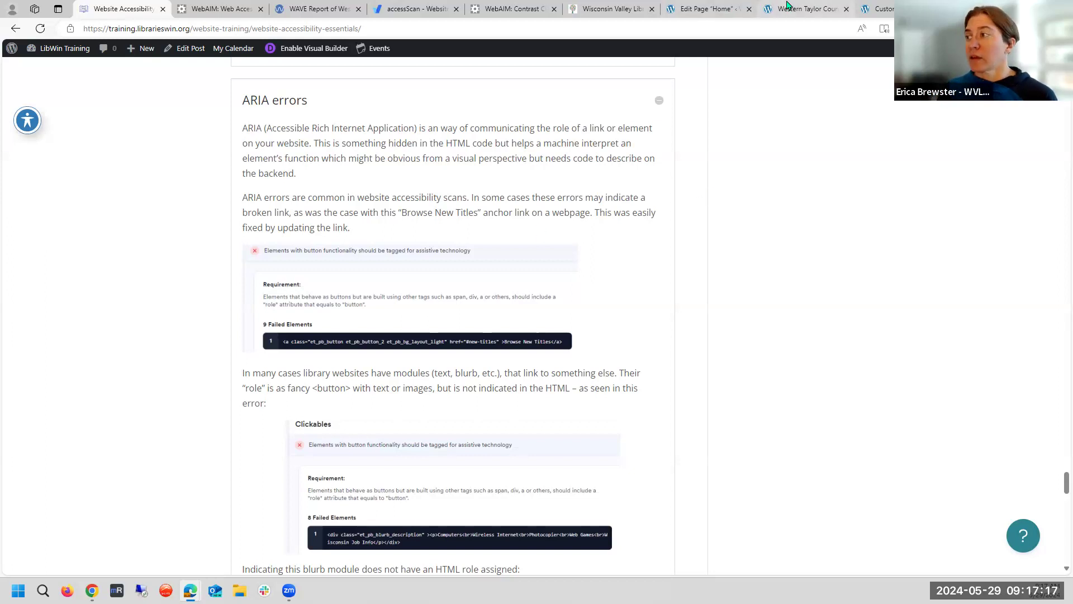
- On the live library homepage, follow the Shop New Titles anchor link and examine the linked Online Resources button and blurbs
{"action": "left_click", "coordinate": [787, 6]}
{"action": "scroll", "coordinate": [749, 394], "scroll_direction": "up", "scroll_amount": 10}
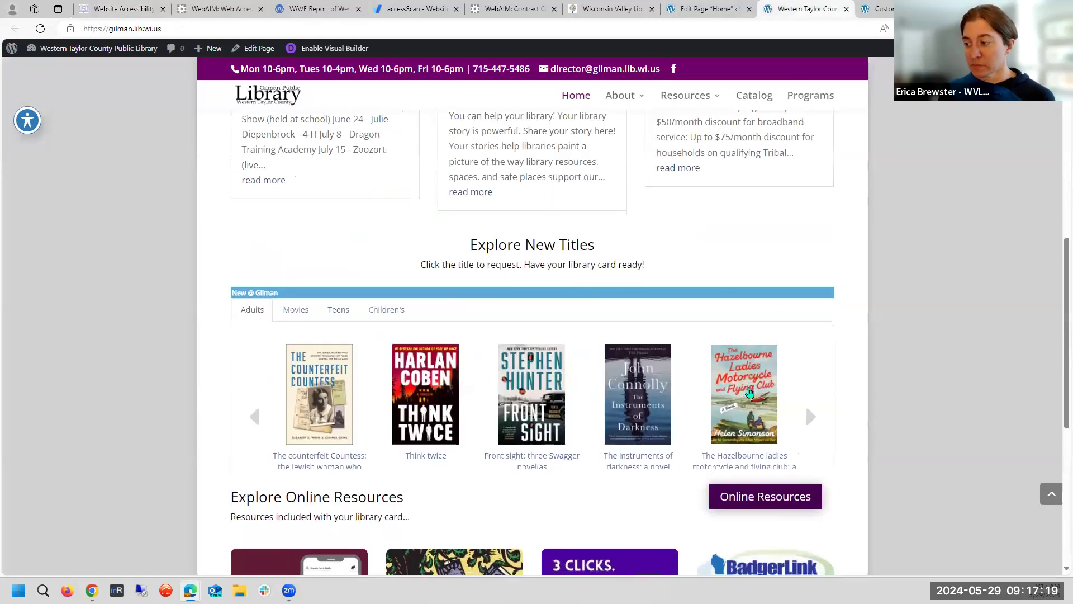
{"action": "scroll", "coordinate": [749, 394], "scroll_direction": "up", "scroll_amount": 4}
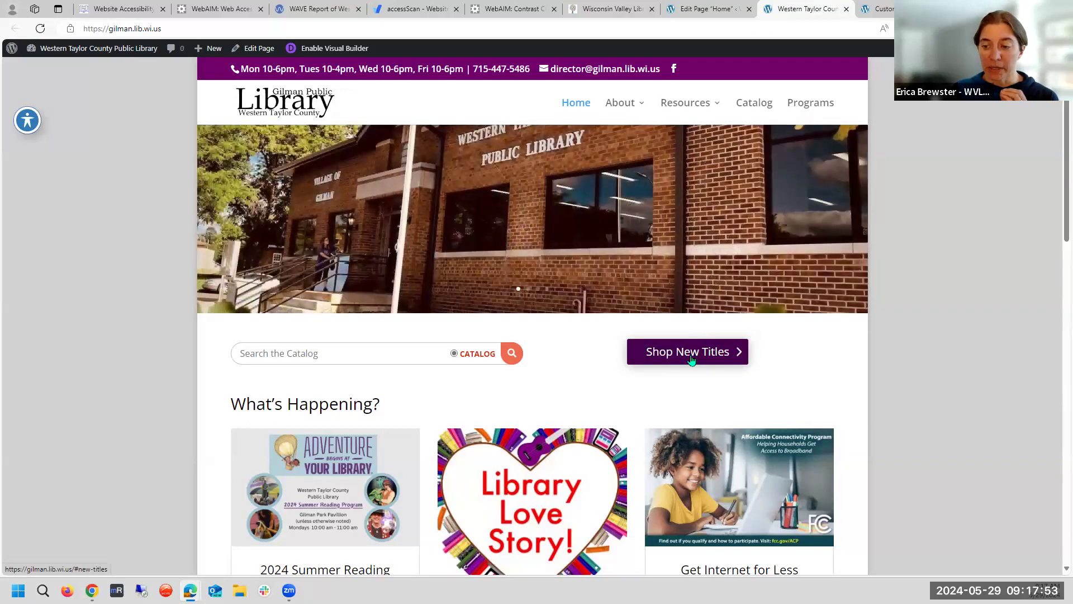
{"action": "left_click", "coordinate": [691, 359]}
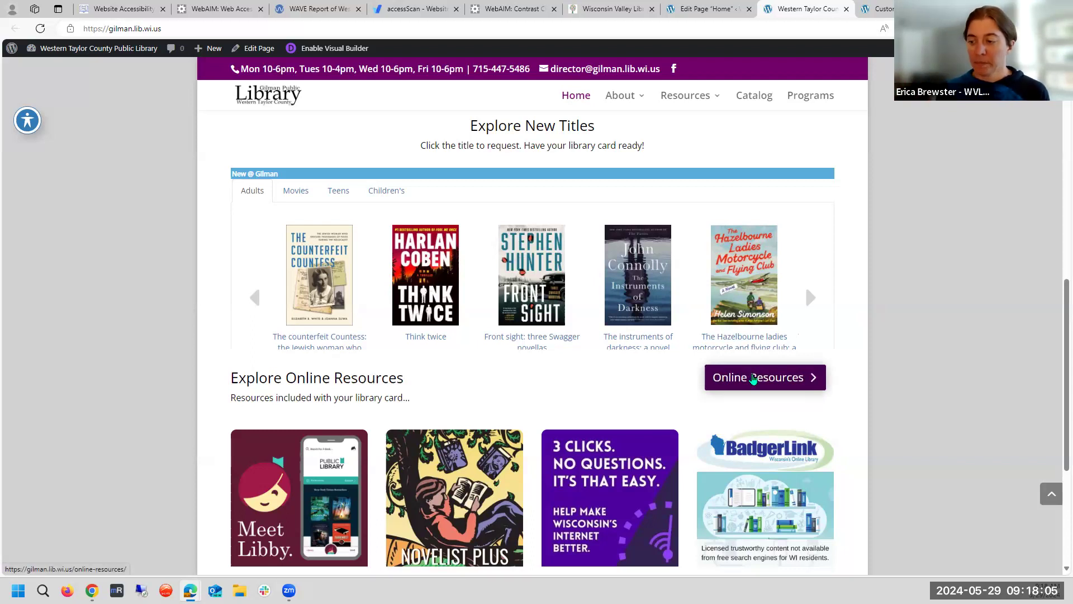
{"action": "scroll", "coordinate": [754, 379], "scroll_direction": "up", "scroll_amount": 1}
{"action": "scroll", "coordinate": [753, 379], "scroll_direction": "up", "scroll_amount": 1}
{"action": "scroll", "coordinate": [754, 379], "scroll_direction": "down", "scroll_amount": 1}
{"action": "scroll", "coordinate": [754, 379], "scroll_direction": "down", "scroll_amount": 5}
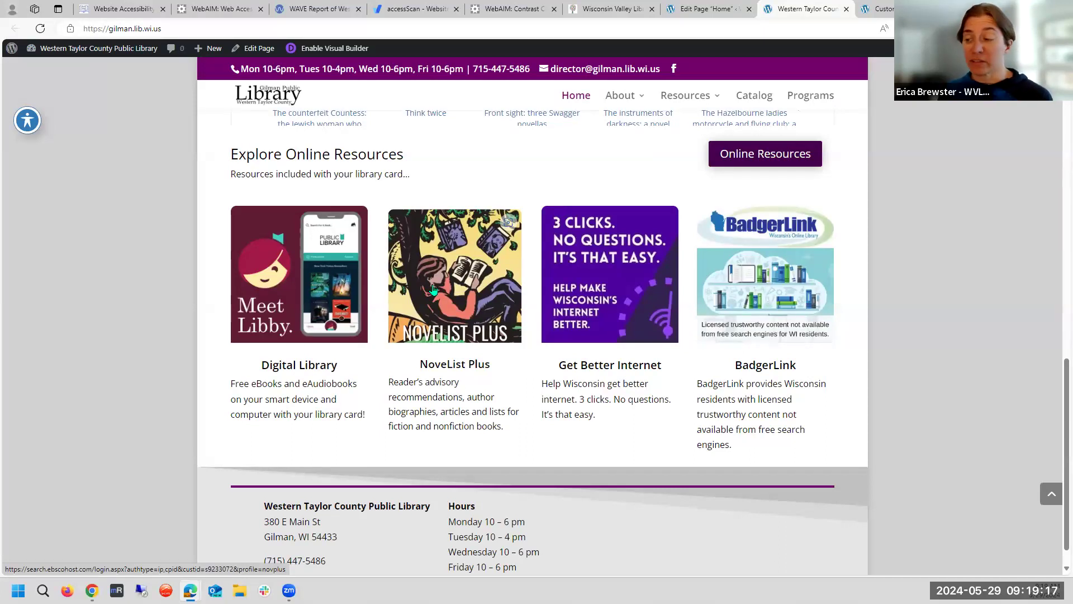
- Return to the WAVE report, find the ARIA group in the detailed findings, and locate the first ARIA item on the page
{"action": "left_click", "coordinate": [213, 6]}
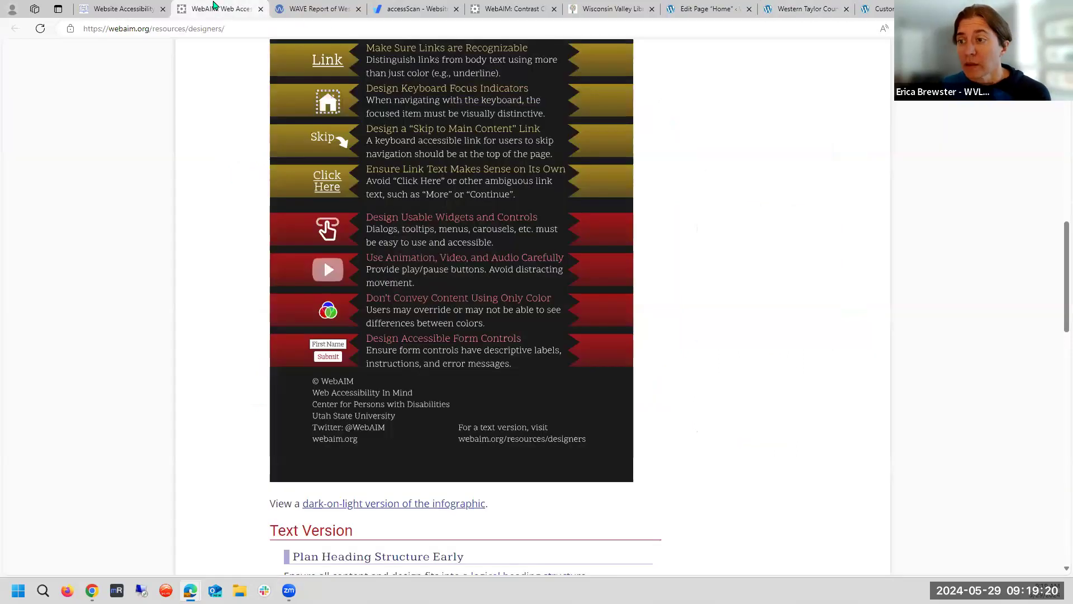
{"action": "left_click", "coordinate": [313, 8]}
{"action": "scroll", "coordinate": [192, 364], "scroll_direction": "down", "scroll_amount": 5}
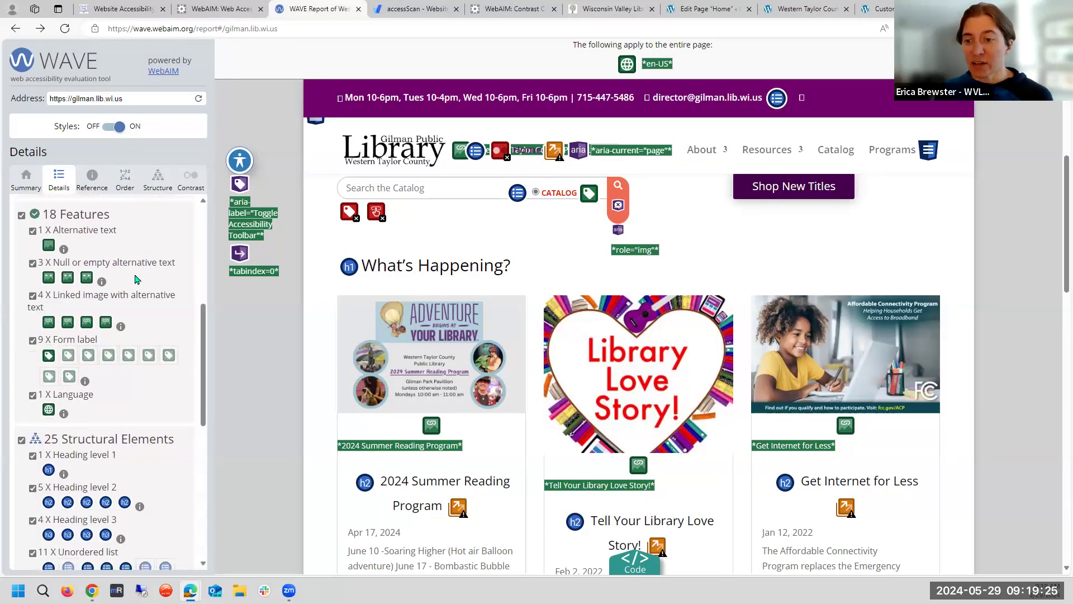
{"action": "scroll", "coordinate": [114, 263], "scroll_direction": "down", "scroll_amount": 3}
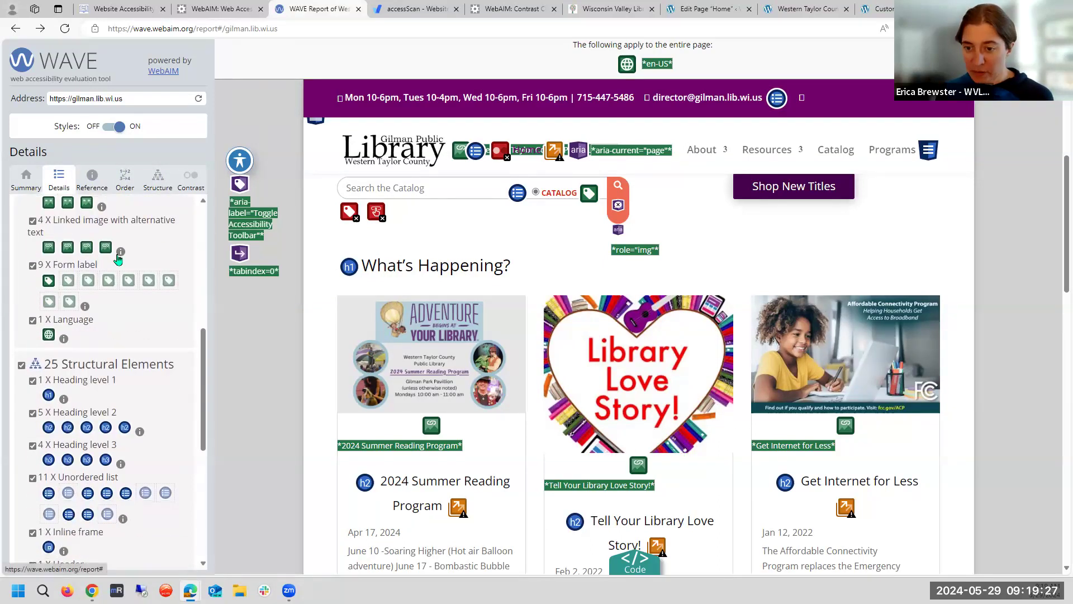
{"action": "scroll", "coordinate": [117, 258], "scroll_direction": "down", "scroll_amount": 5}
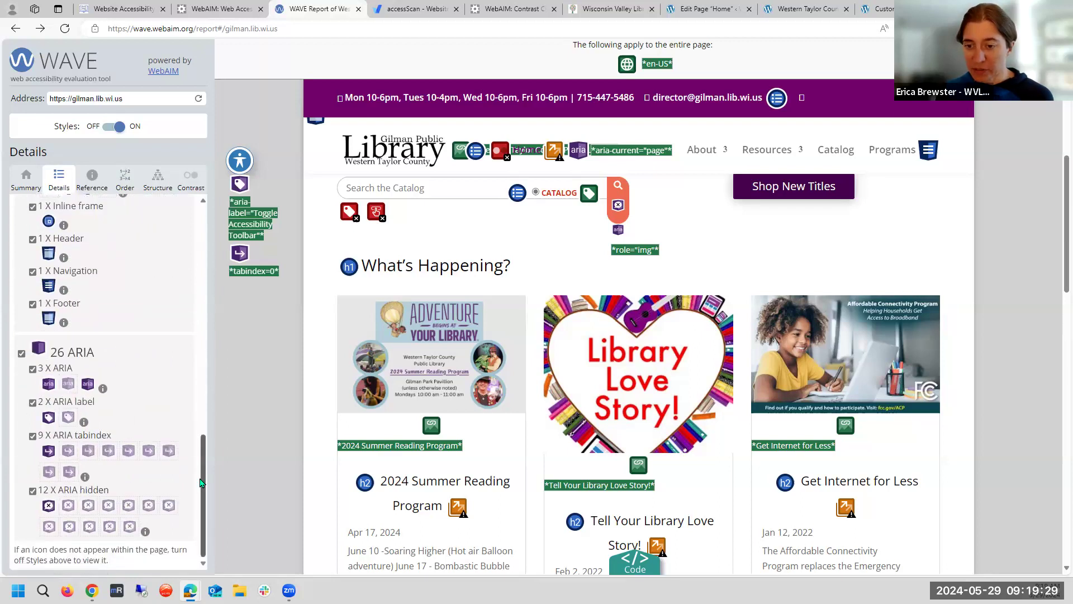
{"action": "left_click", "coordinate": [49, 385]}
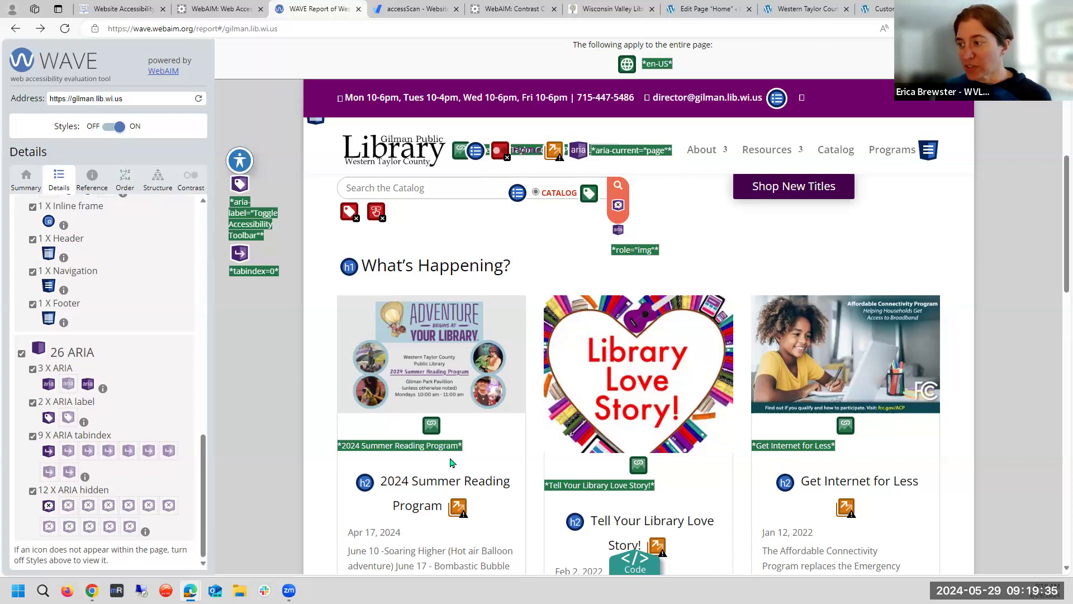
- Look through the evaluated library homepage for ARIA markers, from the footer up to the catalog search
{"action": "scroll", "coordinate": [453, 462], "scroll_direction": "down", "scroll_amount": 15}
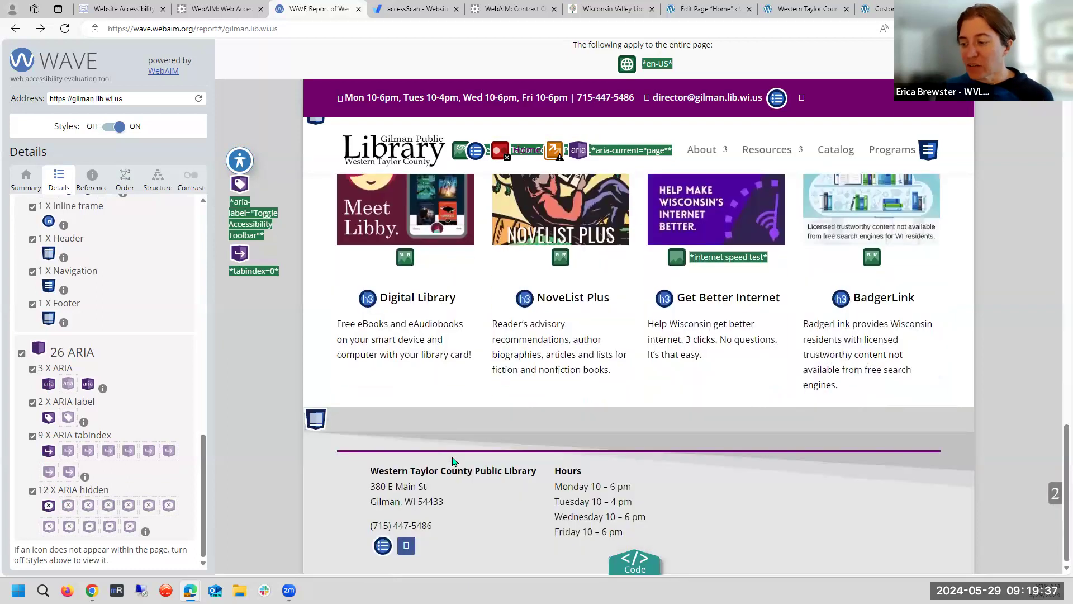
{"action": "scroll", "coordinate": [453, 462], "scroll_direction": "up", "scroll_amount": 5}
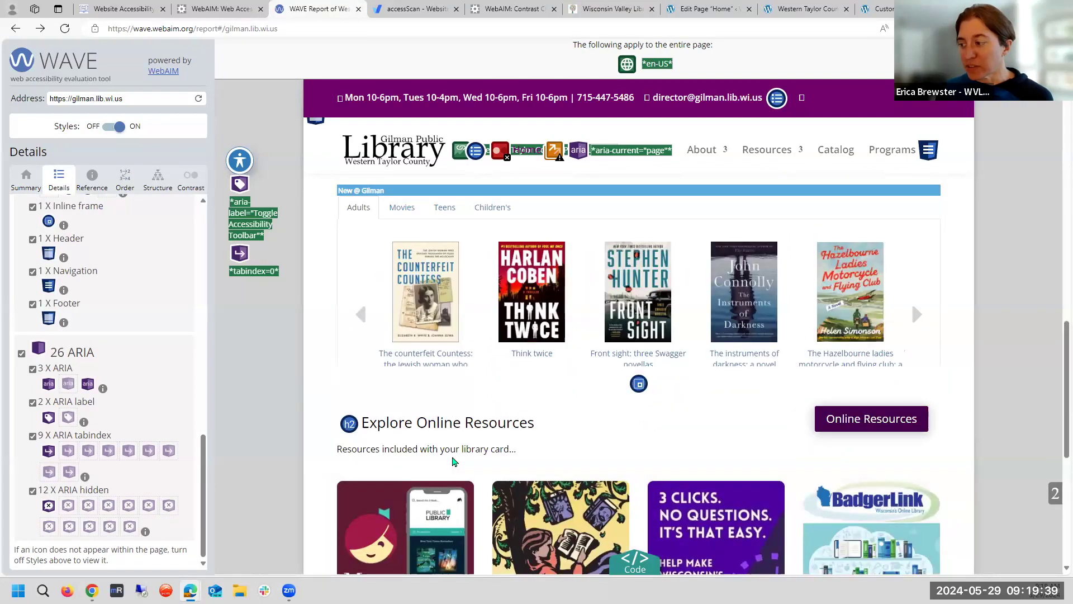
{"action": "scroll", "coordinate": [673, 354], "scroll_direction": "up", "scroll_amount": 2}
{"action": "scroll", "coordinate": [673, 354], "scroll_direction": "up", "scroll_amount": 8}
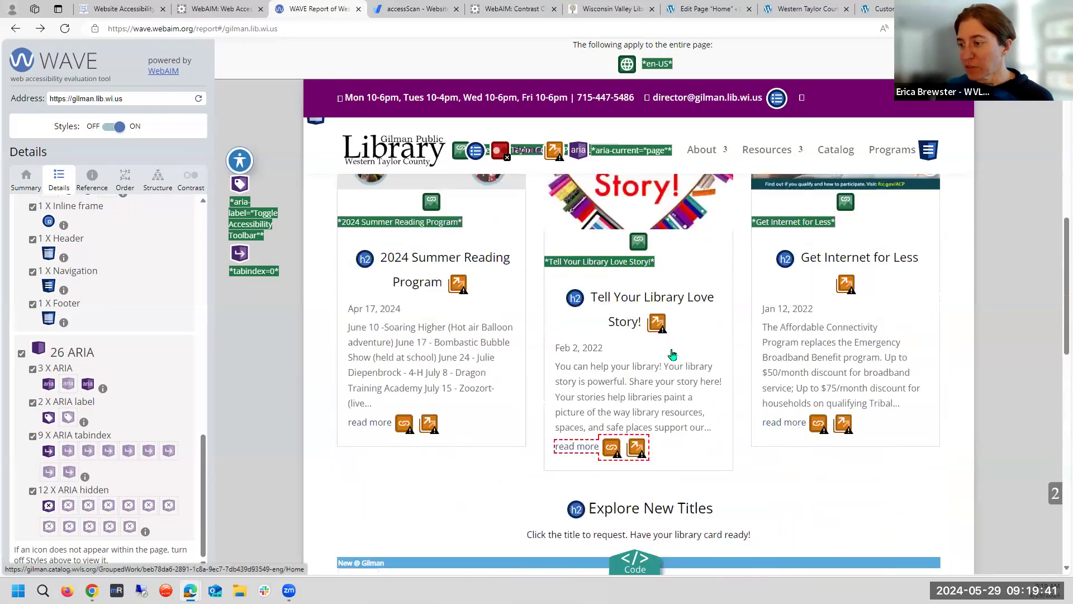
{"action": "scroll", "coordinate": [673, 354], "scroll_direction": "up", "scroll_amount": 3}
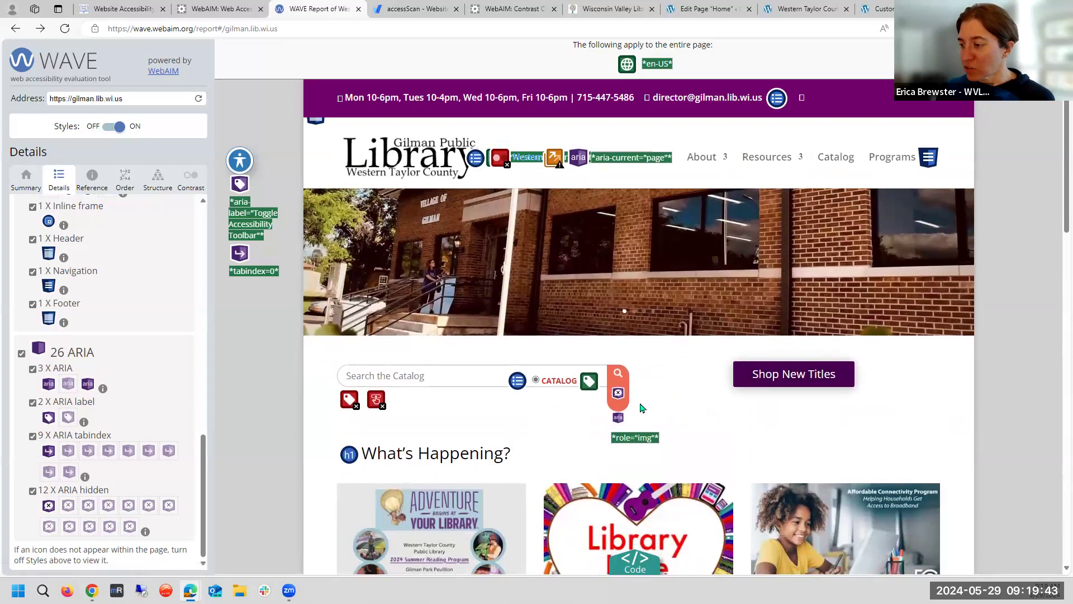
- Check the catalog search's ARIA role marker, switch to the accessScan report, and review its requirement categories from Clickables to Carousels
{"action": "left_click", "coordinate": [619, 419]}
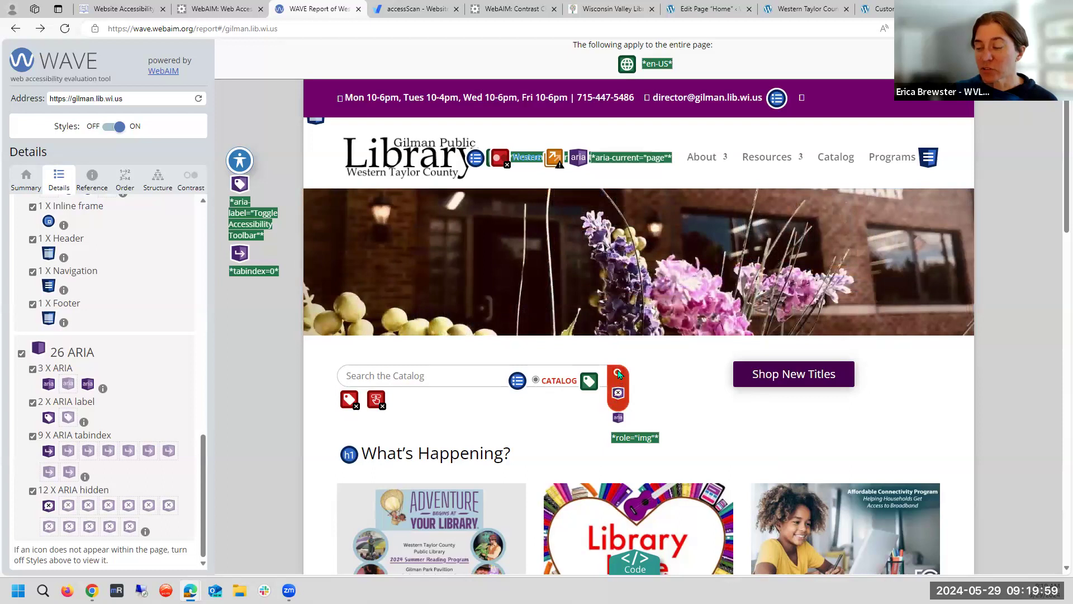
{"action": "left_click", "coordinate": [404, 7]}
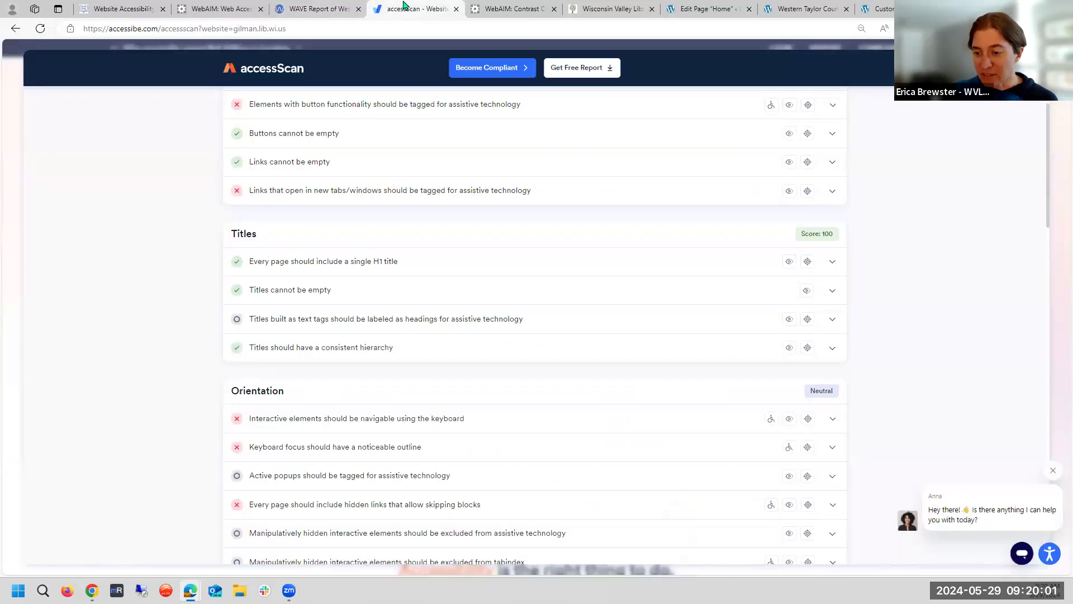
{"action": "scroll", "coordinate": [205, 261], "scroll_direction": "down", "scroll_amount": 6}
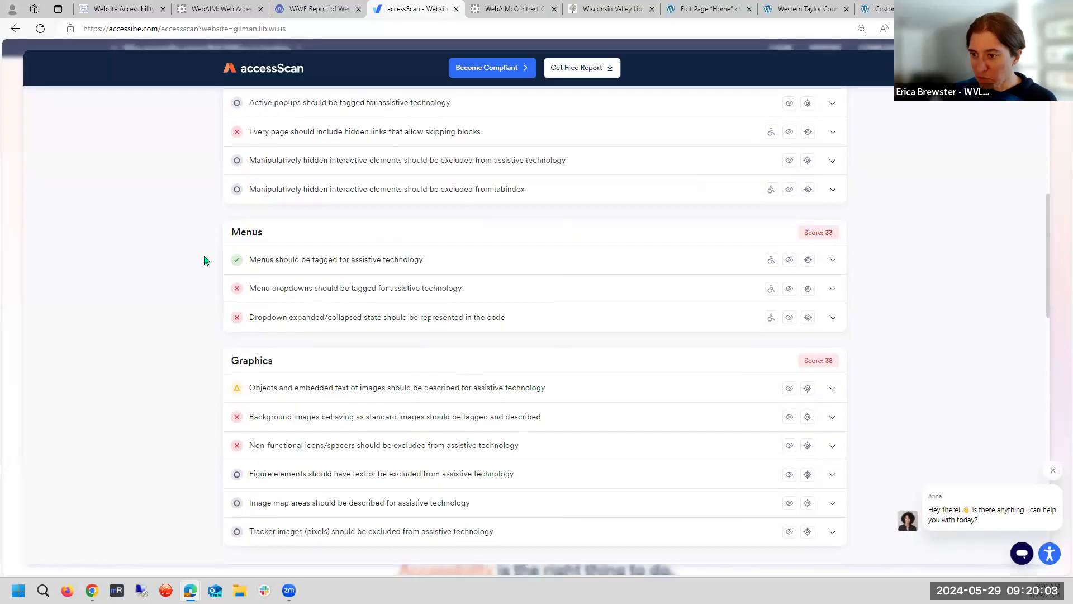
{"action": "scroll", "coordinate": [205, 261], "scroll_direction": "down", "scroll_amount": 4}
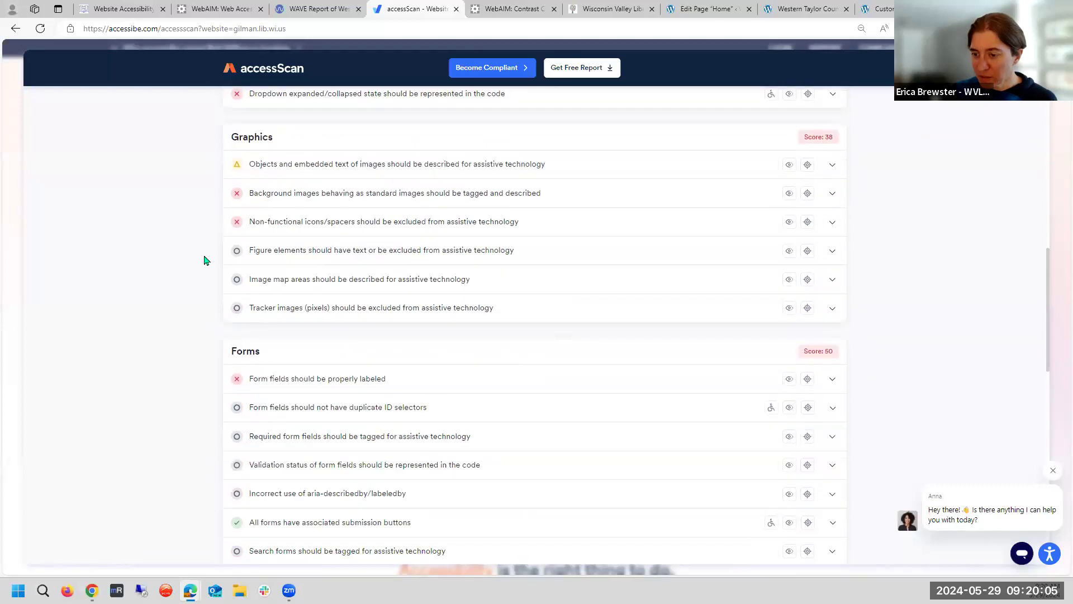
{"action": "scroll", "coordinate": [205, 260], "scroll_direction": "down", "scroll_amount": 5}
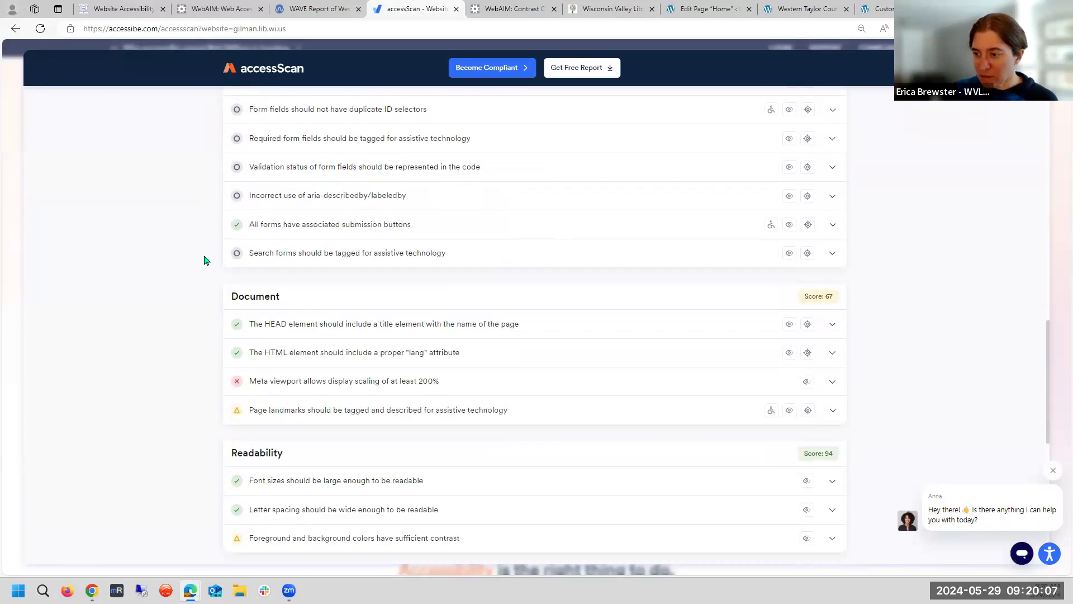
{"action": "scroll", "coordinate": [205, 260], "scroll_direction": "down", "scroll_amount": 1}
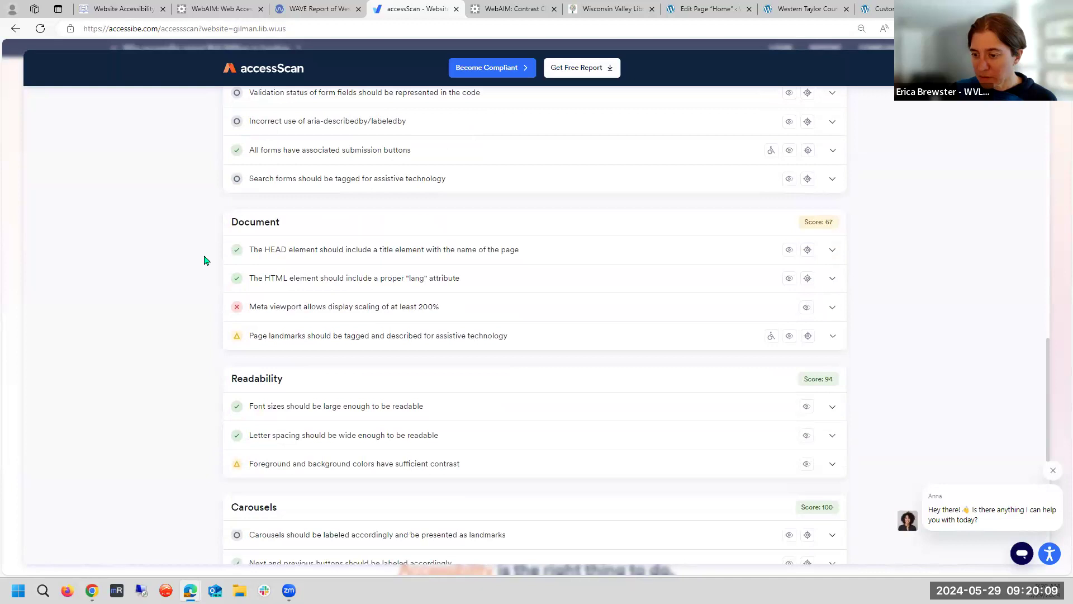
{"action": "scroll", "coordinate": [205, 260], "scroll_direction": "down", "scroll_amount": 6}
{"action": "scroll", "coordinate": [205, 260], "scroll_direction": "up", "scroll_amount": 20}
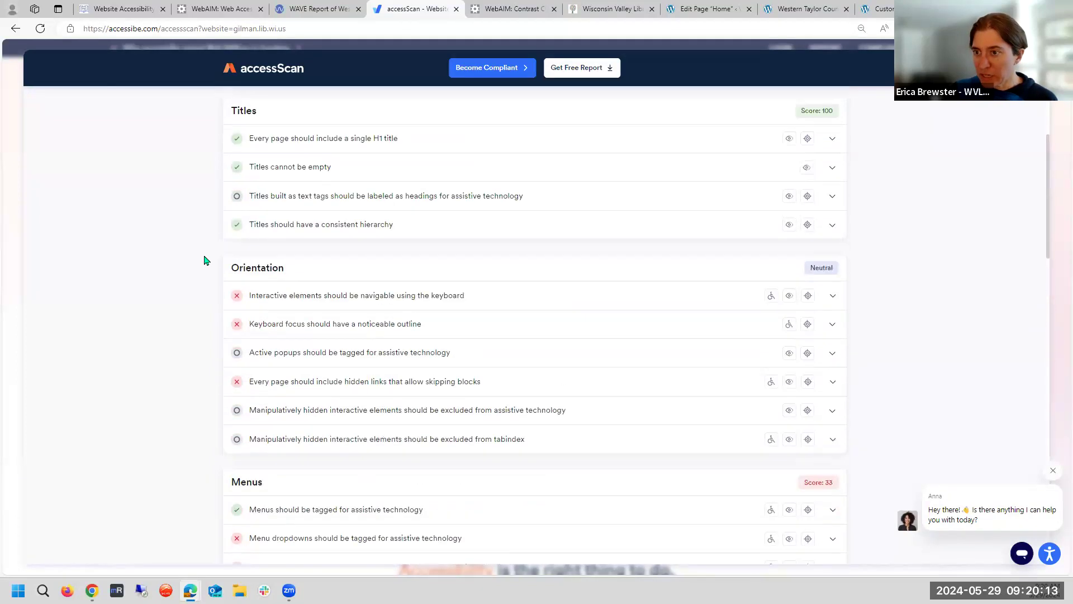
{"action": "scroll", "coordinate": [205, 261], "scroll_direction": "up", "scroll_amount": 3}
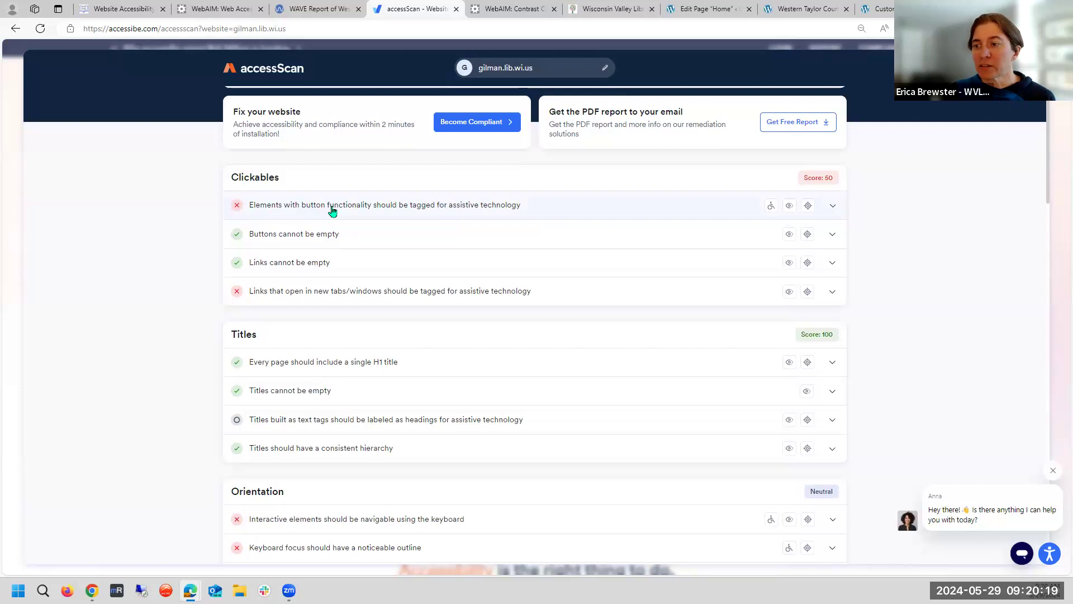
- Expand the Clickables requirement on tagging elements with button functionality and examine its failed elements and the successful search button code
{"action": "left_click", "coordinate": [477, 211]}
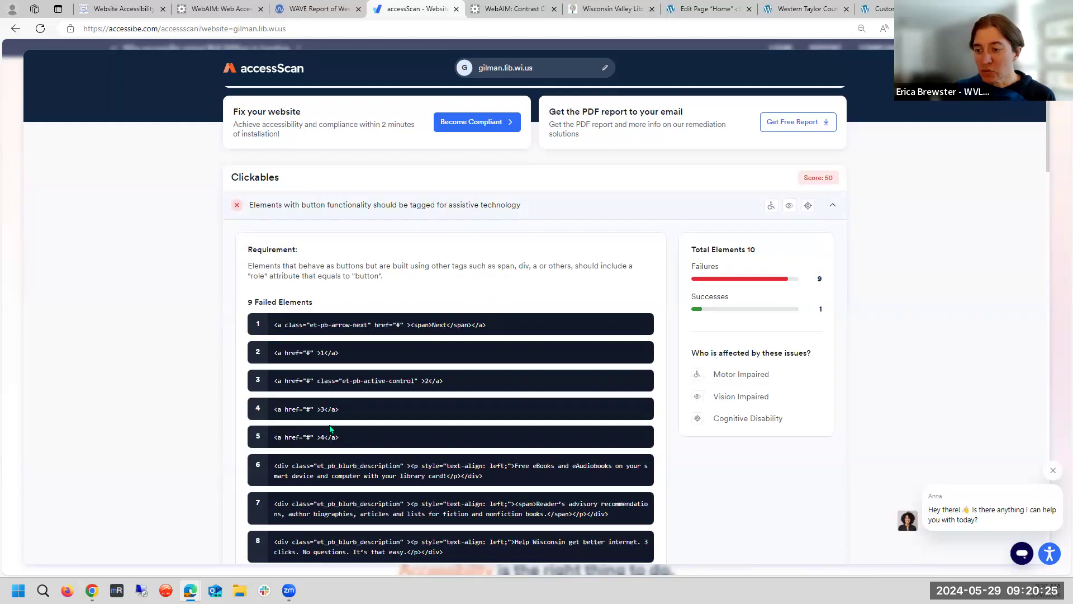
{"action": "scroll", "coordinate": [336, 439], "scroll_direction": "down", "scroll_amount": 1}
{"action": "scroll", "coordinate": [335, 439], "scroll_direction": "down", "scroll_amount": 3}
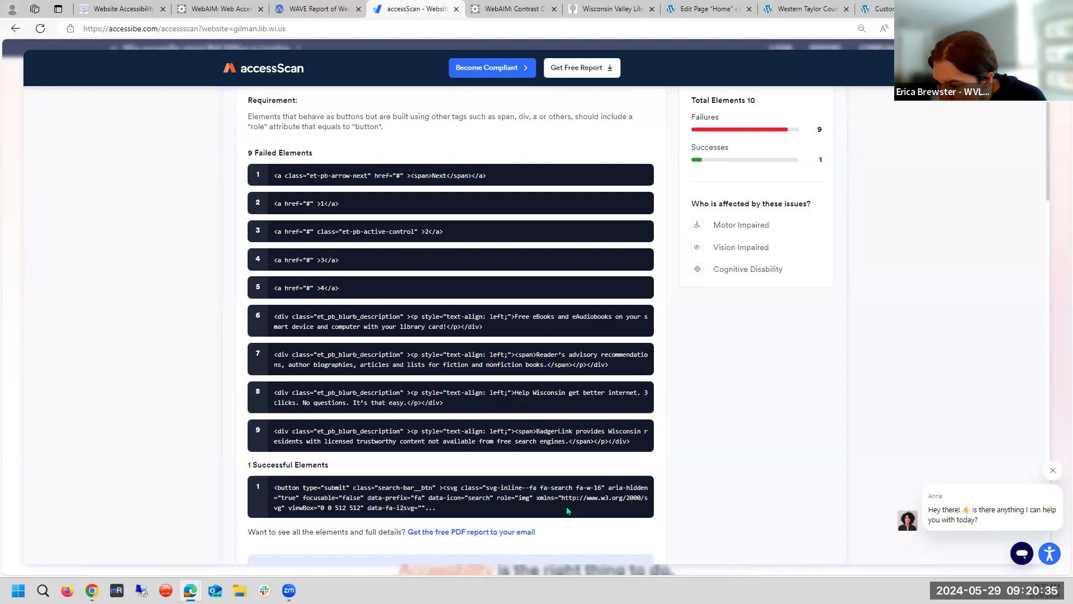
{"action": "left_click_drag", "start_coordinate": [378, 486], "coordinate": [429, 487]}
{"action": "left_click", "coordinate": [469, 508]}
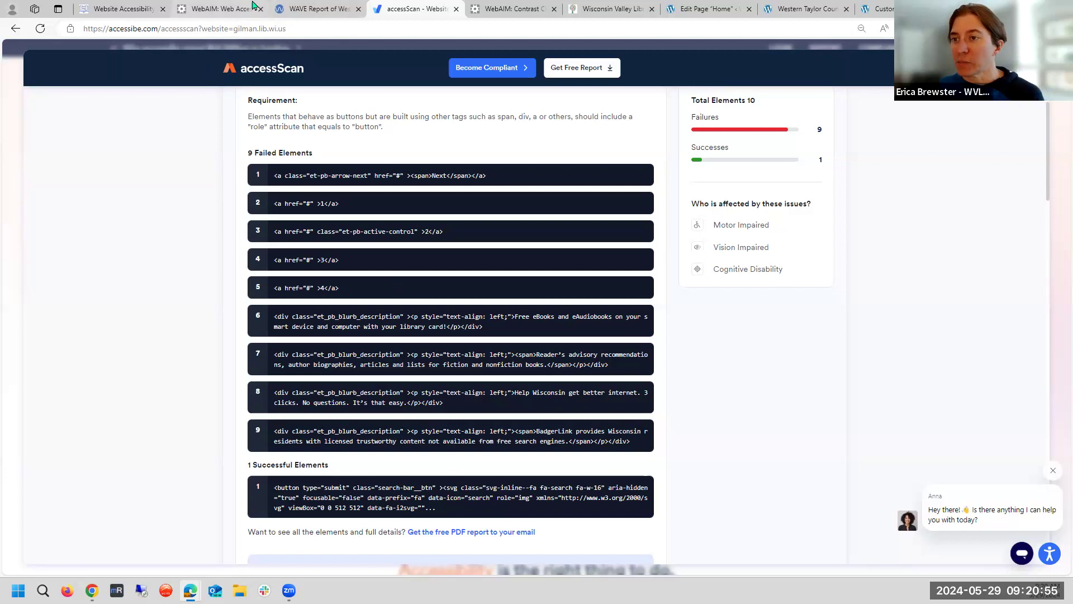
- In the WAVE report, inspect the ARIA marker beside the library logo and look over the homepage's news posts
{"action": "left_click", "coordinate": [305, 8]}
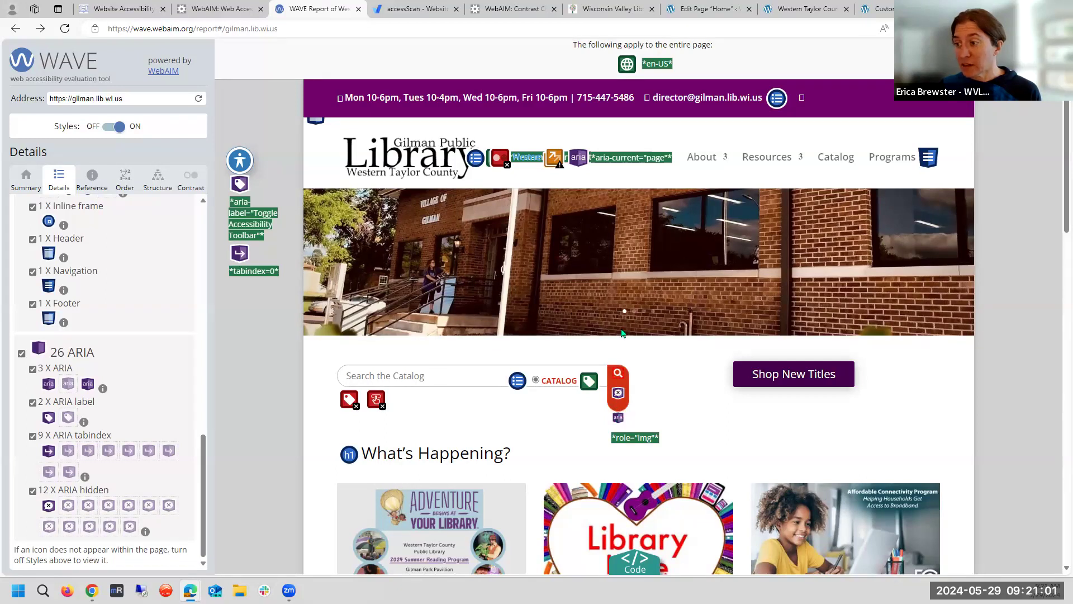
{"action": "left_click", "coordinate": [580, 160]}
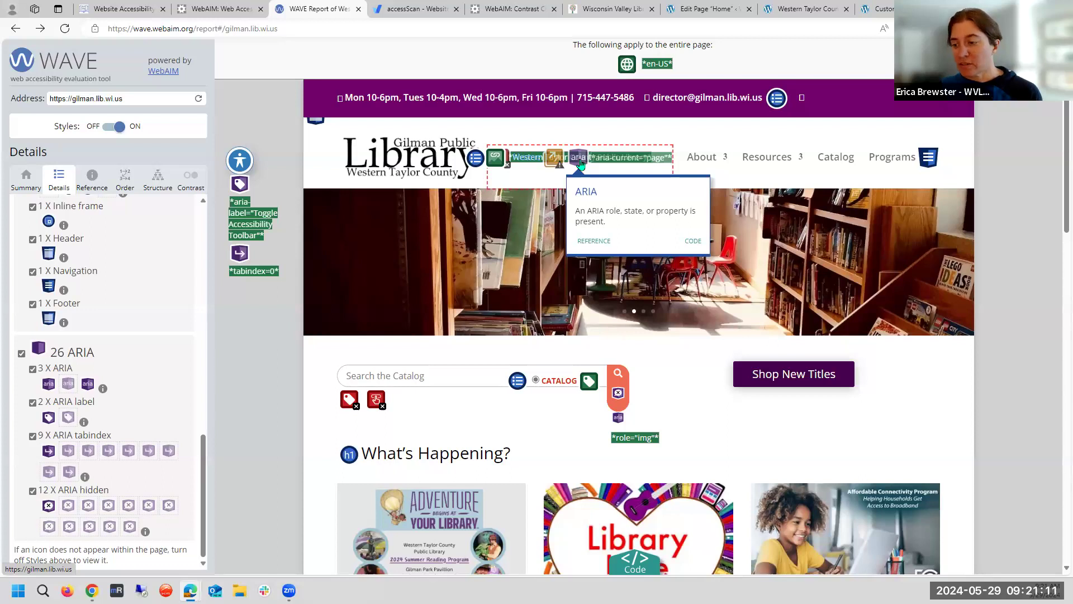
{"action": "scroll", "coordinate": [580, 163], "scroll_direction": "down", "scroll_amount": 8}
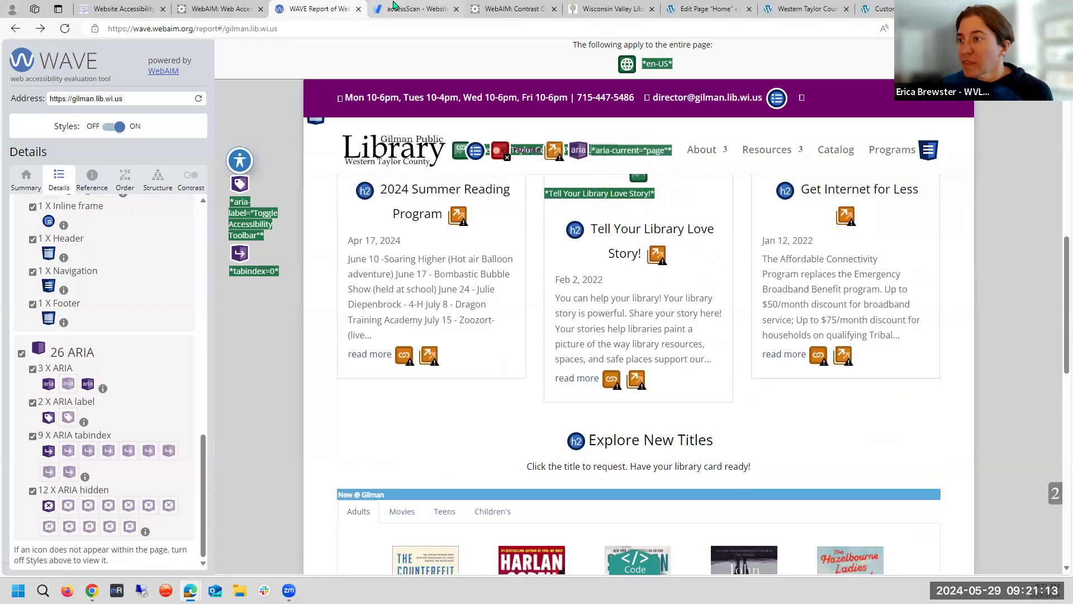
- Return to the accessScan report and examine the link code in the fifth failed button element
{"action": "left_click", "coordinate": [394, 7]}
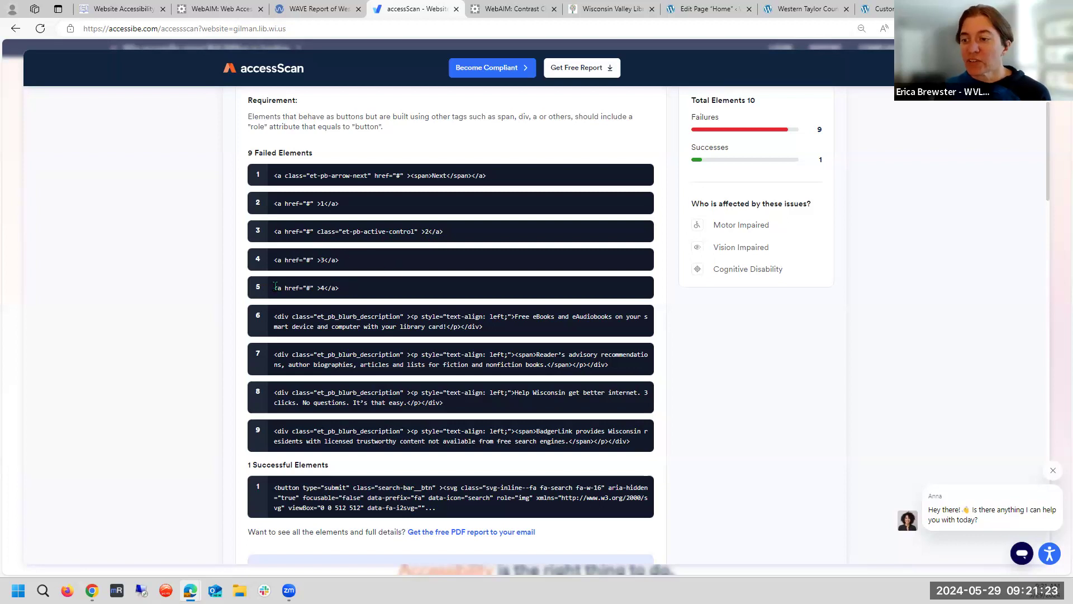
{"action": "left_click_drag", "start_coordinate": [275, 287], "coordinate": [314, 287]}
{"action": "left_click", "coordinate": [308, 287]}
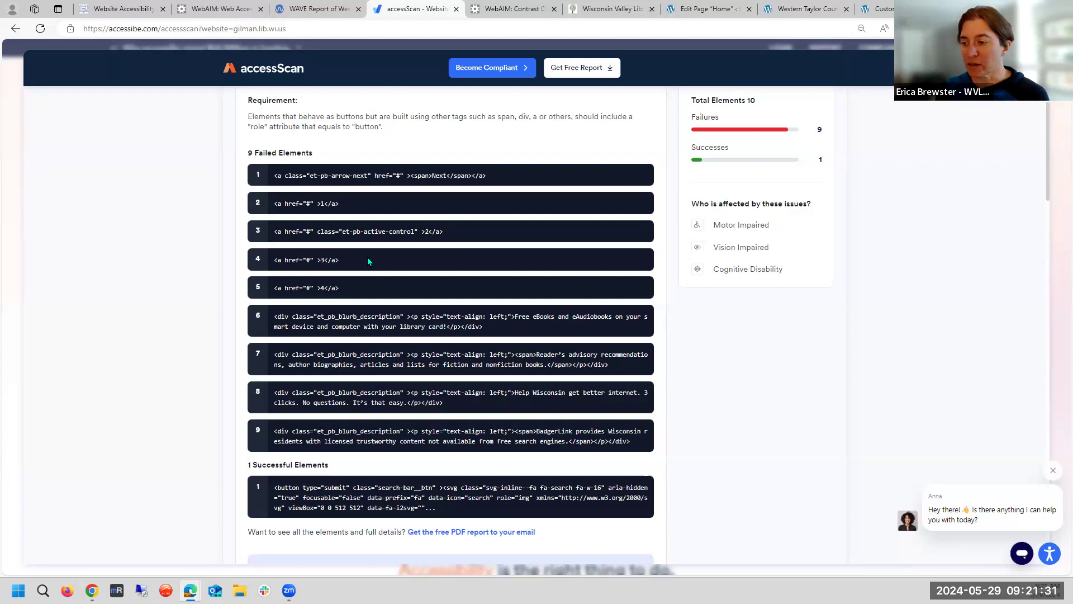
- On the live library site, open the About and Resources pages from the main navigation and examine their dropdown submenus
{"action": "left_click", "coordinate": [250, 6]}
{"action": "left_click", "coordinate": [133, 7]}
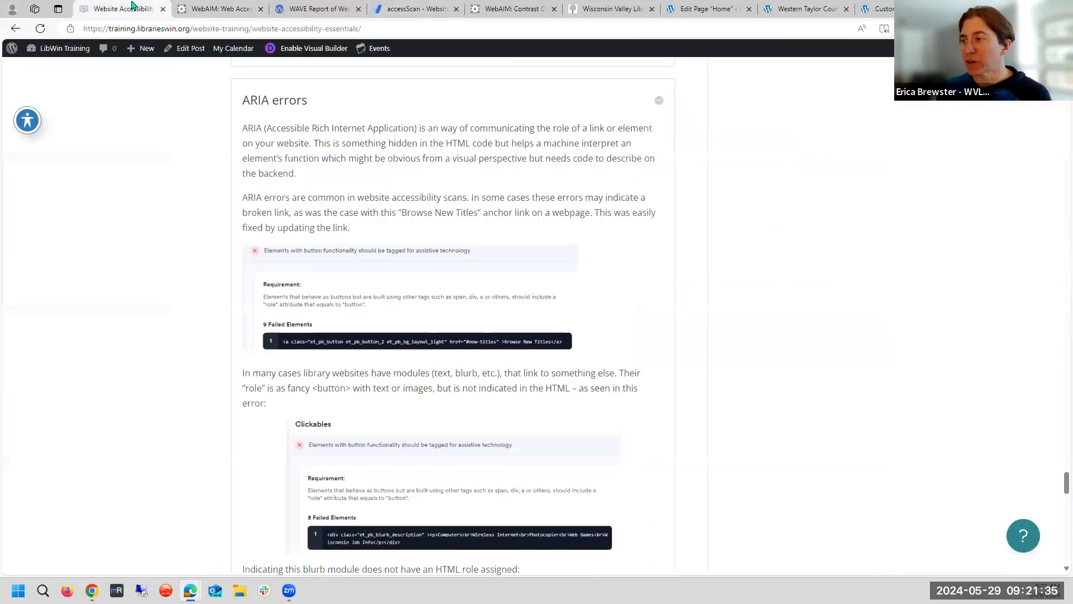
{"action": "left_click", "coordinate": [790, 7]}
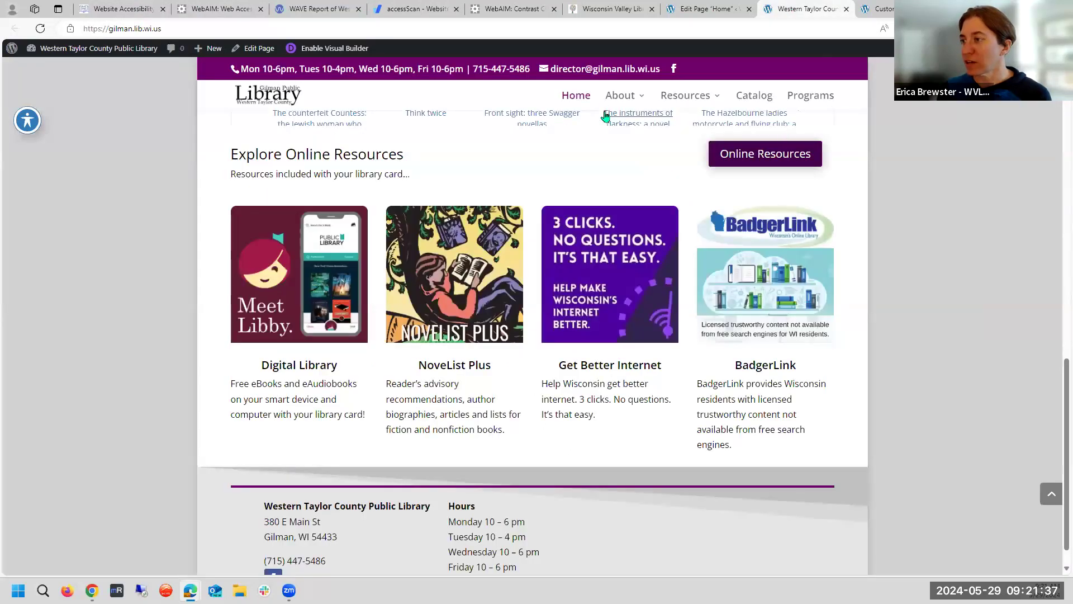
{"action": "left_click", "coordinate": [615, 94]}
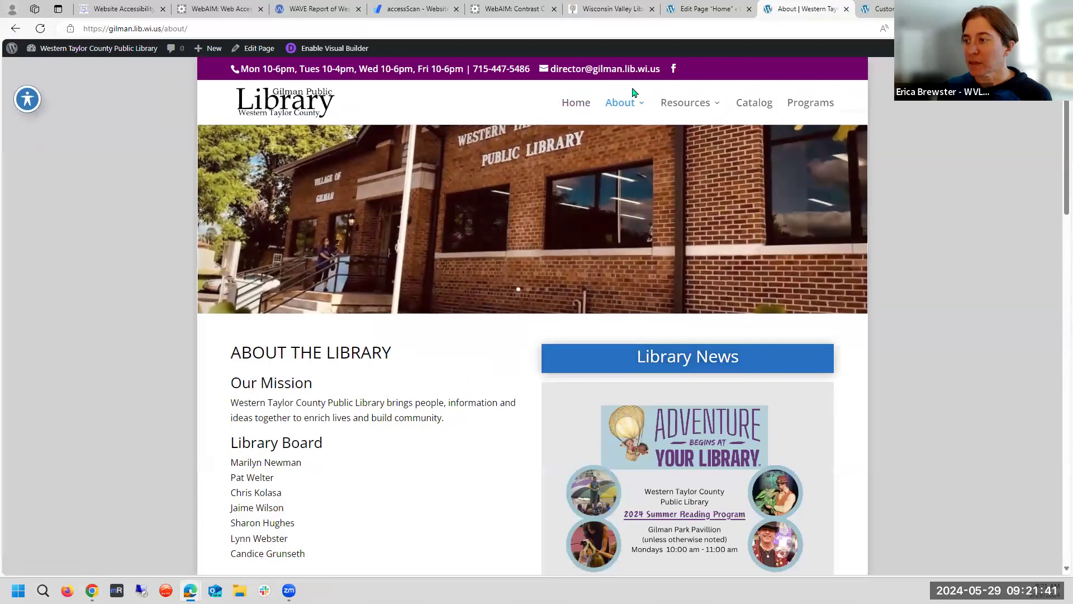
{"action": "left_click", "coordinate": [674, 104]}
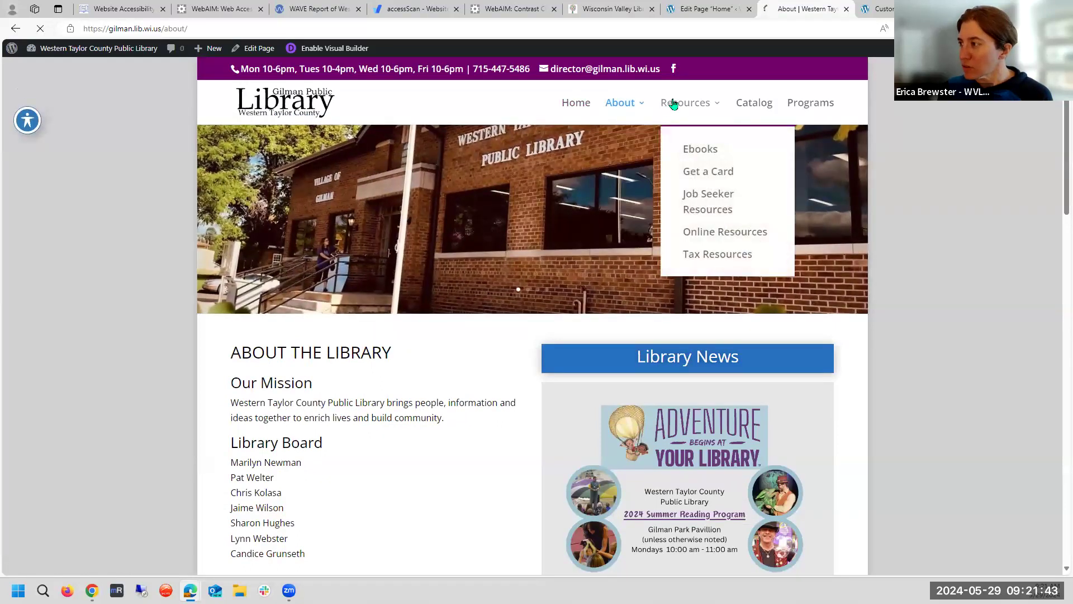
{"action": "mouse_move", "coordinate": [642, 107]}
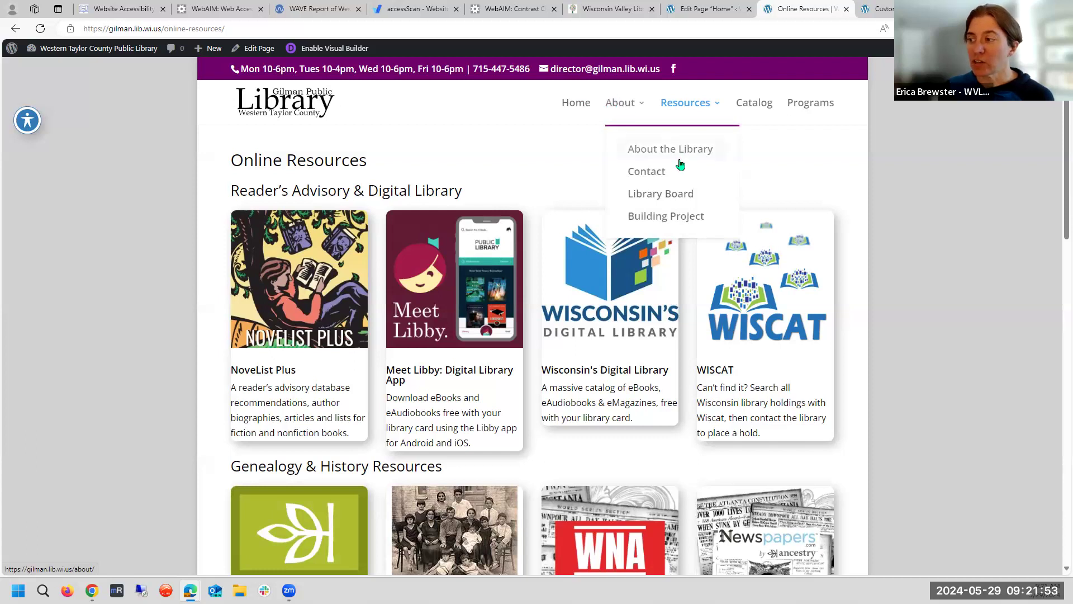
{"action": "mouse_move", "coordinate": [674, 103]}
- Go back to the live library homepage and view its header, slider and catalog search
{"action": "left_click", "coordinate": [16, 29]}
{"action": "left_click", "coordinate": [16, 29]}
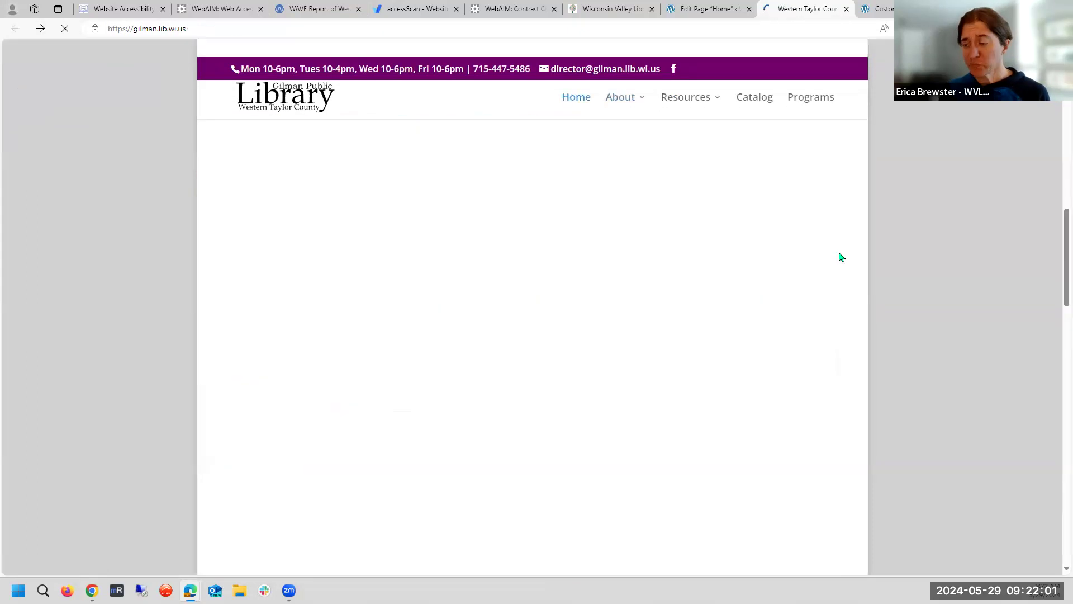
{"action": "scroll", "coordinate": [841, 257], "scroll_direction": "up", "scroll_amount": 5}
{"action": "scroll", "coordinate": [841, 257], "scroll_direction": "up", "scroll_amount": 10}
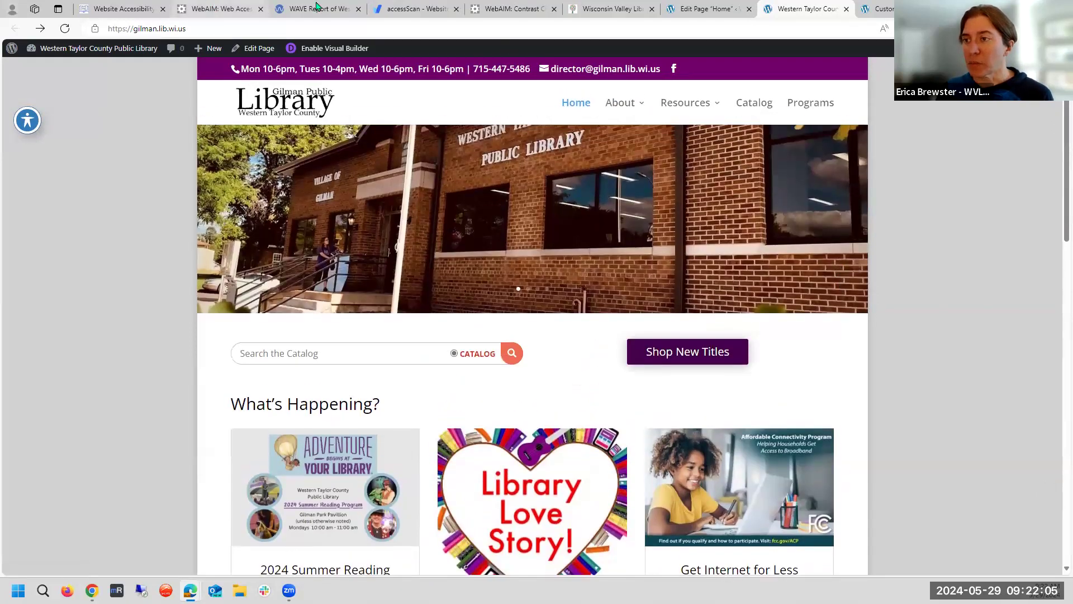
- Review the blurb descriptions among the failed button elements in the accessScan report
{"action": "left_click", "coordinate": [408, 9]}
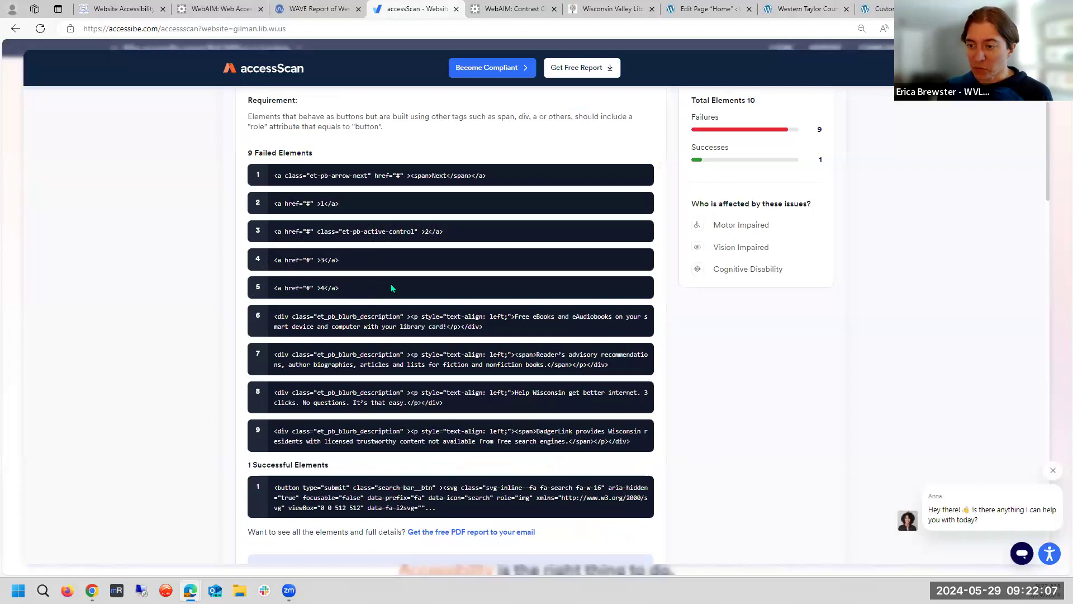
{"action": "scroll", "coordinate": [392, 288], "scroll_direction": "down", "scroll_amount": 1}
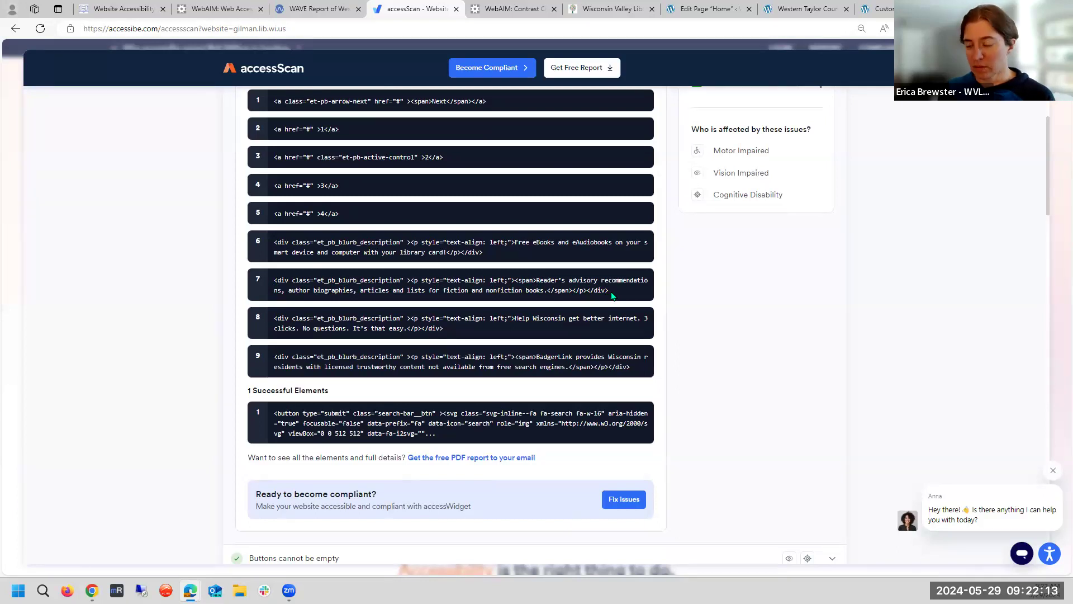
{"action": "scroll", "coordinate": [612, 297], "scroll_direction": "down", "scroll_amount": 1}
{"action": "scroll", "coordinate": [612, 297], "scroll_direction": "up", "scroll_amount": 4}
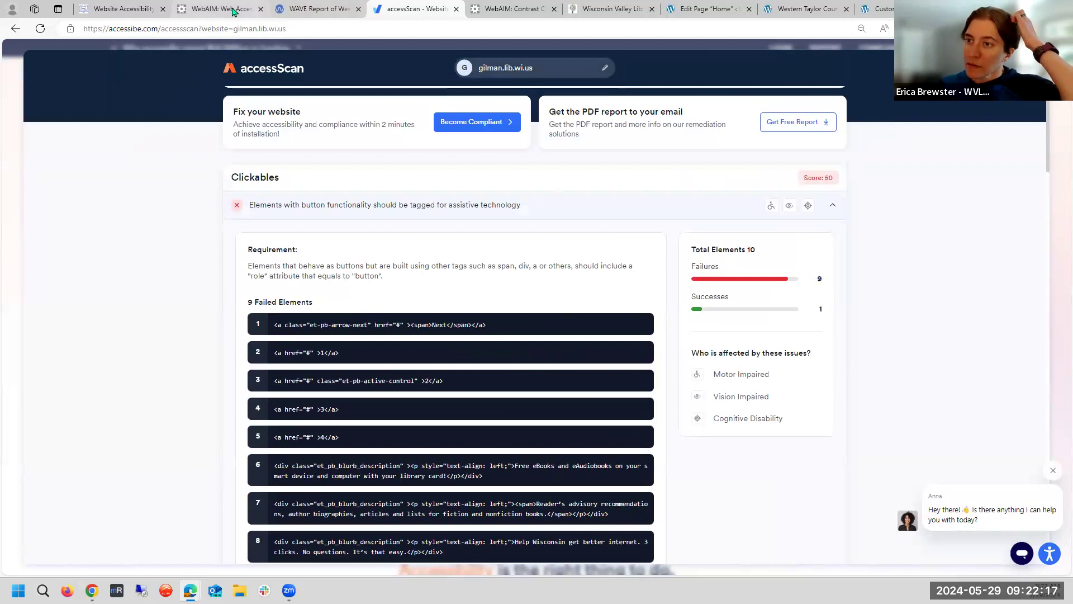
- On the training page's ARIA errors section, read the Online Resources blurb example and highlight the start of the Divi Supreme Pro note
{"action": "left_click", "coordinate": [199, 5]}
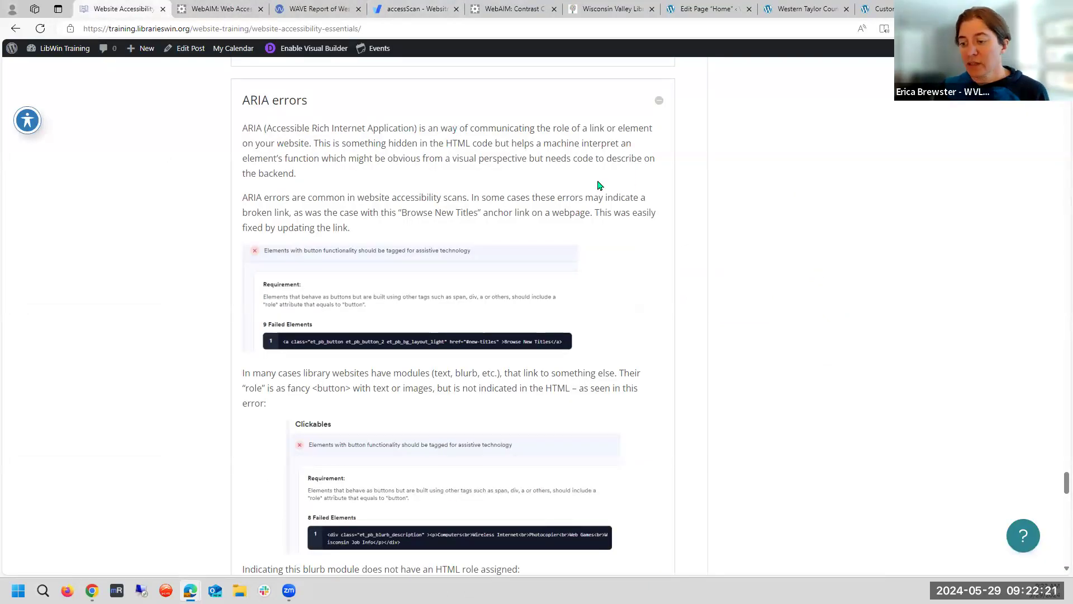
{"action": "scroll", "coordinate": [598, 185], "scroll_direction": "down", "scroll_amount": 5}
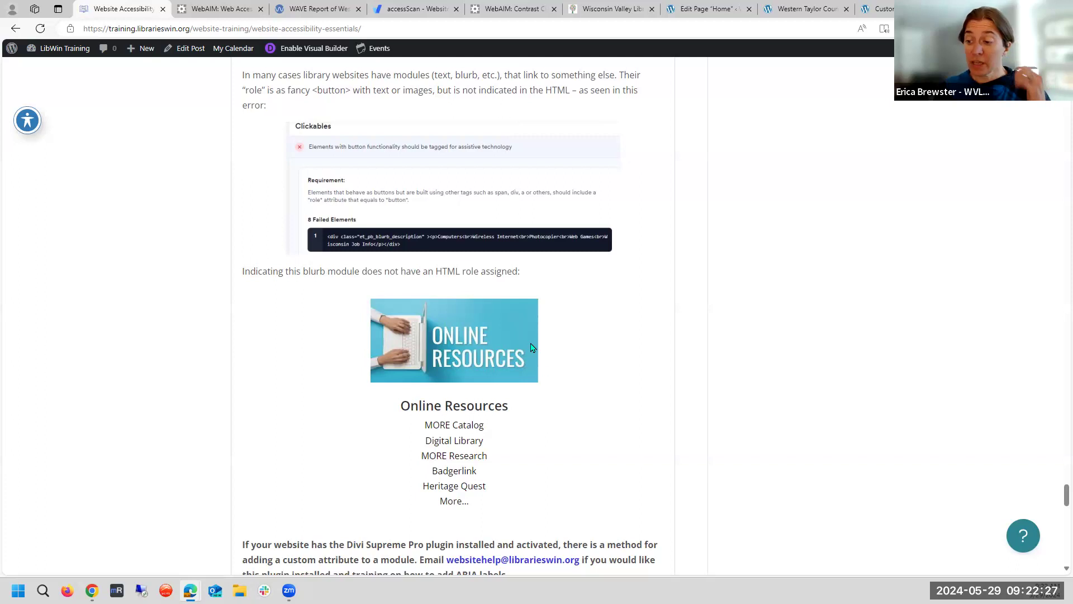
{"action": "scroll", "coordinate": [521, 354], "scroll_direction": "down", "scroll_amount": 4}
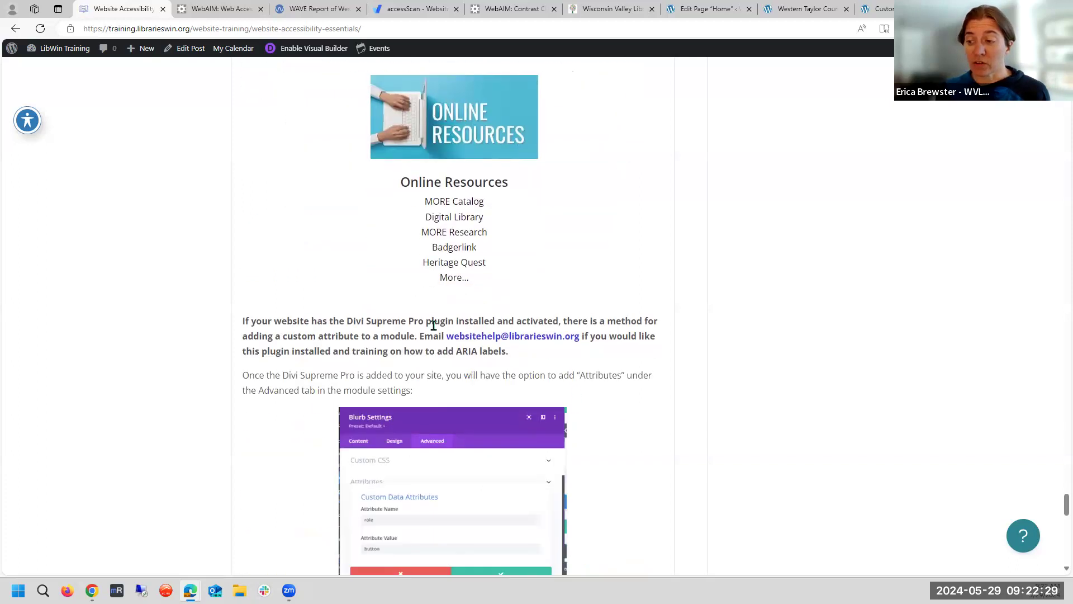
{"action": "left_click_drag", "start_coordinate": [240, 322], "coordinate": [427, 324]}
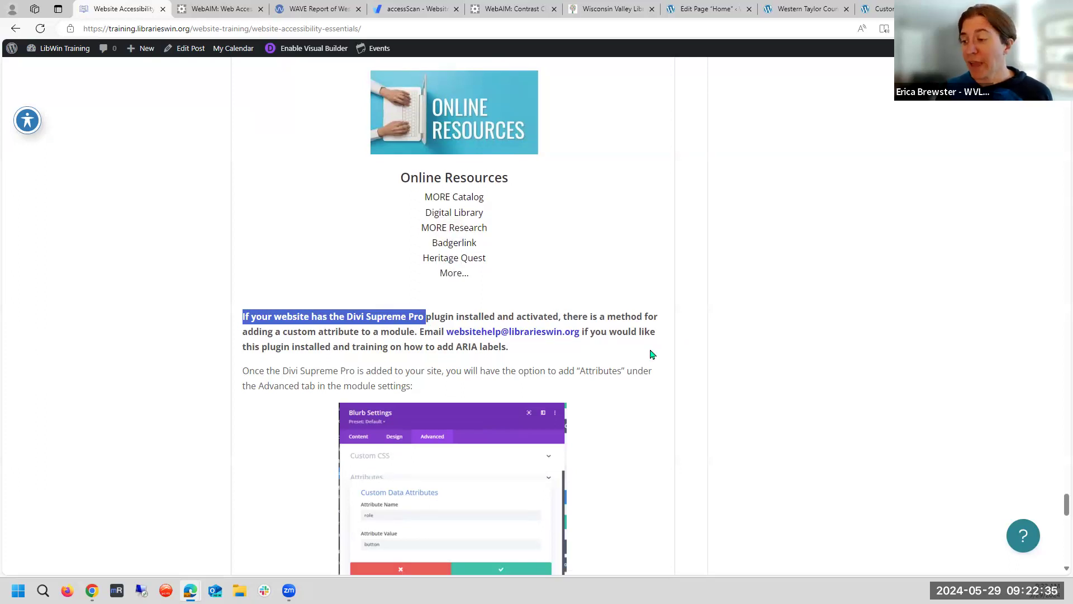
- Examine the Blurb Settings custom attributes example and the listed tabindex, aria-label and rel attributes on the training page
{"action": "scroll", "coordinate": [651, 354], "scroll_direction": "down", "scroll_amount": 3}
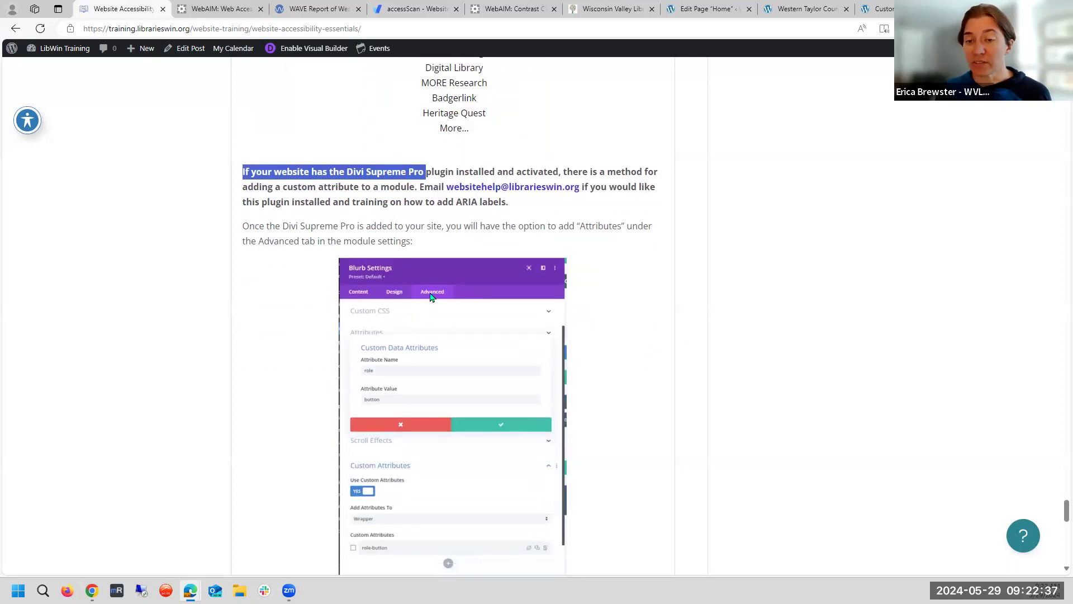
{"action": "scroll", "coordinate": [582, 299], "scroll_direction": "down", "scroll_amount": 3}
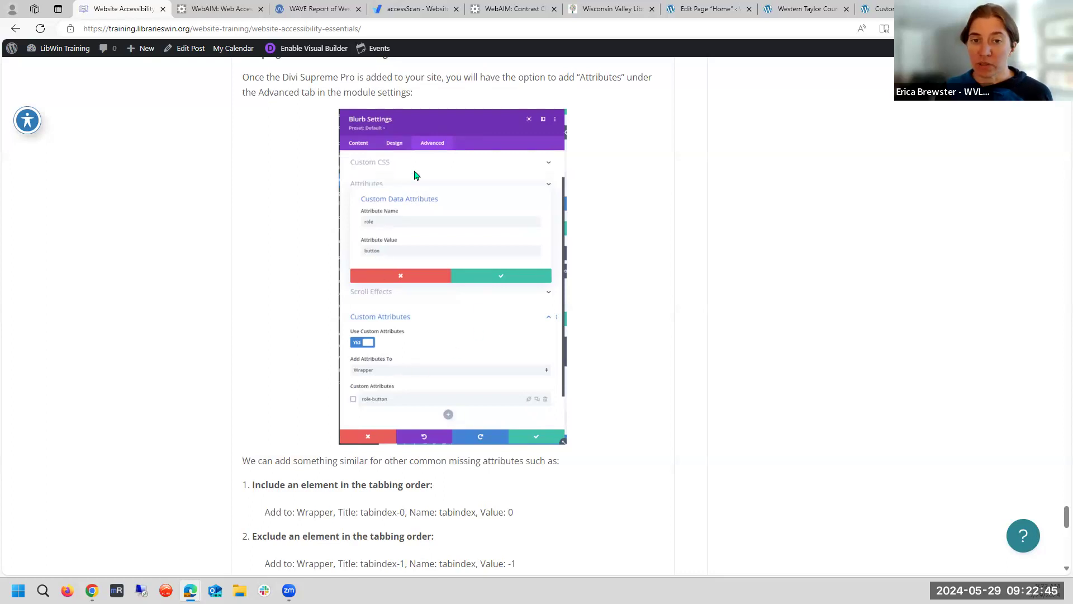
{"action": "scroll", "coordinate": [591, 328], "scroll_direction": "up", "scroll_amount": 1}
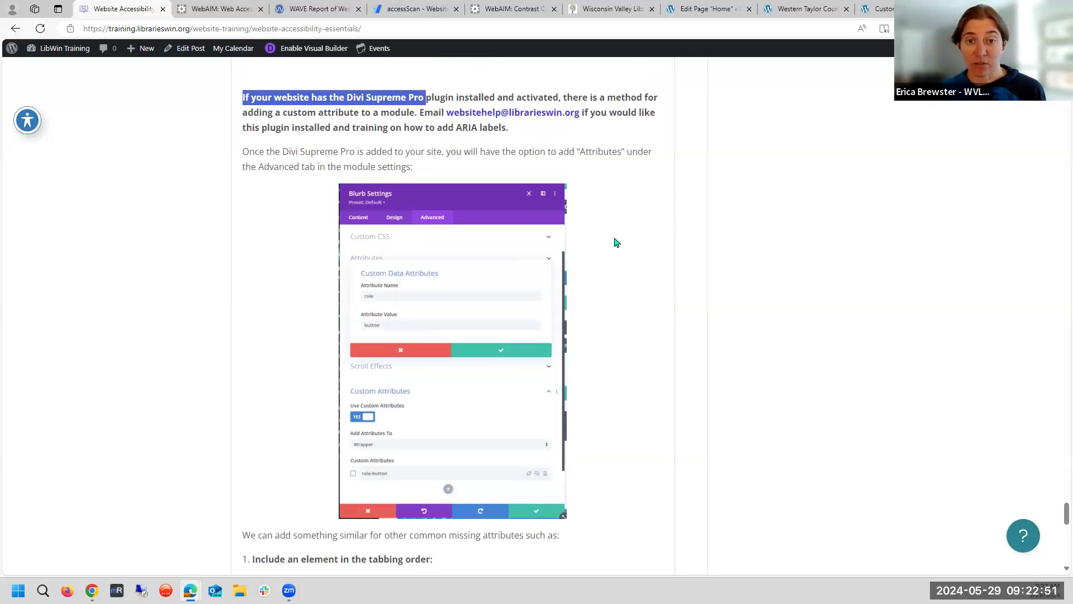
{"action": "scroll", "coordinate": [615, 245], "scroll_direction": "down", "scroll_amount": 3}
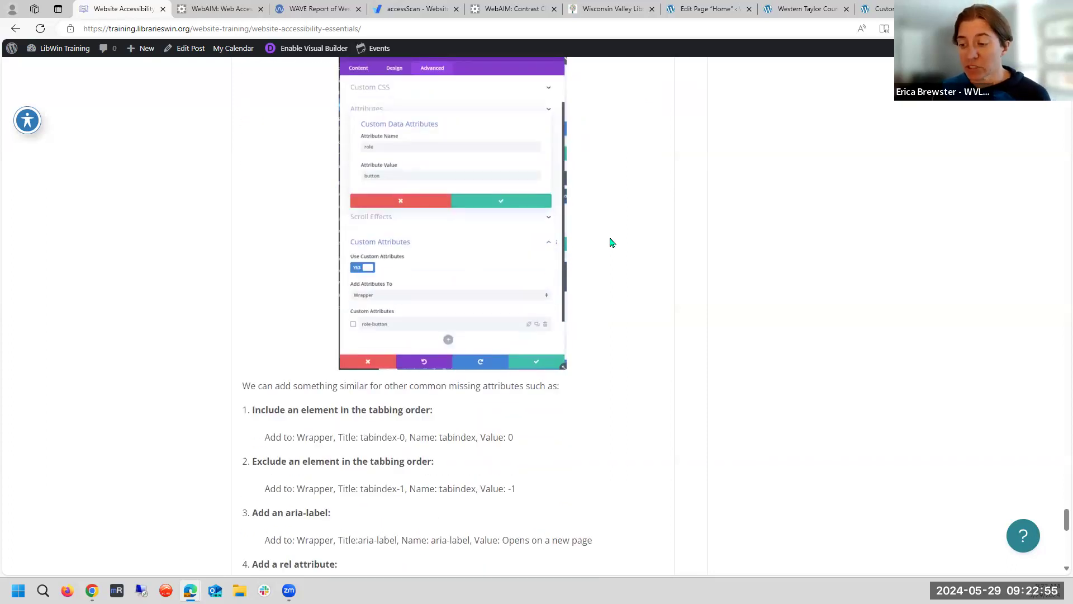
{"action": "scroll", "coordinate": [549, 435], "scroll_direction": "down", "scroll_amount": 2}
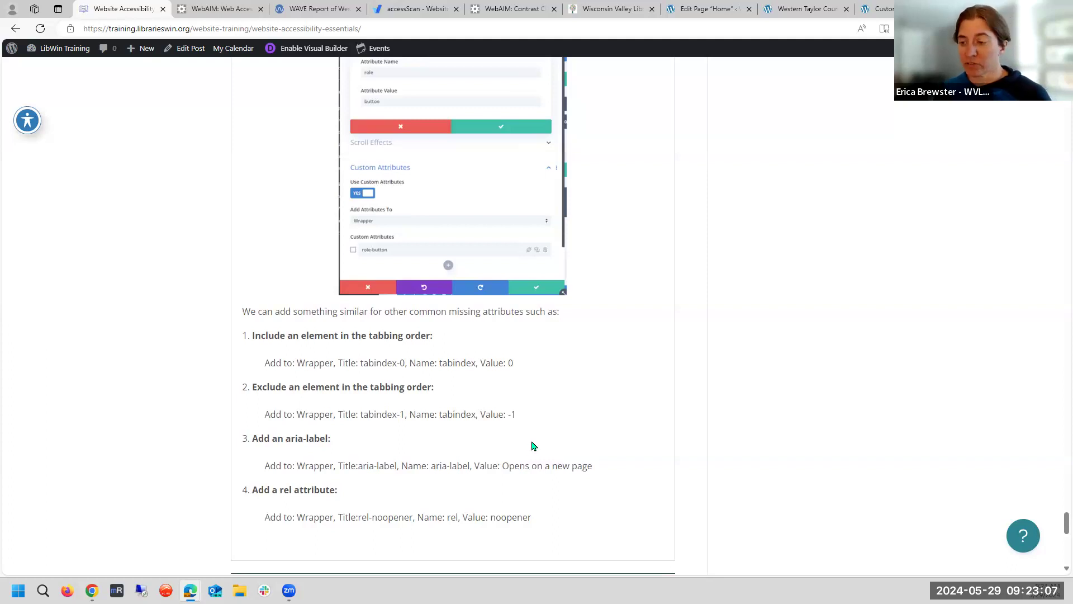
- View the end of the custom attributes list and the Other Website Features section on the training page, and return to the WebAIM designers infographic
{"action": "scroll", "coordinate": [532, 445], "scroll_direction": "down", "scroll_amount": 3}
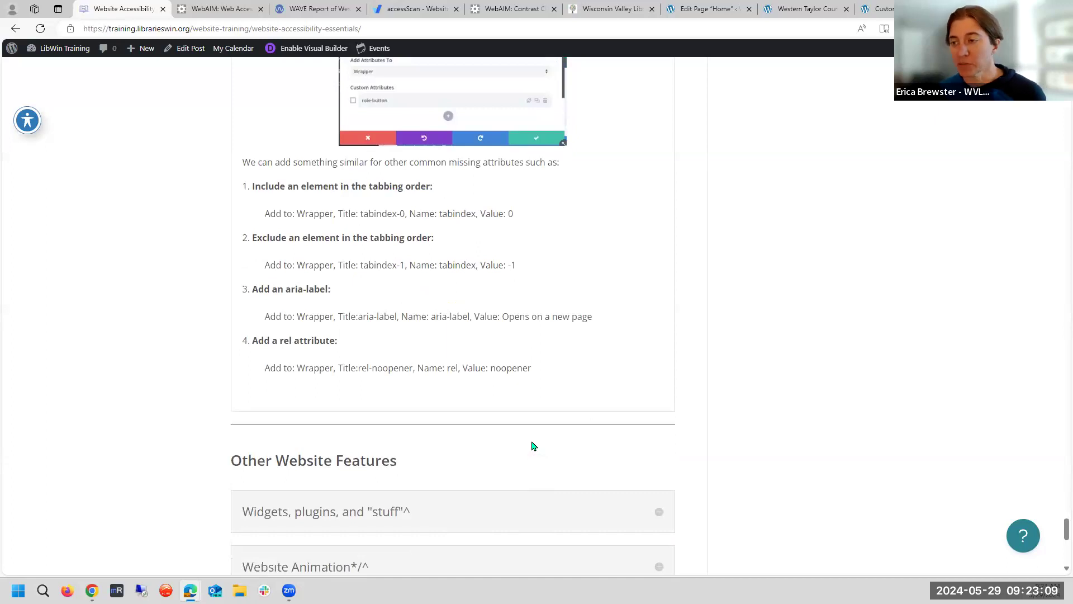
{"action": "scroll", "coordinate": [545, 444], "scroll_direction": "down", "scroll_amount": 6}
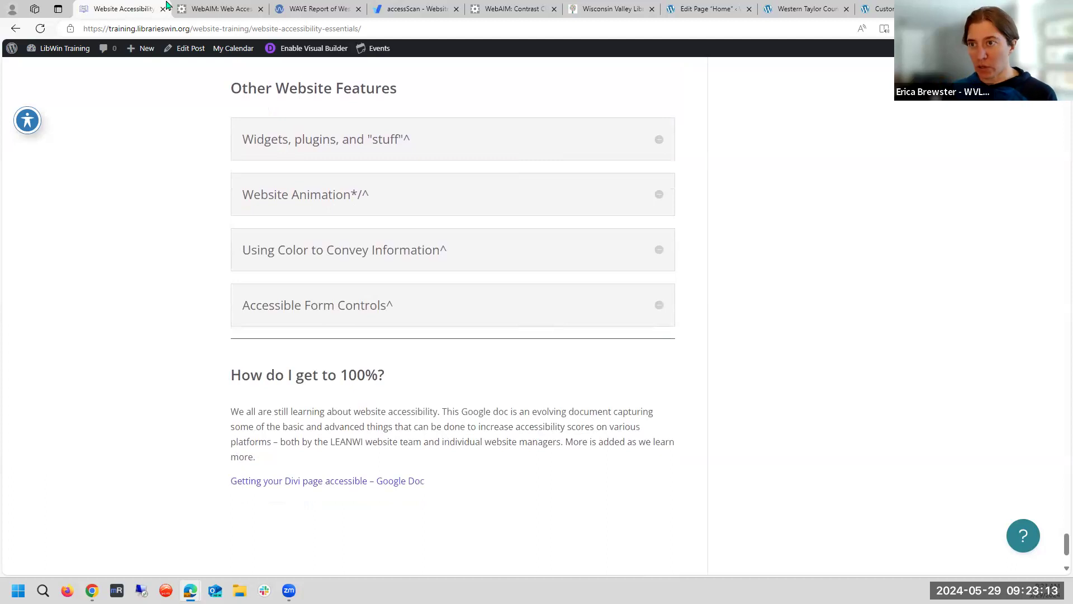
{"action": "key", "text": "ctrl+Tab"}
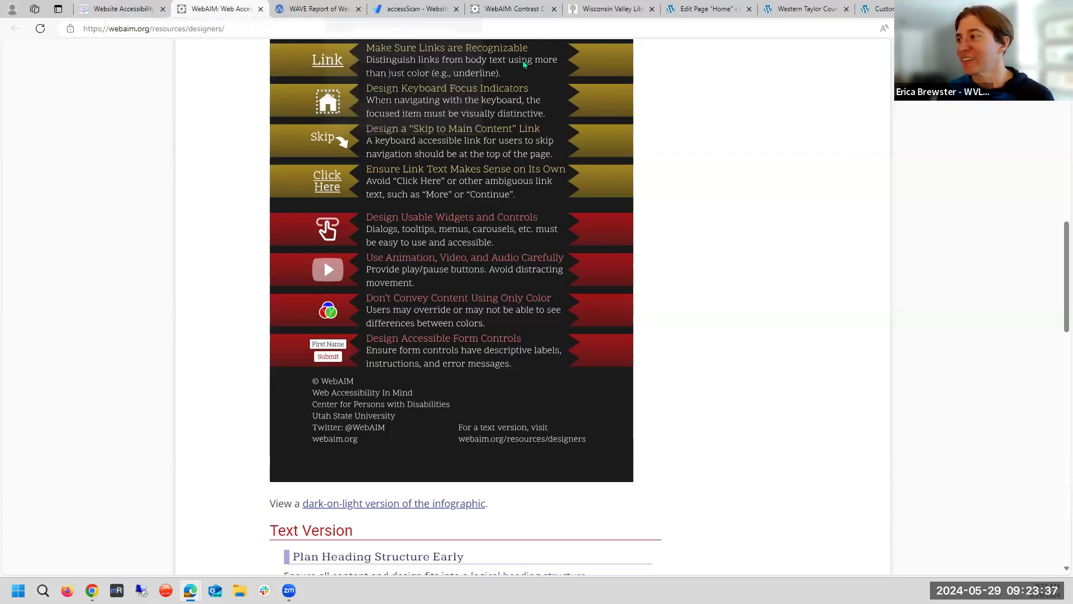
- Compare the What's Happening posts and their read more links on the live library homepage with the link guidelines in the WebAIM infographic
{"action": "left_click", "coordinate": [812, 18]}
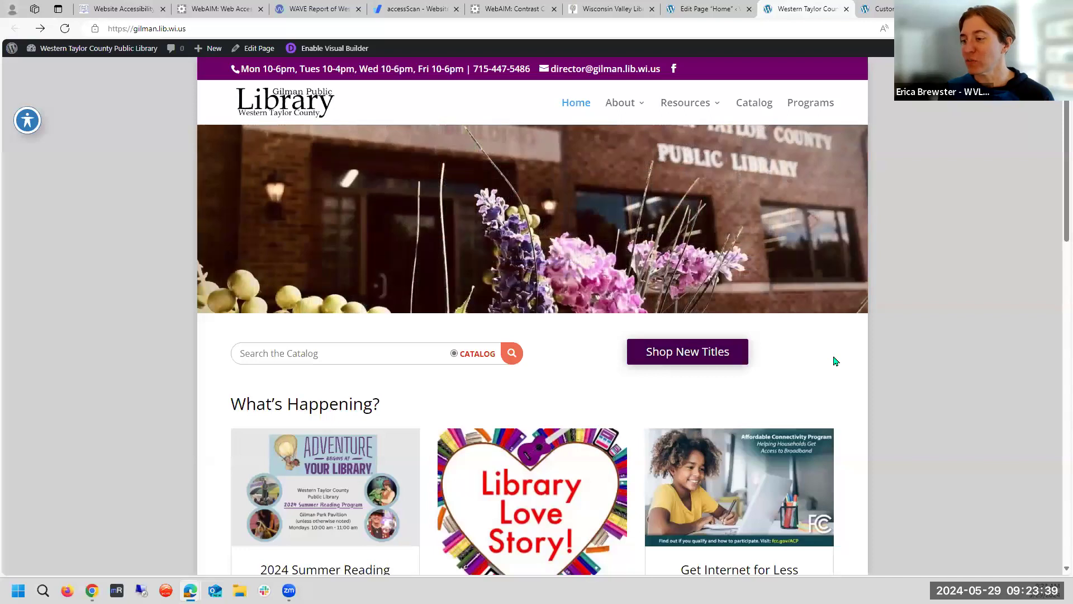
{"action": "scroll", "coordinate": [837, 359], "scroll_direction": "down", "scroll_amount": 5}
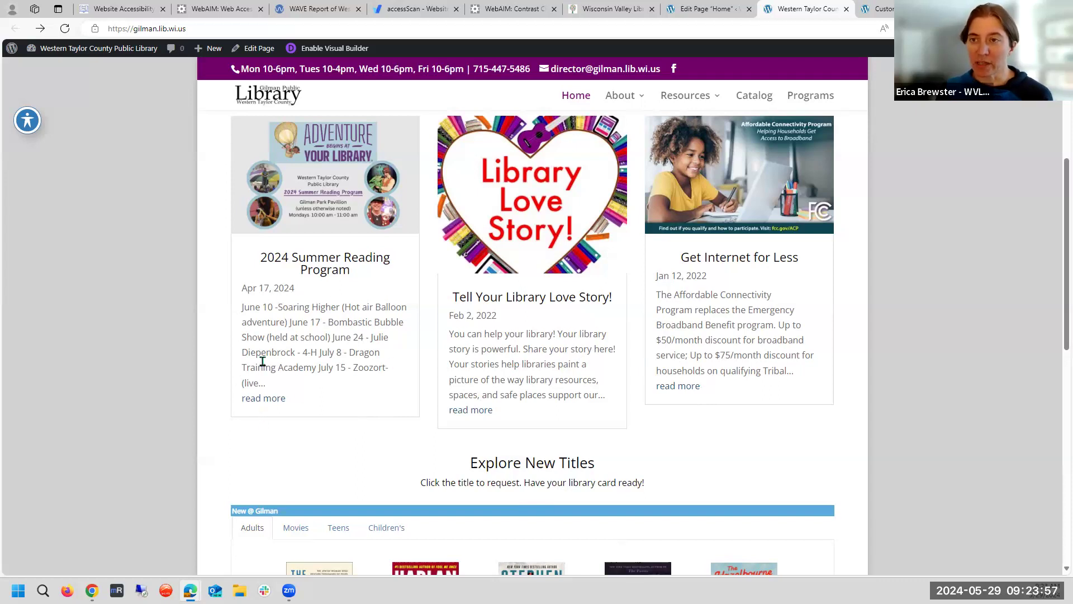
{"action": "left_click", "coordinate": [218, 9]}
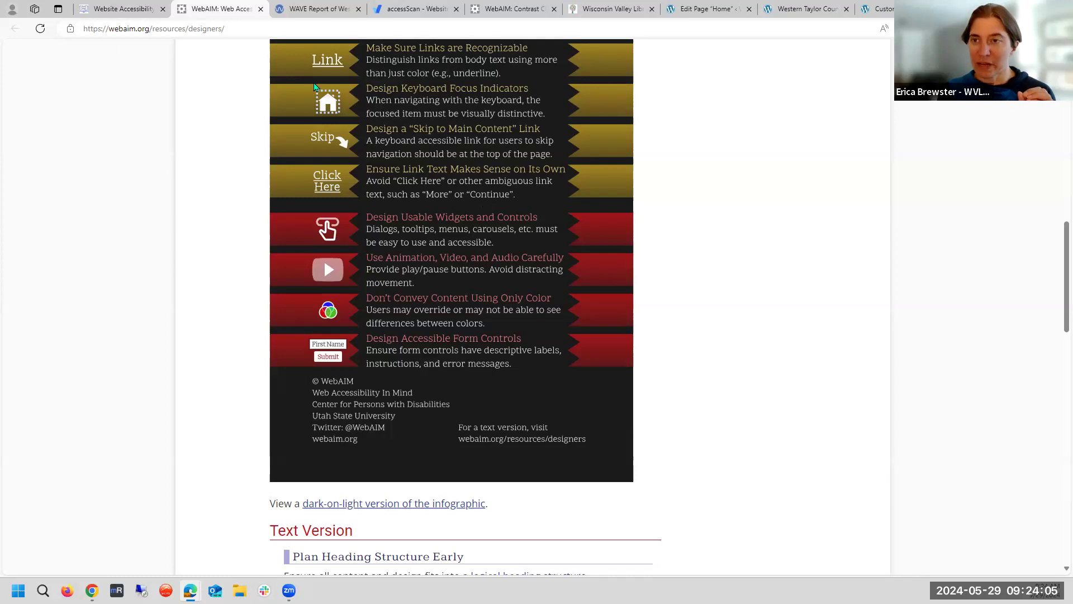
- Return to the live library homepage and examine its Online Resources and Shop New Titles buttons, the resource blurbs and the news posts
{"action": "left_click", "coordinate": [886, 8]}
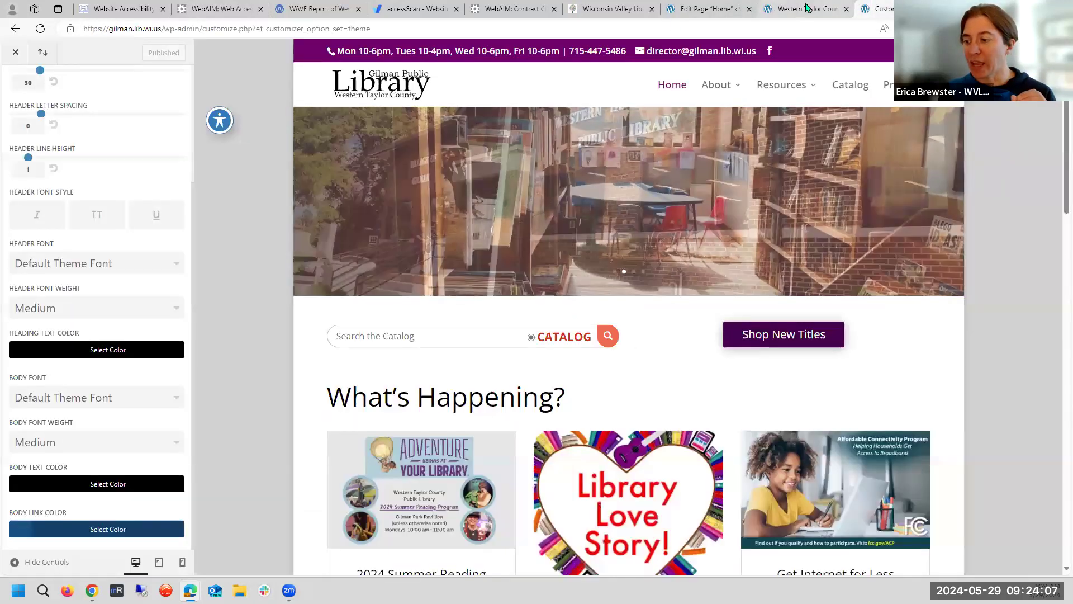
{"action": "left_click", "coordinate": [805, 8]}
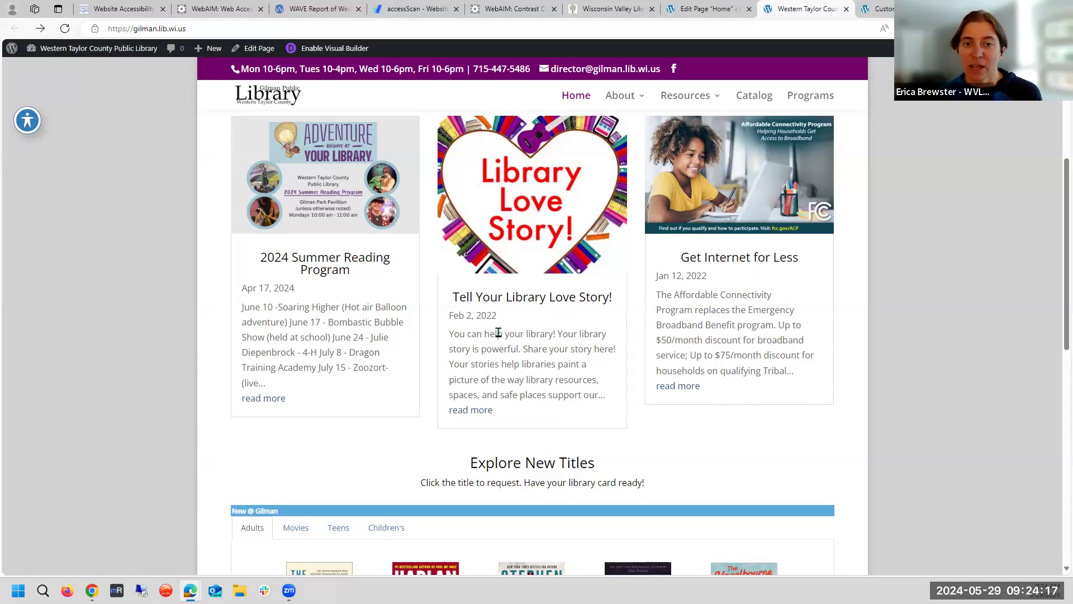
{"action": "scroll", "coordinate": [671, 348], "scroll_direction": "down", "scroll_amount": 6}
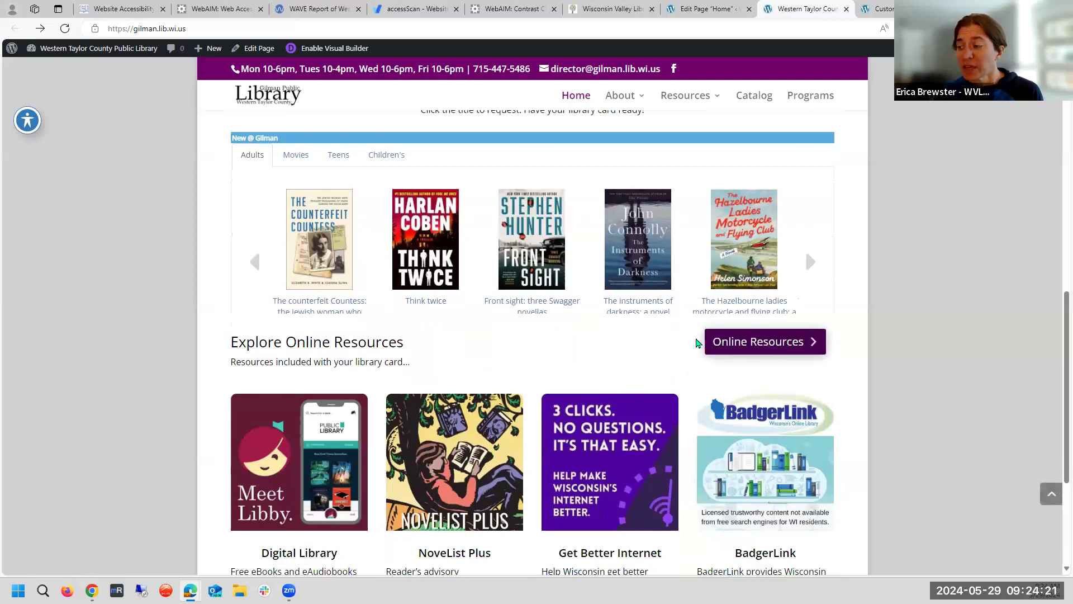
{"action": "scroll", "coordinate": [616, 378], "scroll_direction": "down", "scroll_amount": 2}
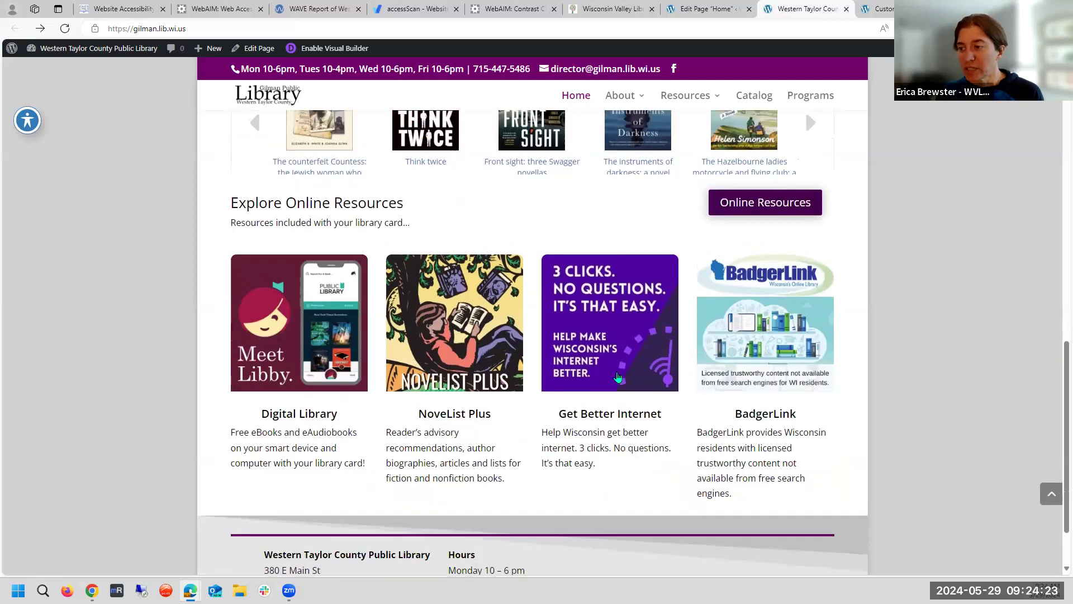
{"action": "scroll", "coordinate": [617, 376], "scroll_direction": "up", "scroll_amount": 6}
{"action": "scroll", "coordinate": [617, 377], "scroll_direction": "down", "scroll_amount": 1}
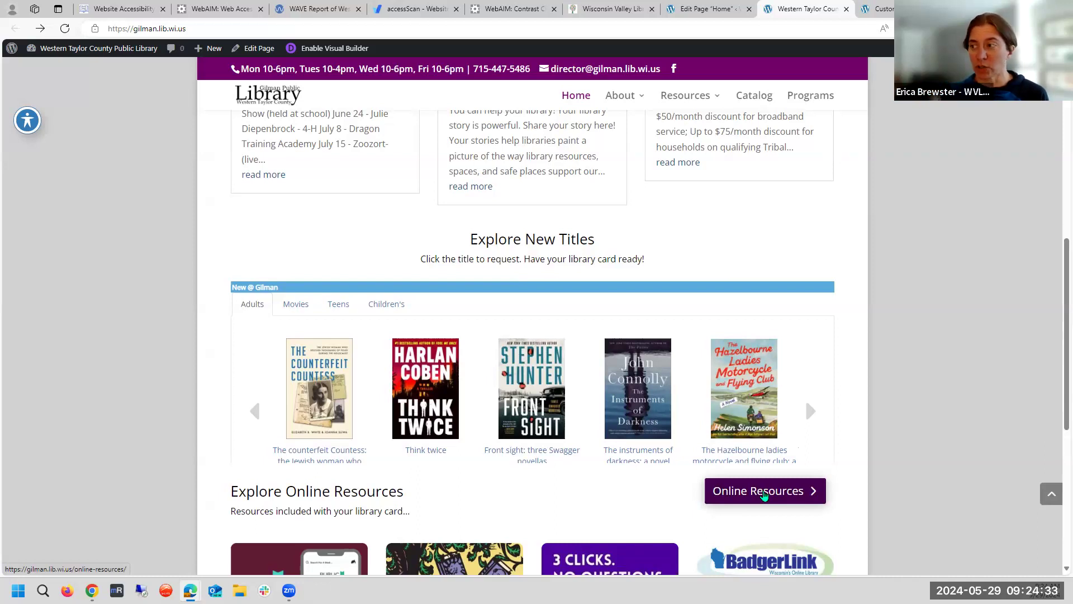
{"action": "scroll", "coordinate": [765, 496], "scroll_direction": "up", "scroll_amount": 10}
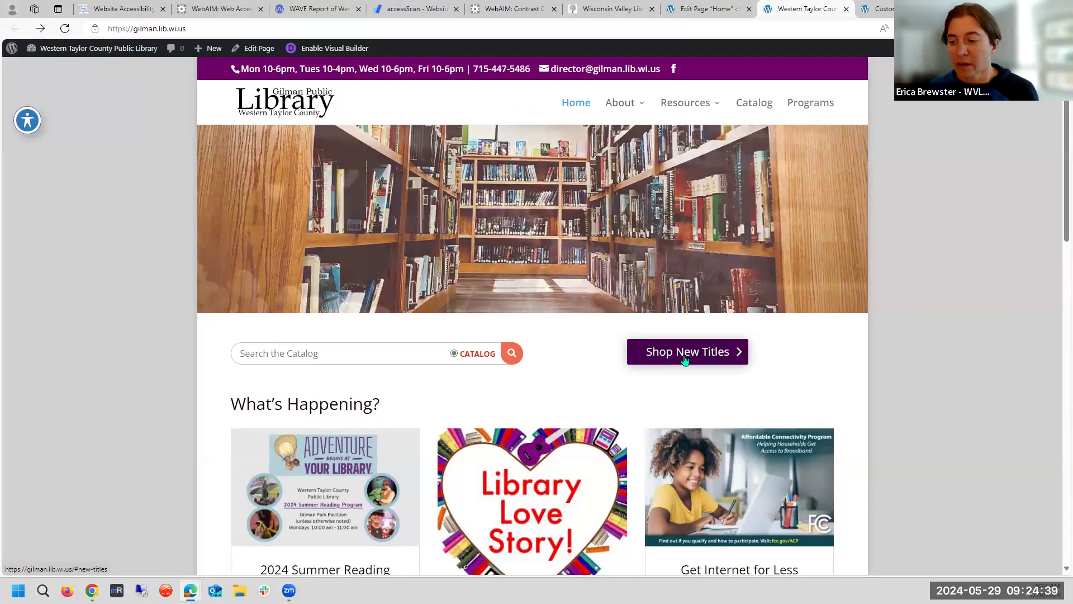
{"action": "scroll", "coordinate": [664, 232], "scroll_direction": "down", "scroll_amount": 3}
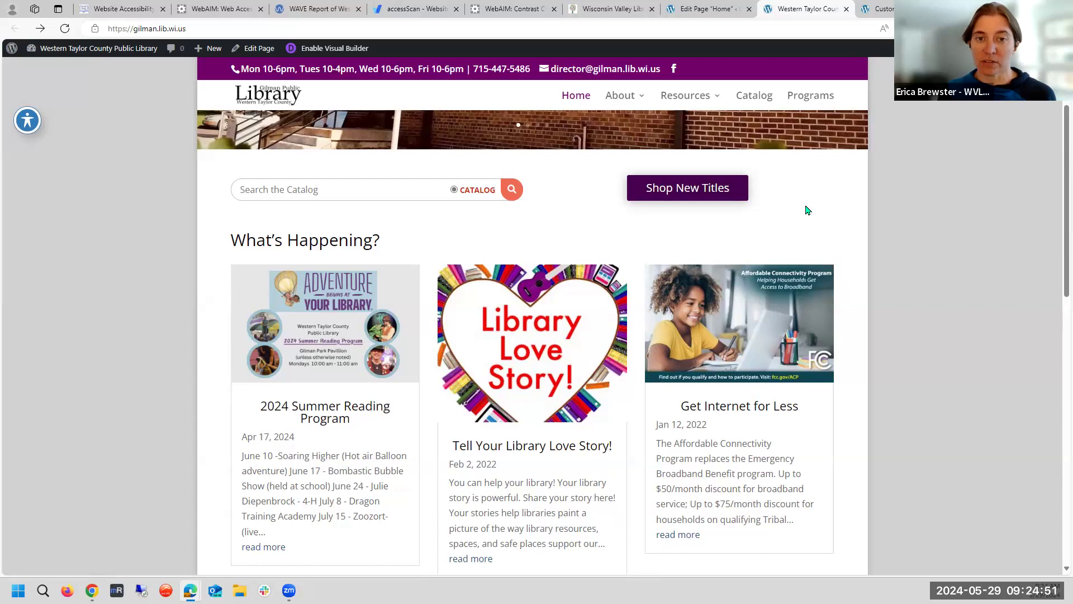
- Review the WebAIM infographic's guidelines on widgets, animation, color use and form controls
{"action": "left_click", "coordinate": [206, 5]}
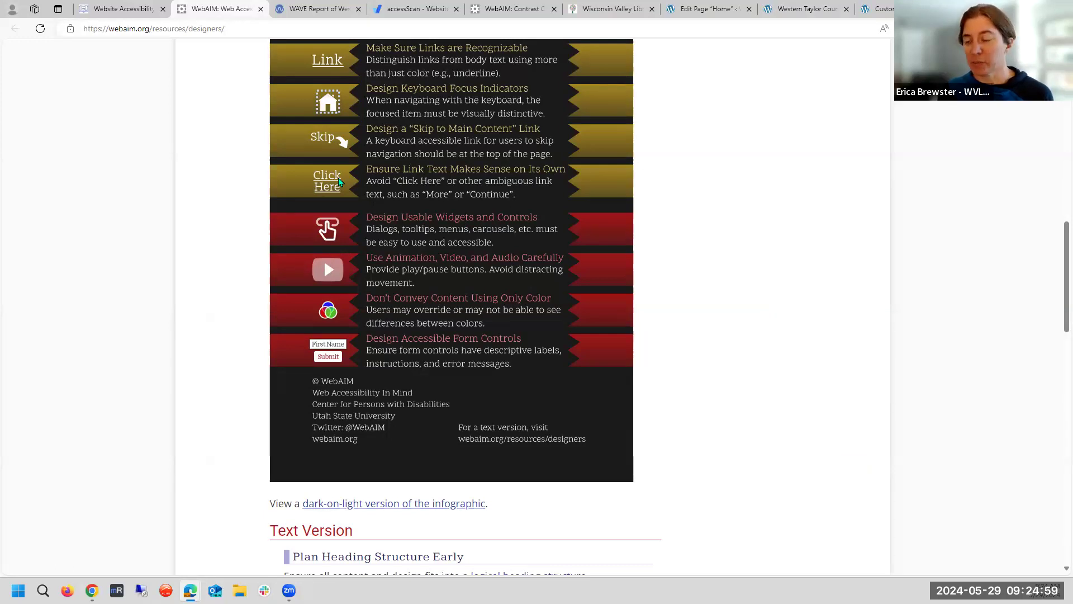
{"action": "scroll", "coordinate": [708, 150], "scroll_direction": "down", "scroll_amount": 2}
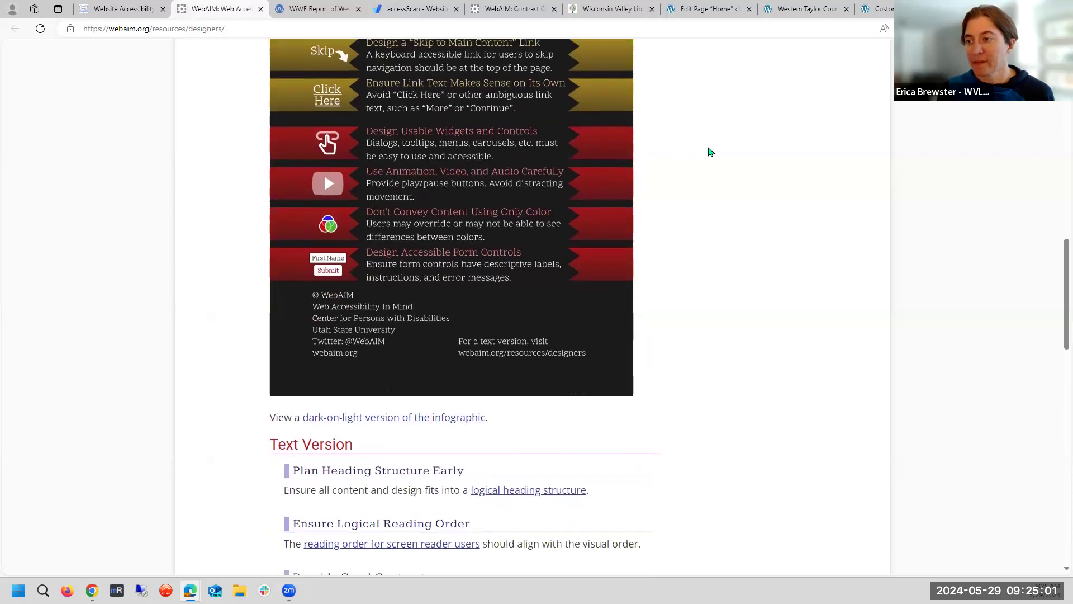
{"action": "scroll", "coordinate": [709, 150], "scroll_direction": "down", "scroll_amount": 1}
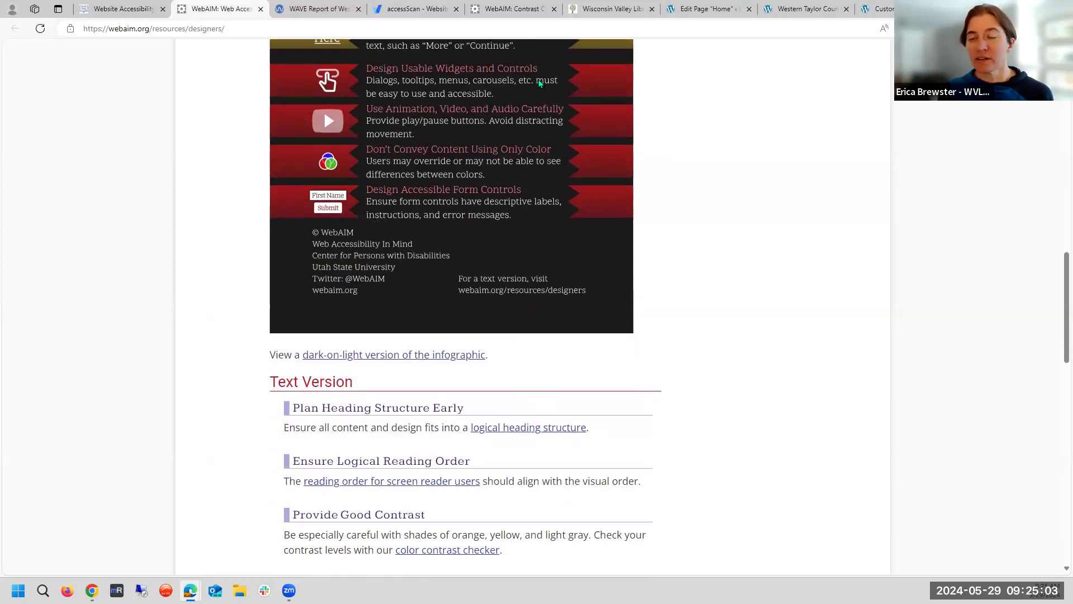
- Expand the Widgets, plugins, and "stuff" section on the training page and examine the Explore New Titles book carousel on the library homepage
{"action": "left_click", "coordinate": [121, 9]}
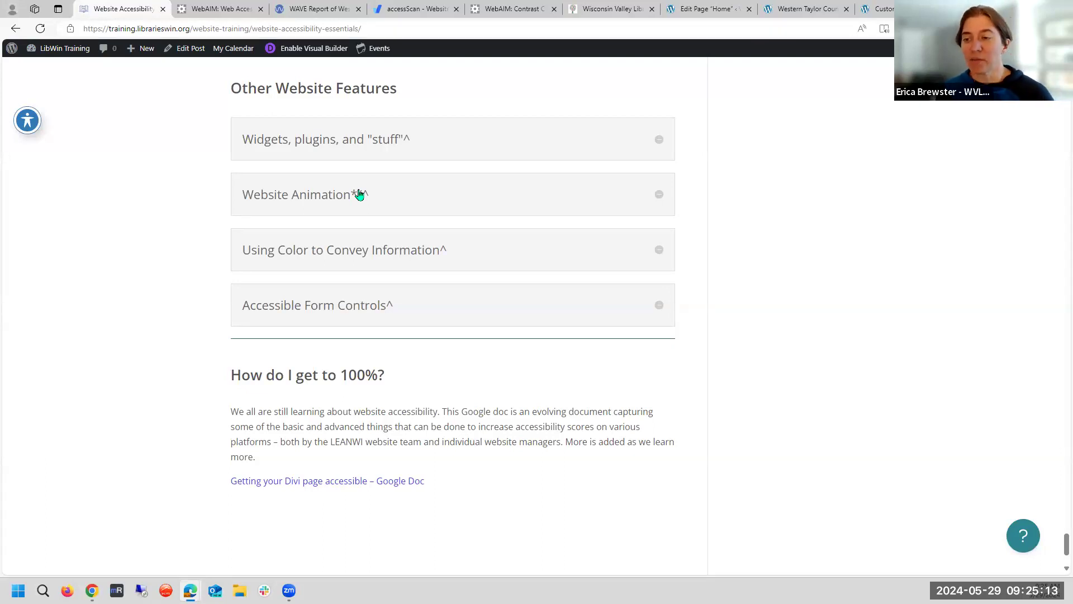
{"action": "left_click", "coordinate": [660, 141]}
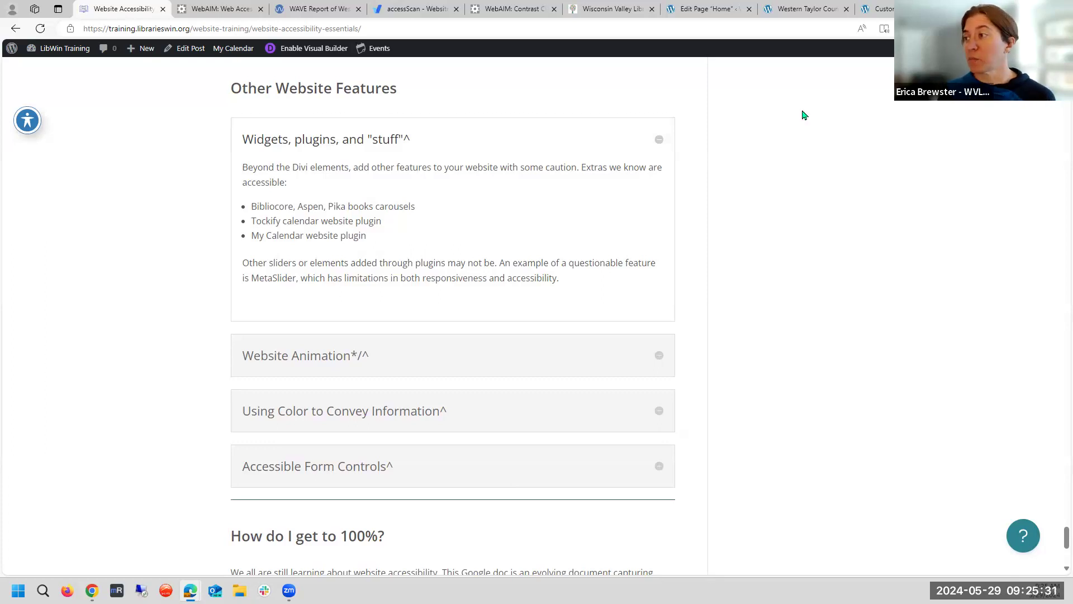
{"action": "left_click", "coordinate": [776, 7]}
{"action": "scroll", "coordinate": [833, 442], "scroll_direction": "down", "scroll_amount": 1}
{"action": "scroll", "coordinate": [839, 463], "scroll_direction": "down", "scroll_amount": 6}
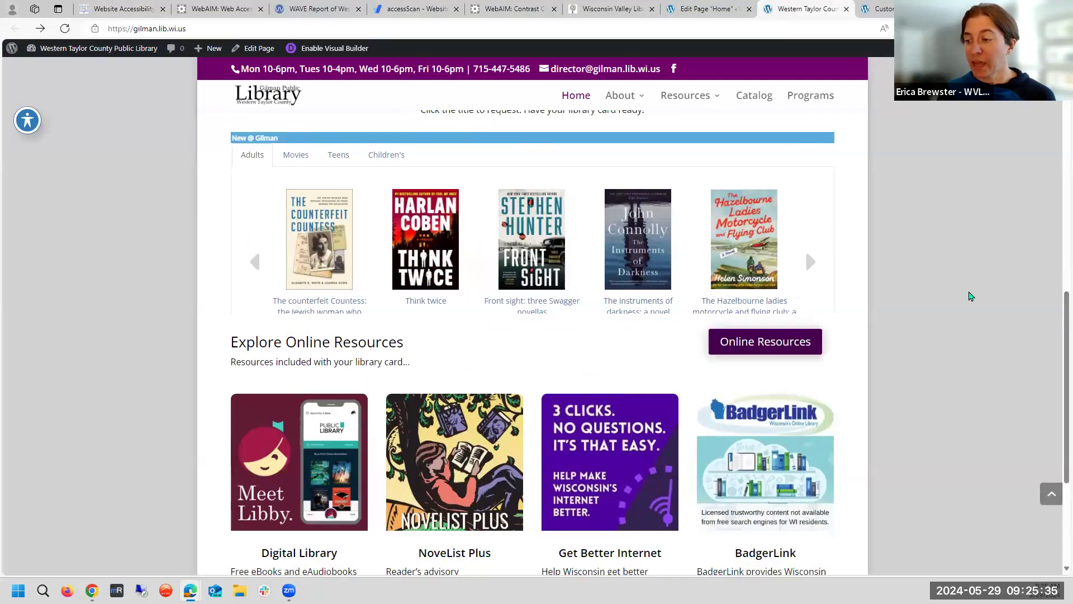
{"action": "scroll", "coordinate": [967, 320], "scroll_direction": "up", "scroll_amount": 1}
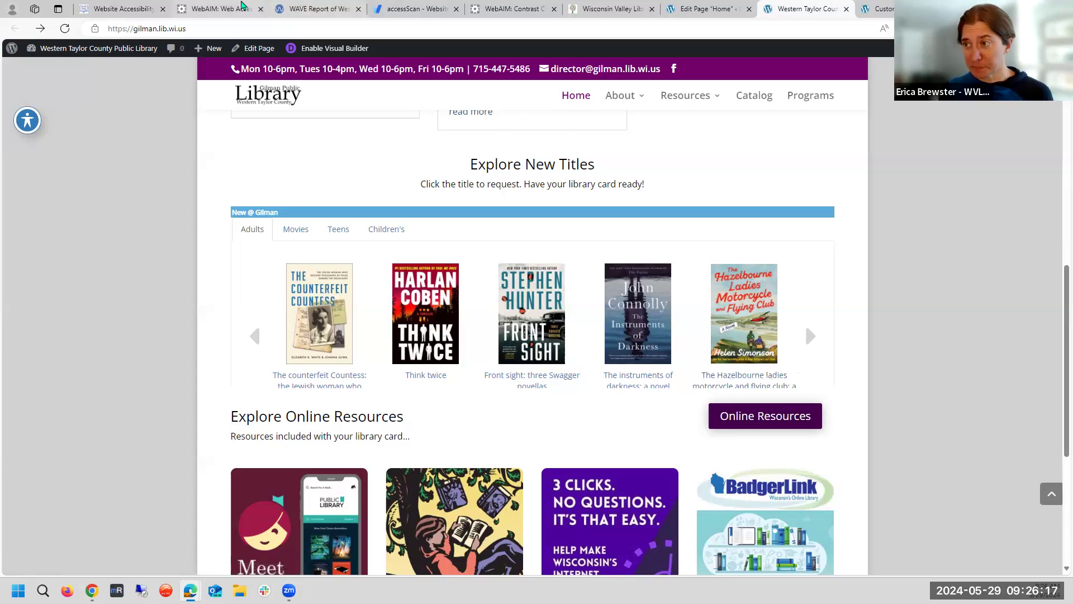
- Go back to the training page's widgets section, highlight the MetaSlider example and clear the highlight
{"action": "left_click", "coordinate": [120, 8]}
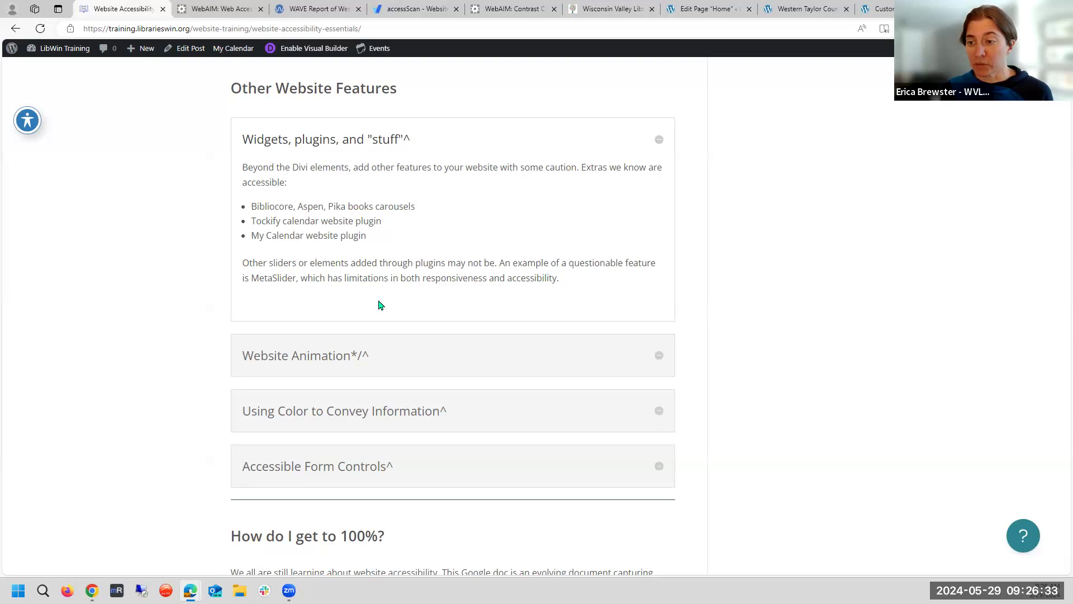
{"action": "left_click_drag", "start_coordinate": [253, 279], "coordinate": [295, 289]}
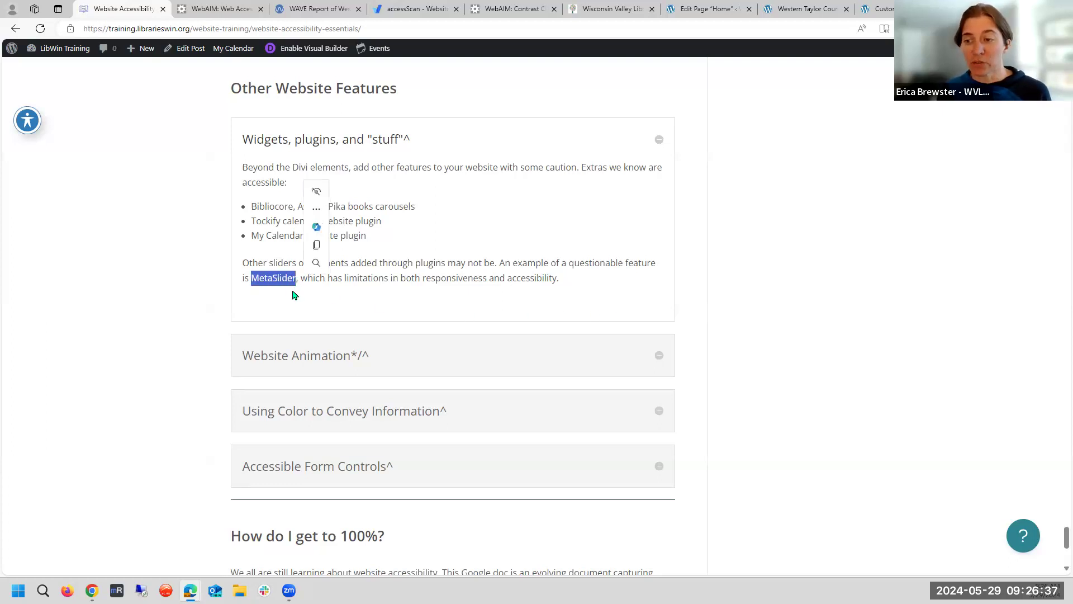
{"action": "left_click", "coordinate": [297, 297]}
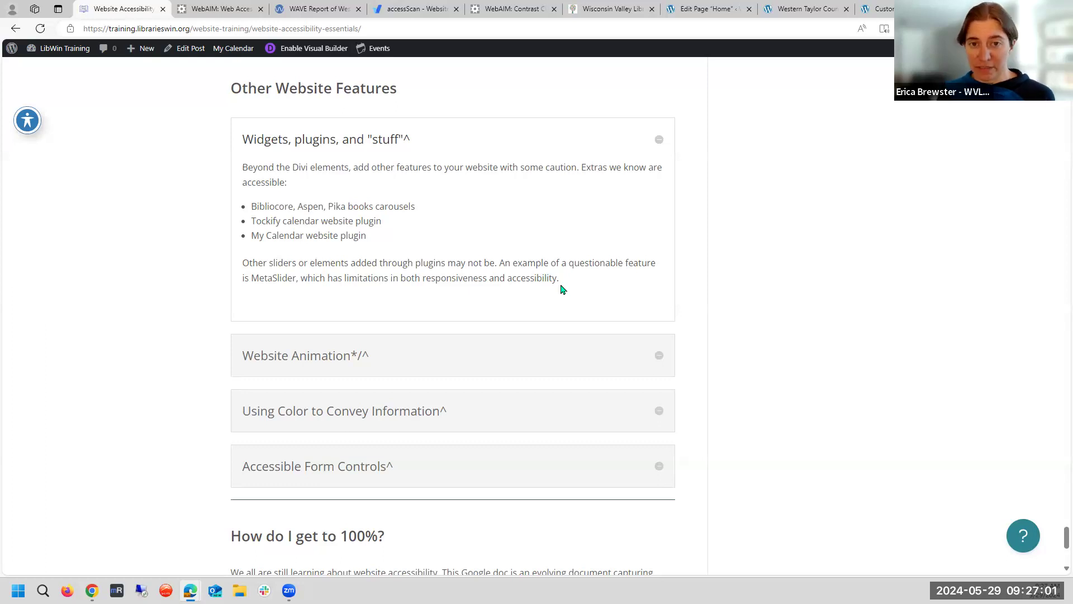
- Expand the Website Animation section and read its advice and the AccessibleWP toolbar example
{"action": "scroll", "coordinate": [561, 288], "scroll_direction": "down", "scroll_amount": 1}
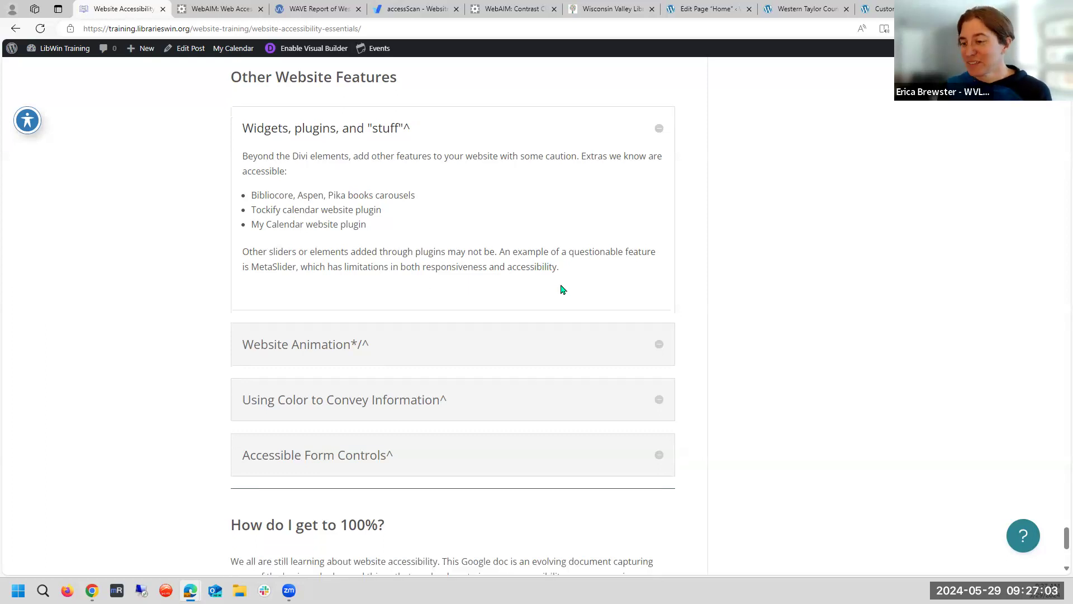
{"action": "left_click", "coordinate": [658, 283]}
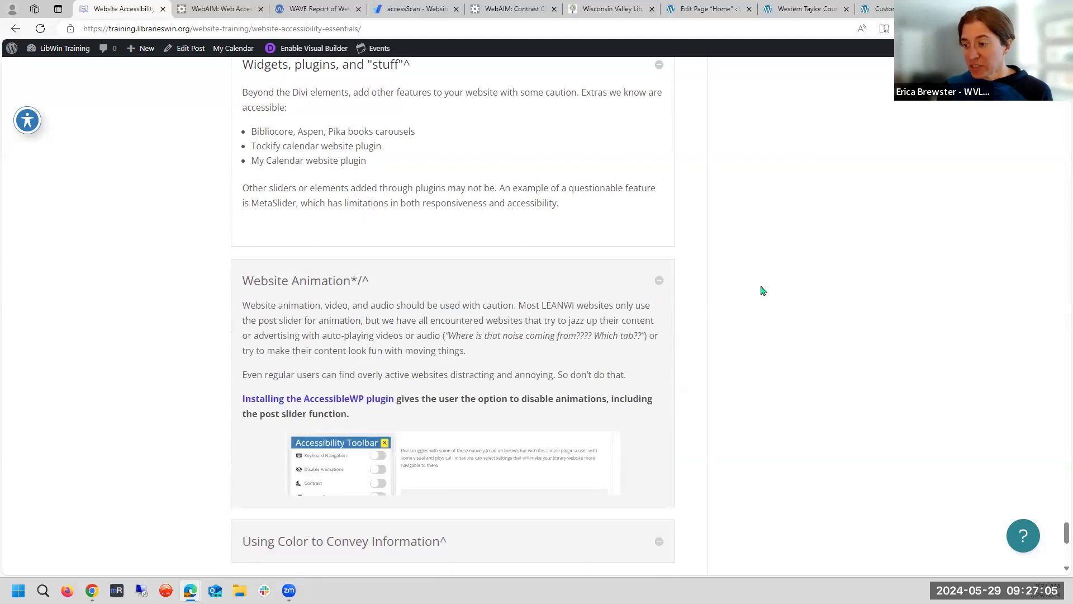
{"action": "scroll", "coordinate": [781, 290], "scroll_direction": "down", "scroll_amount": 2}
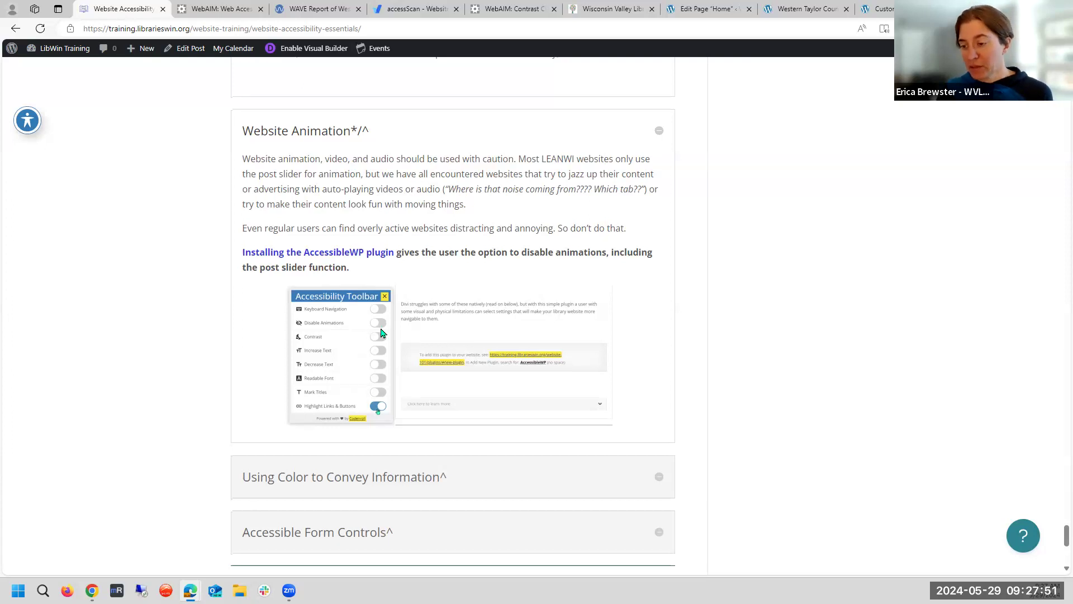
- Expand the Using Color to Convey Information section and read through to the ColorBlindly extension link
{"action": "scroll", "coordinate": [381, 333], "scroll_direction": "down", "scroll_amount": 3}
{"action": "left_click", "coordinate": [582, 340]}
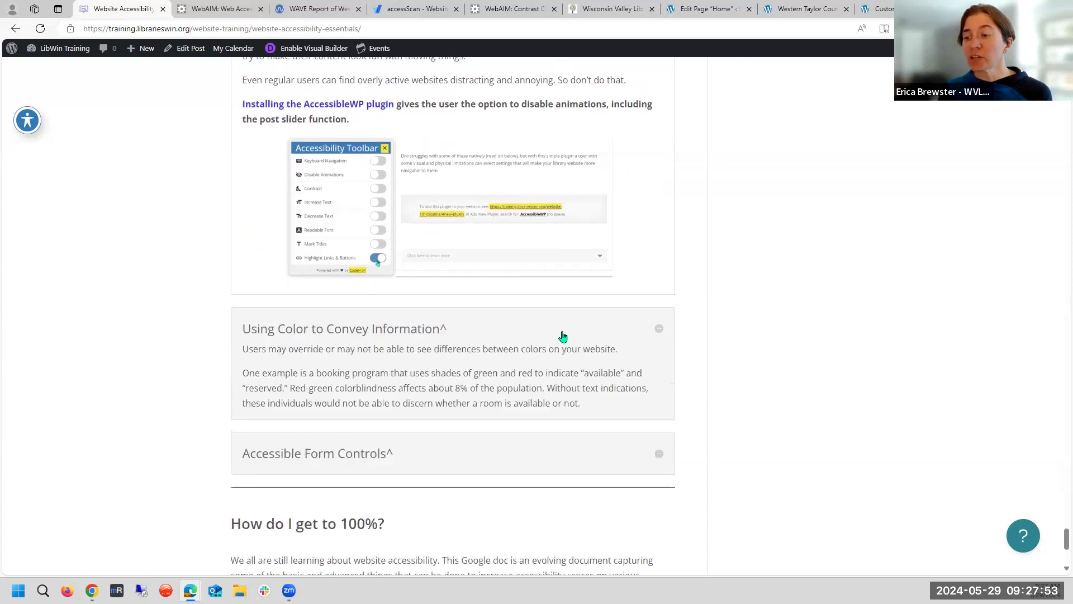
{"action": "scroll", "coordinate": [749, 307], "scroll_direction": "down", "scroll_amount": 3}
{"action": "scroll", "coordinate": [750, 309], "scroll_direction": "down", "scroll_amount": 1}
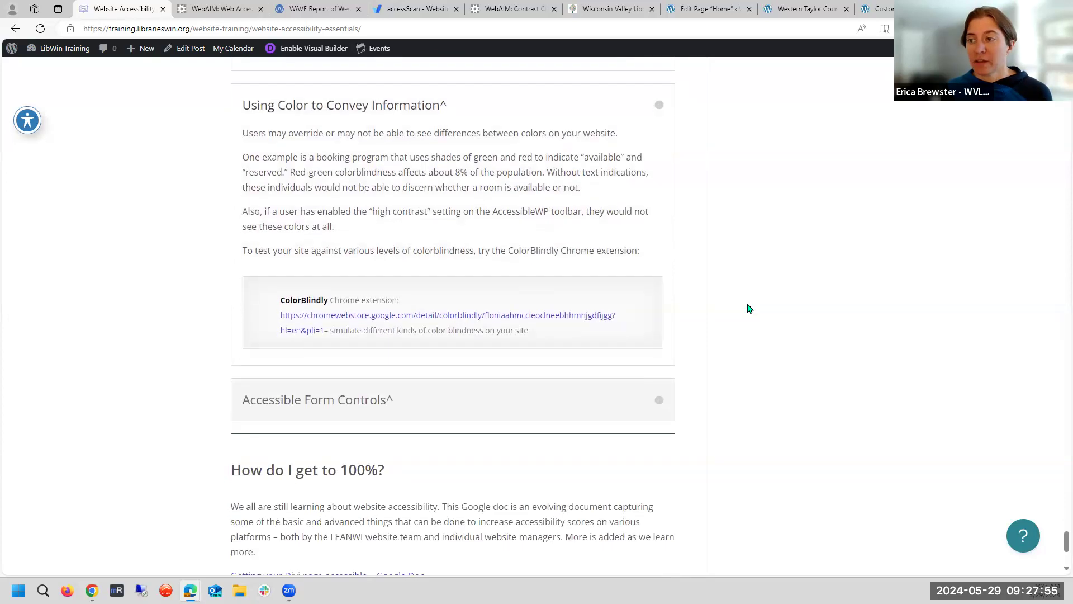
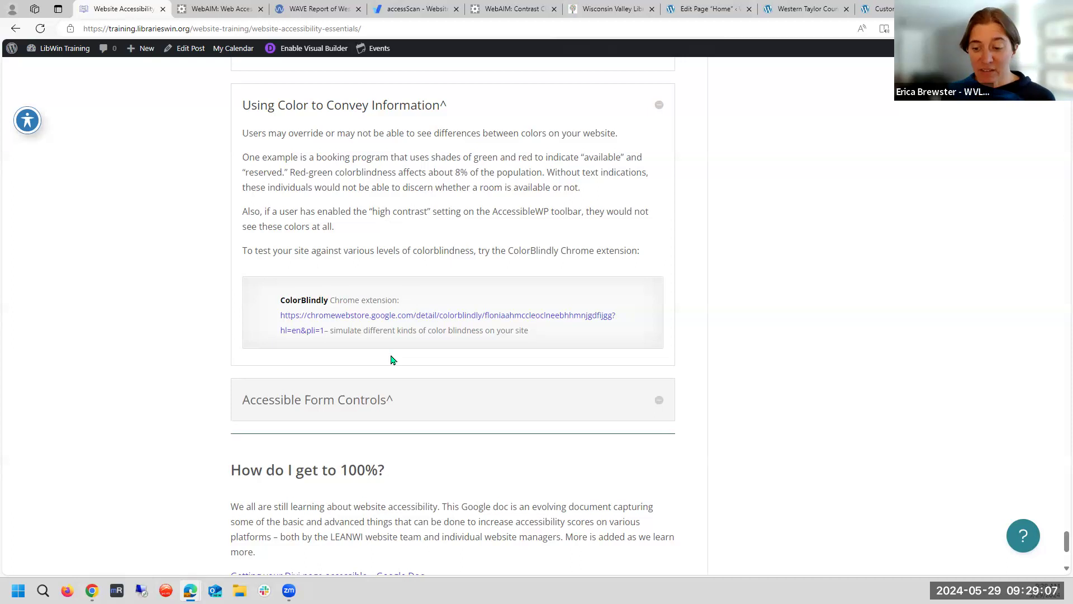
- Switch to Chrome, apply the Green-Blind / Deuteranopia simulation to the WVLS homepage and inspect the page's colors down to the footer
{"action": "left_click", "coordinate": [92, 590]}
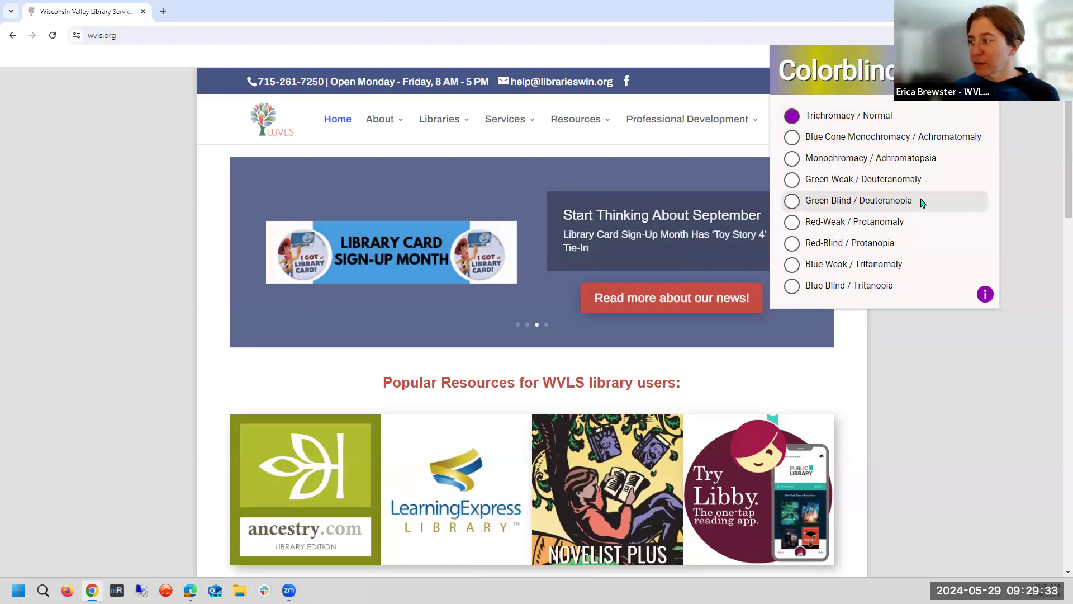
{"action": "left_click", "coordinate": [791, 201]}
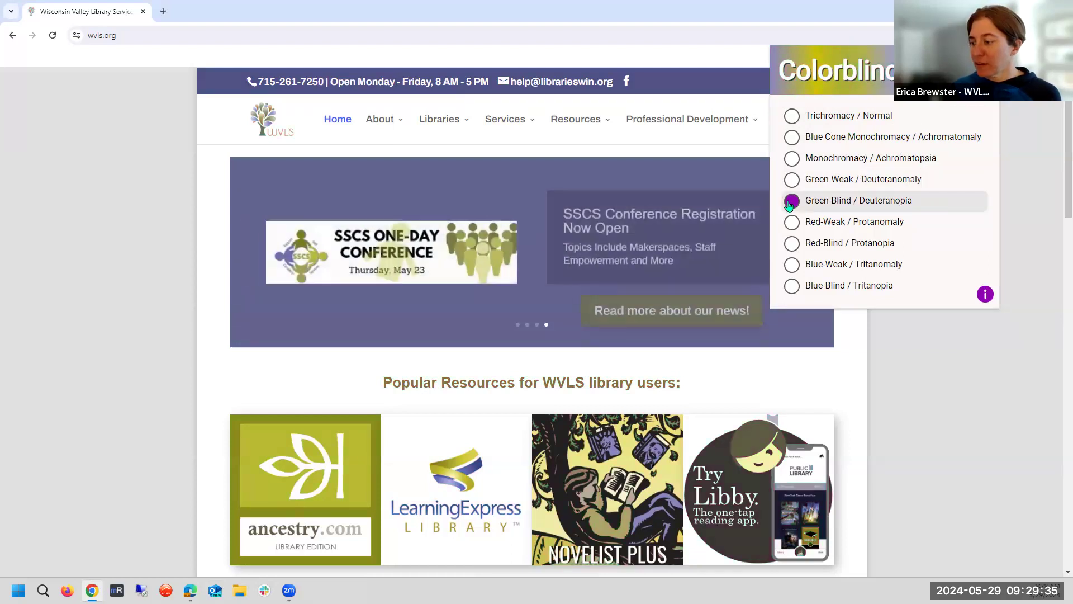
{"action": "scroll", "coordinate": [935, 421], "scroll_direction": "down", "scroll_amount": 1}
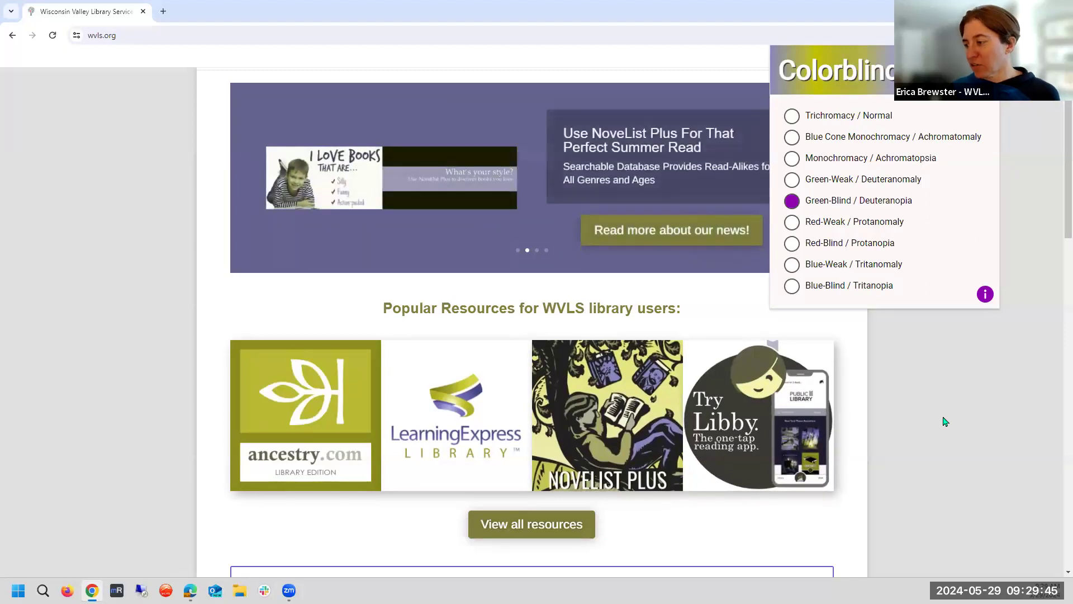
{"action": "scroll", "coordinate": [944, 421], "scroll_direction": "down", "scroll_amount": 1}
{"action": "scroll", "coordinate": [500, 270], "scroll_direction": "down", "scroll_amount": 2}
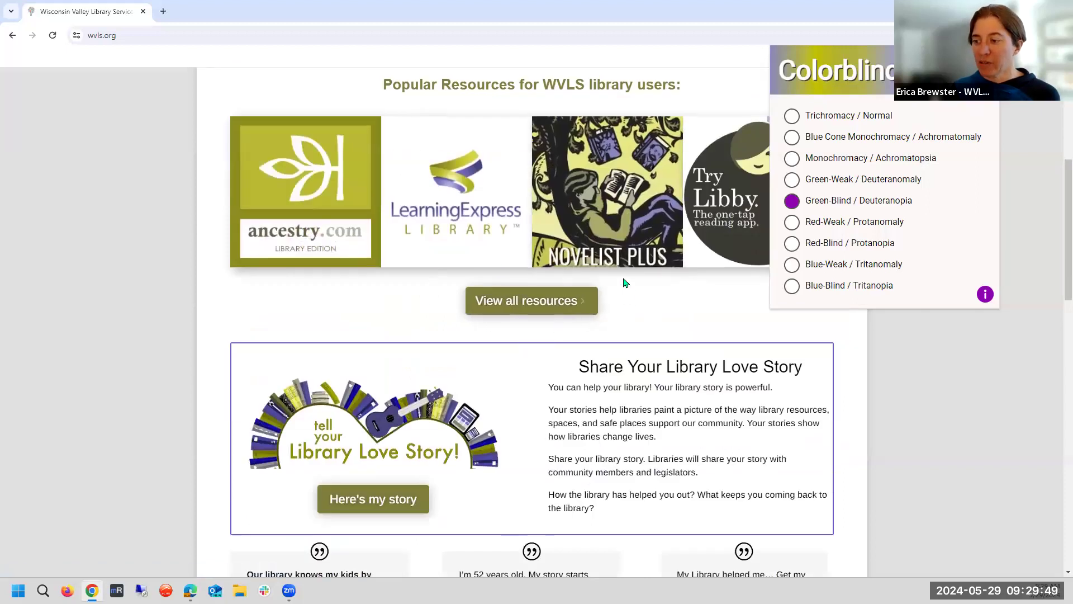
{"action": "scroll", "coordinate": [601, 330], "scroll_direction": "down", "scroll_amount": 10}
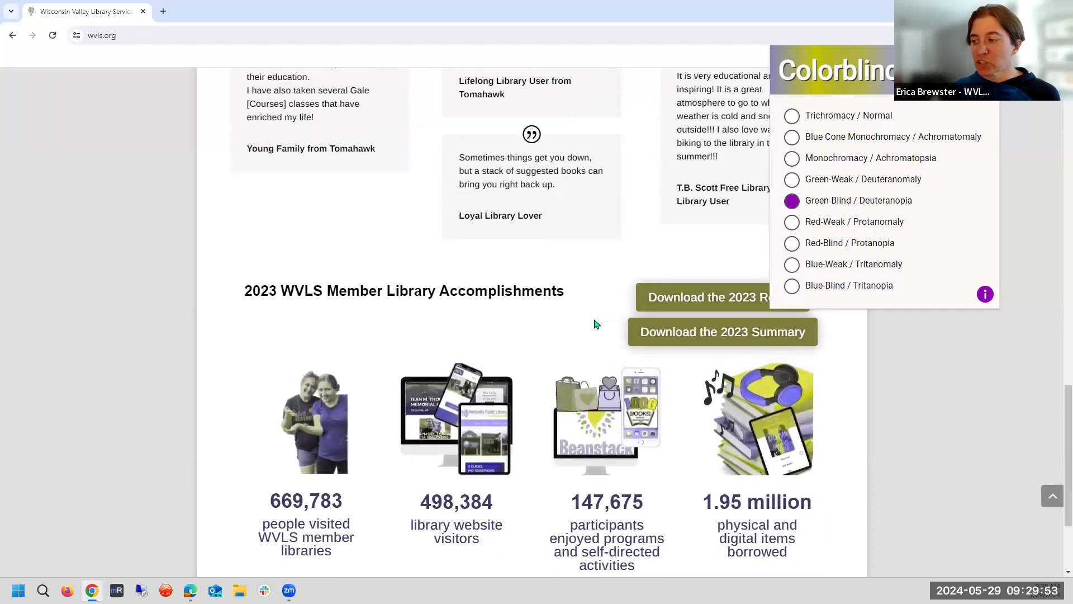
{"action": "scroll", "coordinate": [596, 324], "scroll_direction": "down", "scroll_amount": 1}
{"action": "scroll", "coordinate": [596, 324], "scroll_direction": "down", "scroll_amount": 1}
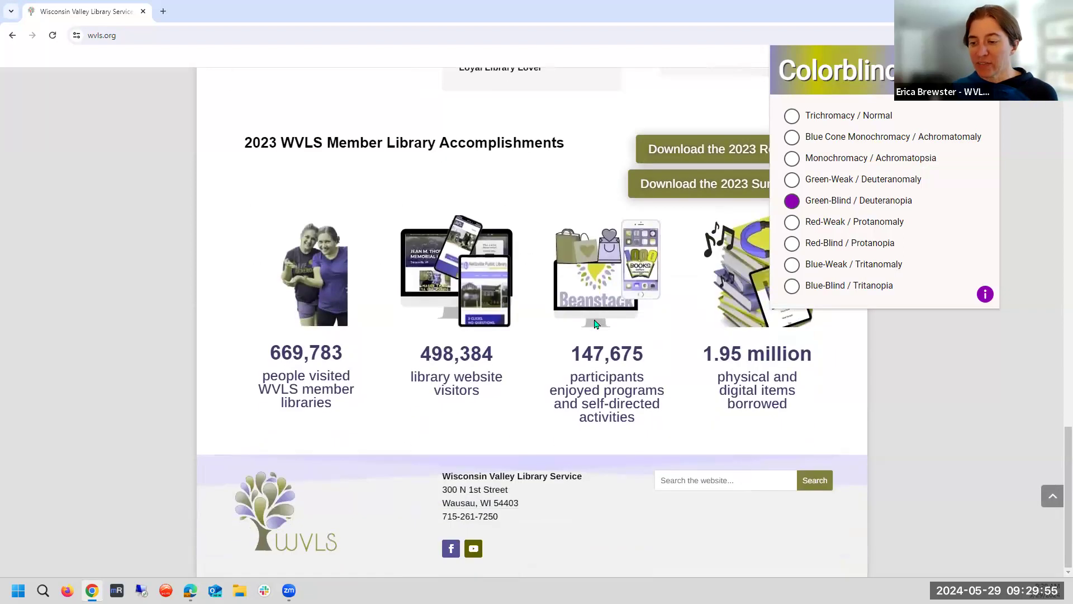
- Simulate Red-Weak / Protanomaly, Red-Blind / Protanopia and Blue-Blind / Tritanopia in turn on the WVLS homepage's popular resources area
{"action": "scroll", "coordinate": [594, 322], "scroll_direction": "up", "scroll_amount": 13}
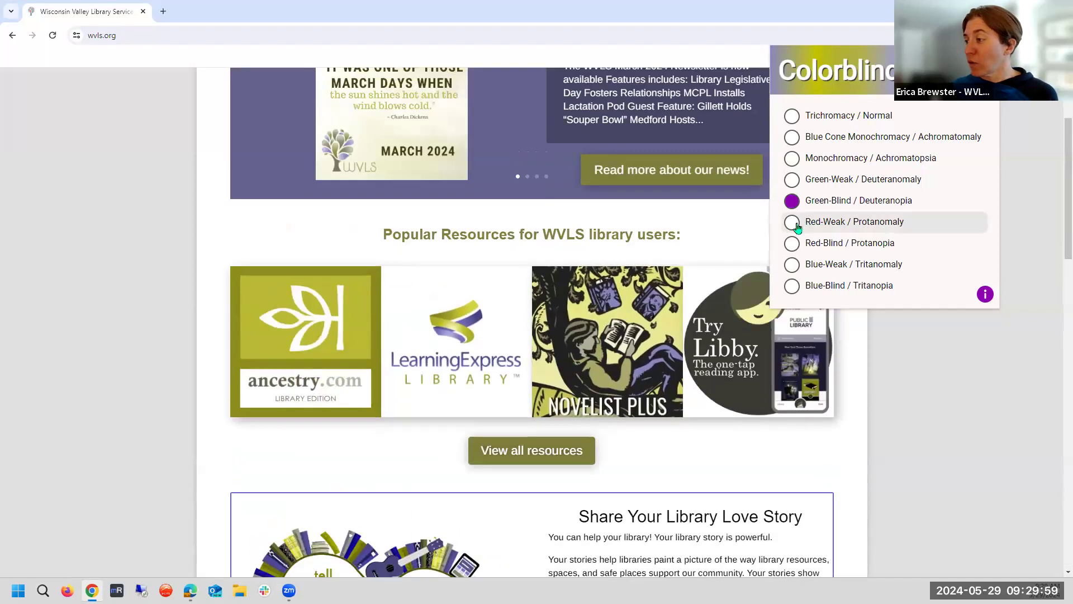
{"action": "left_click", "coordinate": [793, 222]}
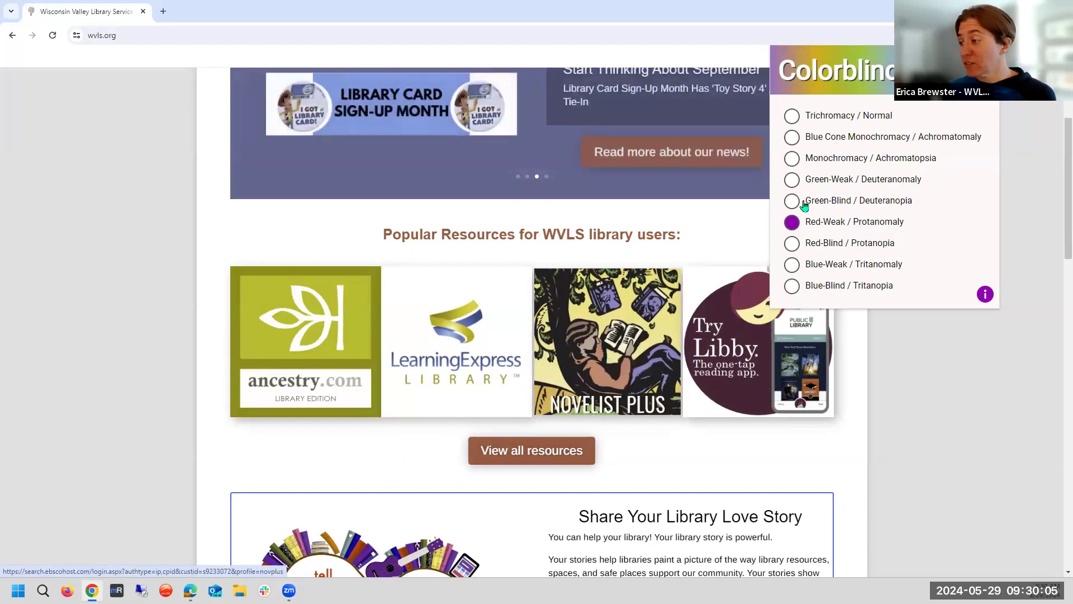
{"action": "left_click", "coordinate": [803, 251]}
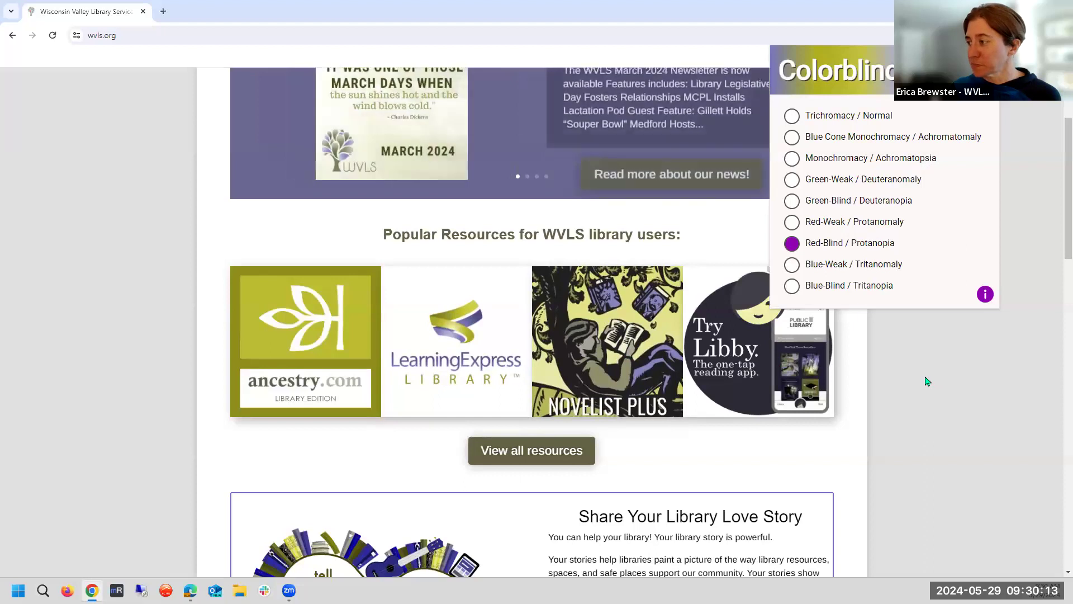
{"action": "left_click", "coordinate": [797, 292]}
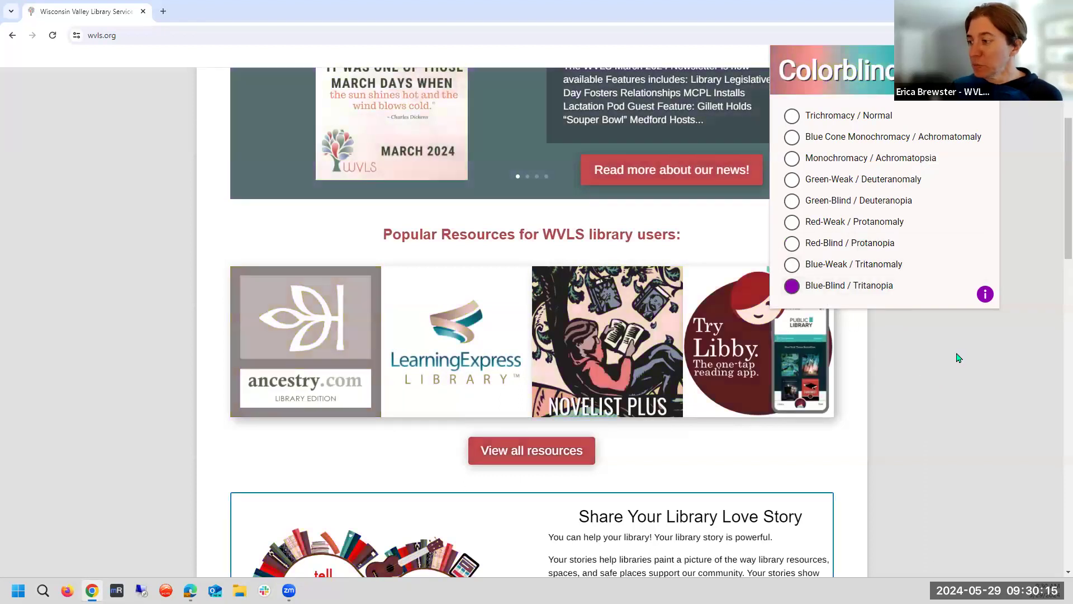
- Inspect the WVLS homepage's colors from the header down through the testimonials under the Blue-Blind / Tritanopia simulation, returning to the popular resources
{"action": "scroll", "coordinate": [964, 391], "scroll_direction": "up", "scroll_amount": 3}
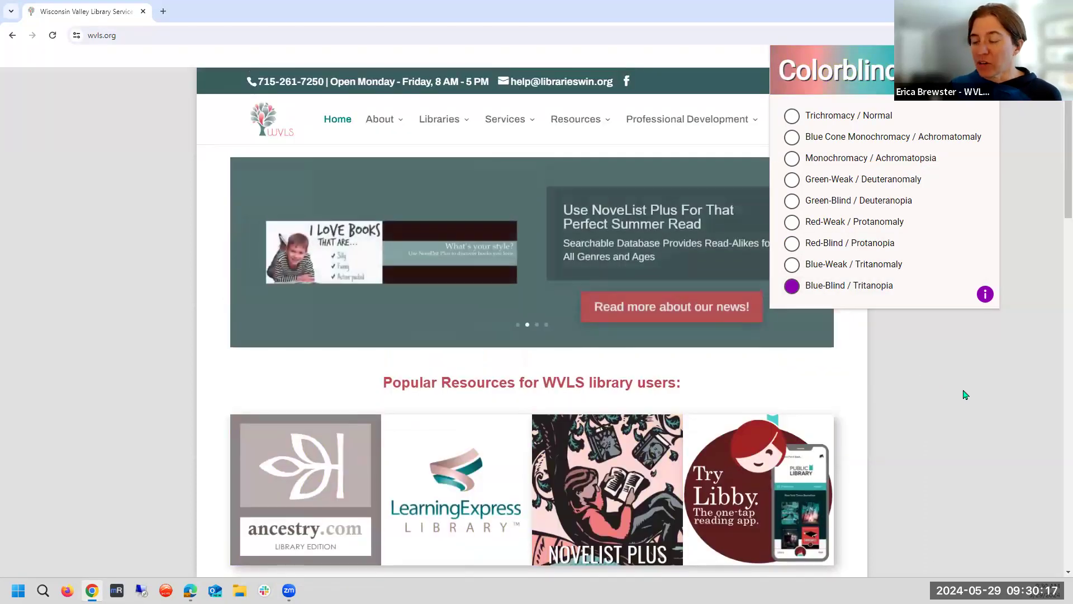
{"action": "scroll", "coordinate": [965, 393], "scroll_direction": "down", "scroll_amount": 4}
{"action": "scroll", "coordinate": [964, 392], "scroll_direction": "down", "scroll_amount": 10}
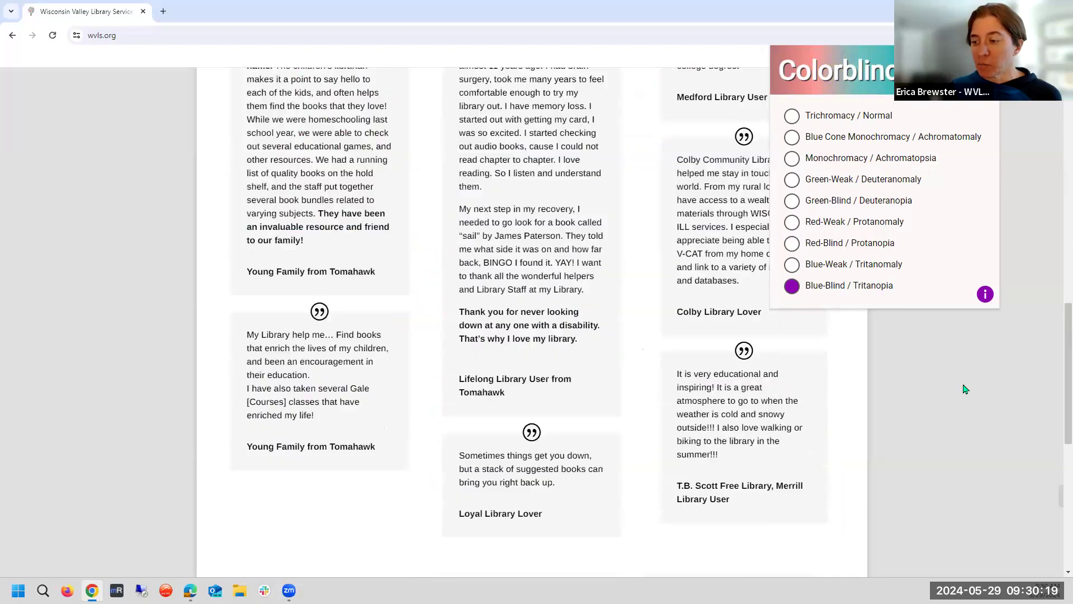
{"action": "scroll", "coordinate": [966, 389], "scroll_direction": "down", "scroll_amount": 3}
{"action": "scroll", "coordinate": [966, 390], "scroll_direction": "up", "scroll_amount": 15}
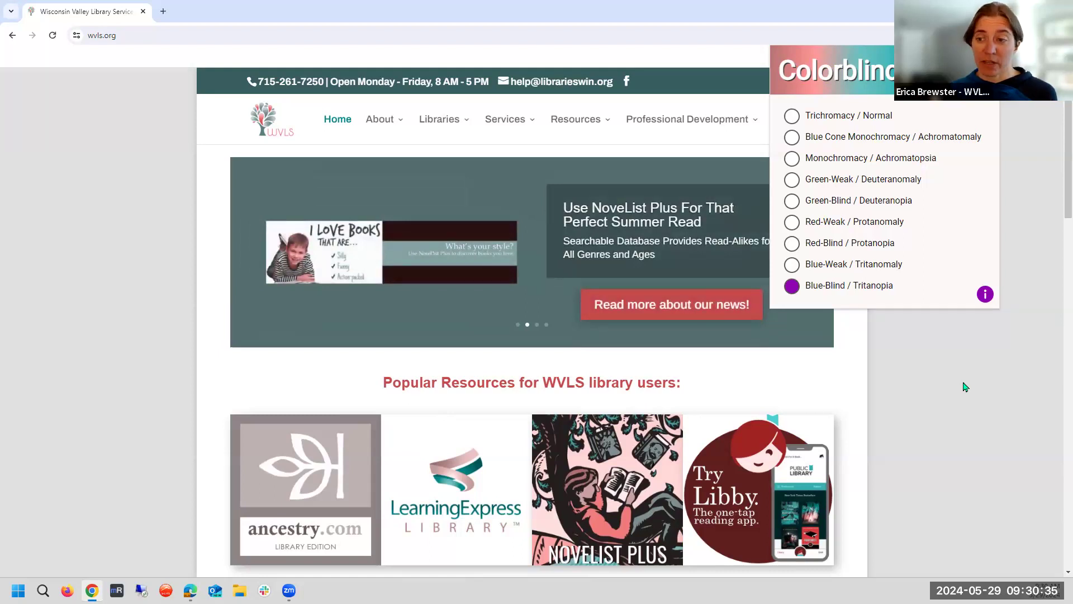
{"action": "scroll", "coordinate": [966, 387], "scroll_direction": "down", "scroll_amount": 3}
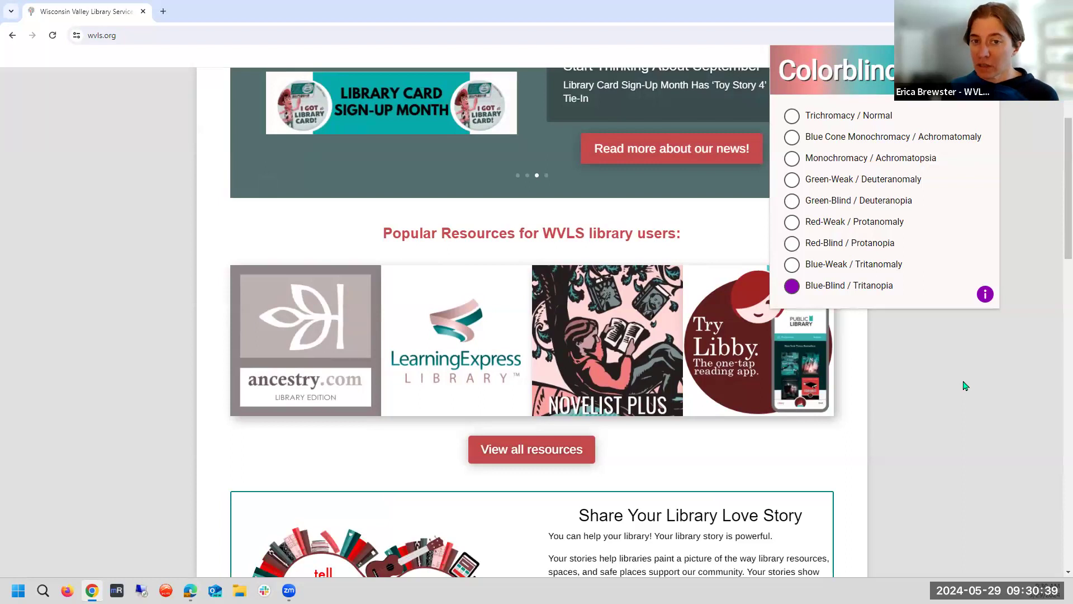
{"action": "scroll", "coordinate": [966, 386], "scroll_direction": "down", "scroll_amount": 1}
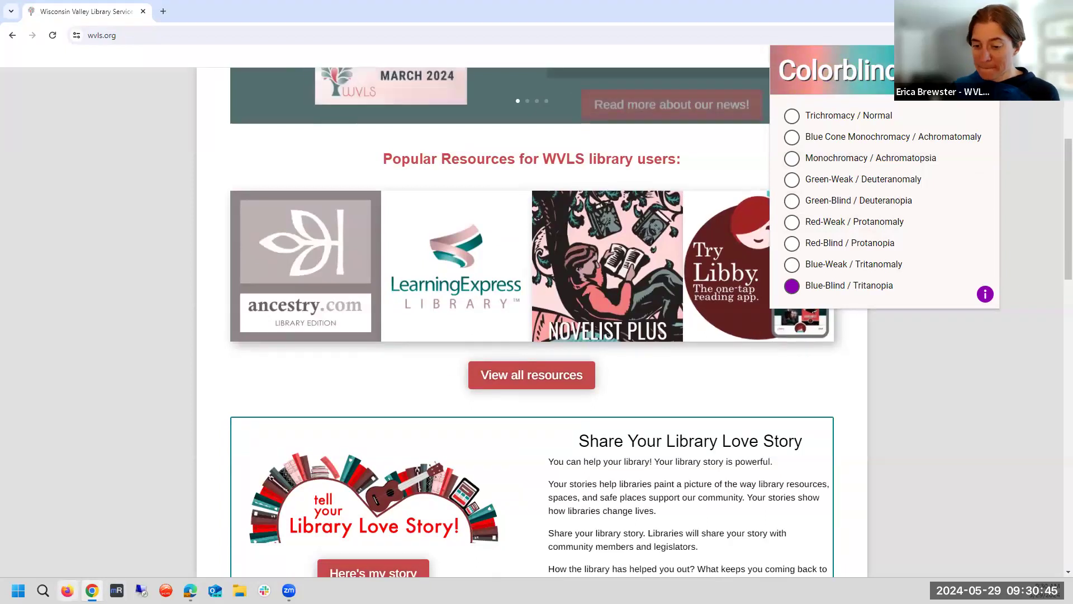
- Switch to Edge's Website Accessibility Essentials page, expand the Accessible Form Controls section and read through to the newsletter signup example
{"action": "mouse_move", "coordinate": [190, 590]}
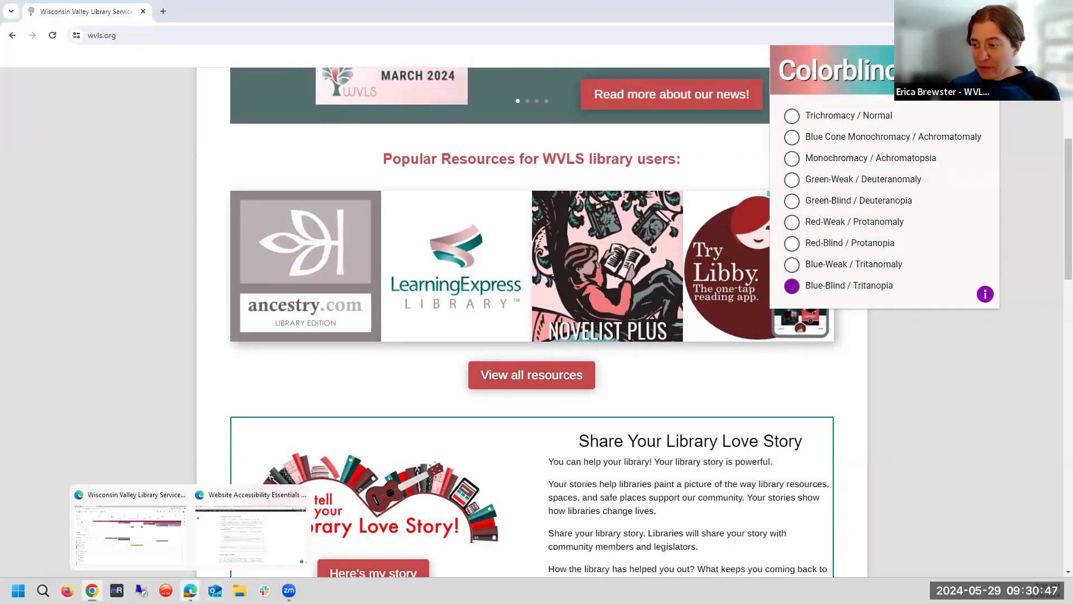
{"action": "left_click", "coordinate": [237, 531]}
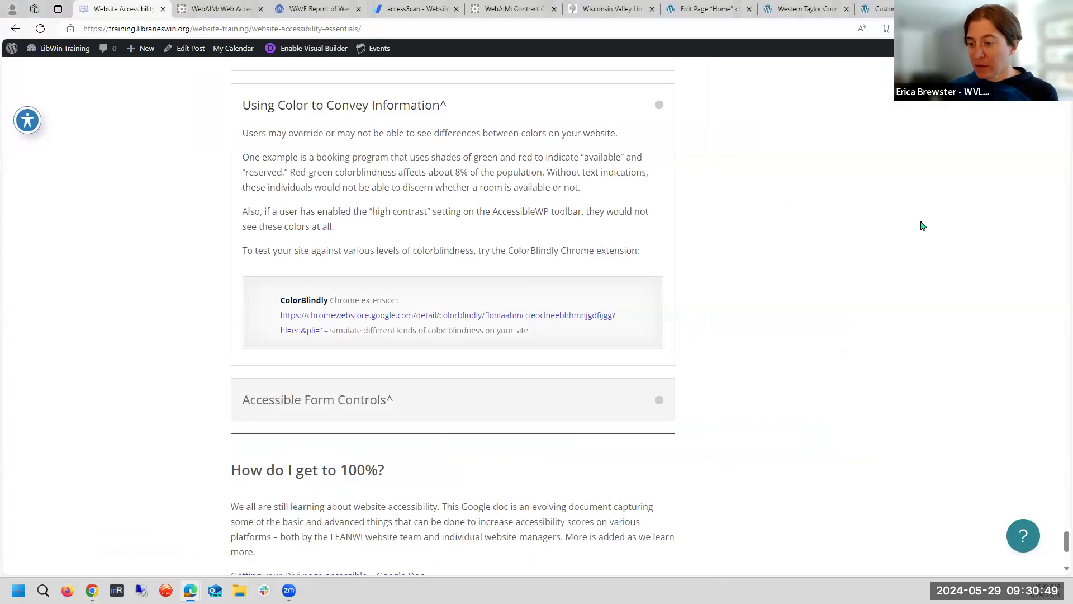
{"action": "left_click", "coordinate": [660, 403]}
{"action": "scroll", "coordinate": [776, 317], "scroll_direction": "down", "scroll_amount": 4}
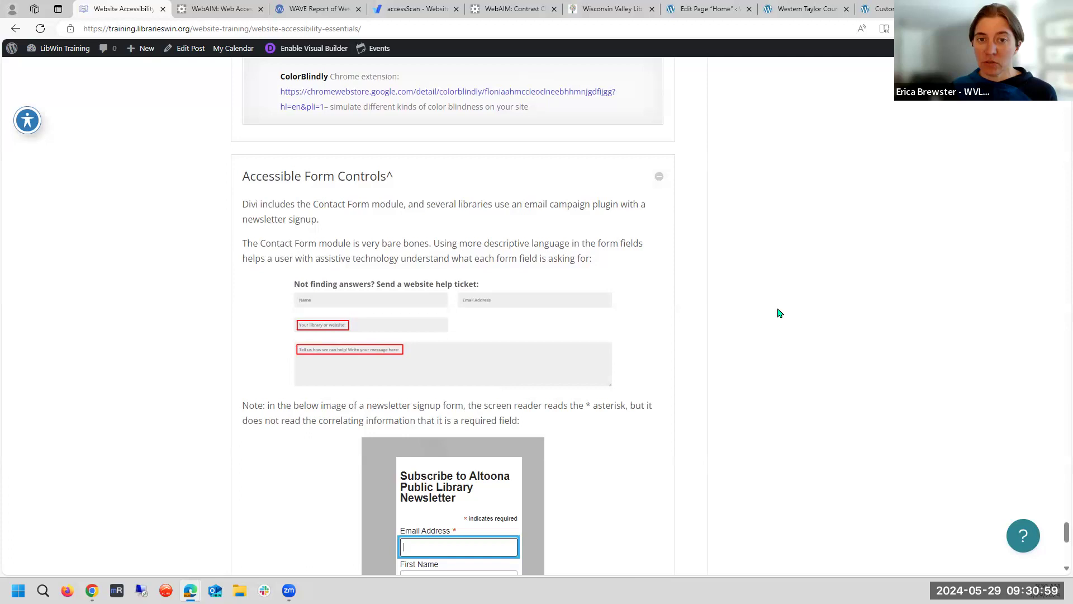
{"action": "scroll", "coordinate": [780, 313], "scroll_direction": "down", "scroll_amount": 1}
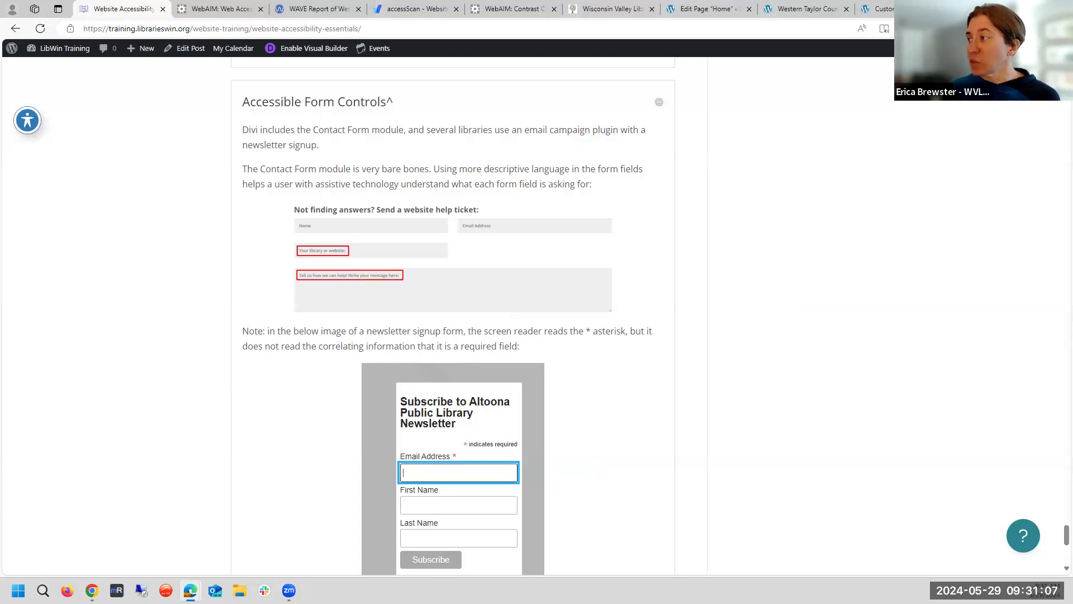
- Open training.librarieswin.org in a new tab and go to its website help ticket form
{"action": "key", "text": "ctrl+t"}
{"action": "type", "text": "trai"}
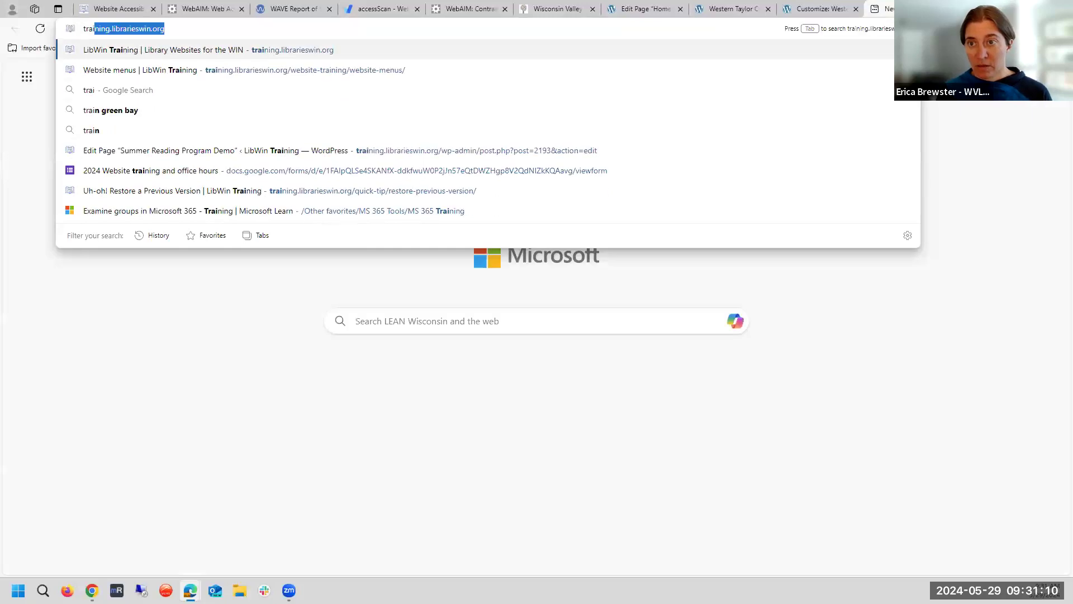
{"action": "key", "text": "Return"}
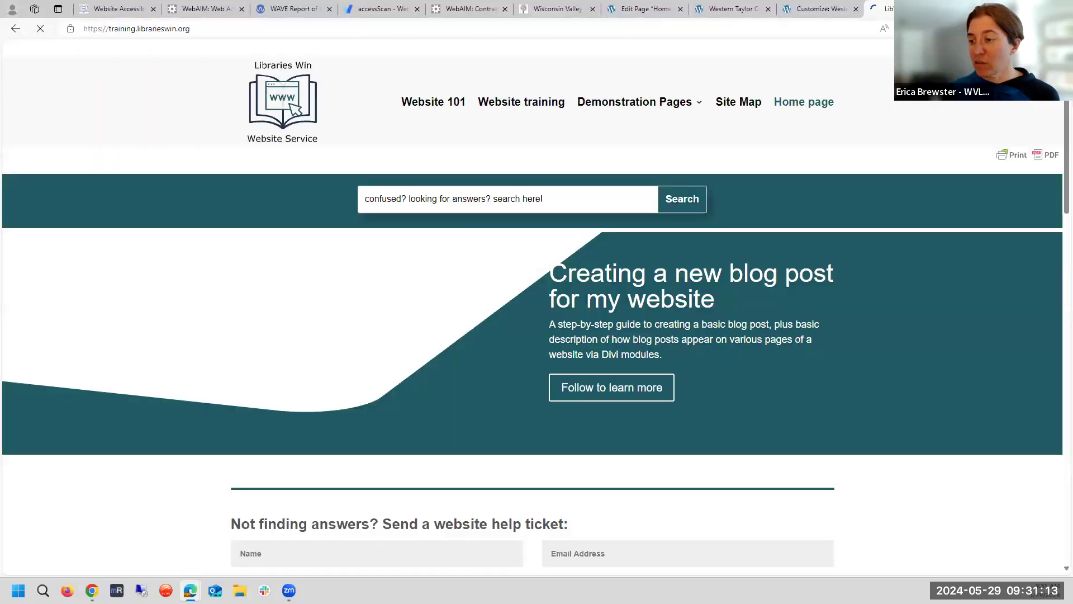
{"action": "scroll", "coordinate": [945, 178], "scroll_direction": "down", "scroll_amount": 5}
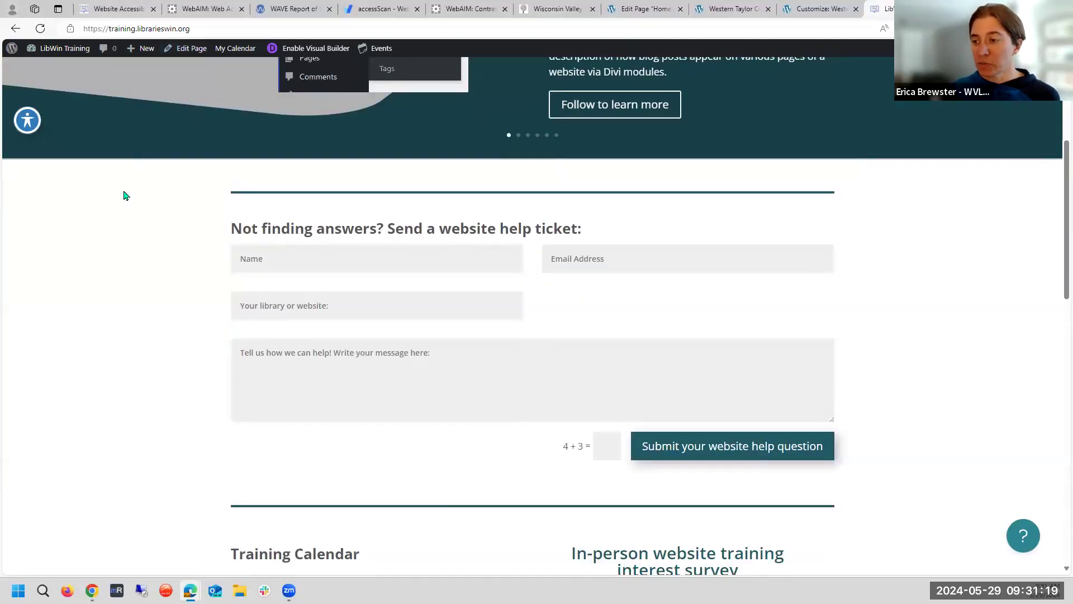
- Put the focus in the help ticket form's Name field and message field to demonstrate the descriptive placeholder labels
{"action": "left_click", "coordinate": [254, 259]}
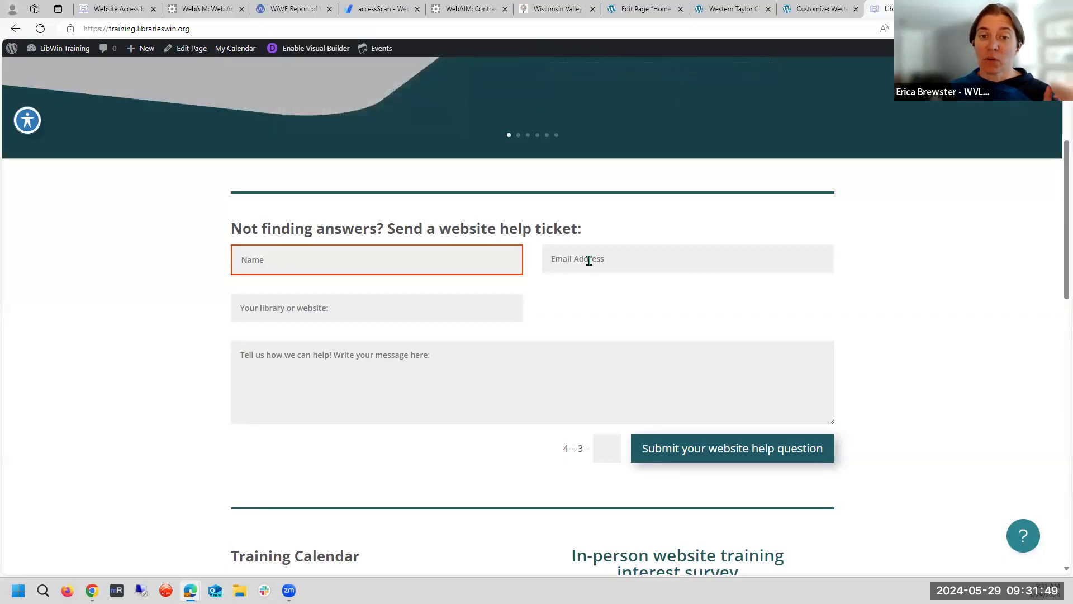
{"action": "left_click", "coordinate": [303, 260]}
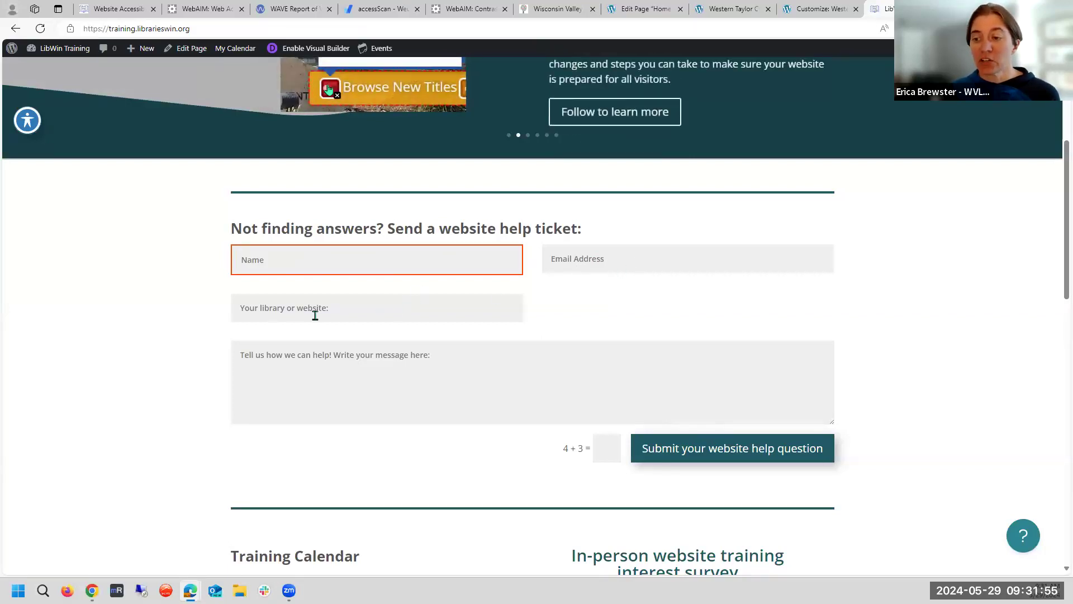
{"action": "left_click", "coordinate": [348, 384]}
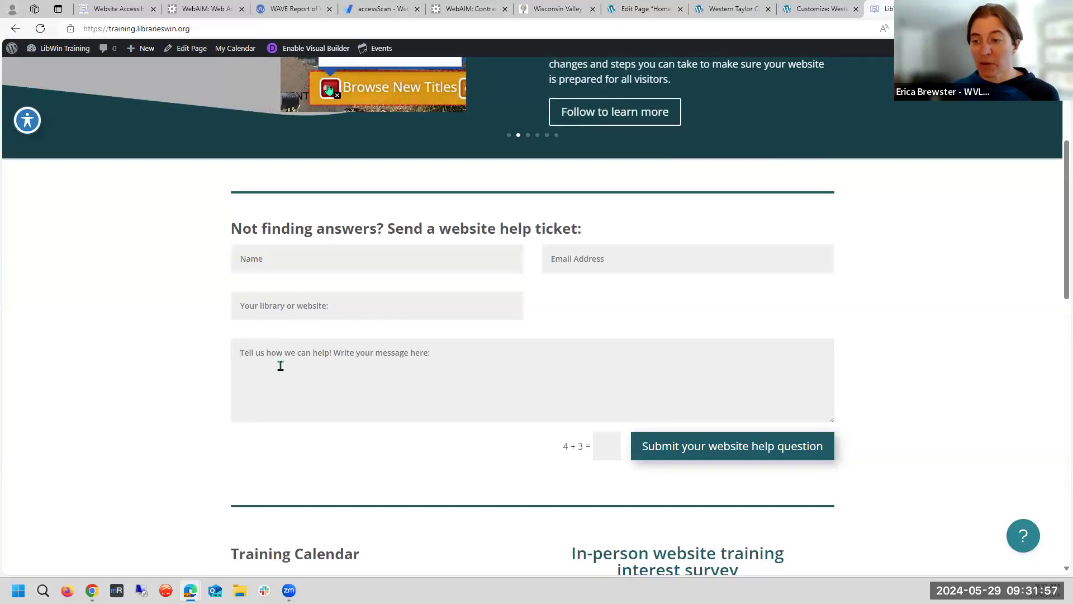
{"action": "left_click", "coordinate": [467, 358]}
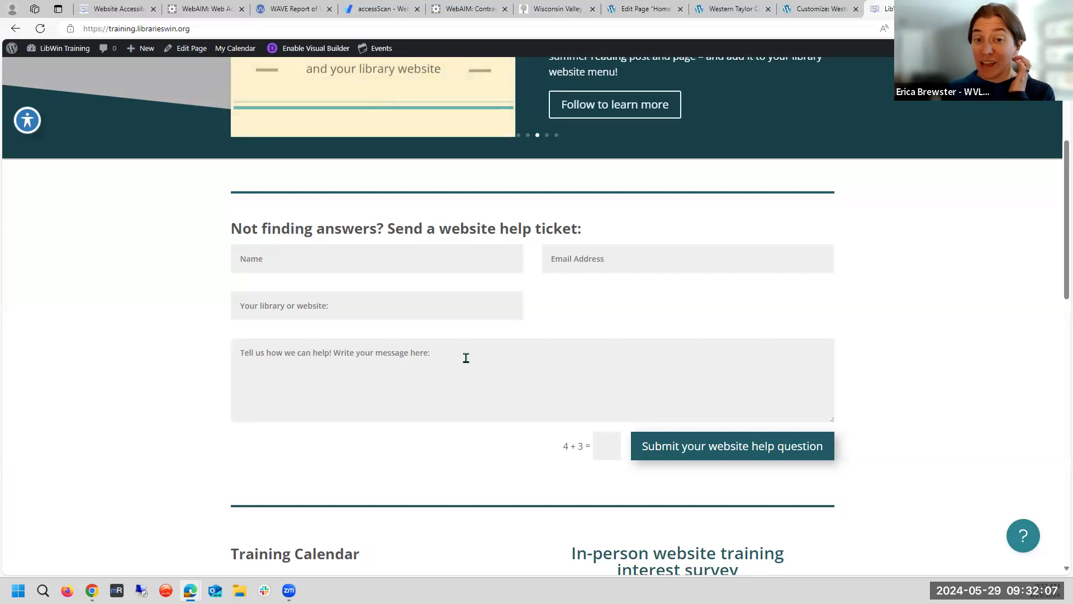
- Examine the search box prompts near the training homepage's header and in its footer, and return to the help ticket form
{"action": "scroll", "coordinate": [466, 356], "scroll_direction": "up", "scroll_amount": 4}
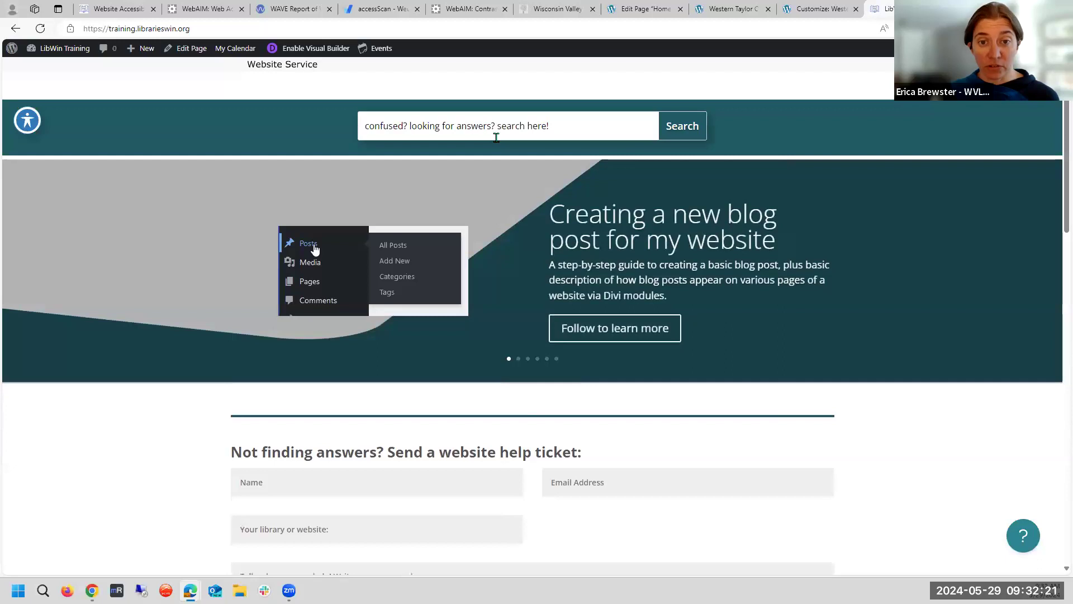
{"action": "scroll", "coordinate": [497, 138], "scroll_direction": "down", "scroll_amount": 15}
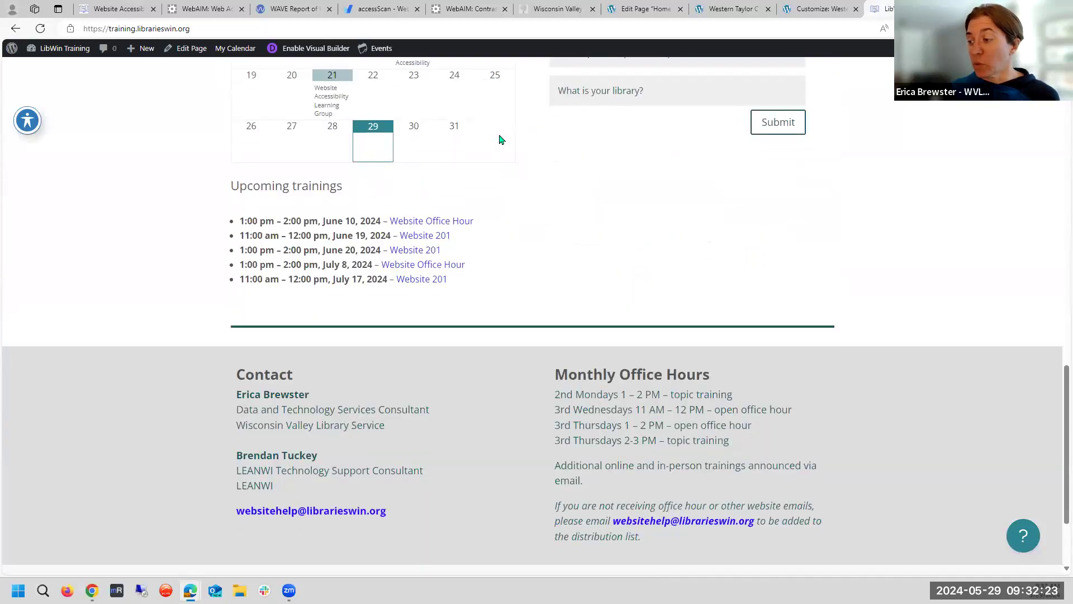
{"action": "scroll", "coordinate": [499, 139], "scroll_direction": "down", "scroll_amount": 3}
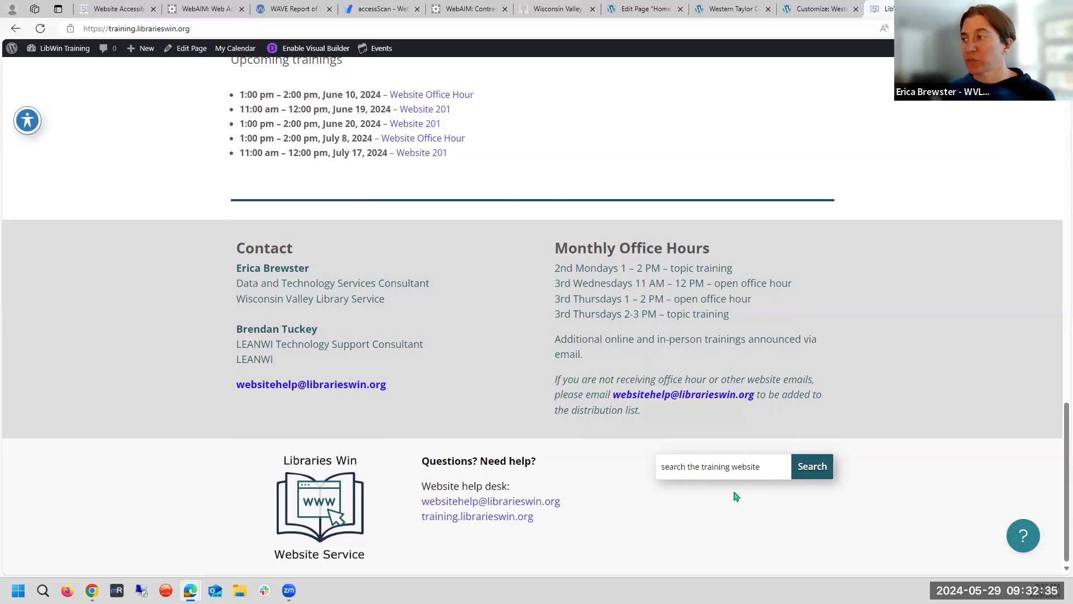
{"action": "scroll", "coordinate": [735, 495], "scroll_direction": "up", "scroll_amount": 10}
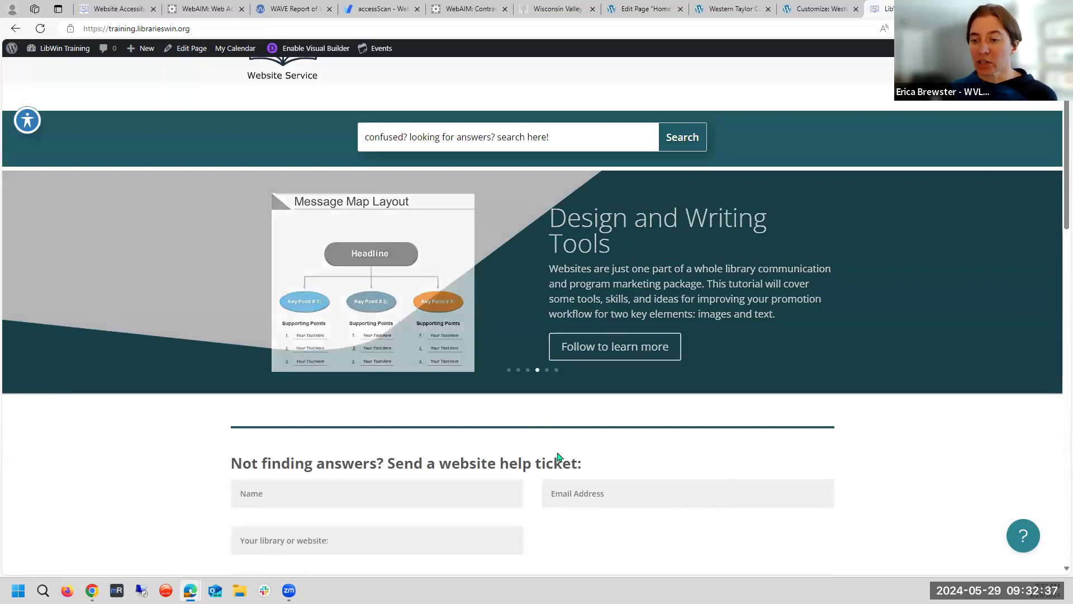
{"action": "scroll", "coordinate": [337, 447], "scroll_direction": "down", "scroll_amount": 1}
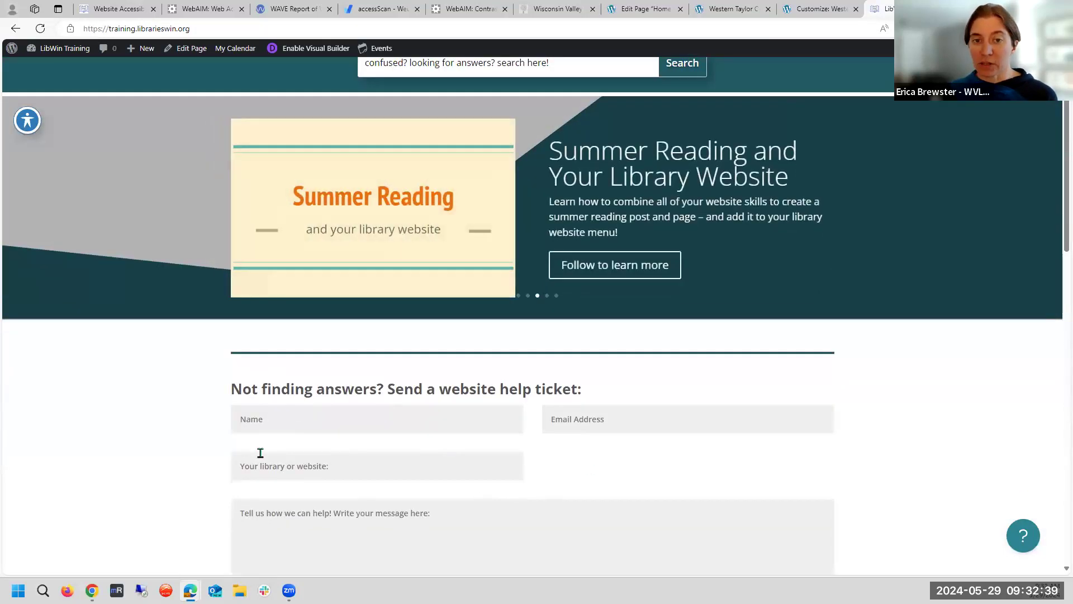
{"action": "scroll", "coordinate": [258, 451], "scroll_direction": "down", "scroll_amount": 1}
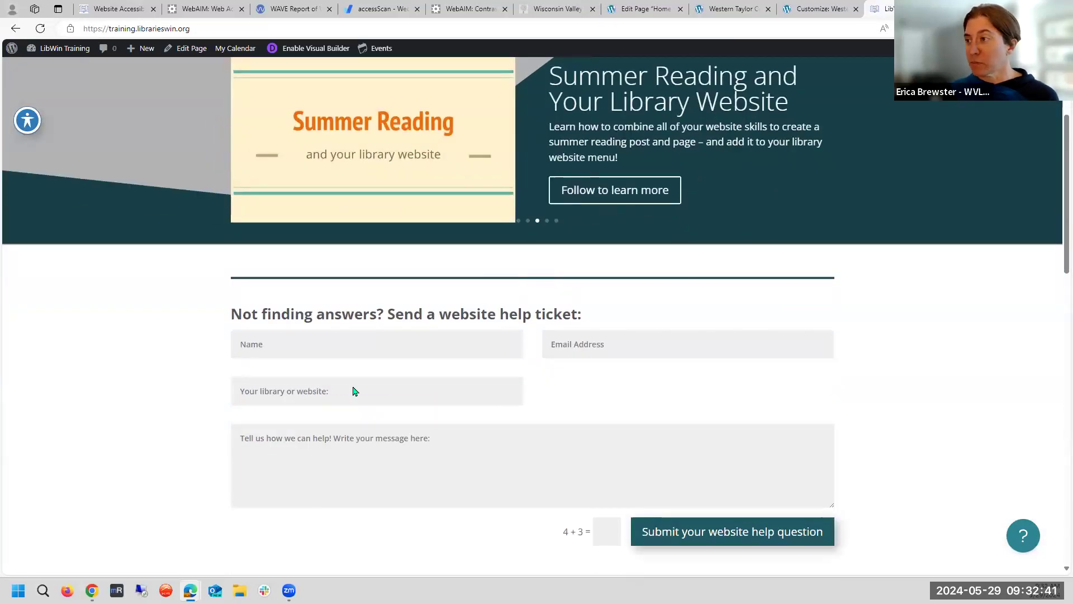
- Compare the accessibility page's newsletter signup example with the live help ticket form, and read on to the How do I get to 100% section
{"action": "left_click", "coordinate": [126, 7]}
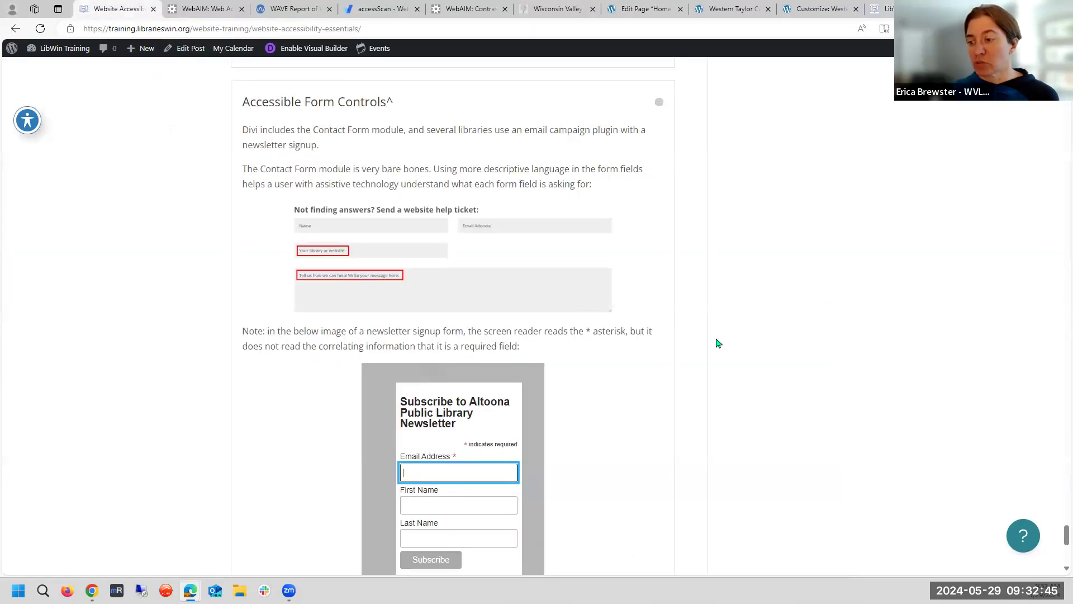
{"action": "scroll", "coordinate": [718, 343], "scroll_direction": "down", "scroll_amount": 3}
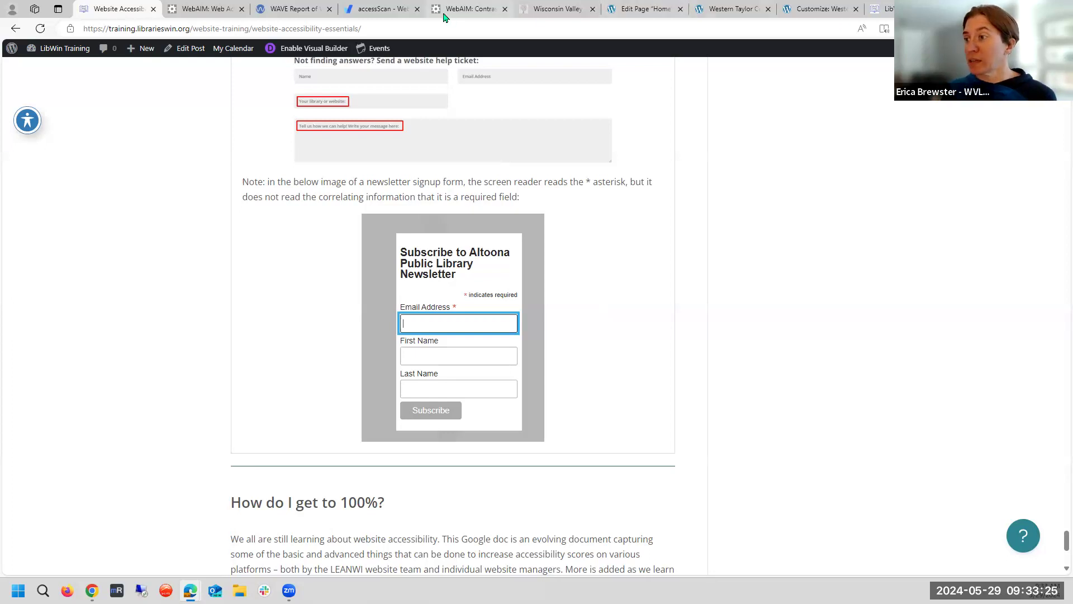
{"action": "left_click", "coordinate": [882, 9]}
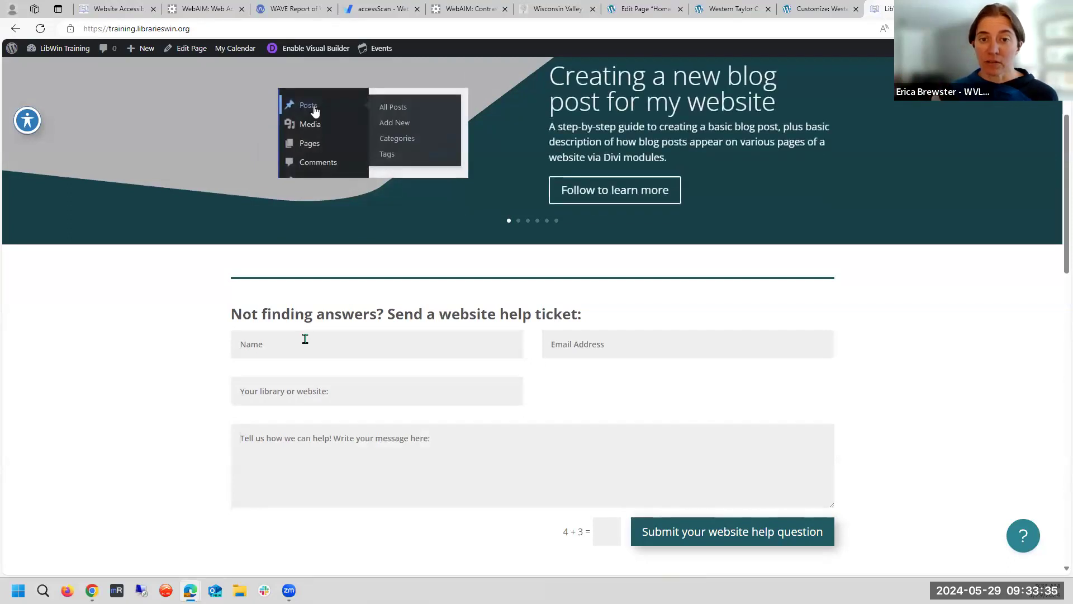
{"action": "key", "text": "ctrl+1"}
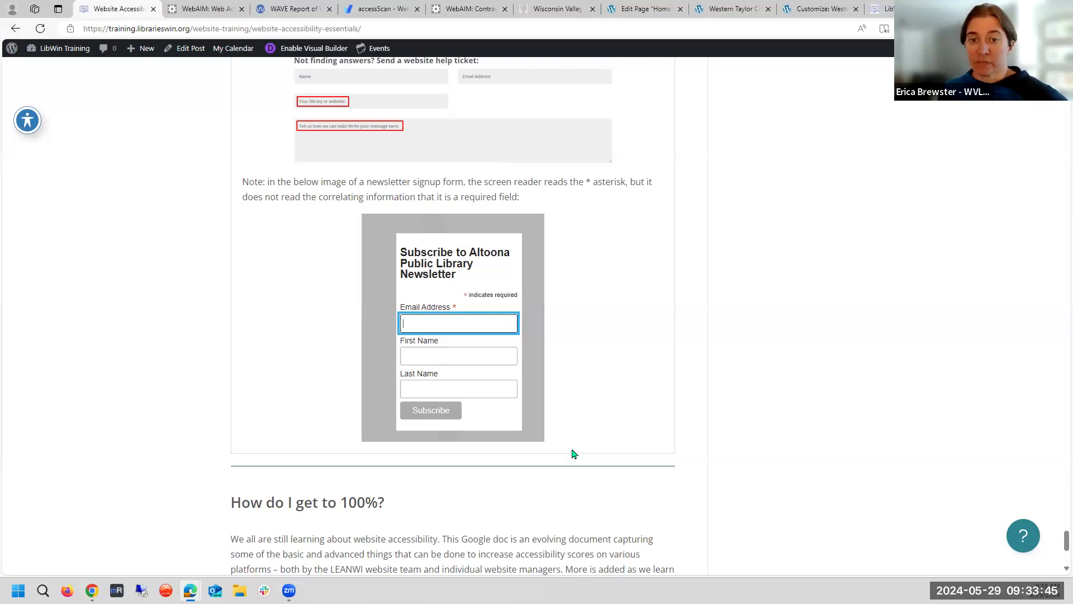
{"action": "scroll", "coordinate": [574, 454], "scroll_direction": "down", "scroll_amount": 4}
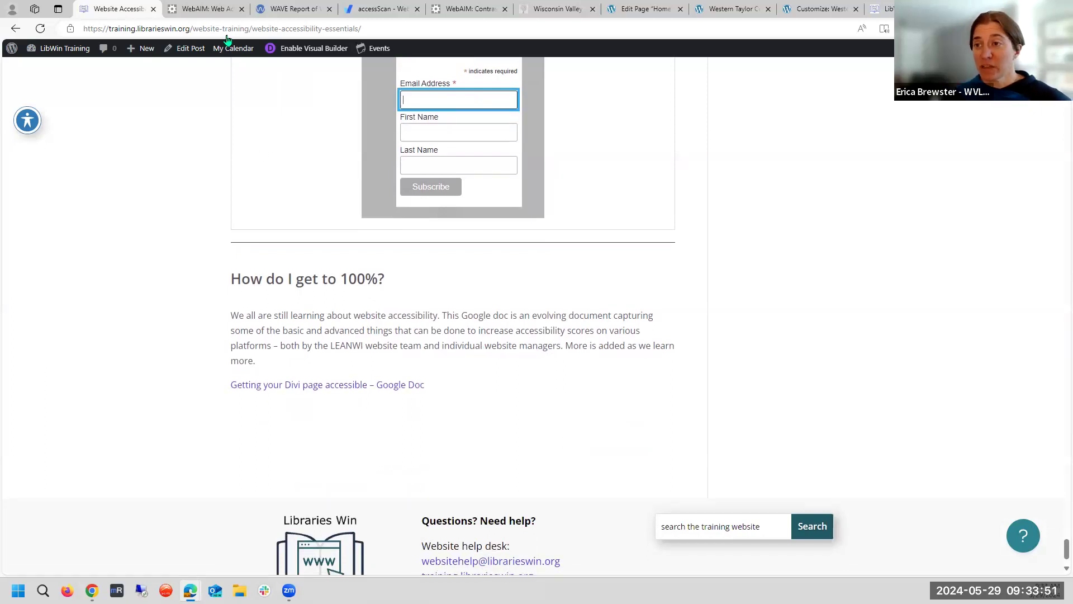
- Review the WebAIM designers infographic's accessibility principles and return to the training page's Google Doc link
{"action": "left_click", "coordinate": [206, 7]}
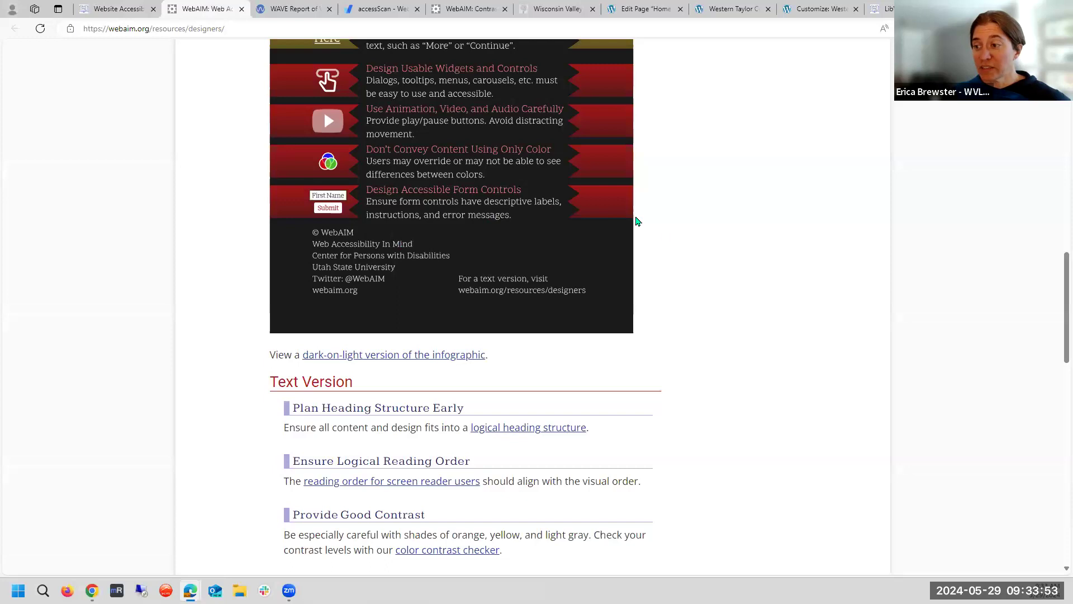
{"action": "scroll", "coordinate": [629, 249], "scroll_direction": "up", "scroll_amount": 8}
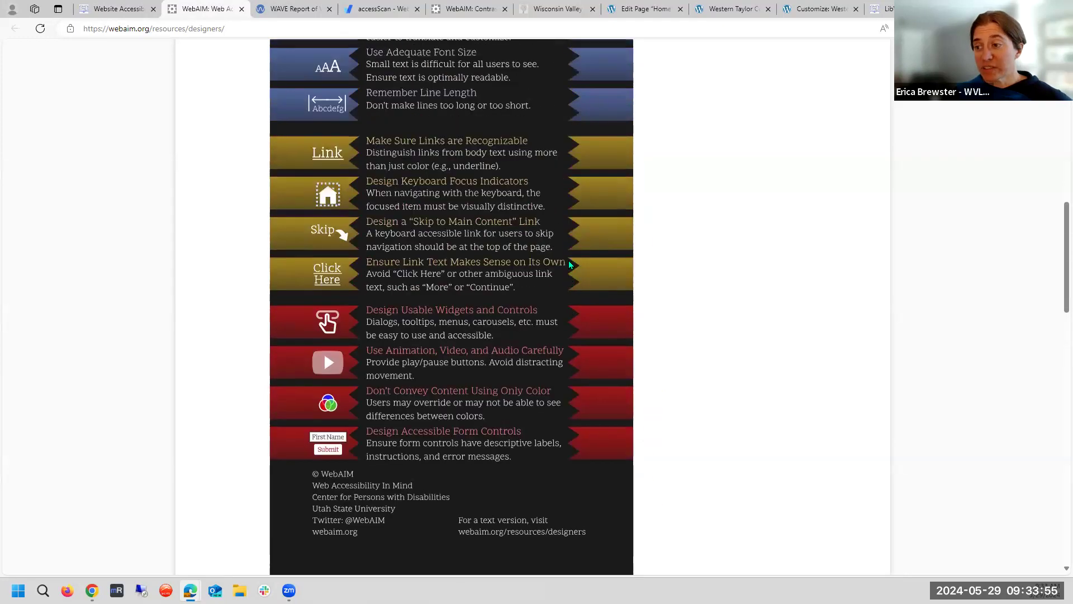
{"action": "scroll", "coordinate": [573, 264], "scroll_direction": "down", "scroll_amount": 1}
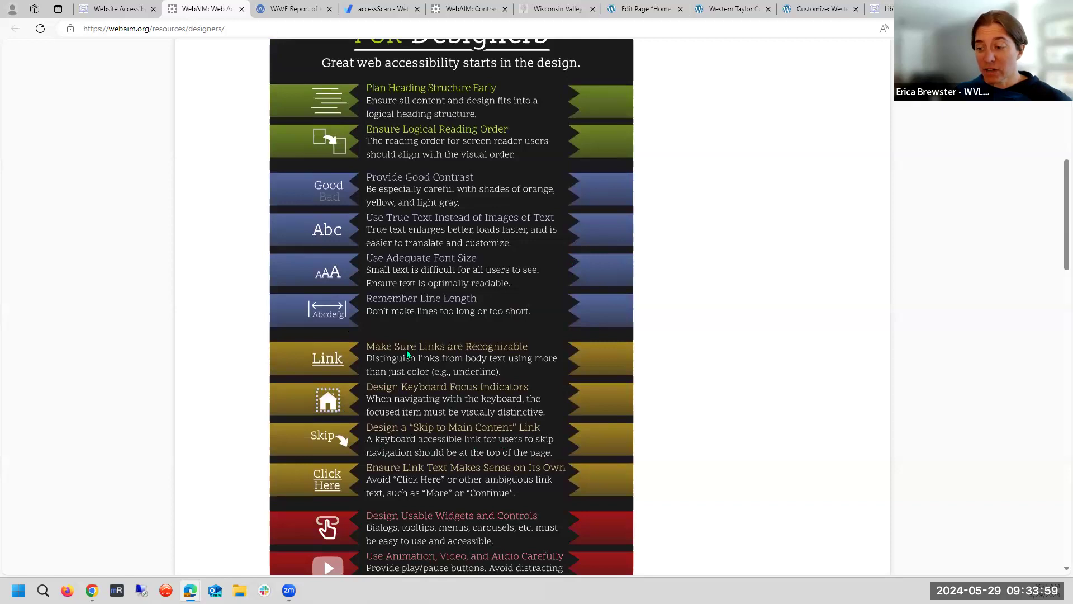
{"action": "scroll", "coordinate": [407, 354], "scroll_direction": "down", "scroll_amount": 4}
{"action": "scroll", "coordinate": [324, 317], "scroll_direction": "up", "scroll_amount": 4}
{"action": "left_click", "coordinate": [118, 9]}
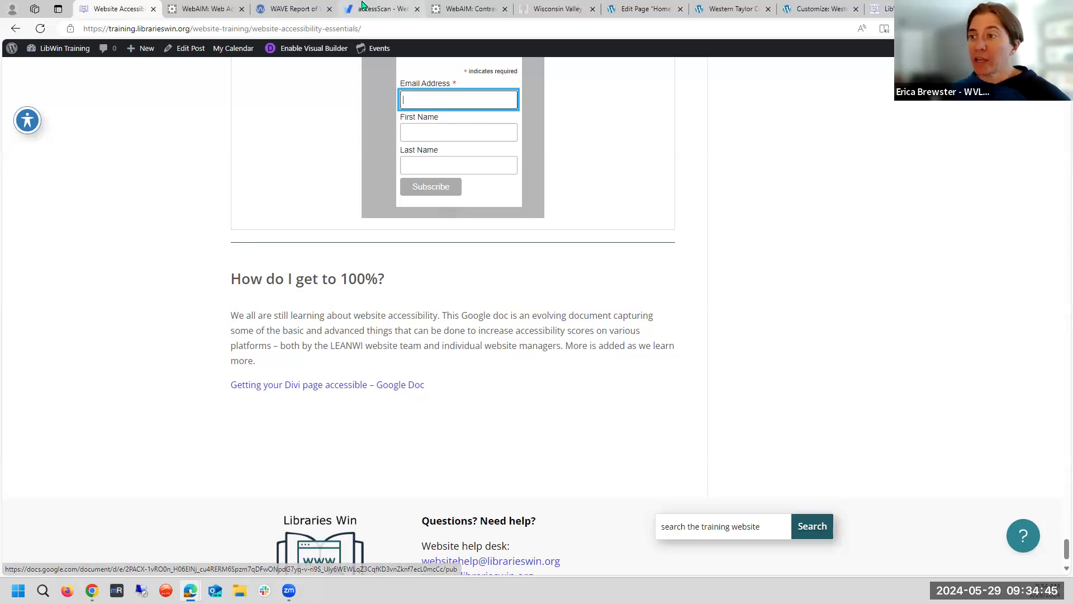
- Examine the accessScan report for gilman.lib.wi.us, covering its Clickables, Titles, Orientation, Menus and Graphics checks
{"action": "left_click", "coordinate": [381, 9]}
{"action": "scroll", "coordinate": [710, 423], "scroll_direction": "down", "scroll_amount": 8}
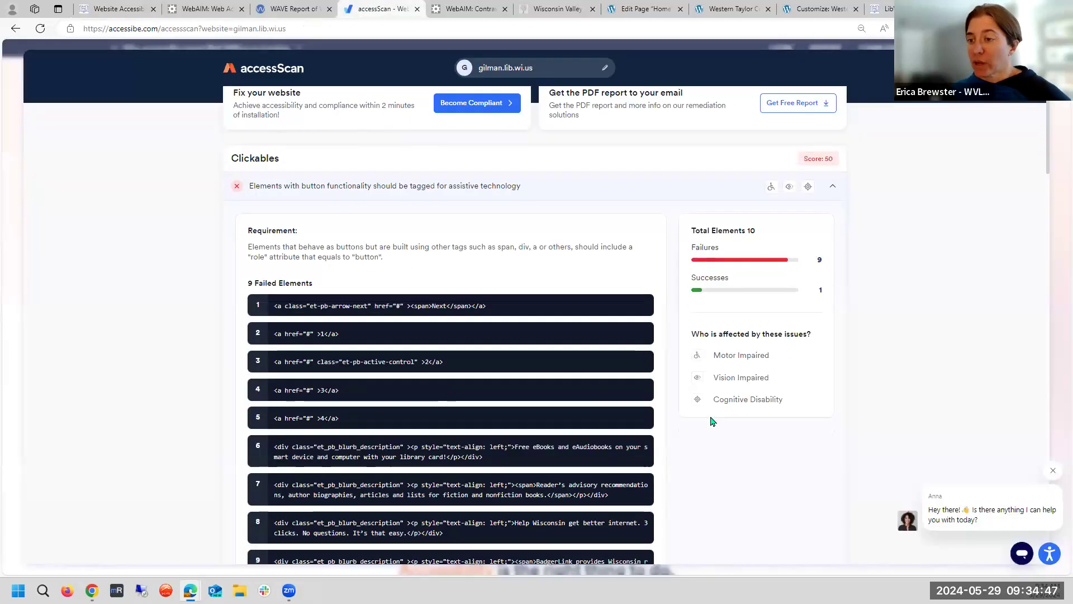
{"action": "scroll", "coordinate": [711, 420], "scroll_direction": "down", "scroll_amount": 1}
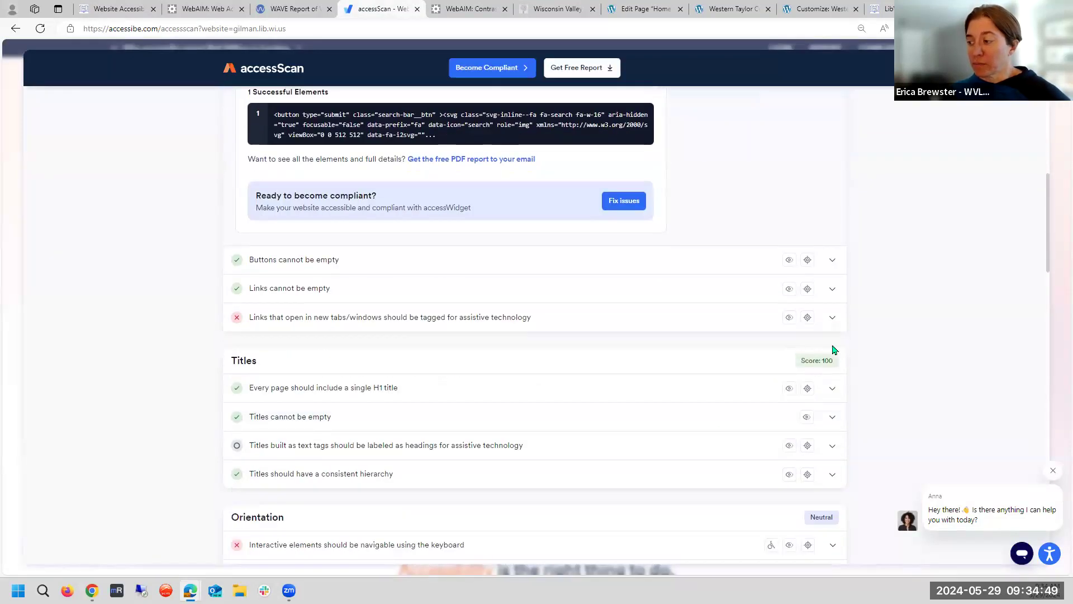
{"action": "scroll", "coordinate": [885, 371], "scroll_direction": "down", "scroll_amount": 1}
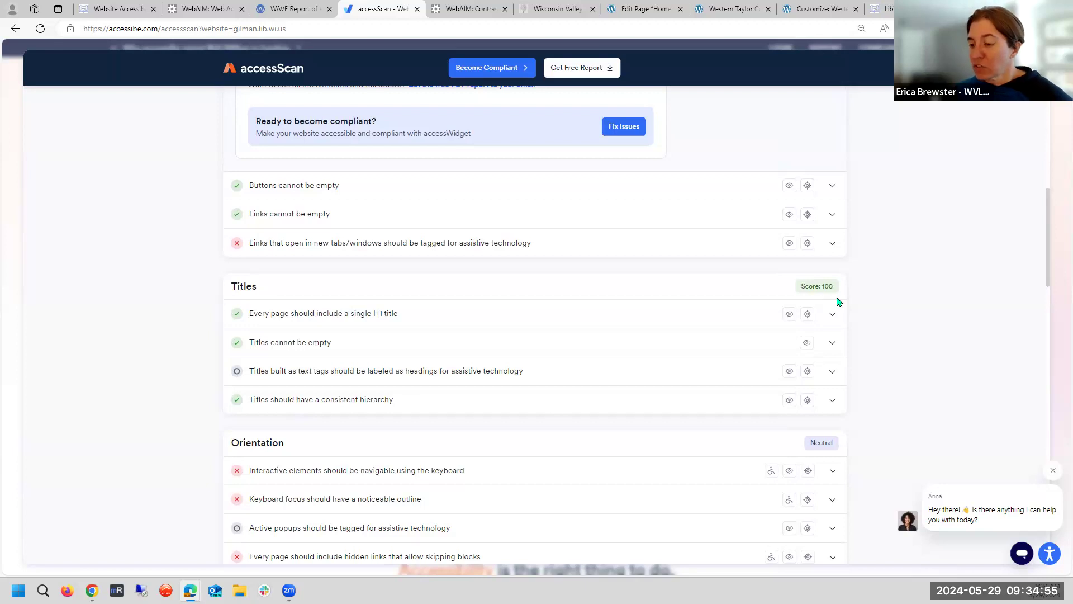
{"action": "scroll", "coordinate": [839, 301], "scroll_direction": "down", "scroll_amount": 2}
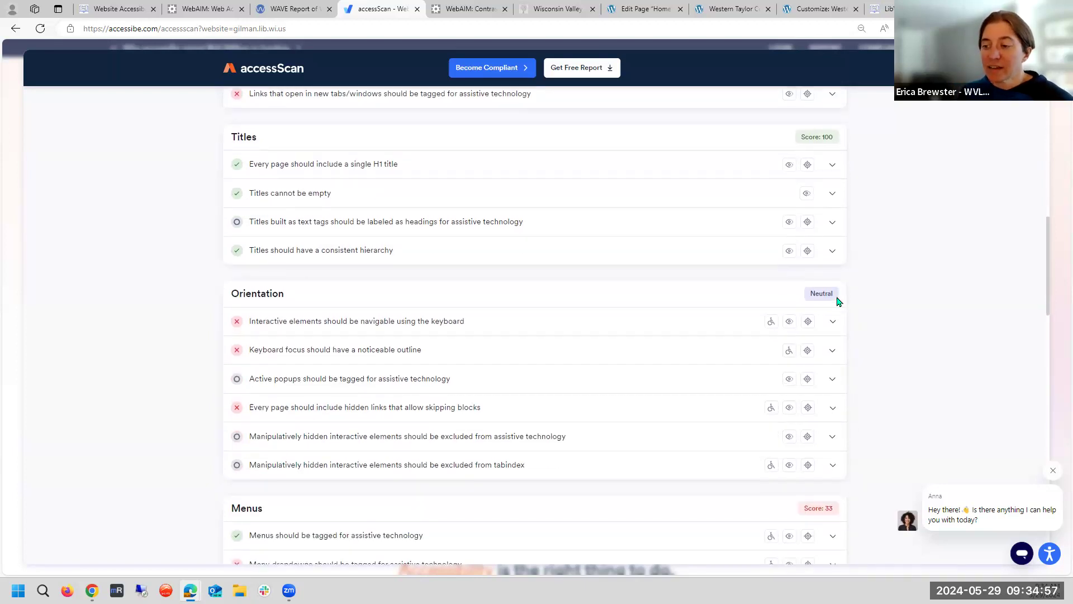
{"action": "scroll", "coordinate": [839, 302], "scroll_direction": "down", "scroll_amount": 1}
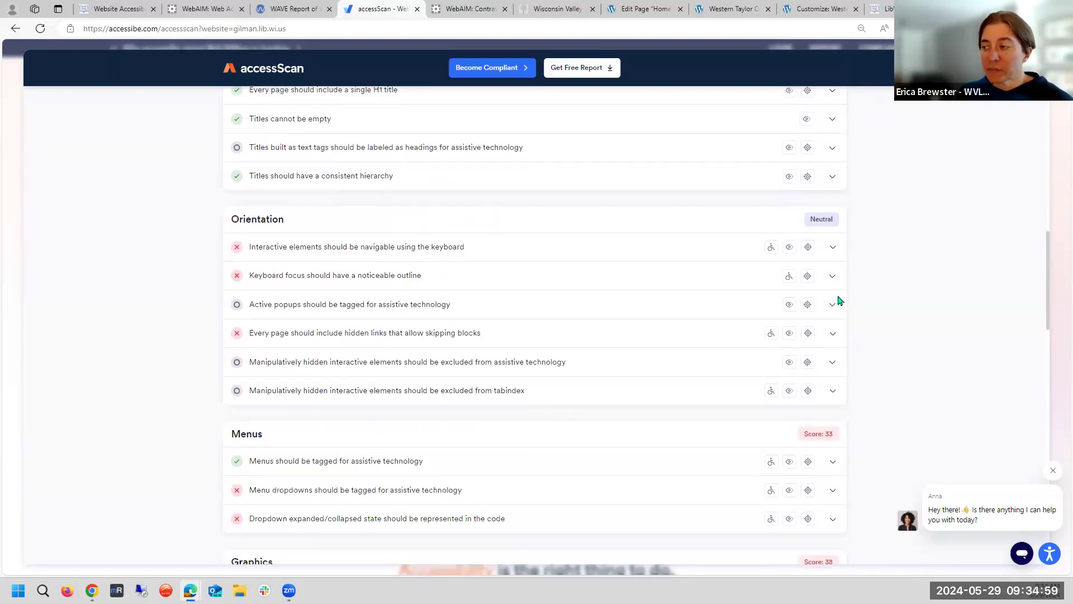
{"action": "left_click", "coordinate": [438, 250]}
{"action": "left_click", "coordinate": [438, 249]}
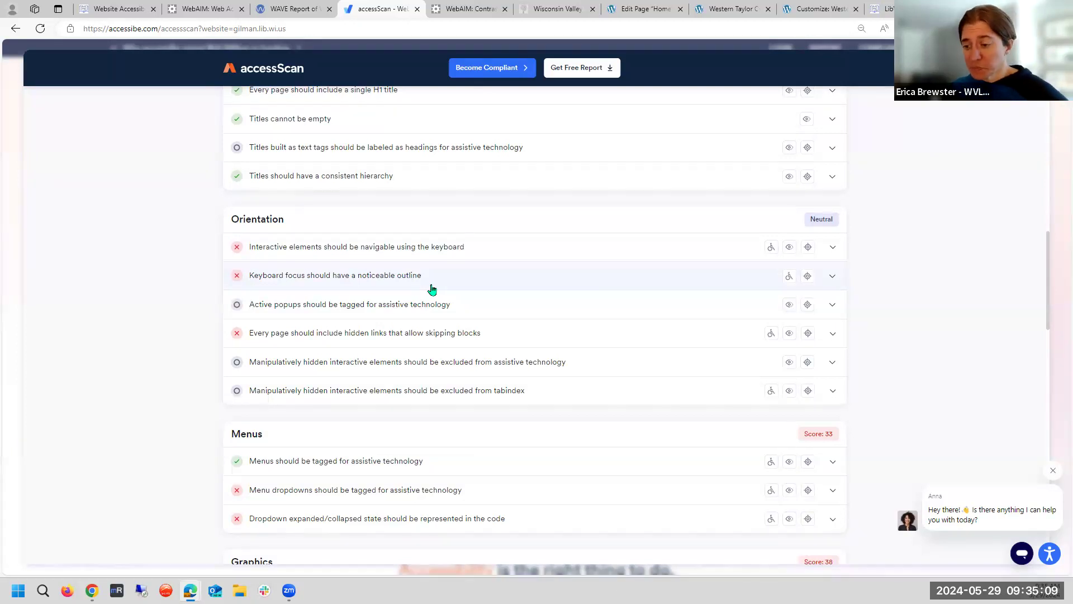
{"action": "scroll", "coordinate": [432, 288], "scroll_direction": "down", "scroll_amount": 3}
{"action": "scroll", "coordinate": [432, 288], "scroll_direction": "down", "scroll_amount": 3}
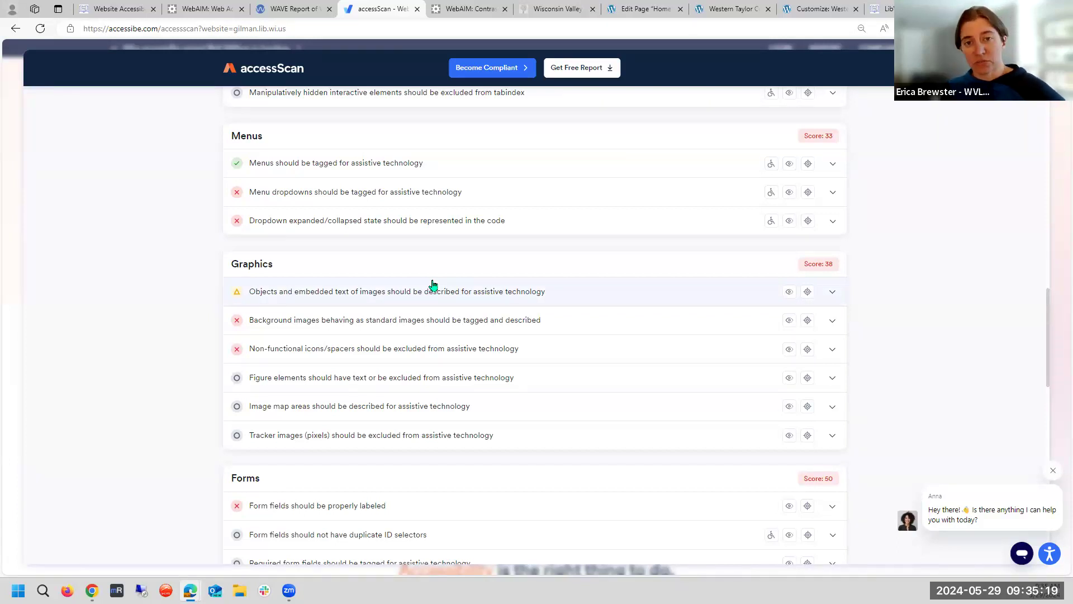
{"action": "scroll", "coordinate": [529, 383], "scroll_direction": "up", "scroll_amount": 8}
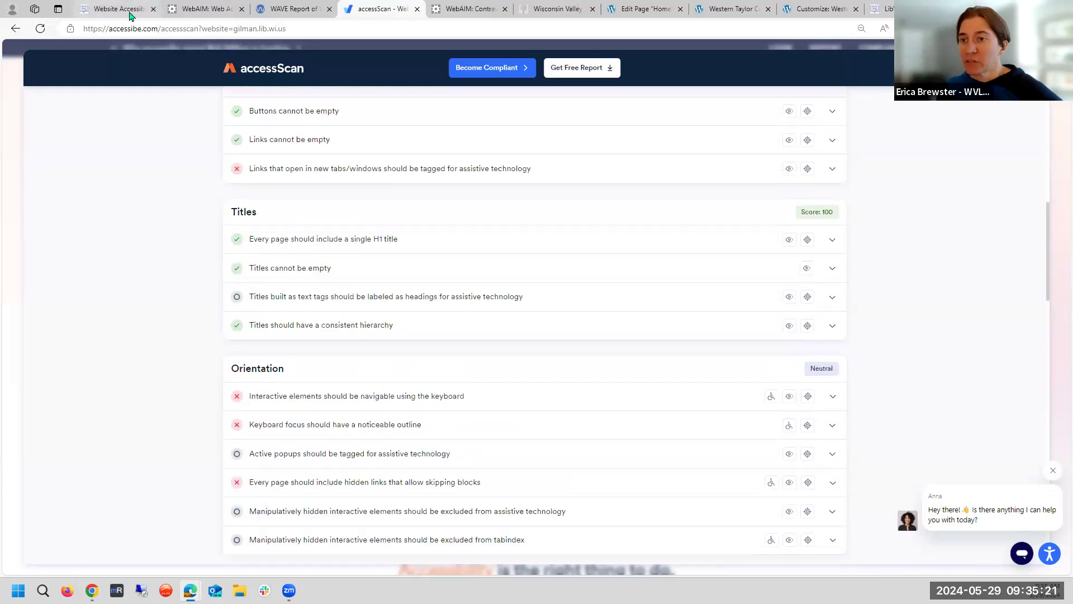
- Return to the Website Accessibility Essentials page and go back to its title and introduction
{"action": "left_click", "coordinate": [115, 9]}
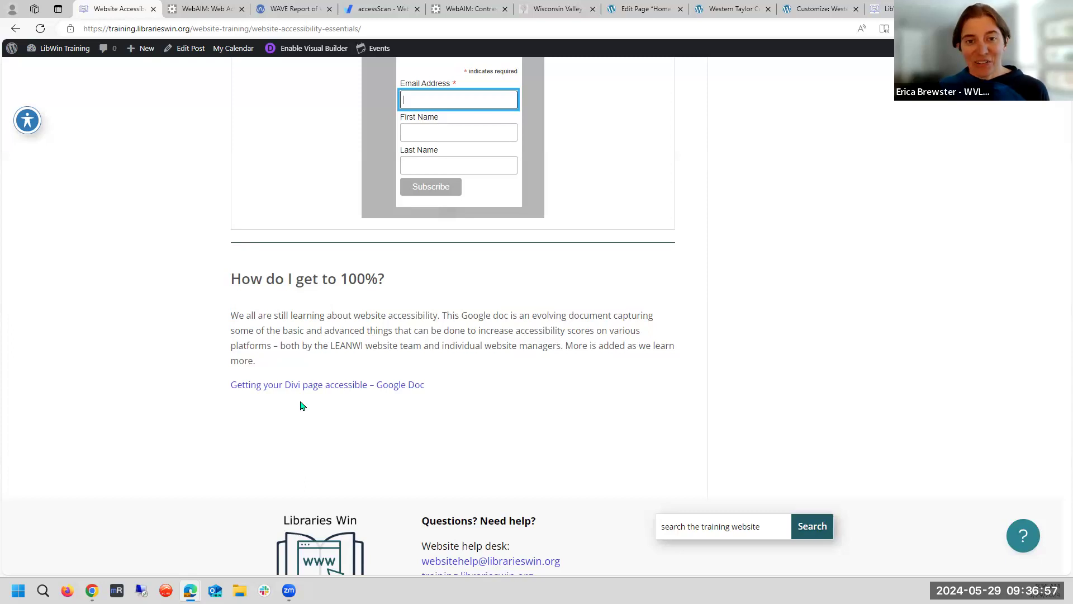
{"action": "scroll", "coordinate": [300, 405], "scroll_direction": "up", "scroll_amount": 15}
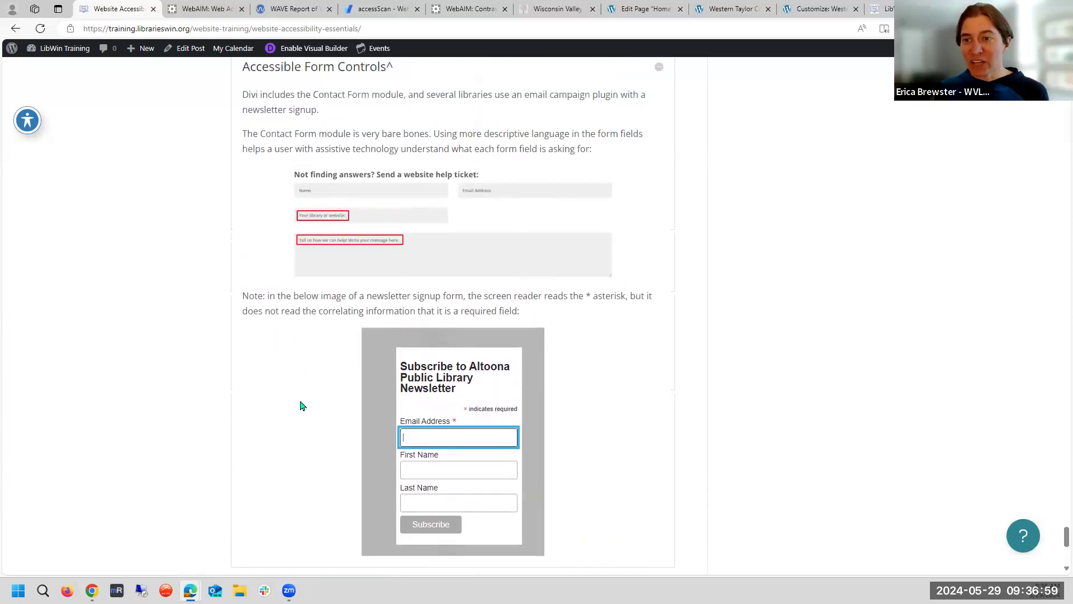
{"action": "left_click_drag", "start_coordinate": [1067, 500], "coordinate": [1066, 61]}
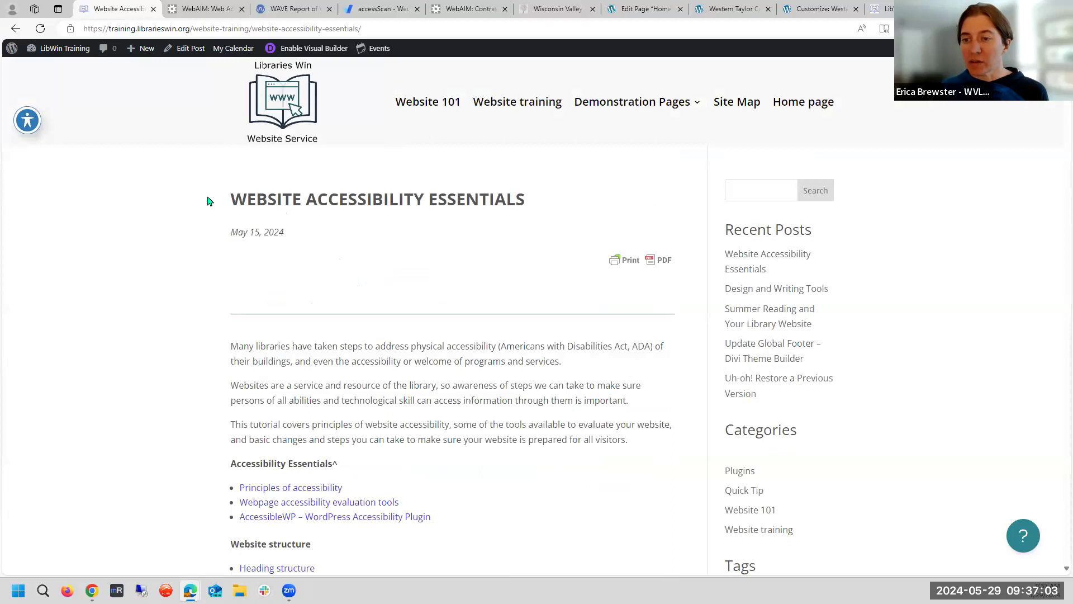